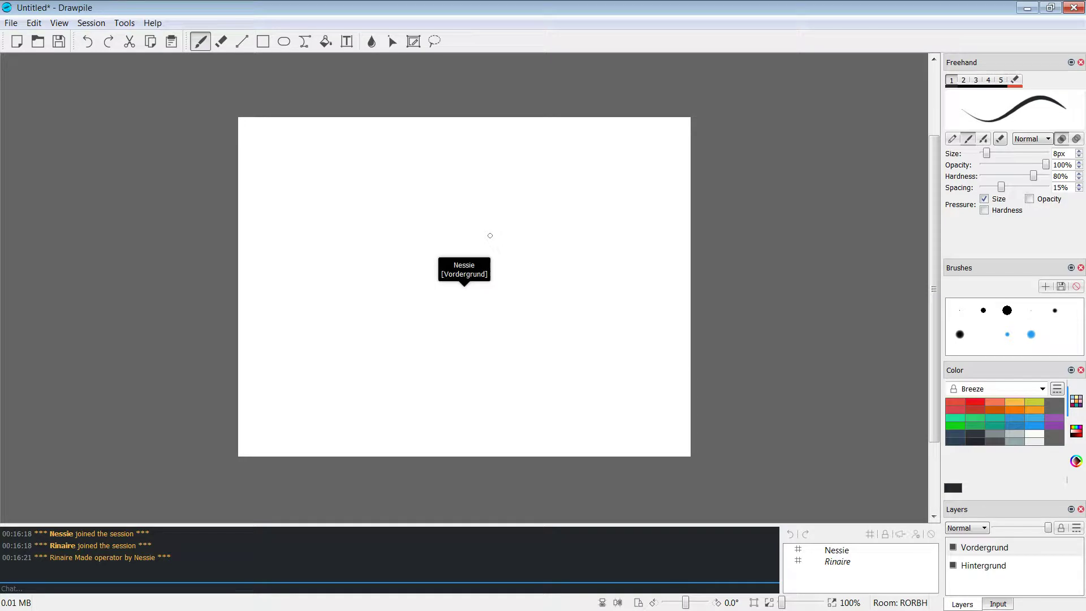
left_click_drag(441, 185, 508, 185)
left_click_drag(463, 260, 484, 278)
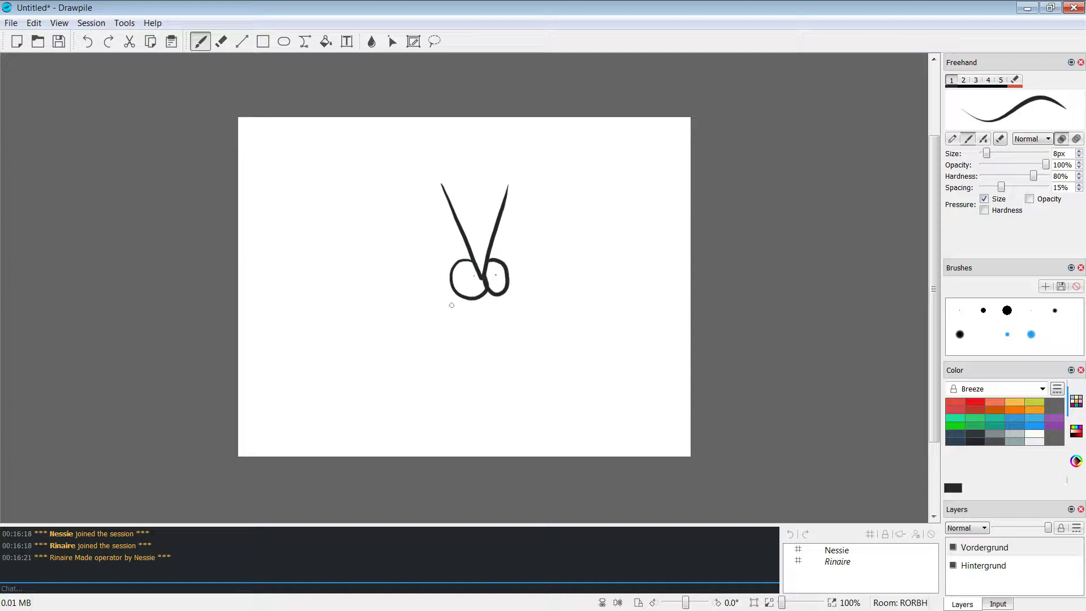
mouse_move(450, 304)
left_mouse_down()
mouse_move(473, 336)
mouse_move(531, 297)
left_mouse_up()
left_click_drag(450, 305, 533, 306)
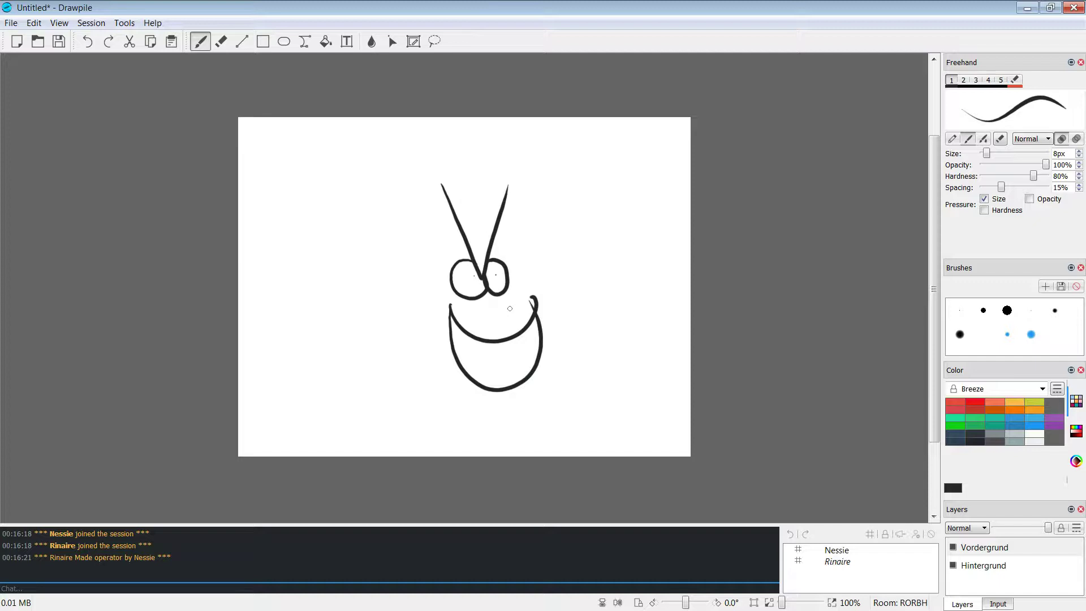
key("ctrl+z")
key("ctrl+z")
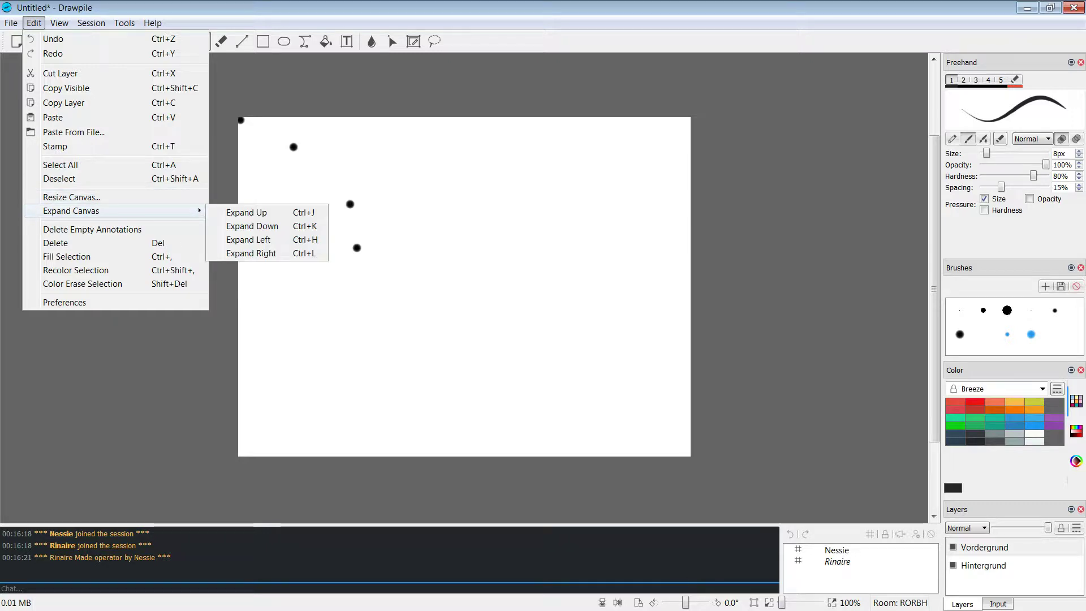
key("Escape")
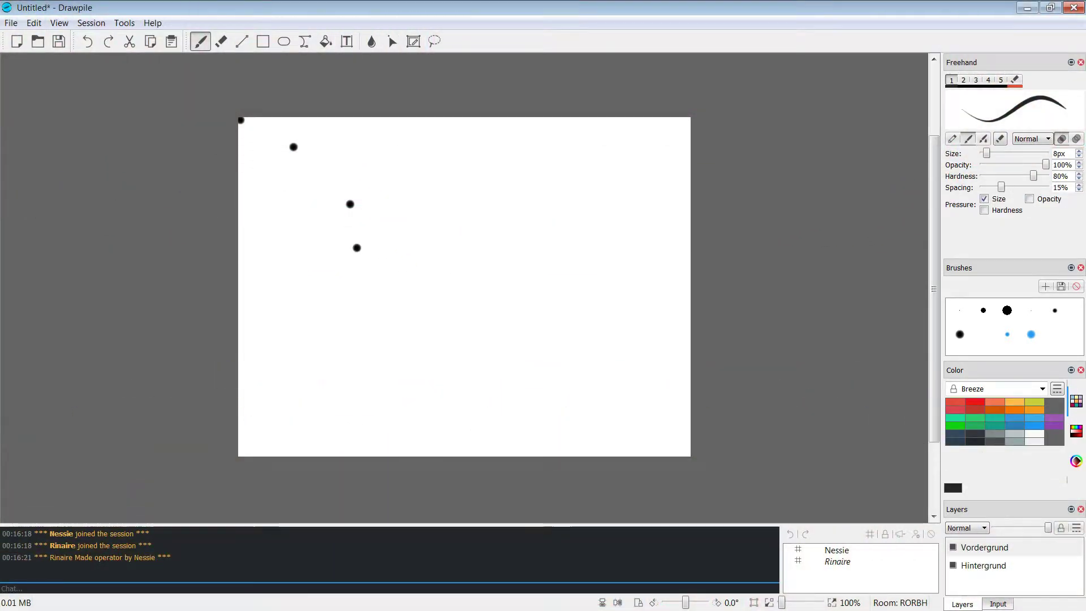
left_click(34, 23)
left_click(33, 23)
left_click(59, 23)
key("Left")
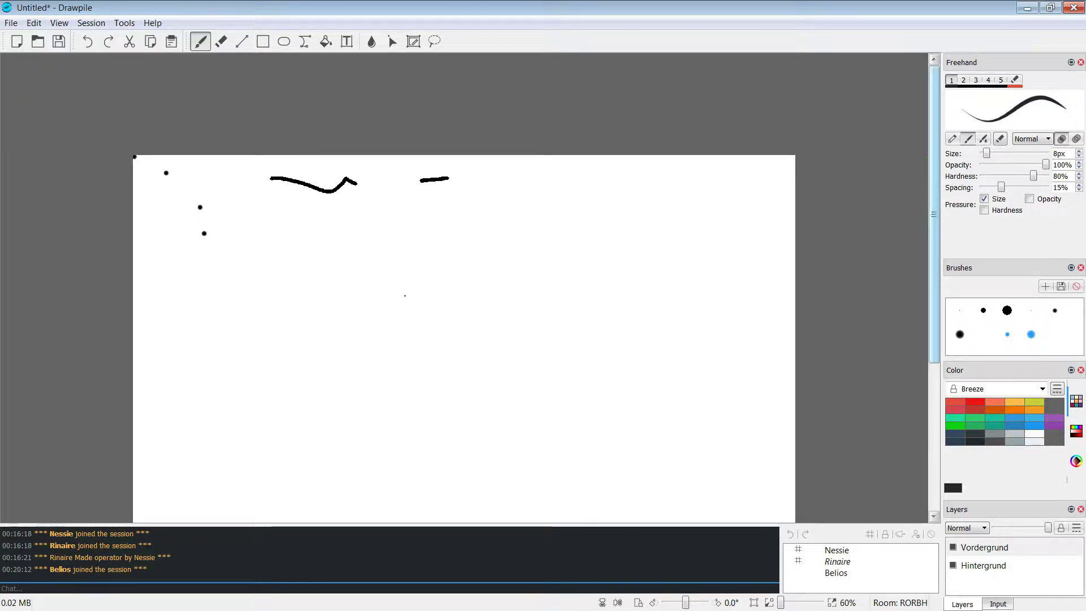
scroll(464, 306, "down", 1)
scroll(464, 288, "down", 3)
scroll(464, 288, "up", 3)
scroll(464, 287, "down", 1)
mouse_move(934, 275)
left_mouse_down()
mouse_move(934, 294)
mouse_move(934, 275)
left_mouse_up()
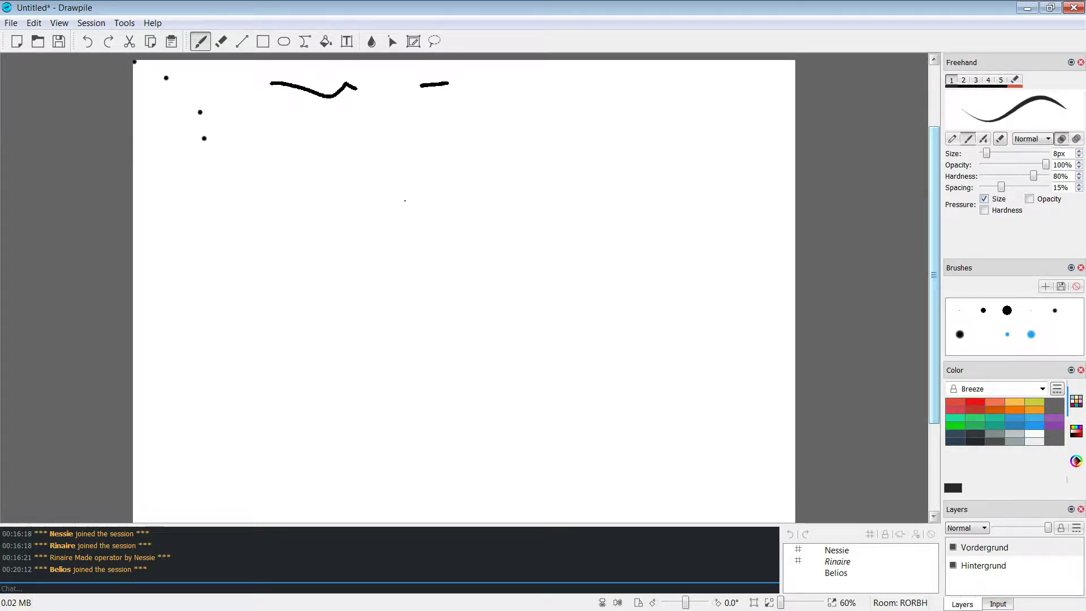
scroll(464, 305, "down", 1)
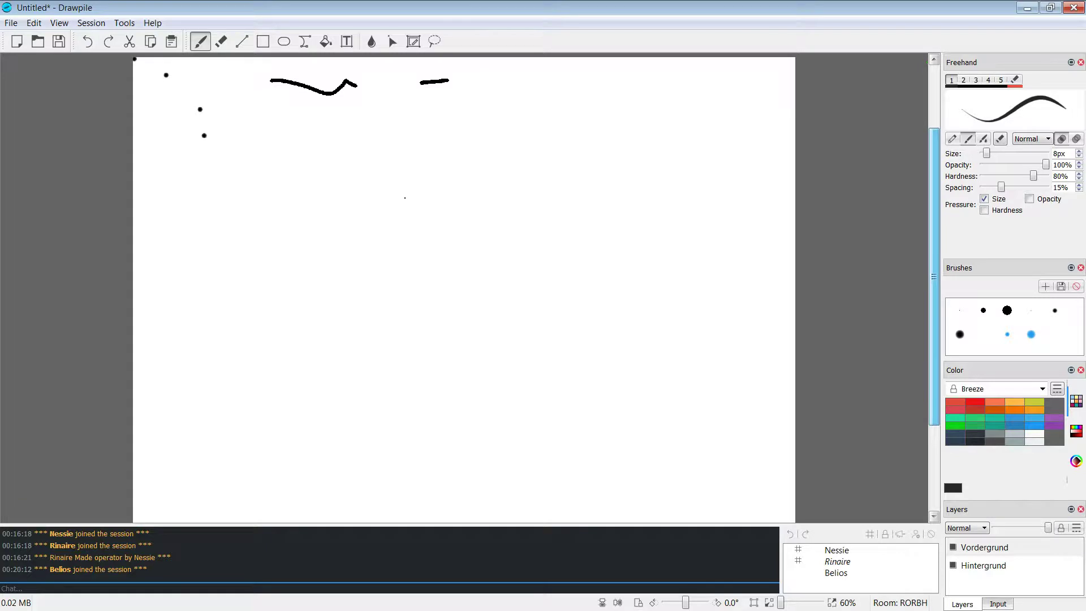
left_click_drag(934, 281, 934, 279)
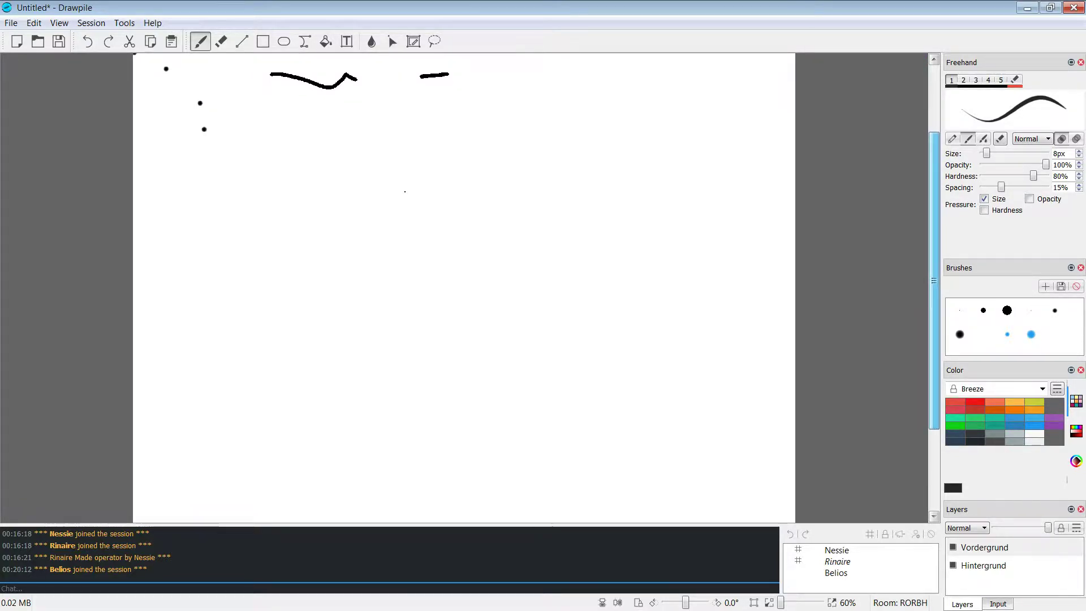
scroll(464, 287, "up", 2)
scroll(464, 287, "down", 2)
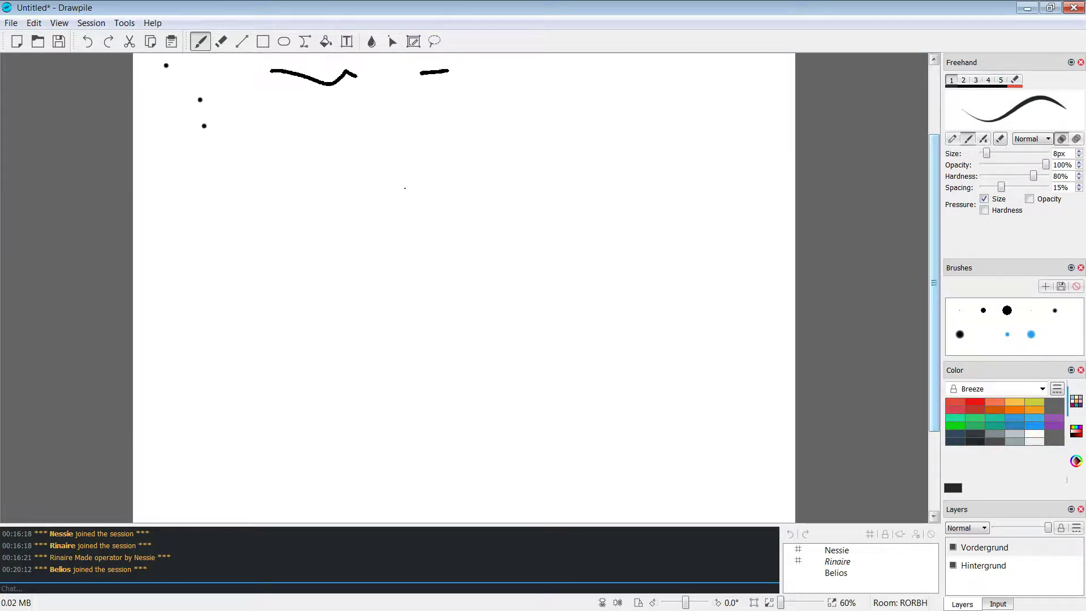
Step: Erase the stray dots and black lines in the upper part of the canvas, and return to the drawing brush
key("e")
left_click_drag(447, 71, 439, 71)
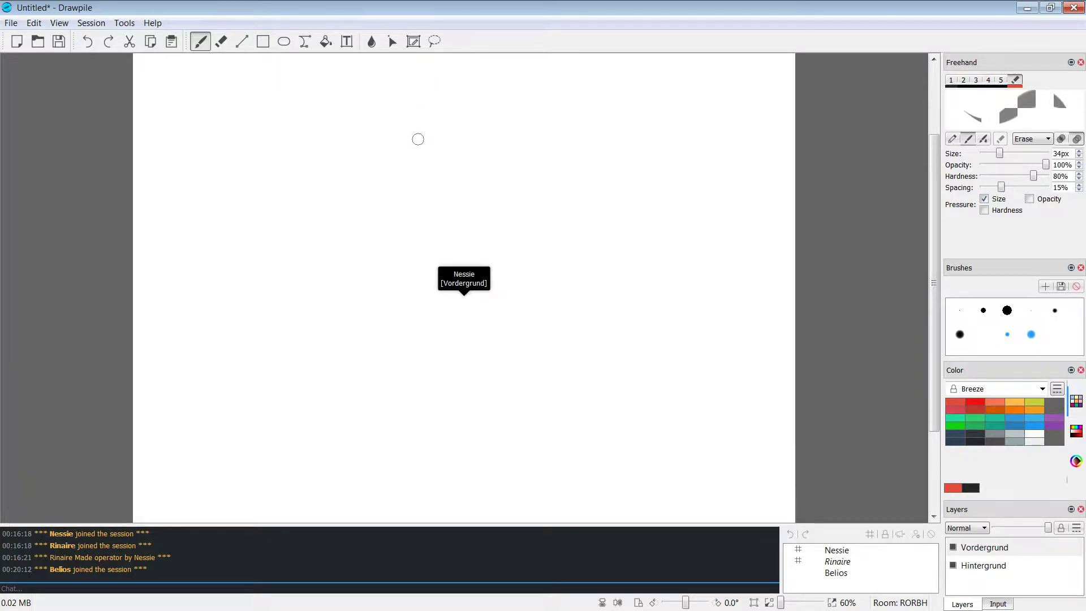
key("e")
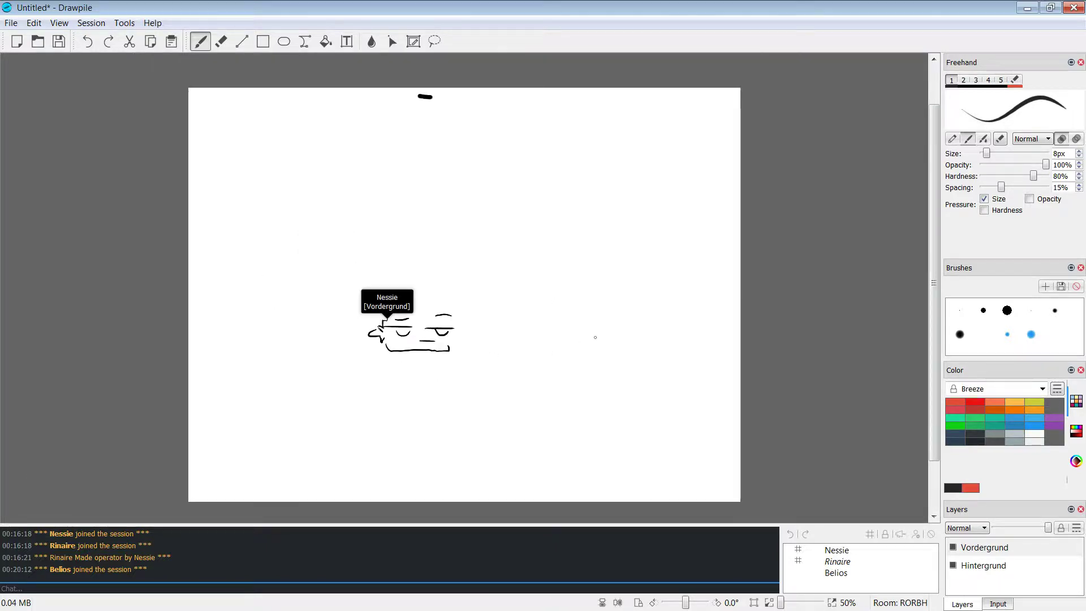
left_click_drag(564, 334, 616, 333)
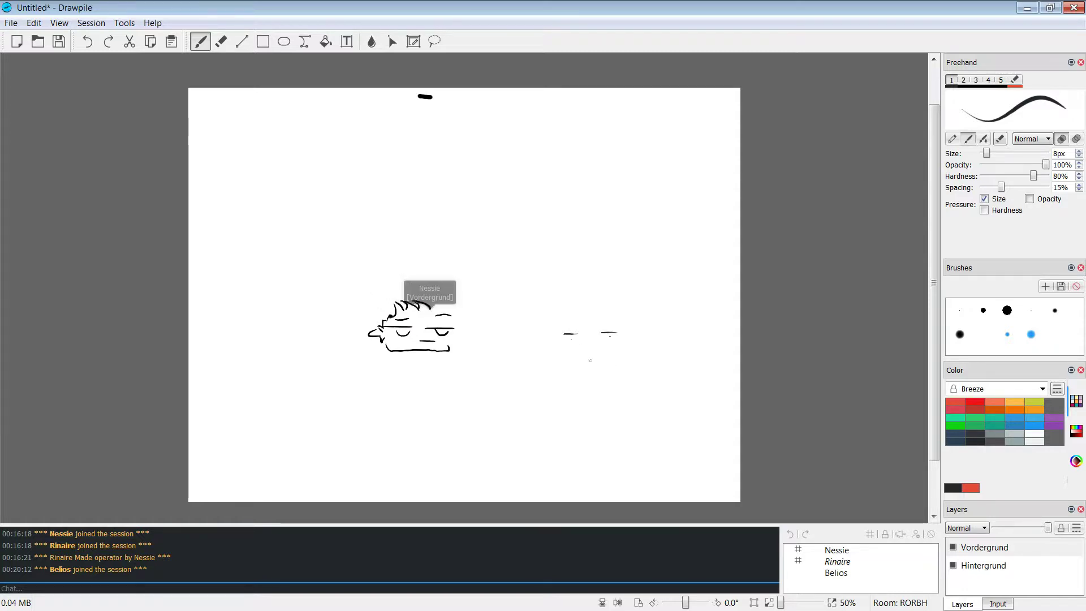
left_click_drag(586, 357, 604, 357)
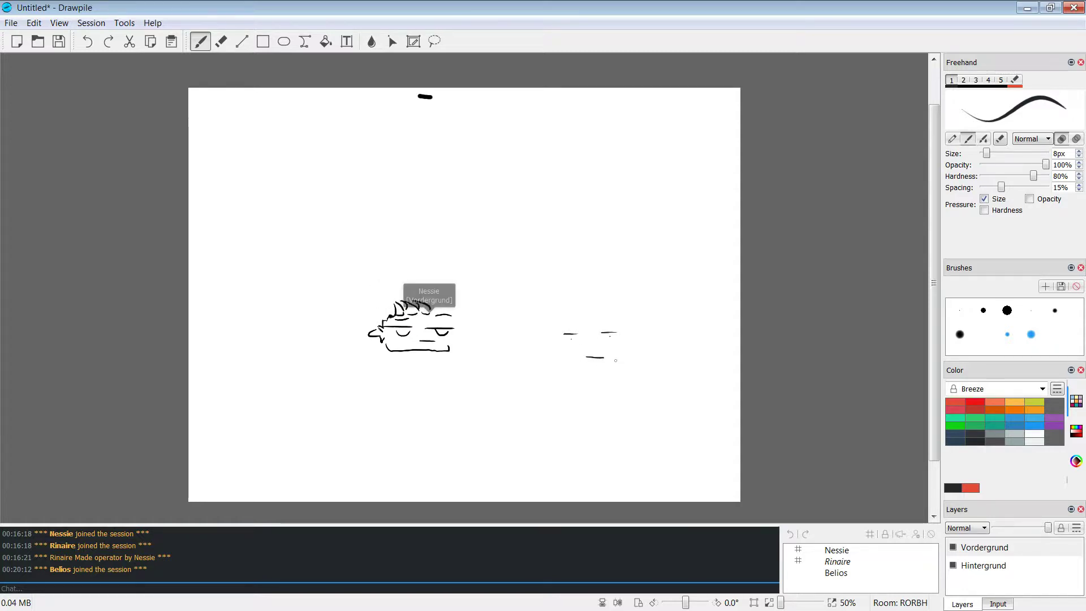
key("ctrl+z")
key("ctrl+z")
key("ctrl+z")
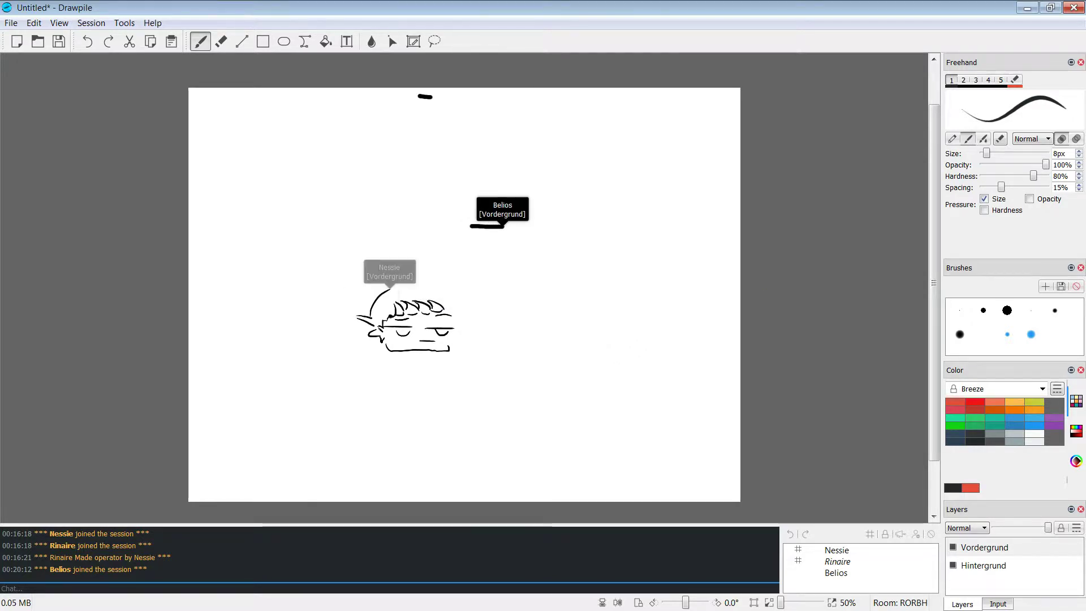
key("2")
key("1")
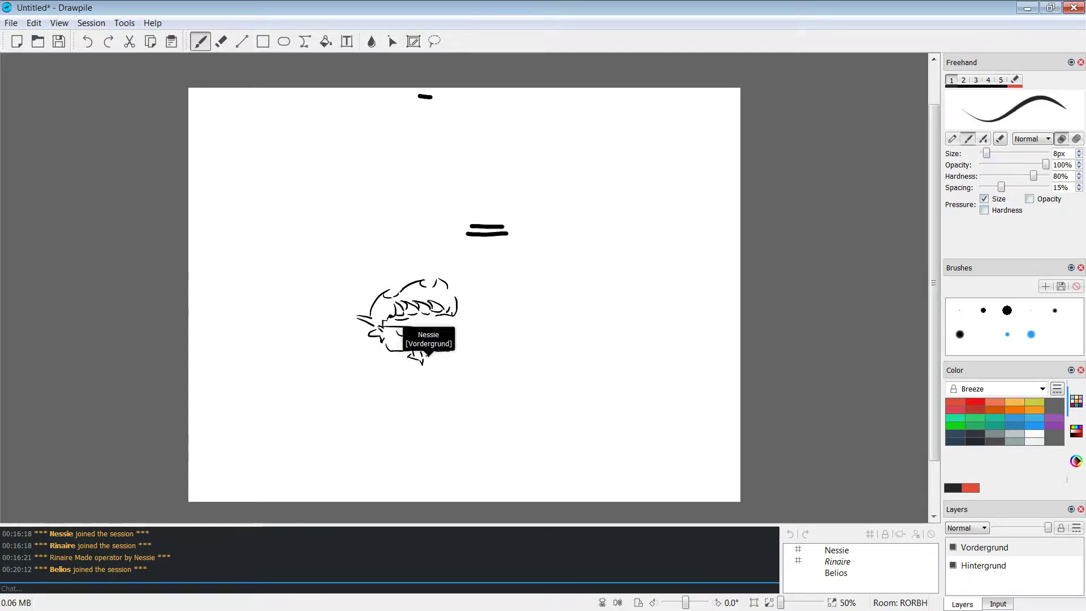
mouse_move(635, 374)
left_mouse_down()
mouse_move(679, 403)
mouse_move(706, 390)
left_mouse_up()
left_click_drag(682, 301, 716, 393)
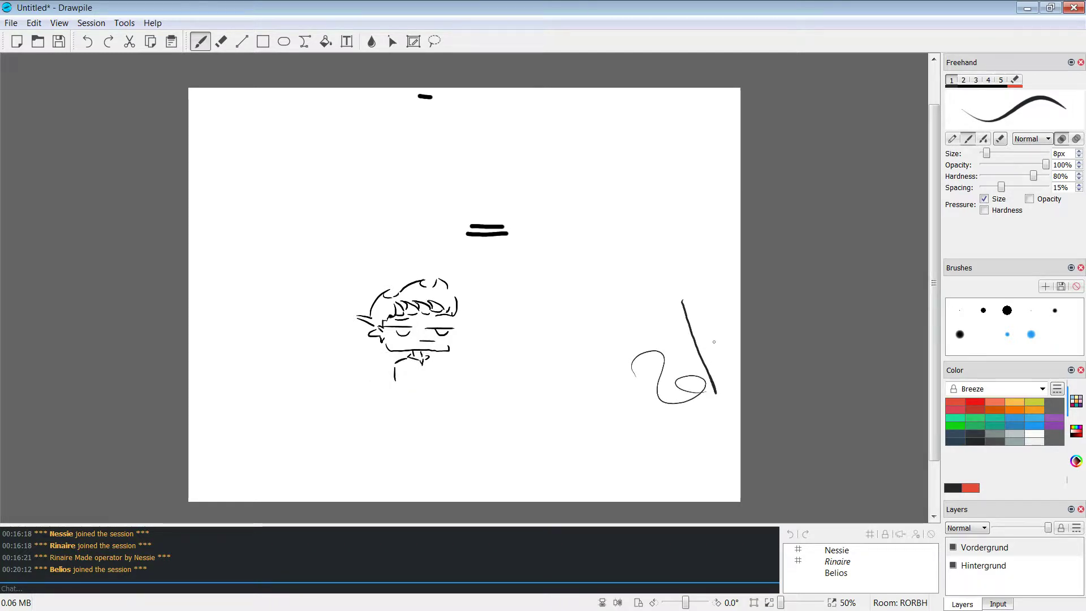
key("ctrl+z")
key("ctrl+z")
key("ctrl+z")
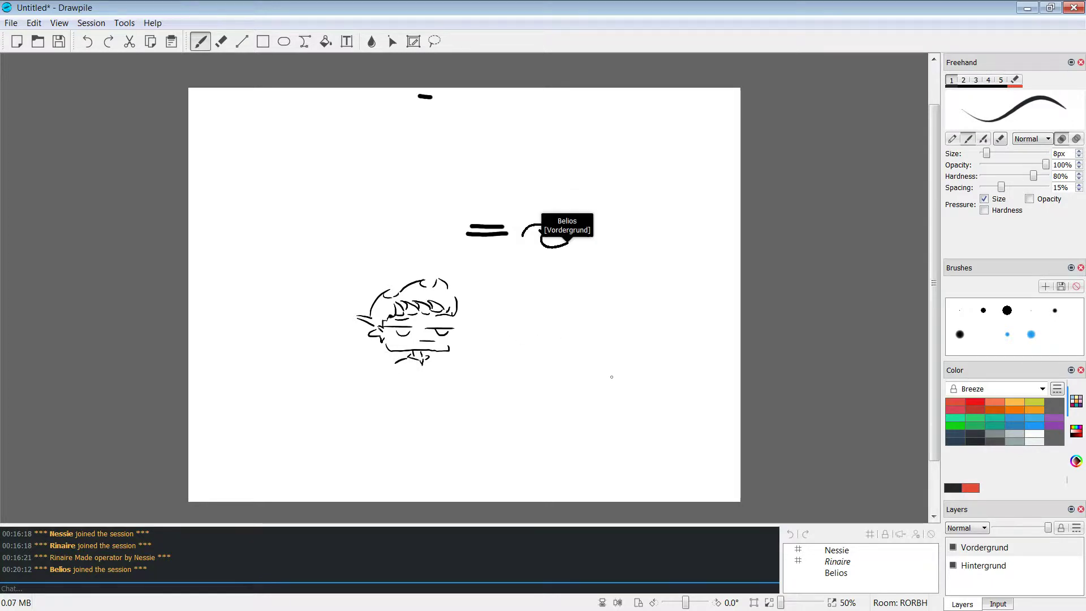
mouse_move(599, 354)
left_mouse_down()
mouse_move(650, 358)
mouse_move(599, 300)
mouse_move(583, 469)
mouse_move(565, 399)
left_mouse_up()
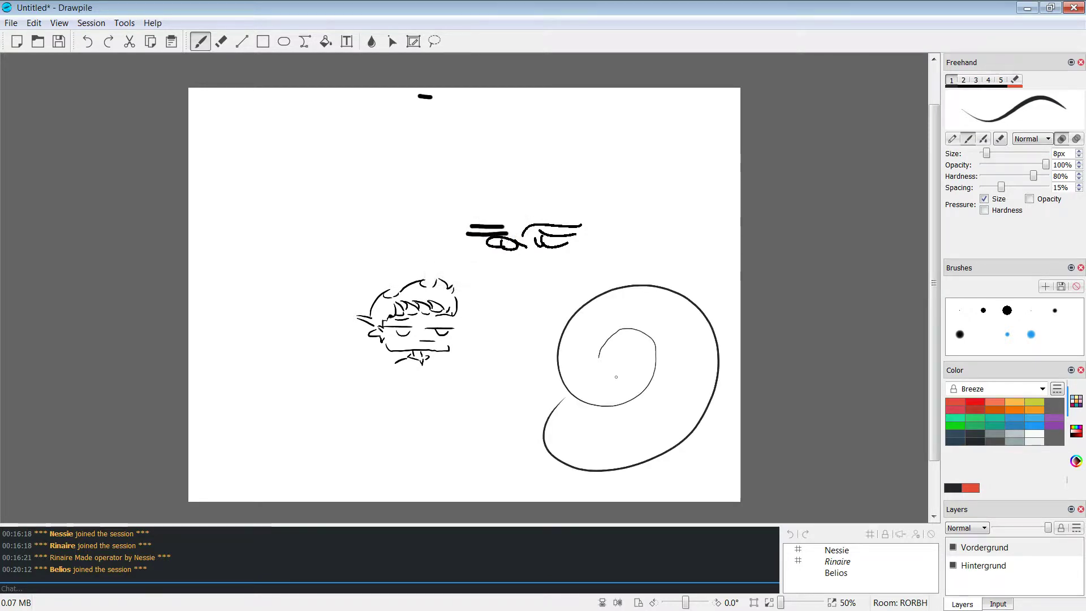
key("ctrl+z")
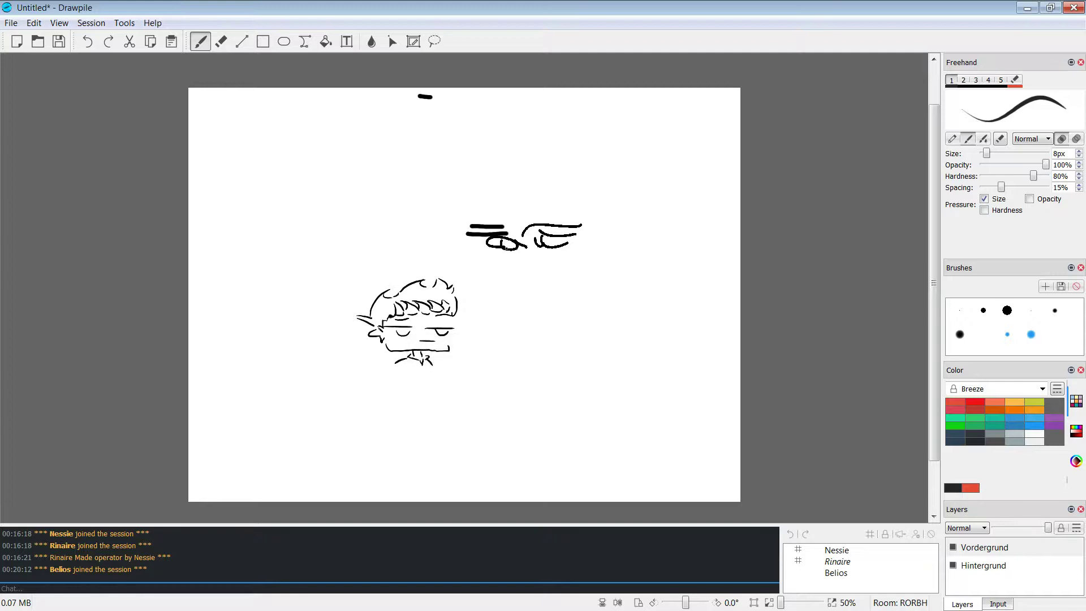
left_click_drag(547, 249, 549, 260)
key("ctrl+z")
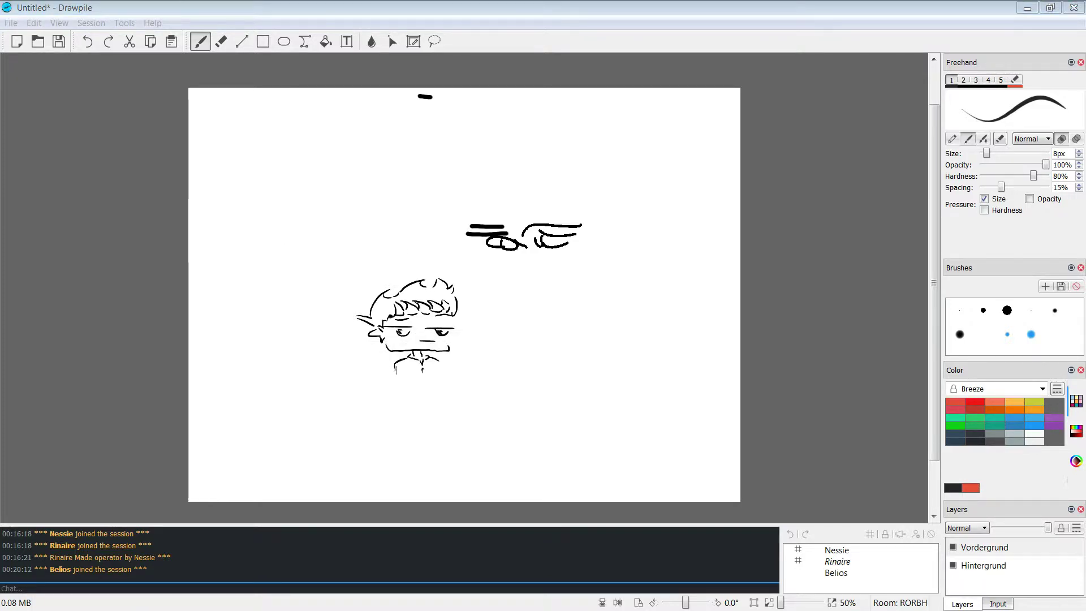
left_click_drag(371, 88, 392, 460)
mouse_move(561, 89)
left_mouse_down()
mouse_move(563, 289)
mouse_move(578, 474)
left_mouse_up()
mouse_move(699, 211)
left_mouse_down()
mouse_move(669, 371)
mouse_move(690, 227)
left_mouse_up()
mouse_move(492, 258)
left_mouse_down()
mouse_move(470, 259)
mouse_move(521, 261)
left_mouse_up()
left_click_drag(338, 209, 348, 238)
key("ctrl+z")
key("ctrl+z")
key("ctrl+z")
key("ctrl+z")
key("ctrl+z")
key("ctrl+z")
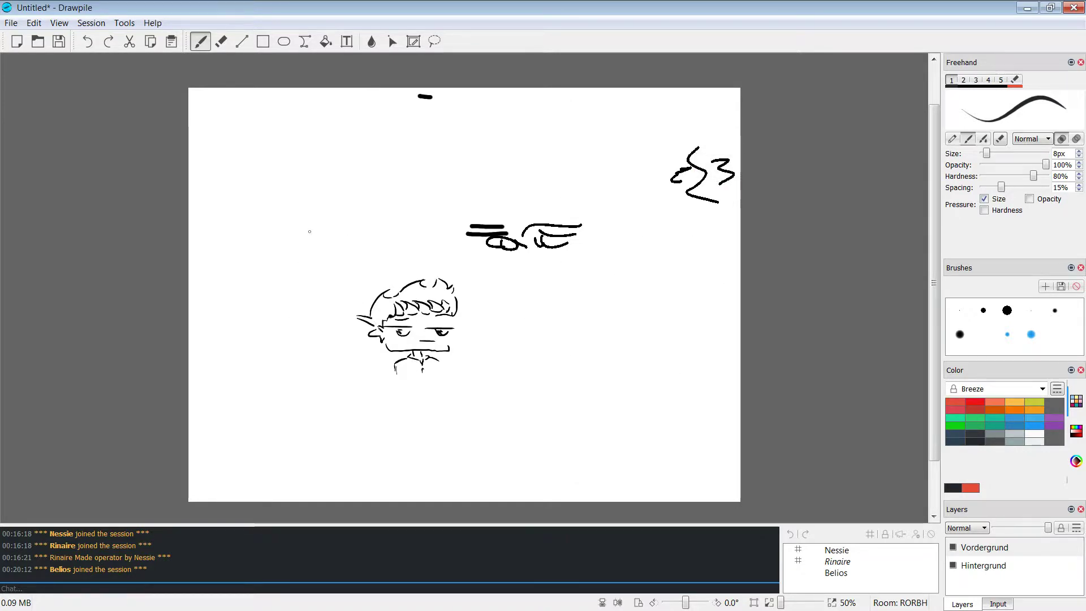
Step: Switch to the Hintergrund layer and back, leaving Vordergrund as the active layer
left_click(984, 565)
left_click(984, 547)
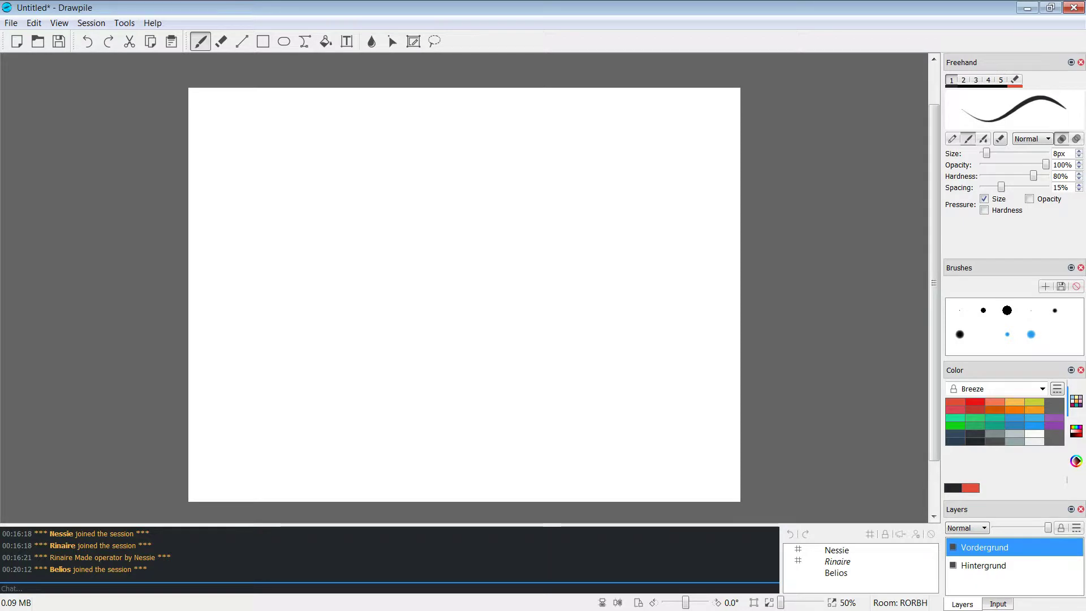
left_click(1014, 565)
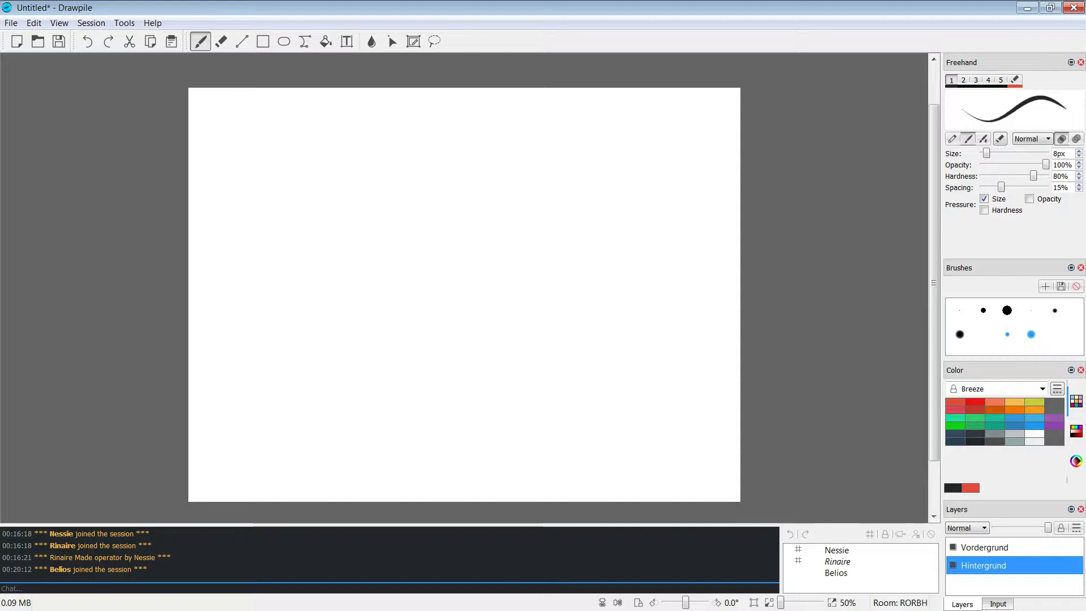
left_click(984, 547)
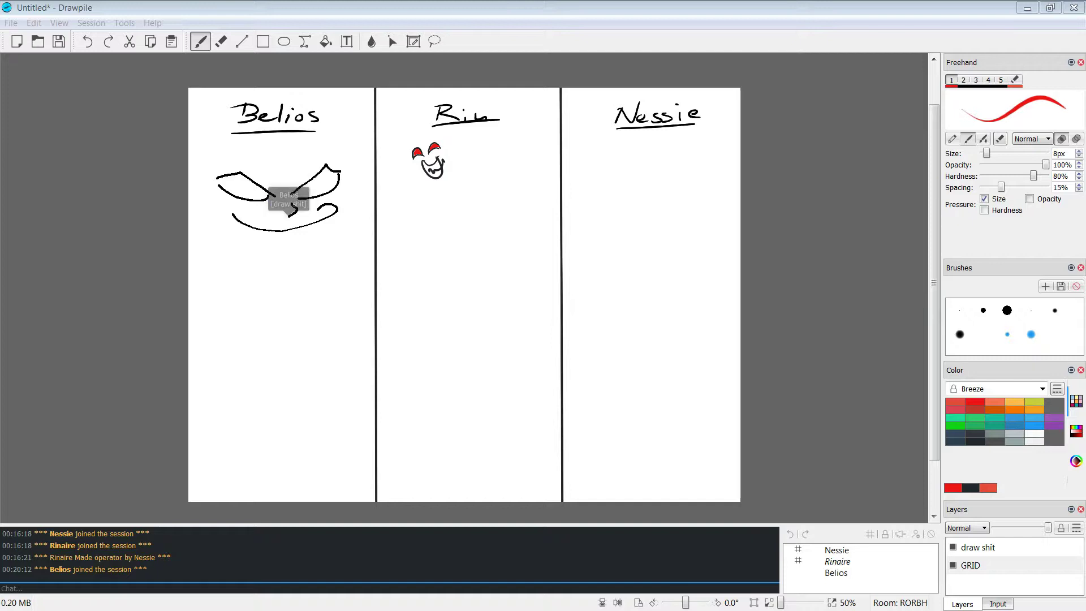
Step: Undo the red mark, the red eye fills and the mouth detail of the small face in the middle column
left_click_drag(416, 137, 425, 136)
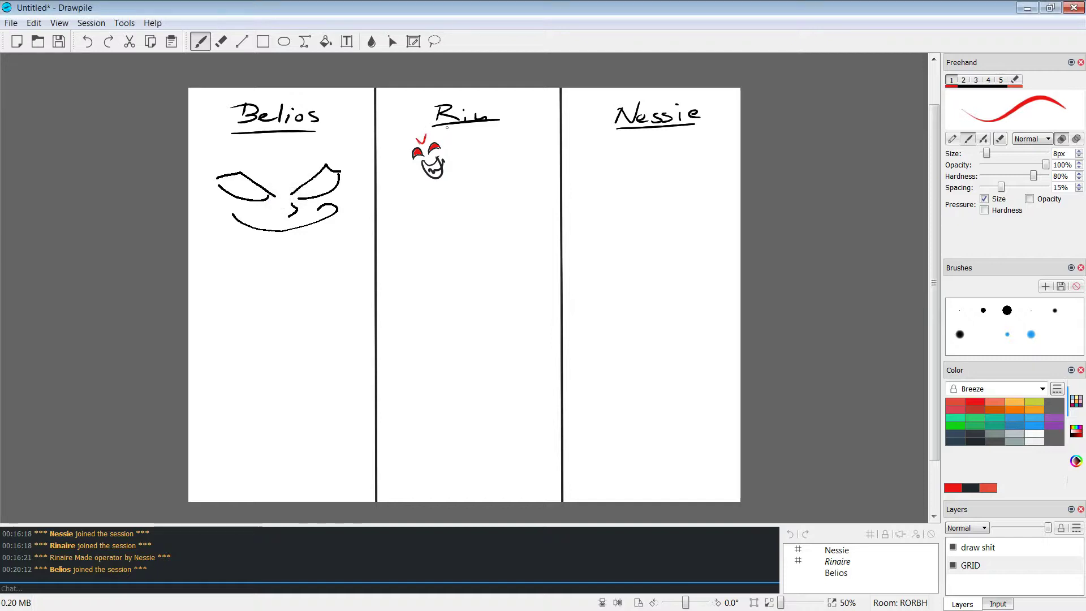
key("ctrl+z")
key("ctrl+z")
key("ctrl+z")
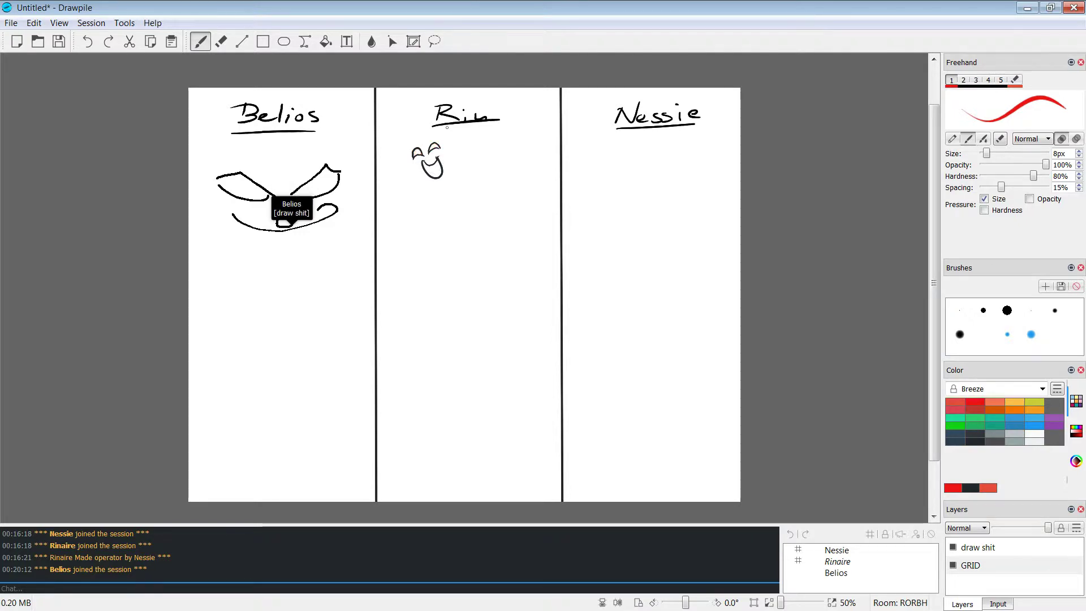
key("e")
left_click_drag(421, 161, 436, 146)
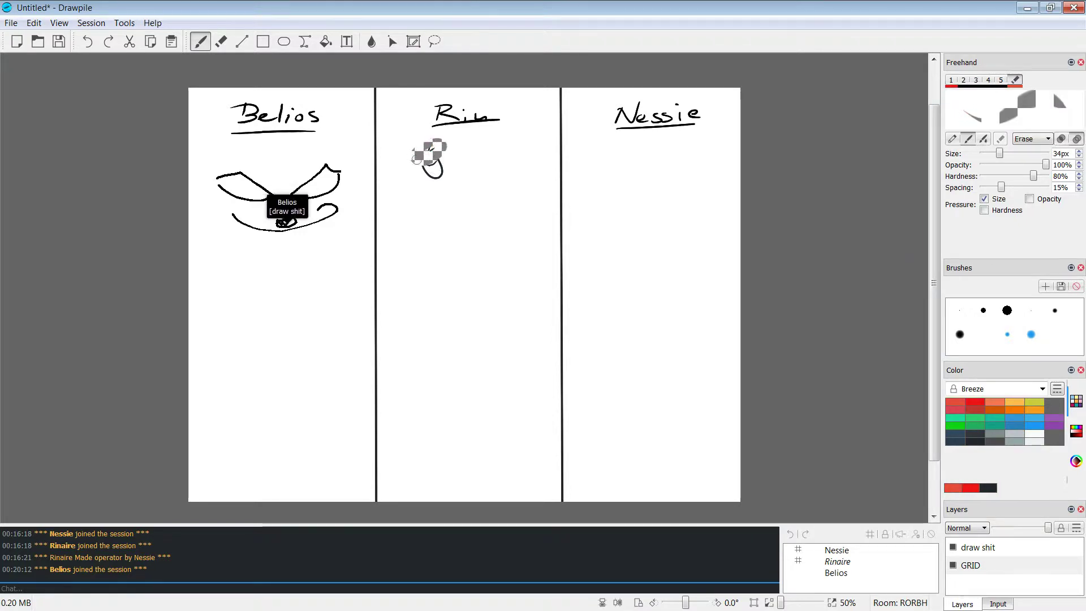
key("ctrl+z")
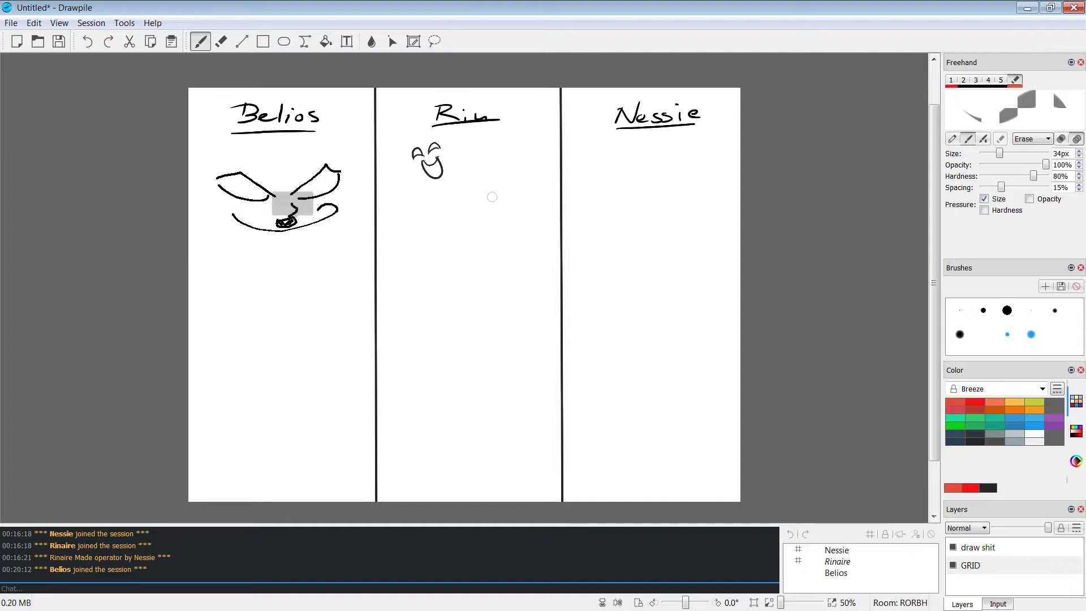
key("e")
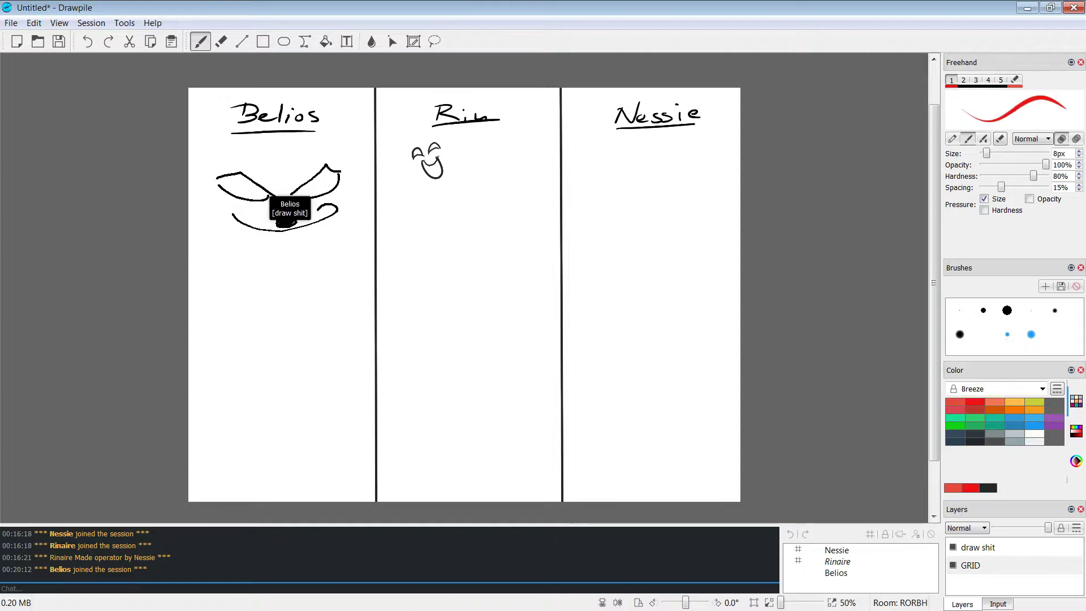
Step: Paint over the small face in the middle column in white, enlarging the brush to 41 px
left_click(433, 170, "ctrl")
left_click_drag(443, 168, 433, 177)
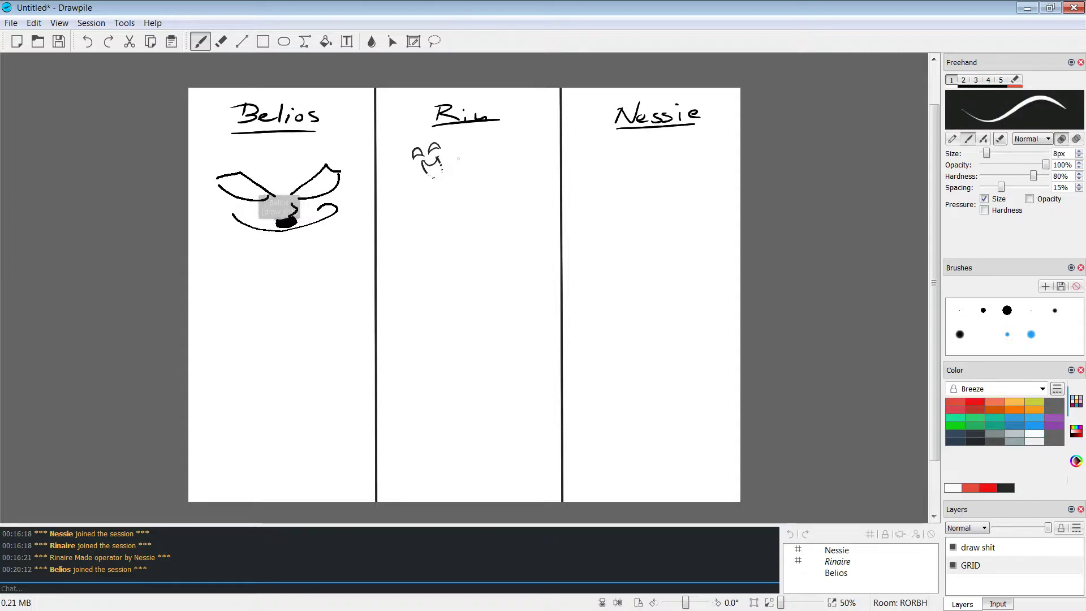
left_click_drag(986, 153, 1003, 153)
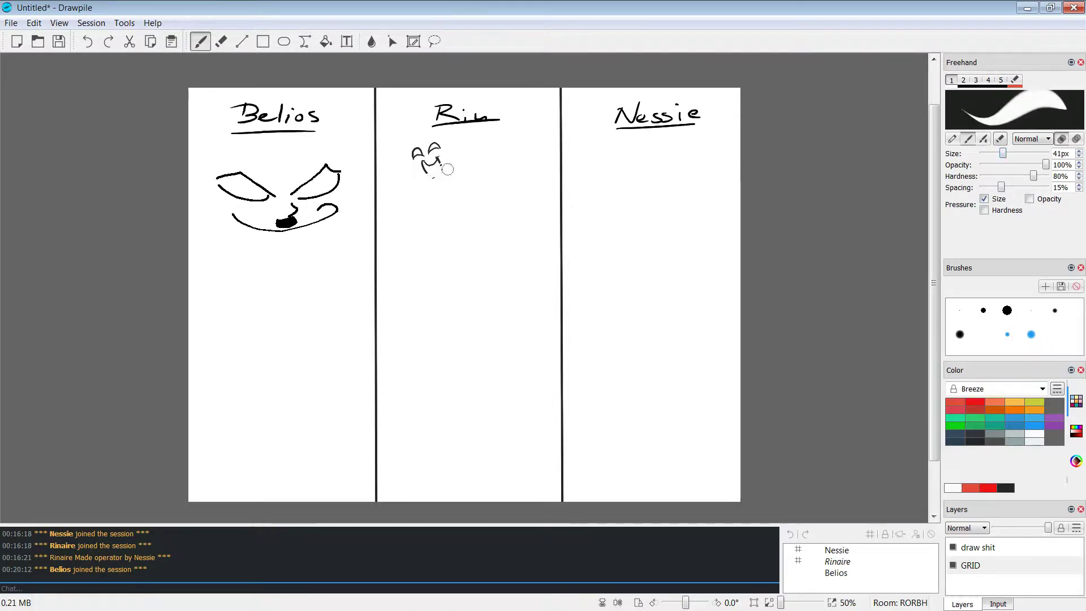
left_click_drag(434, 155, 441, 141)
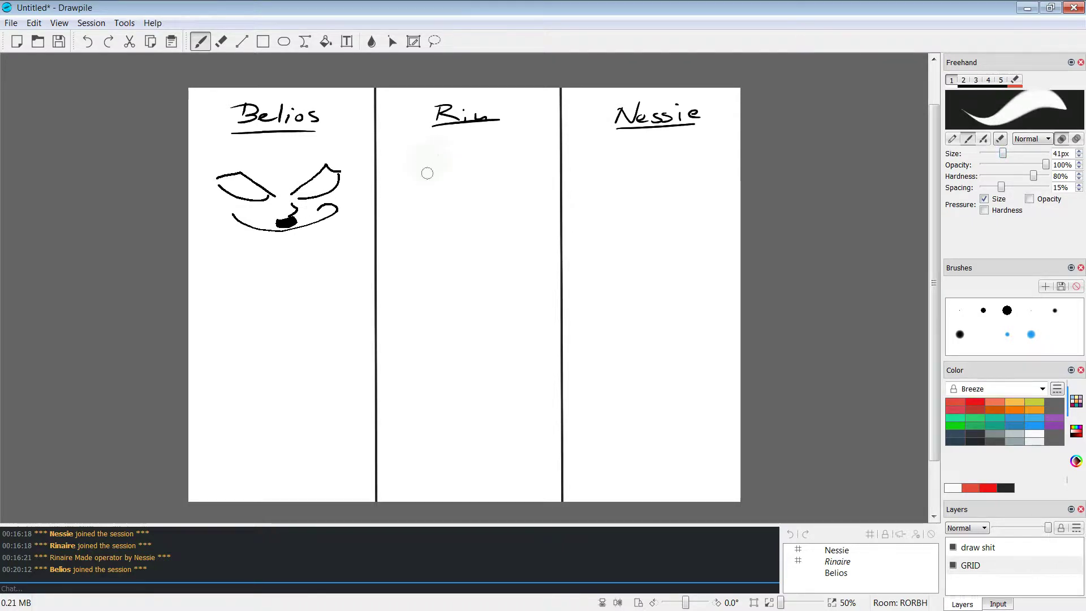
Step: Sketch the crown of a top hat in the middle column in black with a 10 px brush
left_click_drag(1003, 154, 986, 153)
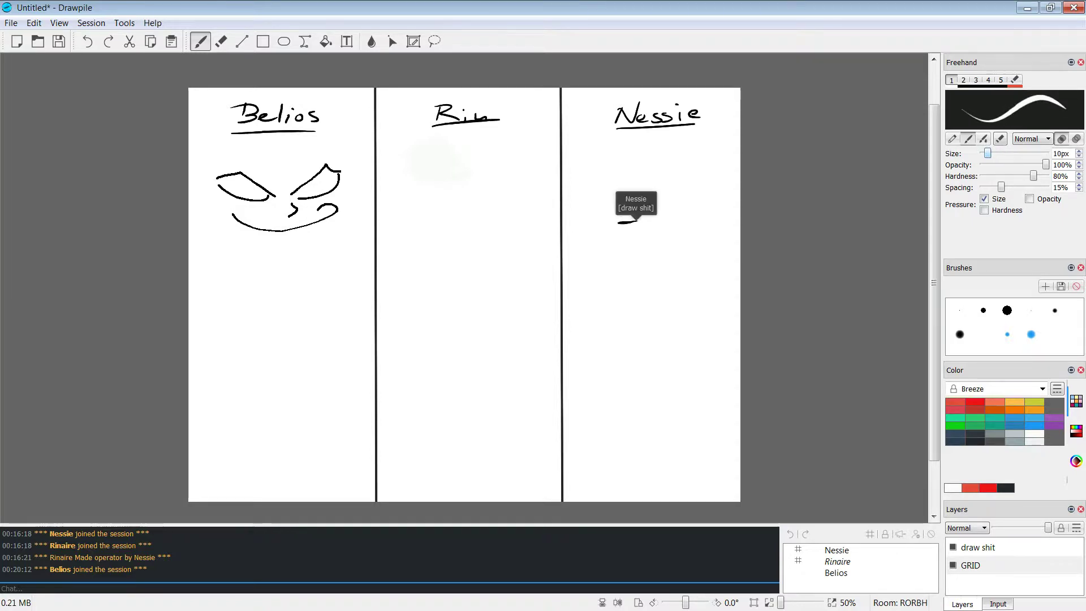
left_click(975, 441)
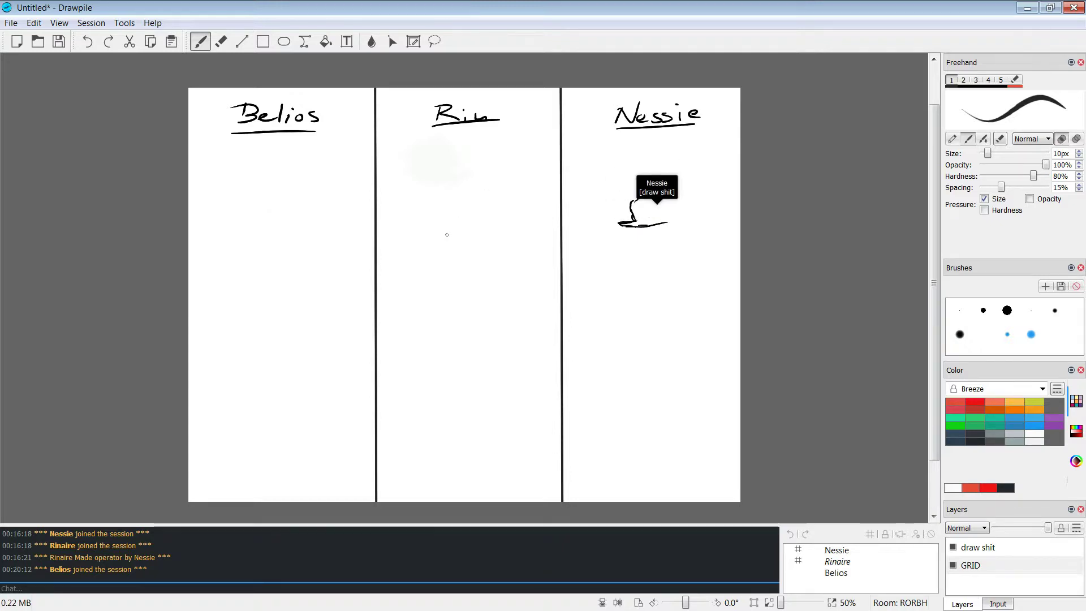
left_click_drag(450, 181, 511, 193)
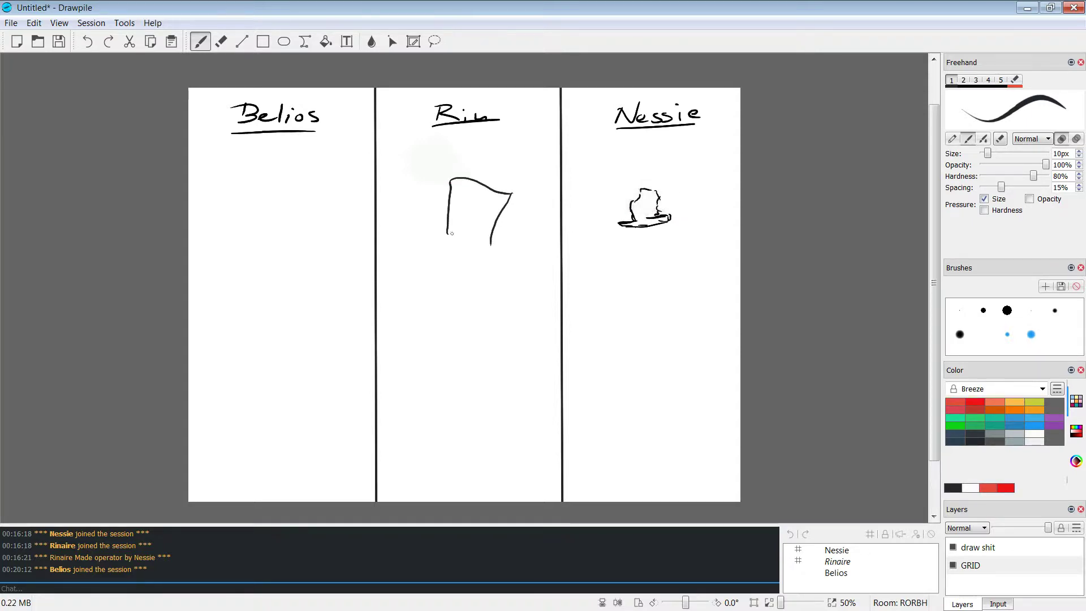
mouse_move(448, 231)
left_mouse_down()
mouse_move(445, 244)
mouse_move(503, 251)
left_mouse_up()
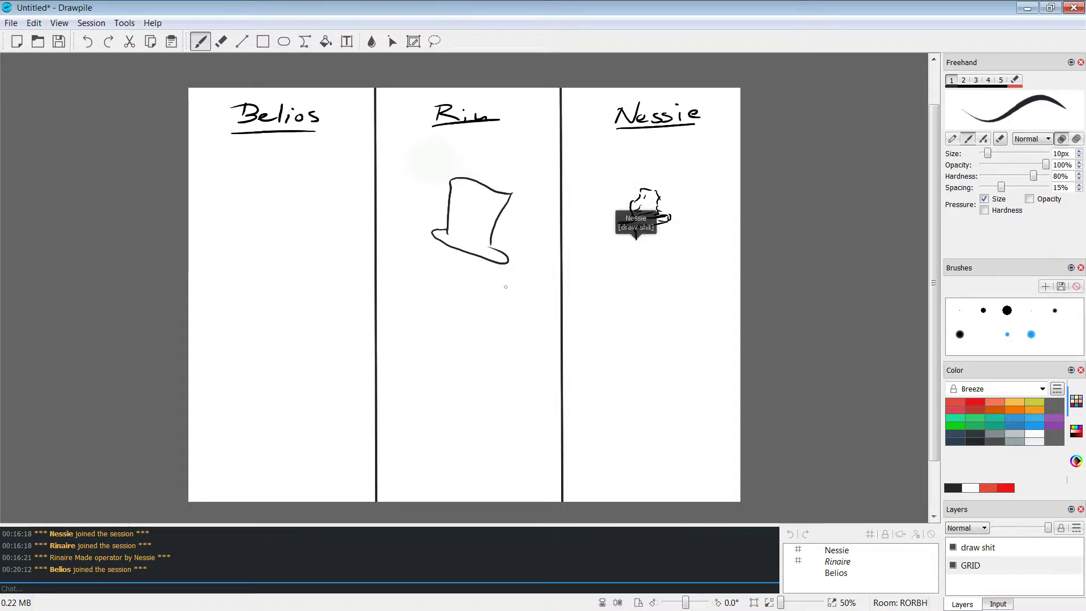
key("ctrl+z")
mouse_move(448, 230)
left_mouse_down()
mouse_move(465, 247)
mouse_move(509, 256)
left_mouse_up()
key("ctrl+z")
Step: Draw the top hat's brim and, beneath it, a side-view face with two eyes, a pointed nose, mouth and chin
mouse_move(448, 231)
left_mouse_down()
mouse_move(502, 255)
mouse_move(494, 243)
left_mouse_up()
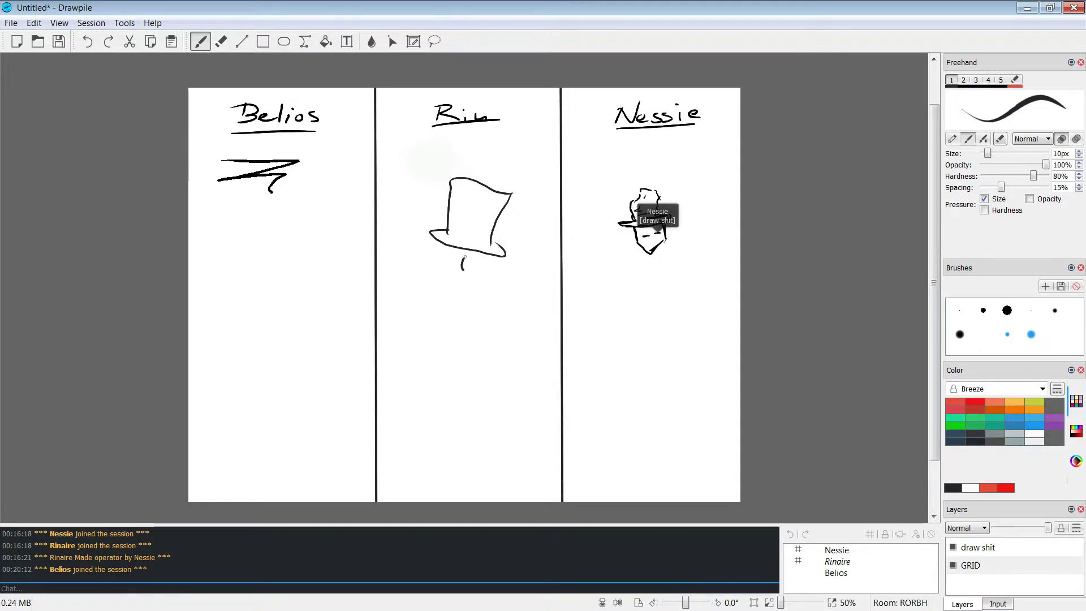
key("ctrl+z")
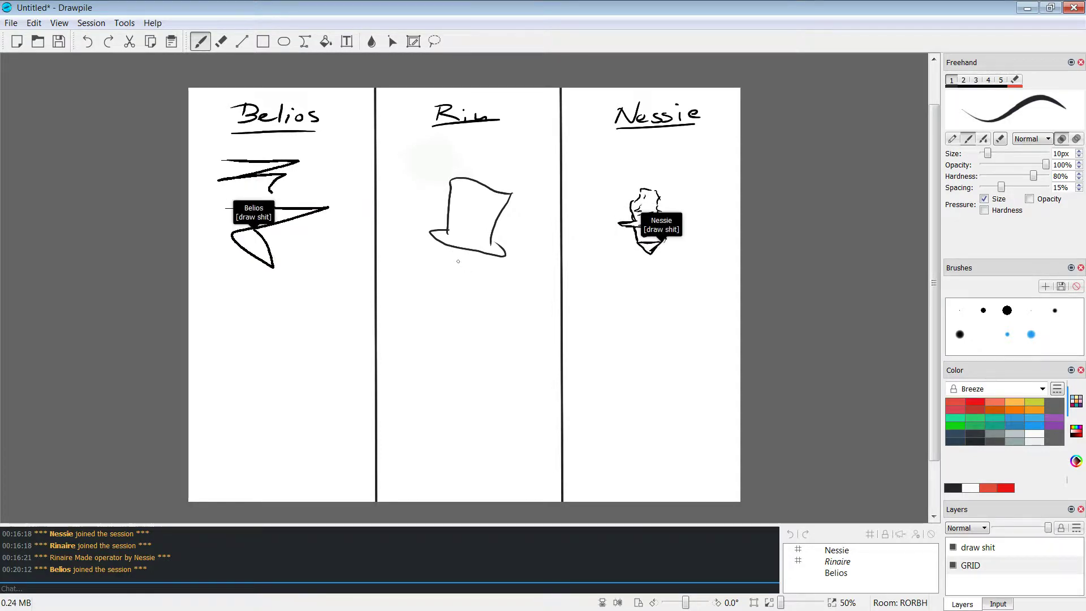
mouse_move(456, 266)
left_mouse_down()
mouse_move(428, 288)
mouse_move(450, 281)
left_mouse_up()
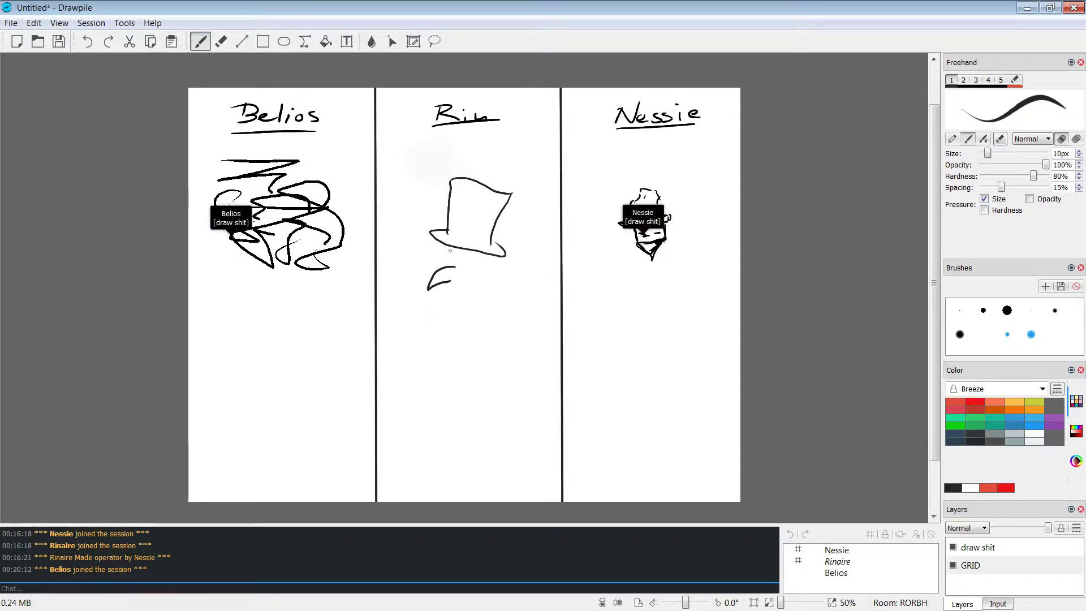
mouse_move(446, 265)
left_mouse_down()
mouse_move(463, 257)
mouse_move(470, 287)
left_mouse_up()
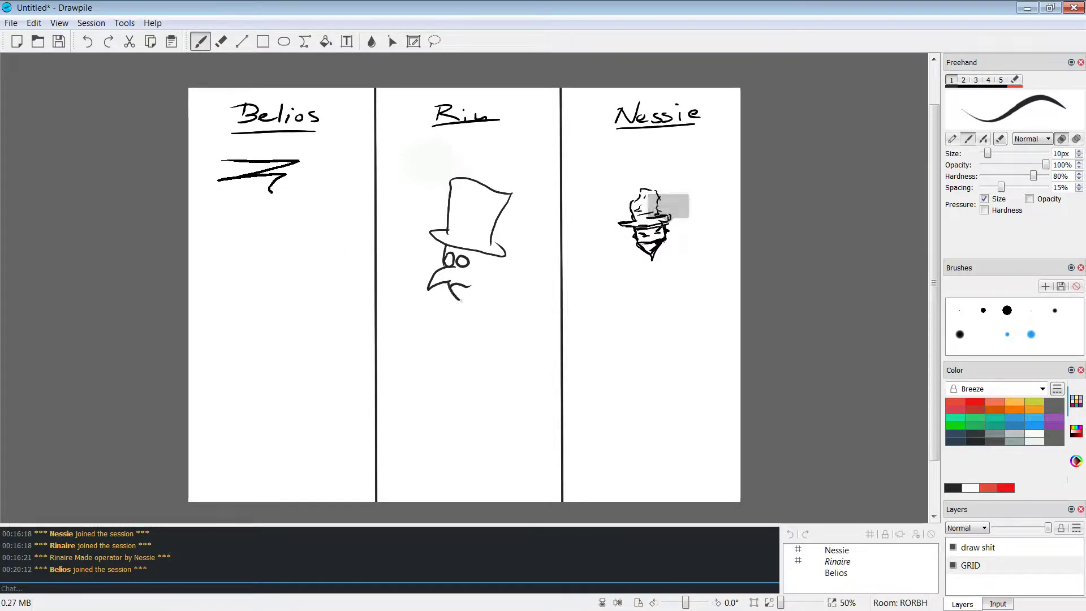
left_click_drag(480, 301, 486, 298)
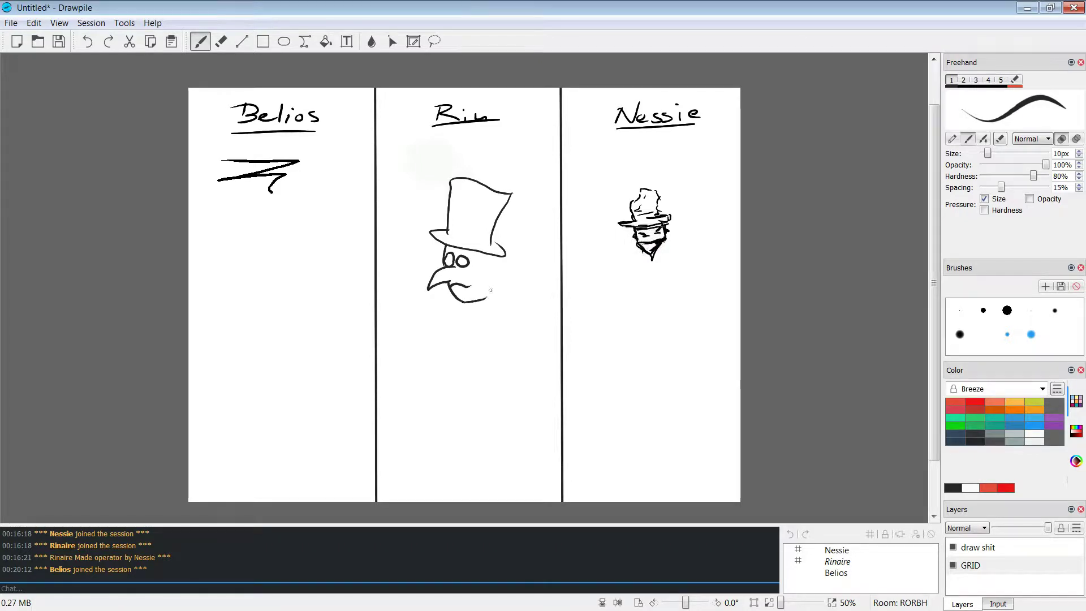
left_click_drag(488, 263, 490, 272)
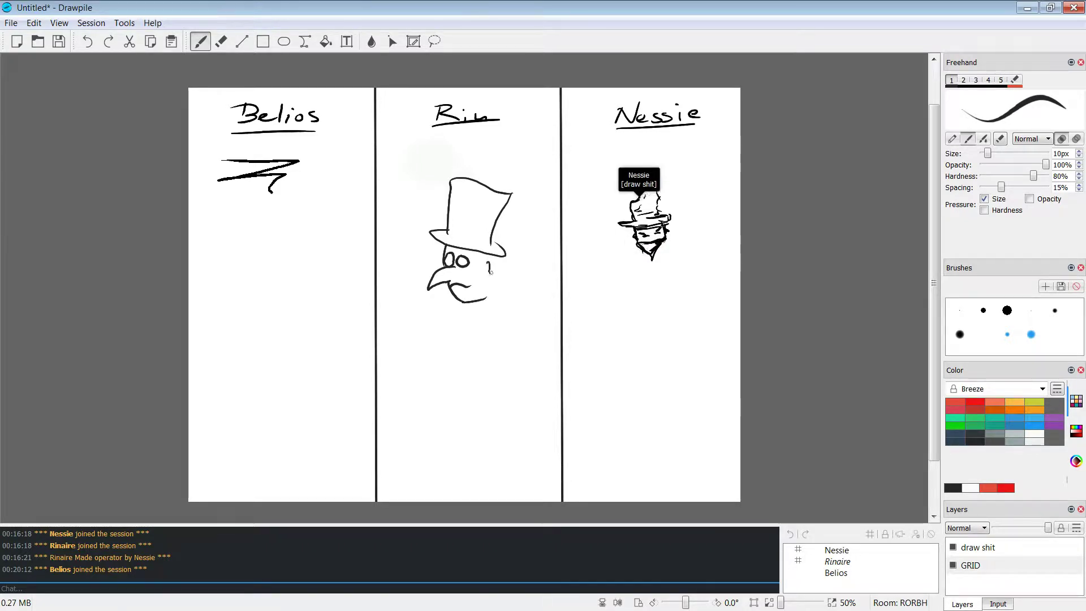
left_click_drag(492, 263, 493, 283)
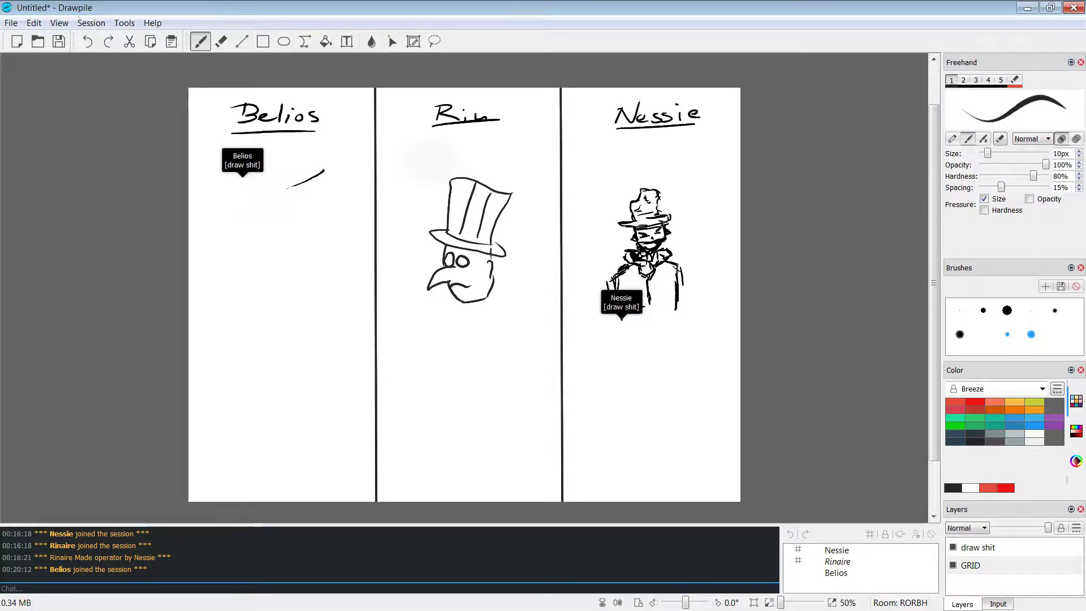
left_click_drag(987, 154, 1009, 153)
left_click(1000, 138)
mouse_move(497, 255)
left_mouse_down()
mouse_move(472, 297)
mouse_move(500, 262)
left_mouse_up()
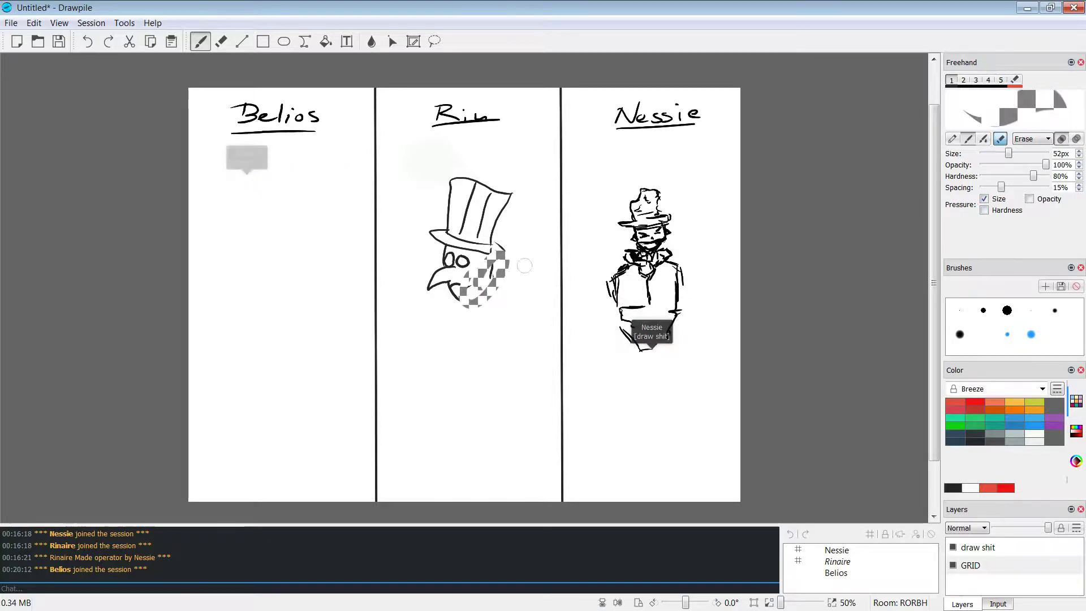
key("ctrl+z")
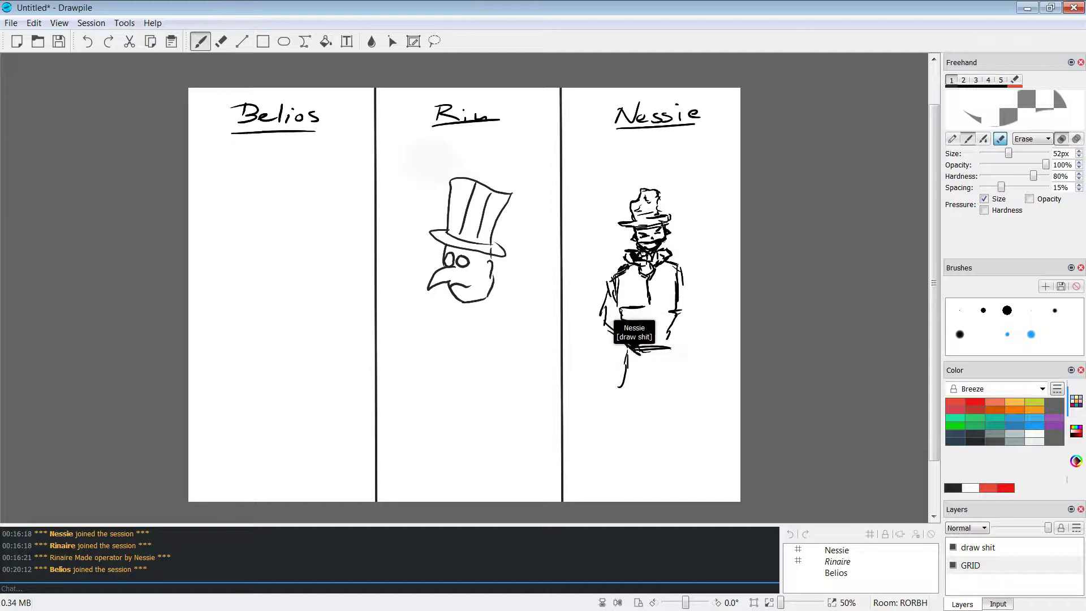
Step: Paint over the whole top-hat figure in the middle column in white with the 52 px brush, with erase mode off
key("e")
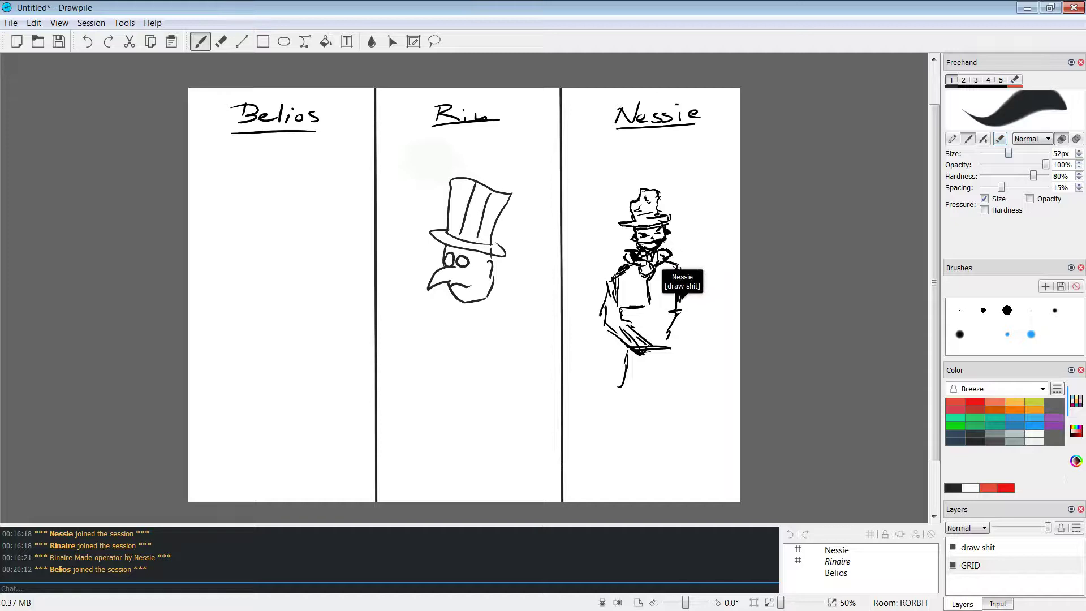
key("x")
mouse_move(474, 296)
left_mouse_down()
mouse_move(505, 266)
mouse_move(498, 245)
mouse_move(489, 268)
mouse_move(510, 242)
mouse_move(498, 231)
mouse_move(515, 187)
mouse_move(462, 174)
mouse_move(449, 238)
mouse_move(474, 189)
mouse_move(458, 235)
mouse_move(489, 192)
mouse_move(472, 244)
mouse_move(436, 231)
mouse_move(480, 250)
mouse_move(427, 233)
mouse_move(469, 283)
mouse_move(447, 246)
mouse_move(475, 262)
mouse_move(452, 286)
mouse_move(466, 301)
mouse_move(433, 287)
left_mouse_up()
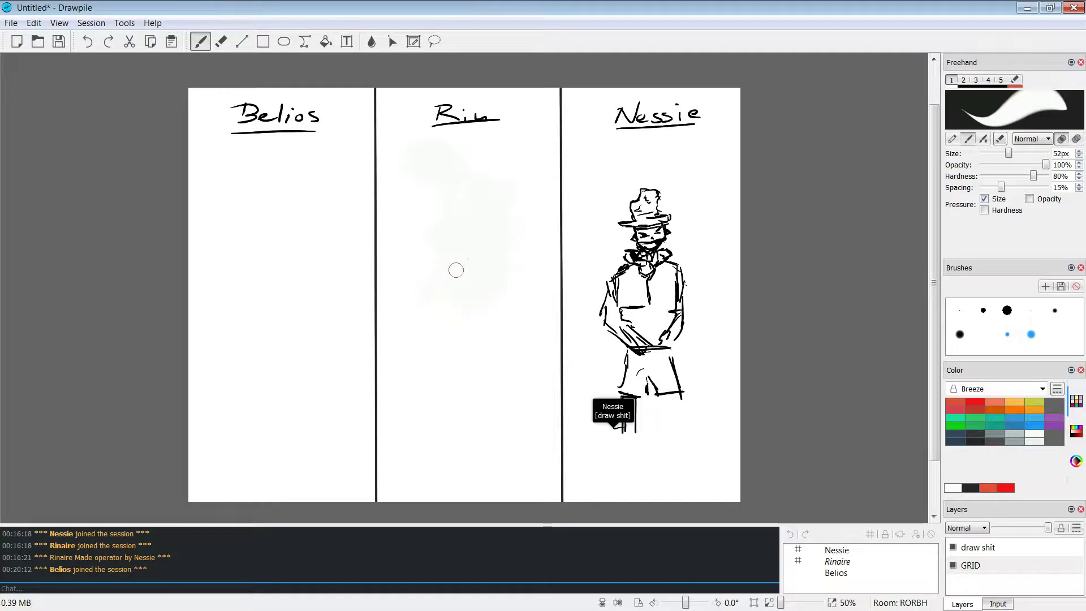
left_click(975, 441)
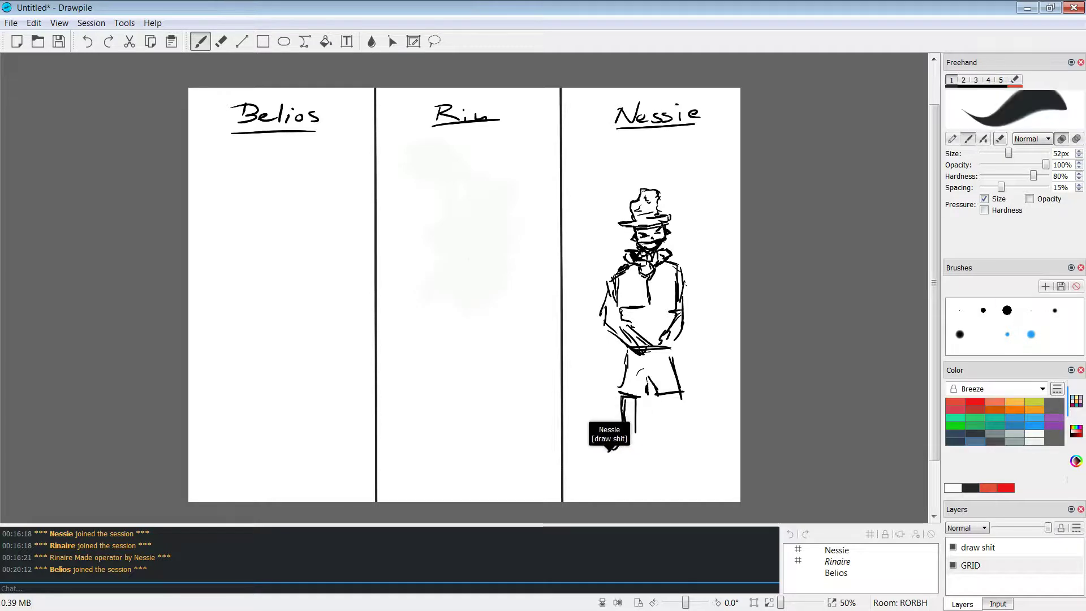
left_click_drag(1009, 153, 987, 154)
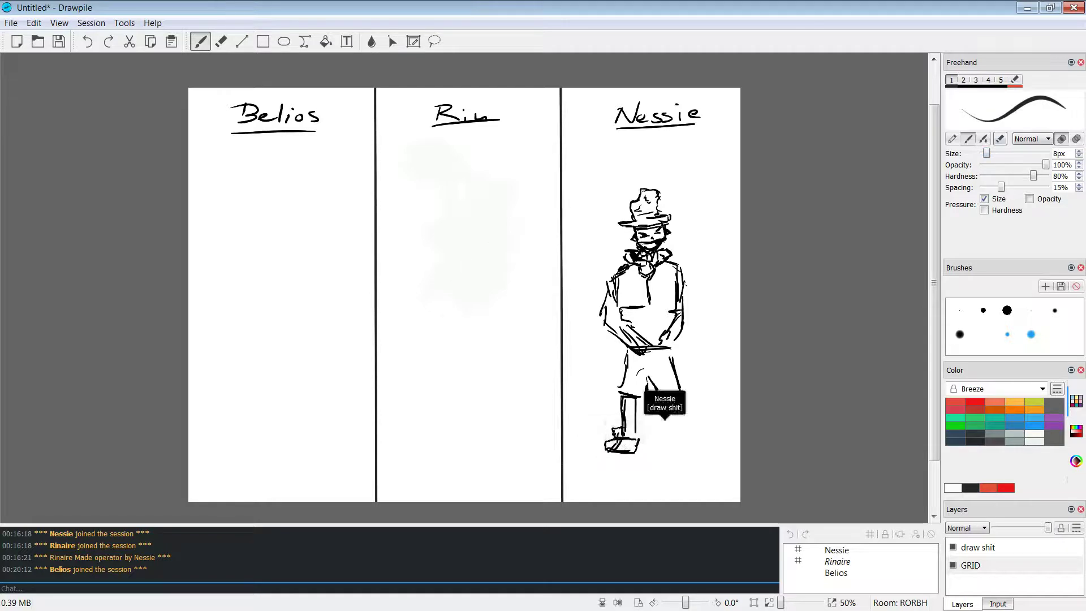
key("bracketright")
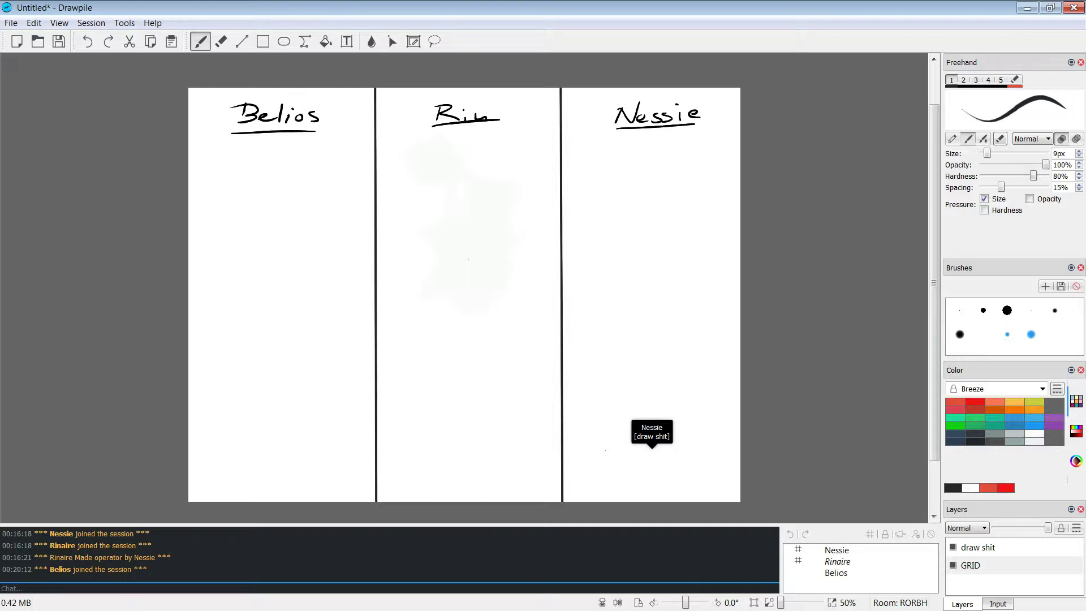
Step: Cover the remaining marks in the middle column in white with an 88 px brush
left_click(970, 487)
left_click_drag(987, 153, 1026, 154)
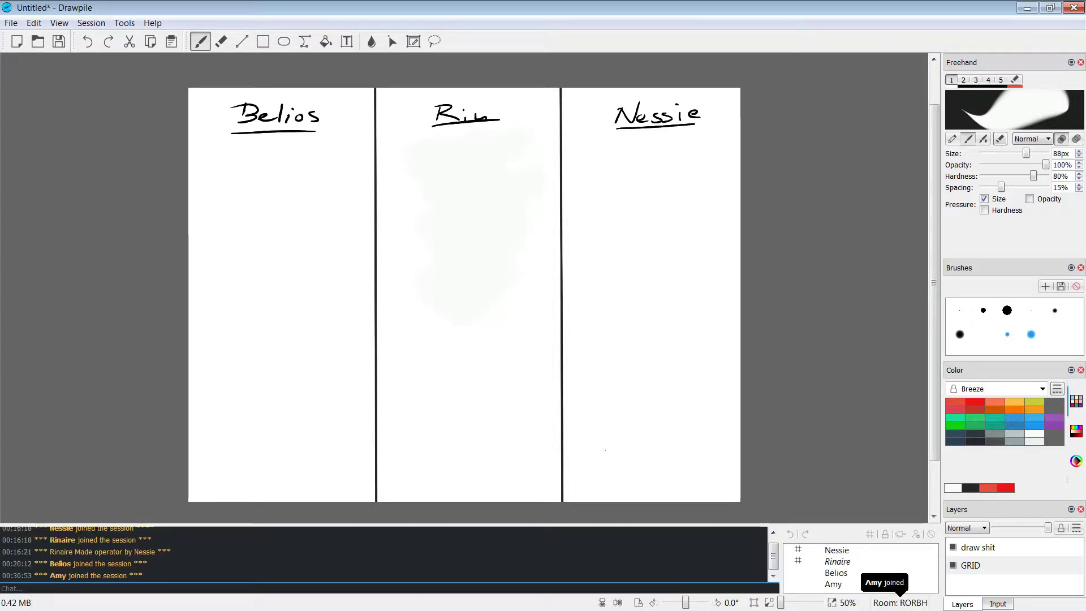
Step: Draw a tall oval body topped by two long V-shaped antennae in the middle column, in black with a 9 px brush
left_click(974, 442)
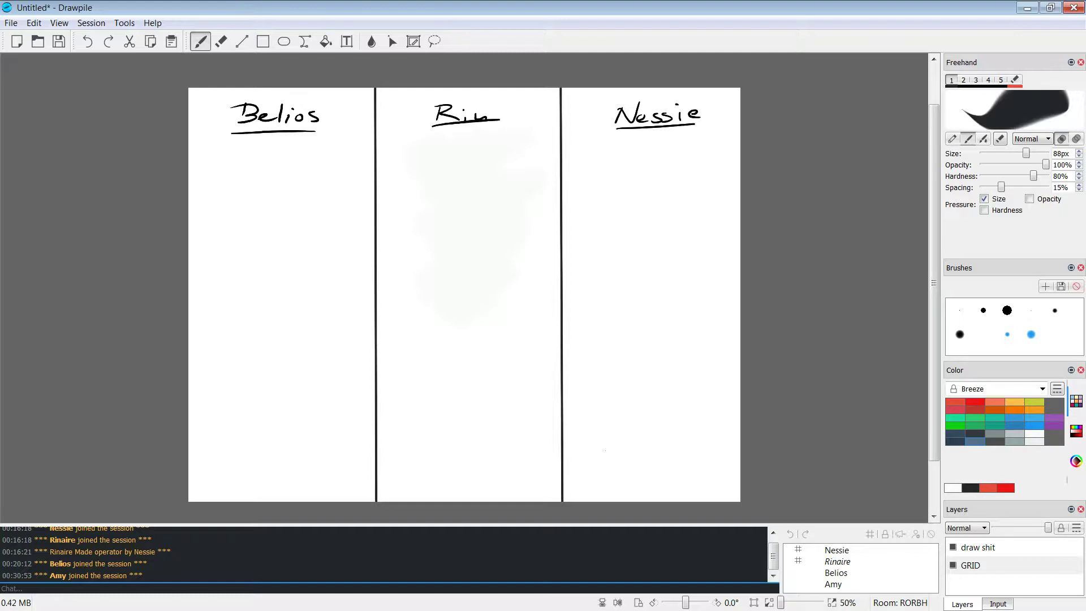
left_click_drag(1026, 153, 987, 153)
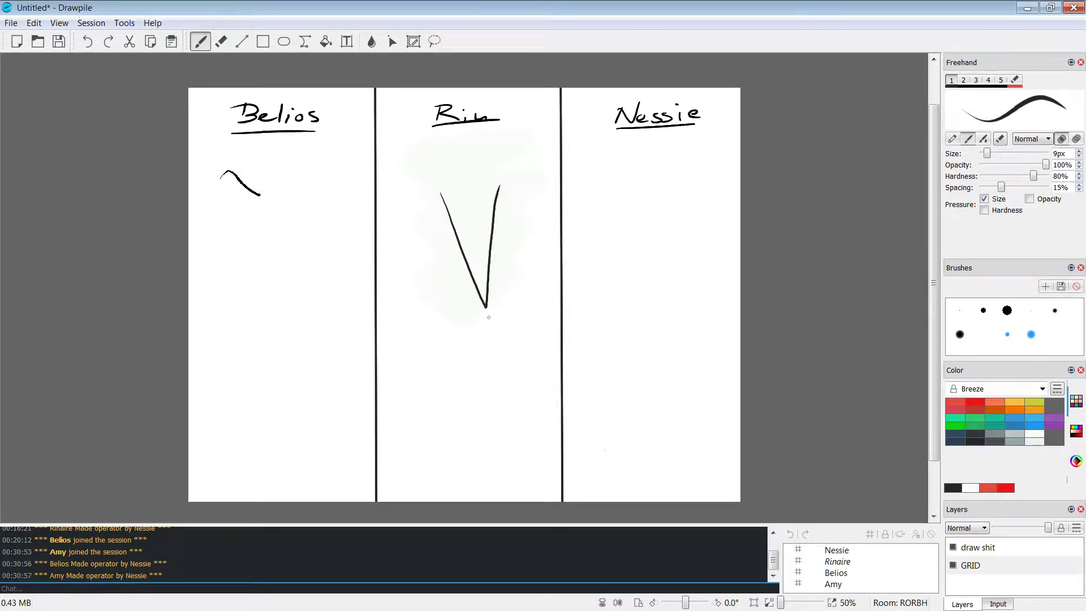
mouse_move(458, 340)
left_mouse_down()
mouse_move(472, 436)
mouse_move(518, 413)
left_mouse_up()
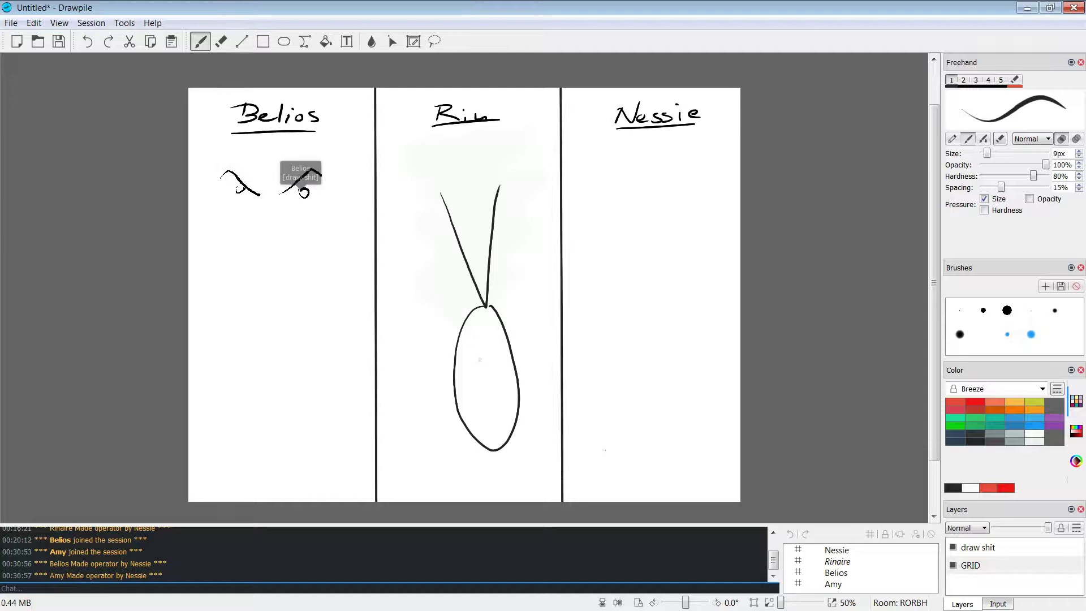
Step: Add two eyes, a frowning mouth, two legs and a raised arm on each side of the oval figure
left_click_drag(499, 364, 502, 371)
mouse_move(479, 325)
left_mouse_down()
mouse_move(470, 325)
mouse_move(487, 341)
left_mouse_up()
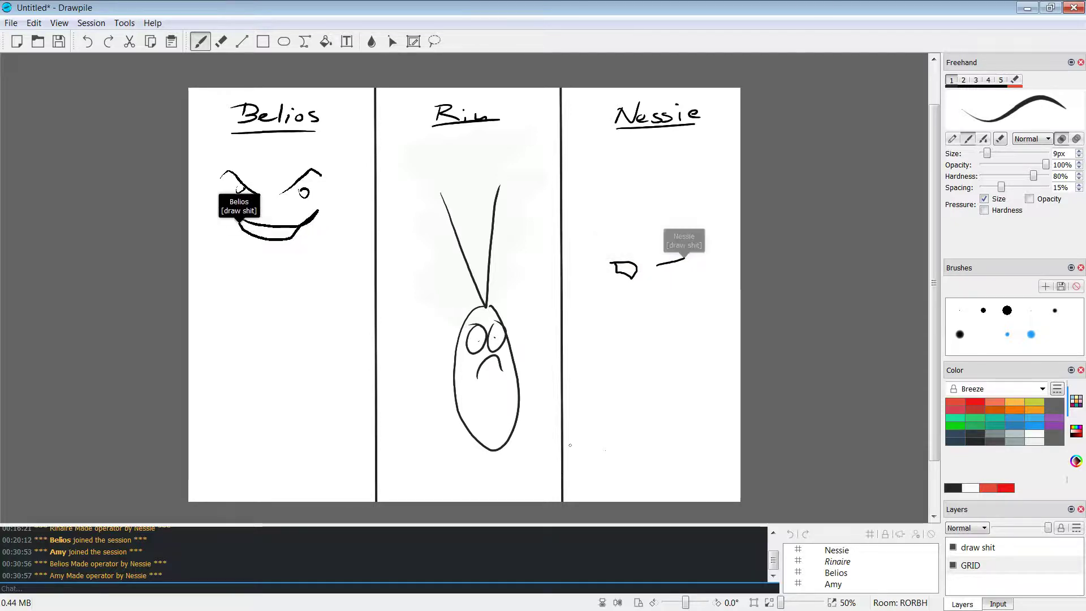
mouse_move(491, 451)
left_mouse_down()
mouse_move(496, 483)
mouse_move(516, 483)
left_mouse_up()
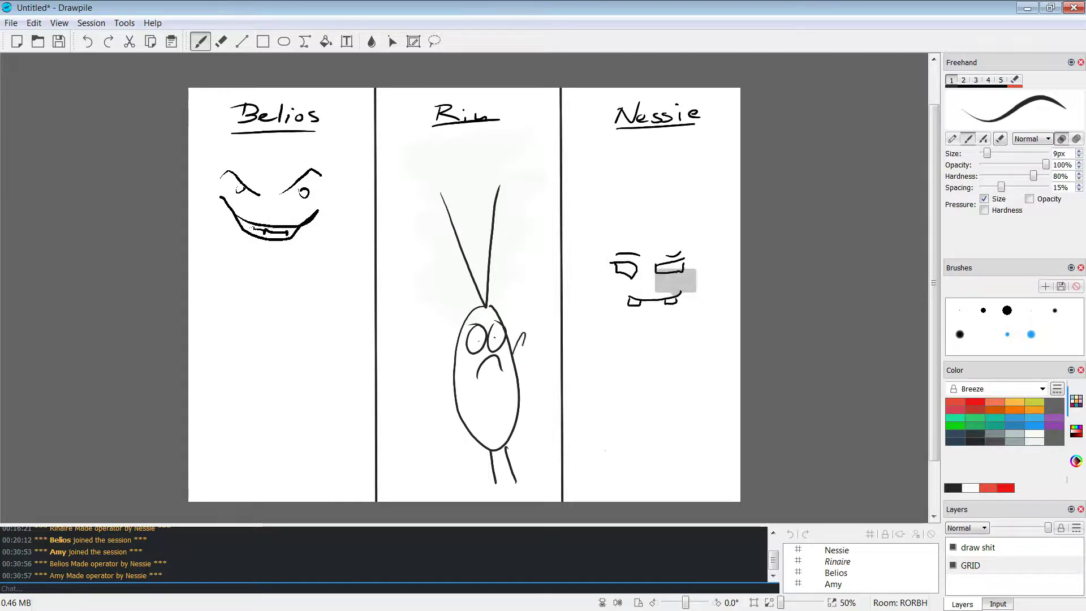
mouse_move(449, 361)
left_mouse_down()
mouse_move(437, 344)
mouse_move(454, 377)
left_mouse_up()
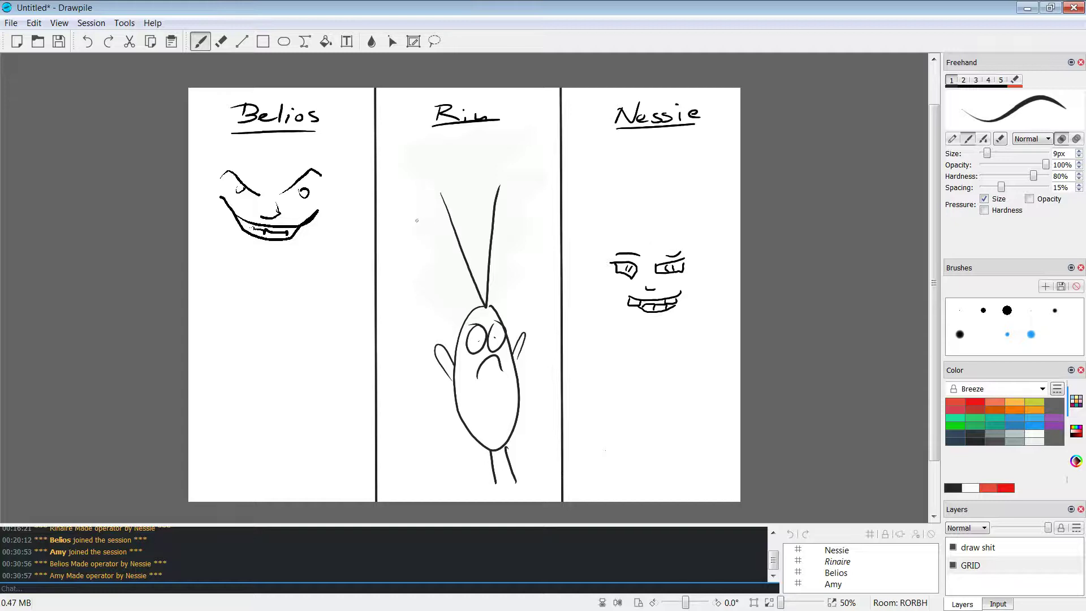
Step: Draw a bucket with a handle around the figure's antennae and letter it CHUM
mouse_move(417, 200)
left_mouse_down()
mouse_move(449, 294)
mouse_move(513, 293)
mouse_move(529, 269)
mouse_move(525, 171)
mouse_move(417, 192)
left_mouse_up()
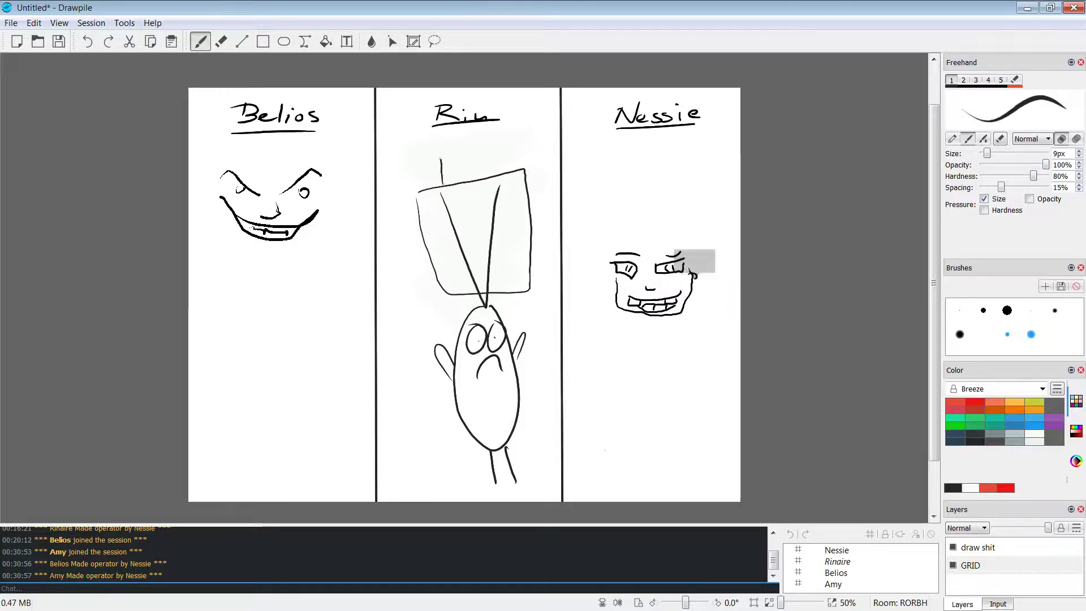
mouse_move(441, 159)
left_mouse_down()
mouse_move(465, 144)
mouse_move(489, 148)
mouse_move(469, 144)
mouse_move(438, 160)
mouse_move(491, 175)
left_mouse_up()
mouse_move(444, 218)
left_mouse_down()
mouse_move(444, 236)
mouse_move(457, 233)
left_mouse_up()
left_click_drag(459, 223, 473, 229)
mouse_move(478, 210)
left_mouse_down()
mouse_move(485, 227)
mouse_move(491, 210)
left_mouse_up()
mouse_move(500, 226)
left_mouse_down()
mouse_move(510, 206)
mouse_move(531, 219)
left_mouse_up()
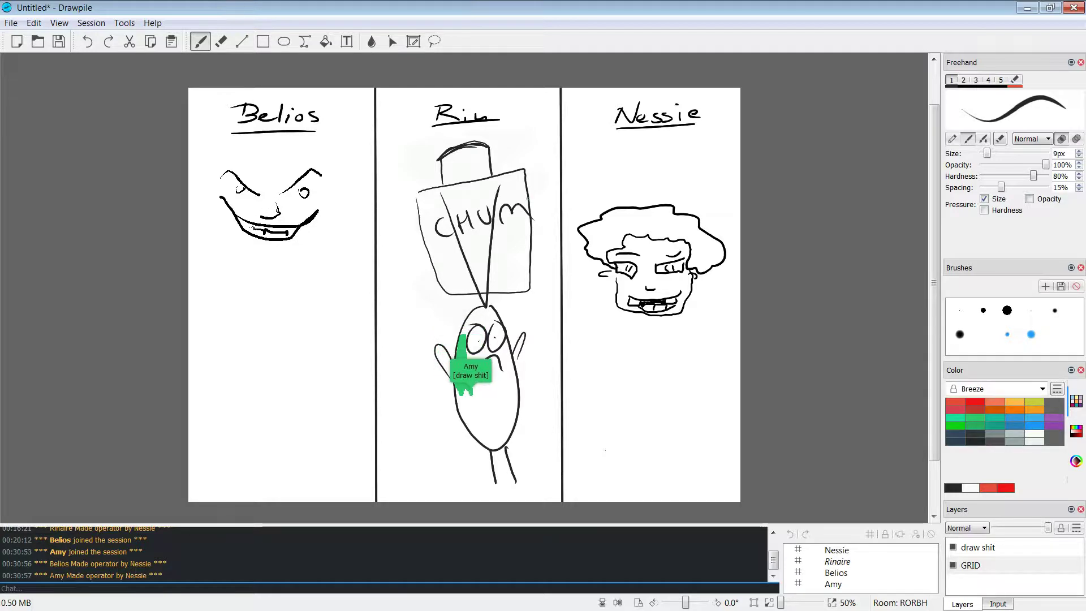
Step: Scribble yellow-orange background hatching around both sides of the oval figure in the middle column
left_click(1014, 401)
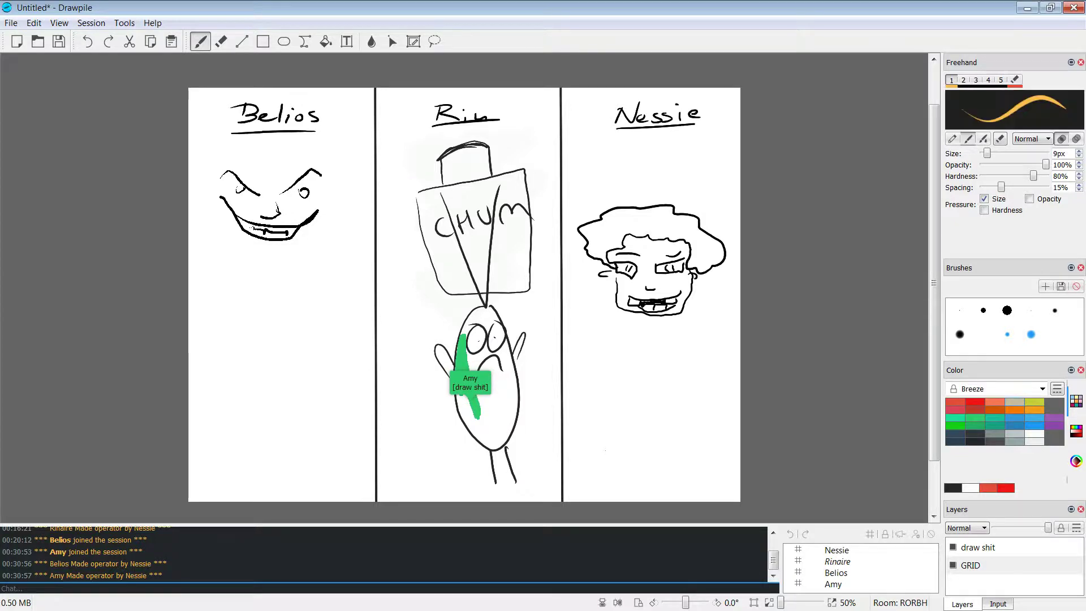
left_click_drag(386, 330, 469, 301)
mouse_move(419, 355)
left_mouse_down()
mouse_move(392, 403)
mouse_move(462, 443)
mouse_move(486, 472)
mouse_move(458, 488)
left_mouse_up()
left_click_drag(507, 312, 524, 319)
mouse_move(543, 364)
left_mouse_down()
mouse_move(517, 379)
mouse_move(538, 436)
mouse_move(534, 480)
left_mouse_up()
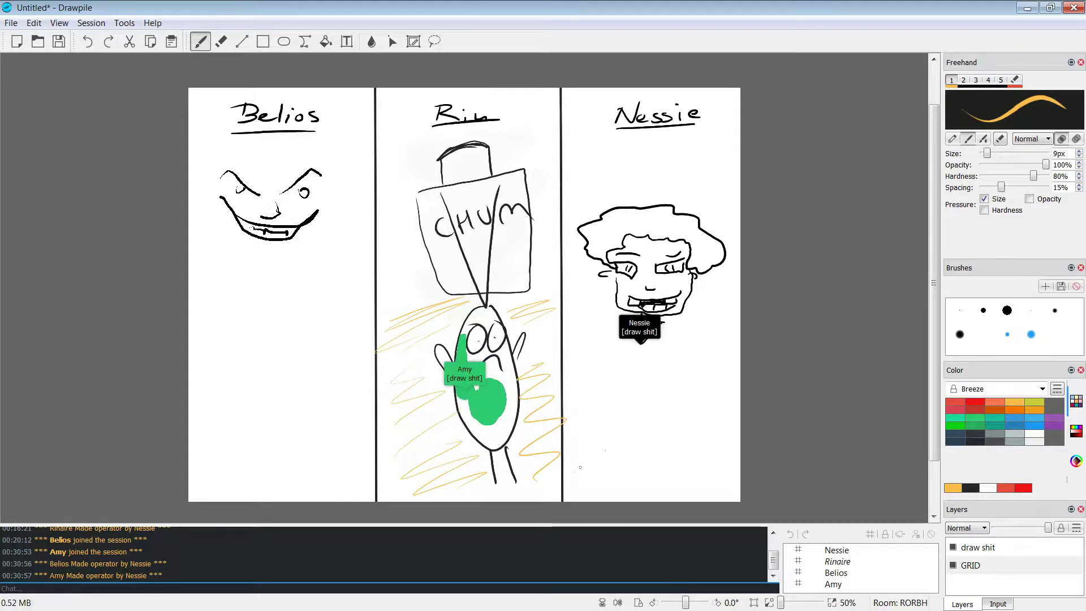
Step: Paint over the oval figure's two eyes in white with a 28 px brush
left_click(975, 442)
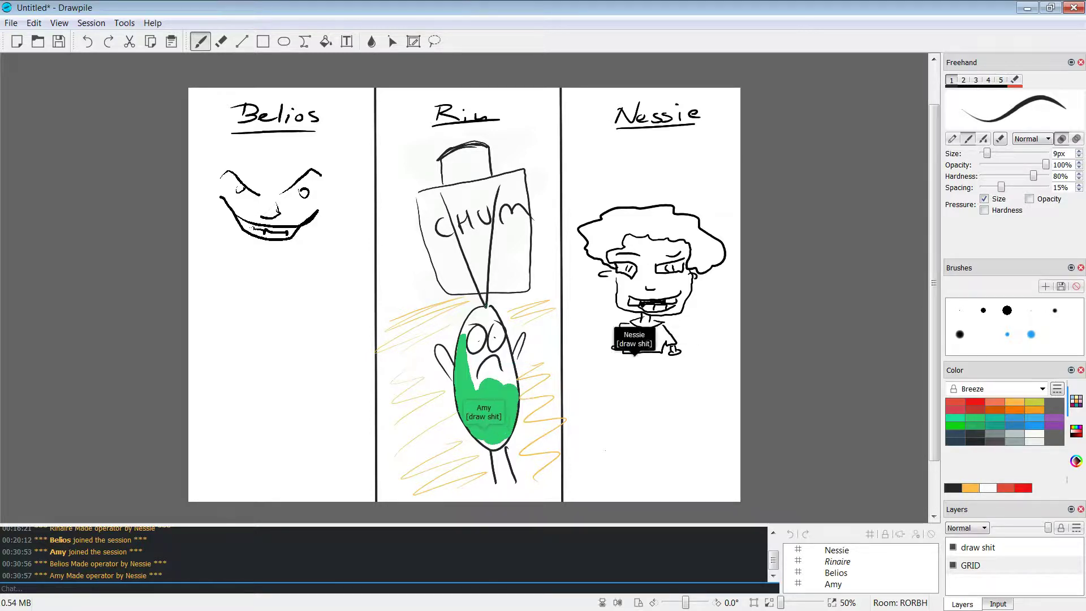
left_click(1034, 433)
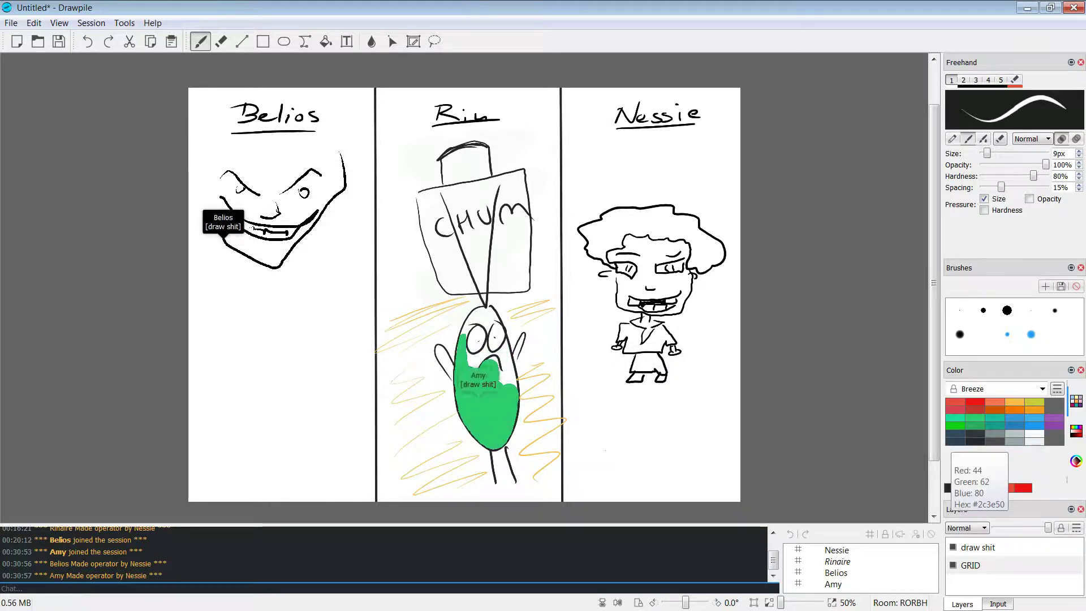
left_click_drag(987, 153, 997, 153)
left_click_drag(481, 348, 483, 329)
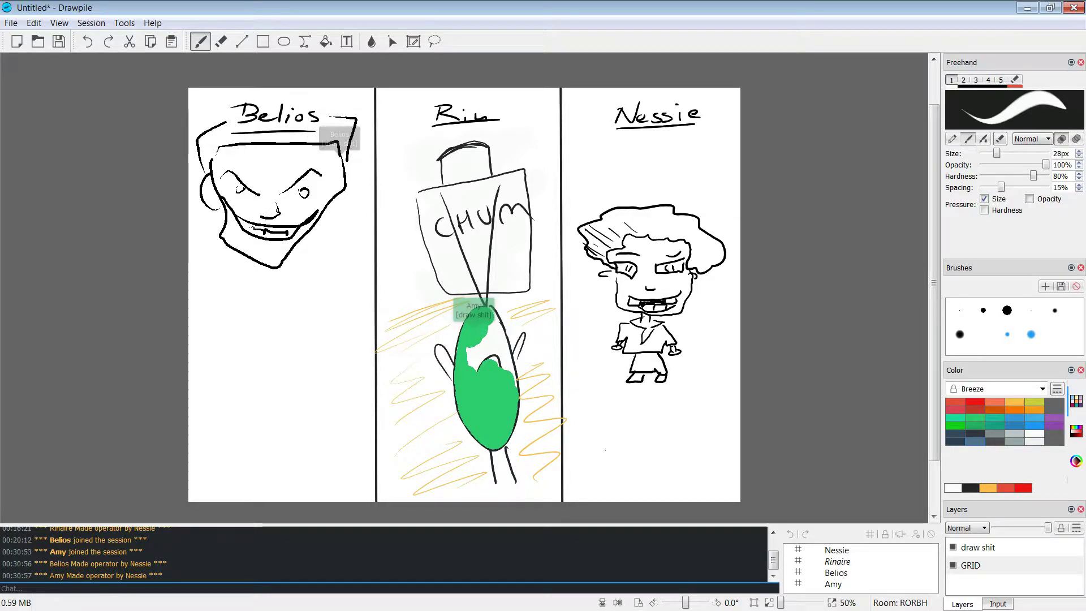
Step: Reduce the brush to 8 px in black, switching the colour to white and back to black
left_click(975, 441)
left_click_drag(997, 154, 987, 153)
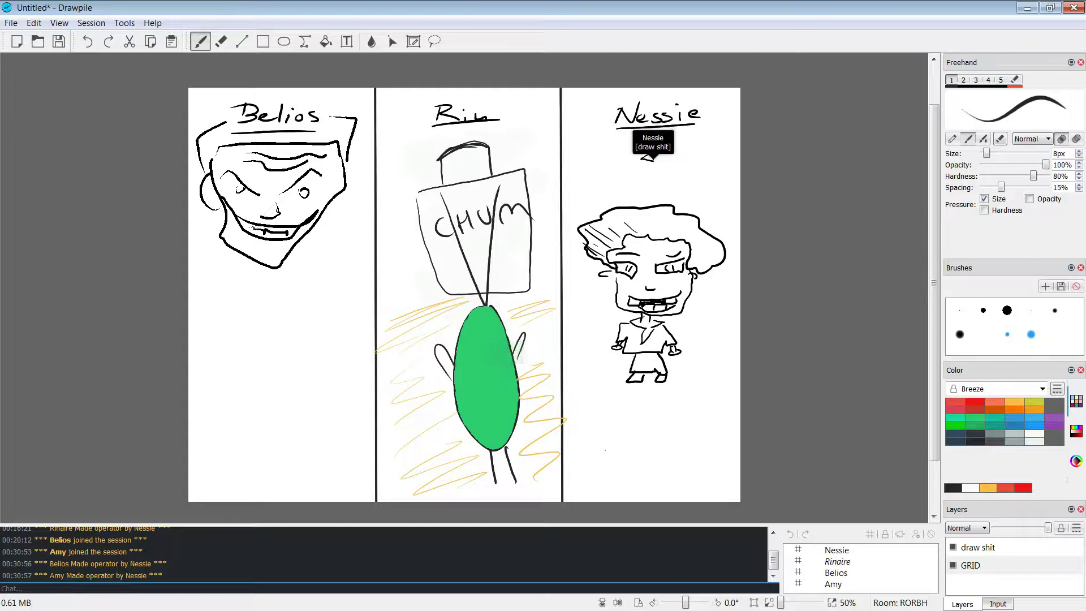
key("x")
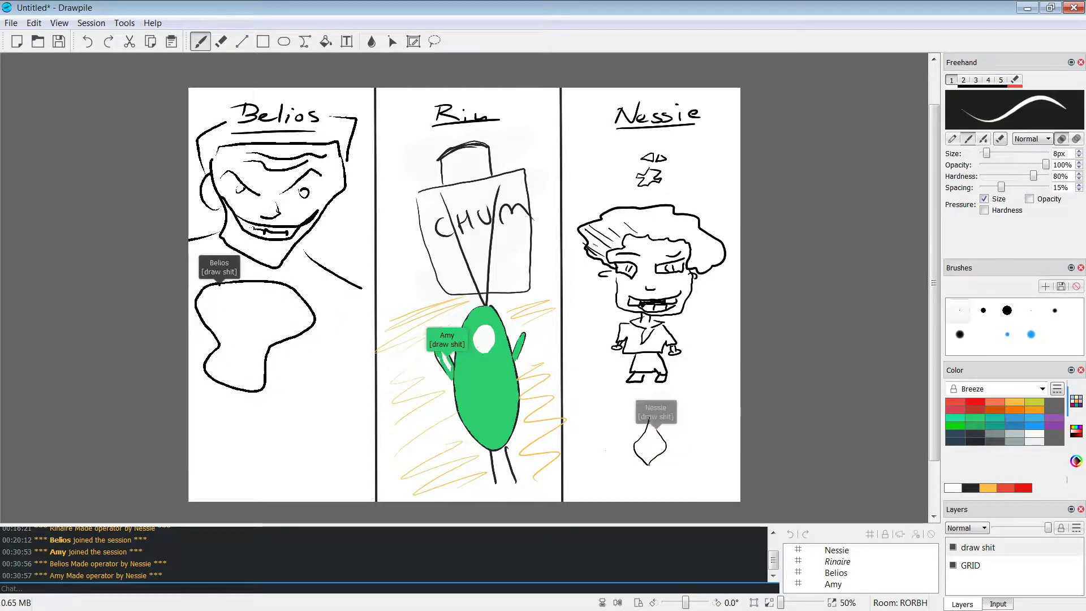
key("x")
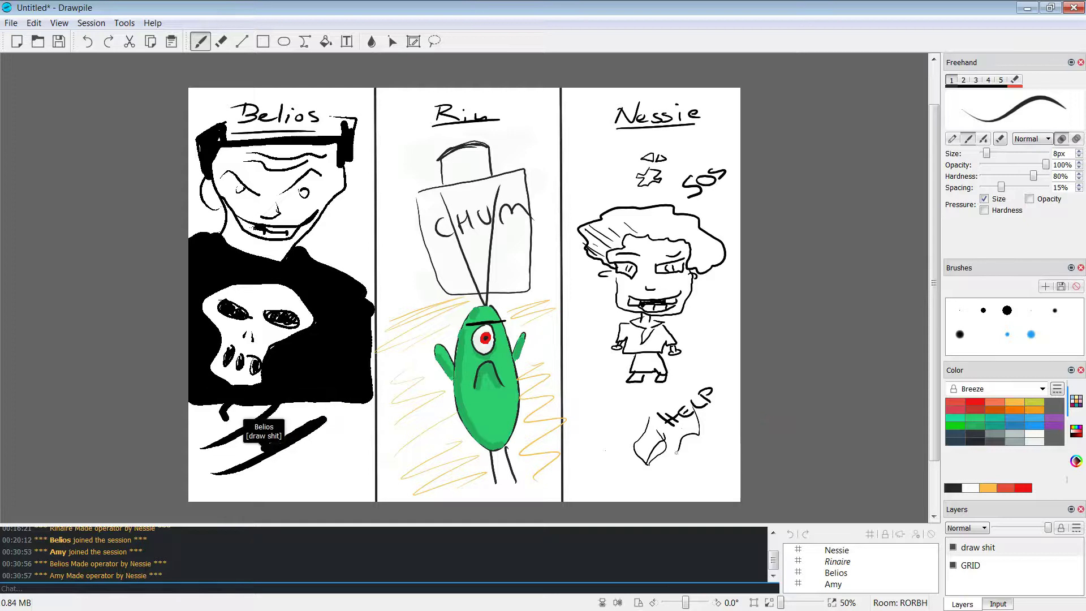
Step: Try lettering "wasabi" in black beneath HELP in the third column, undoing the last strokes
left_click_drag(671, 465, 716, 446)
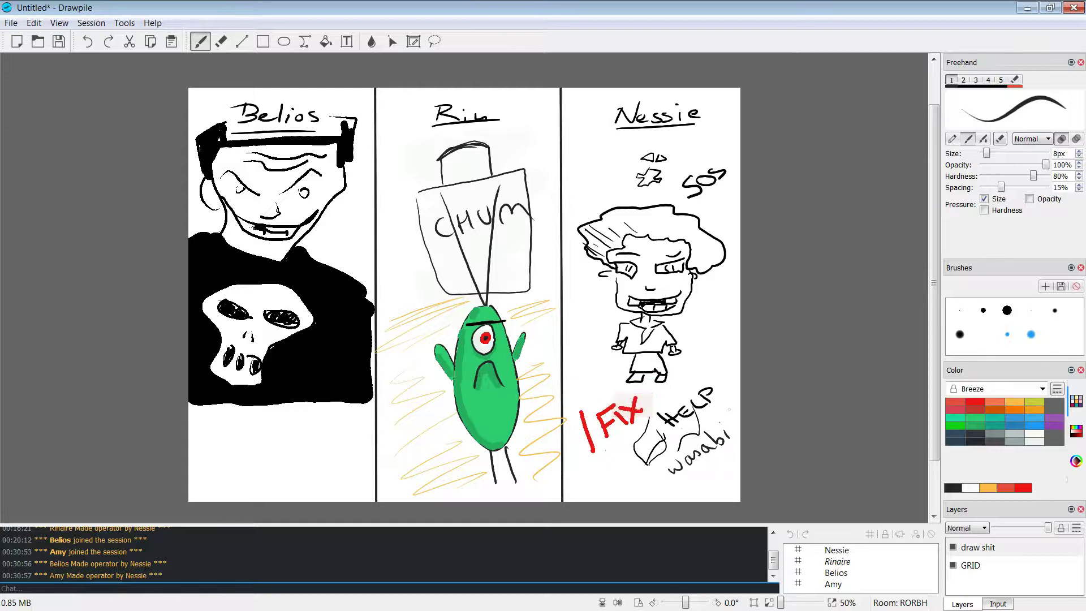
key("ctrl+z")
key("ctrl+z")
key("ctrl+z")
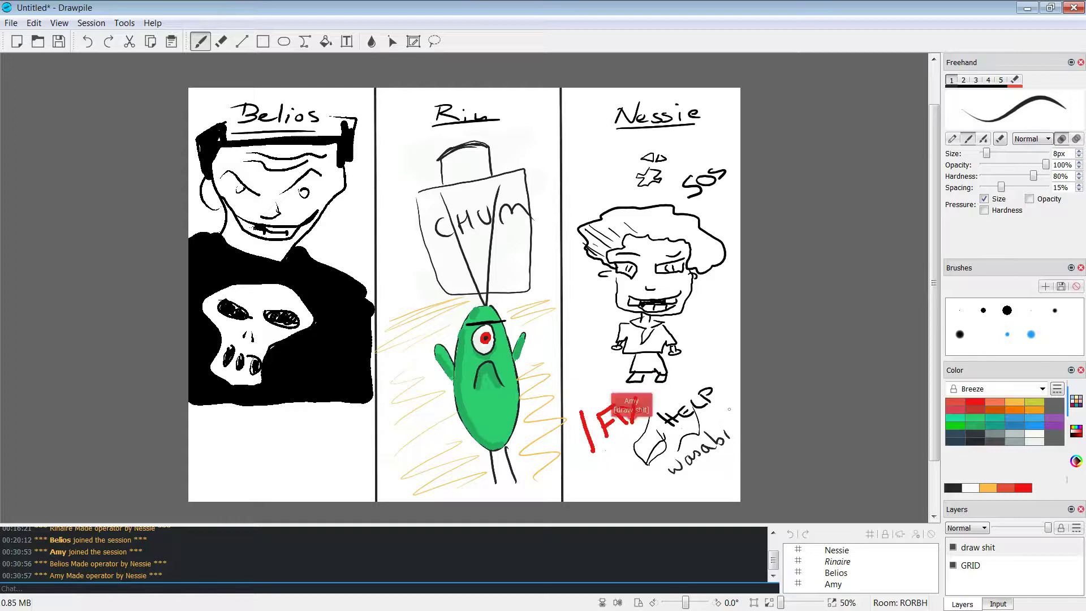
key("ctrl+z")
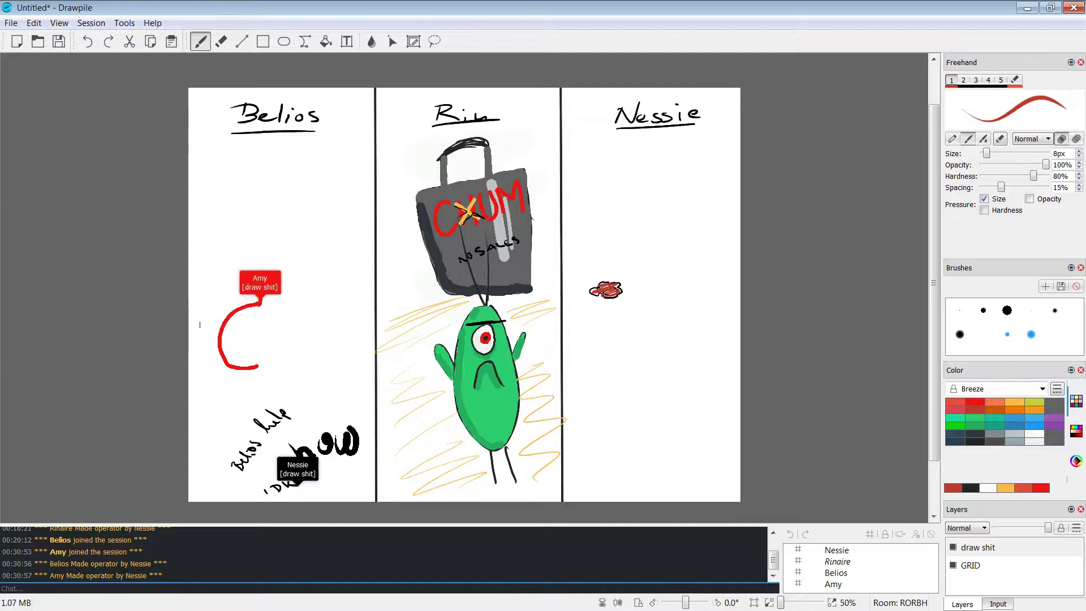
Step: Undo the red scribble inside the small flower and try the red lettering "Aah!" near the top of the third column
key("ctrl+z")
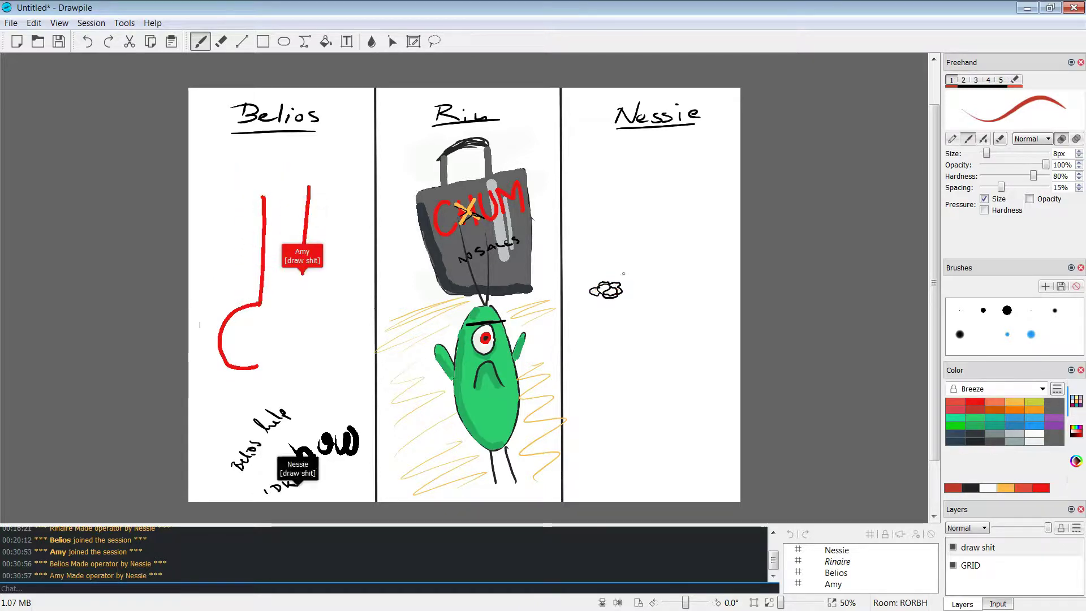
left_click_drag(664, 176, 678, 168)
mouse_move(659, 169)
left_mouse_down()
mouse_move(693, 160)
mouse_move(702, 132)
mouse_move(734, 147)
left_mouse_up()
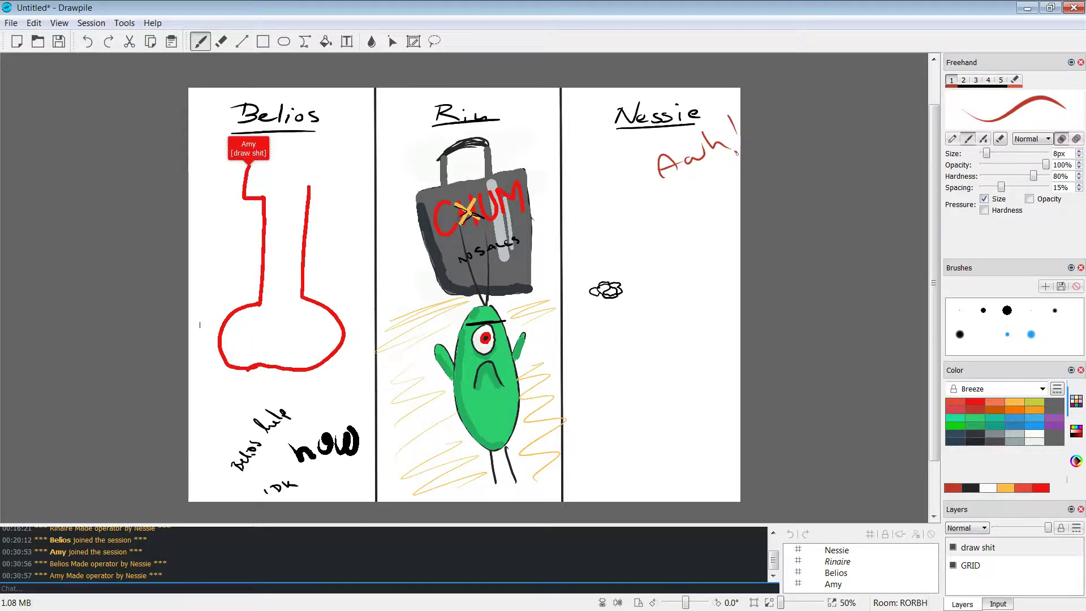
key("ctrl+z")
key("ctrl+z")
key("ctrl+z")
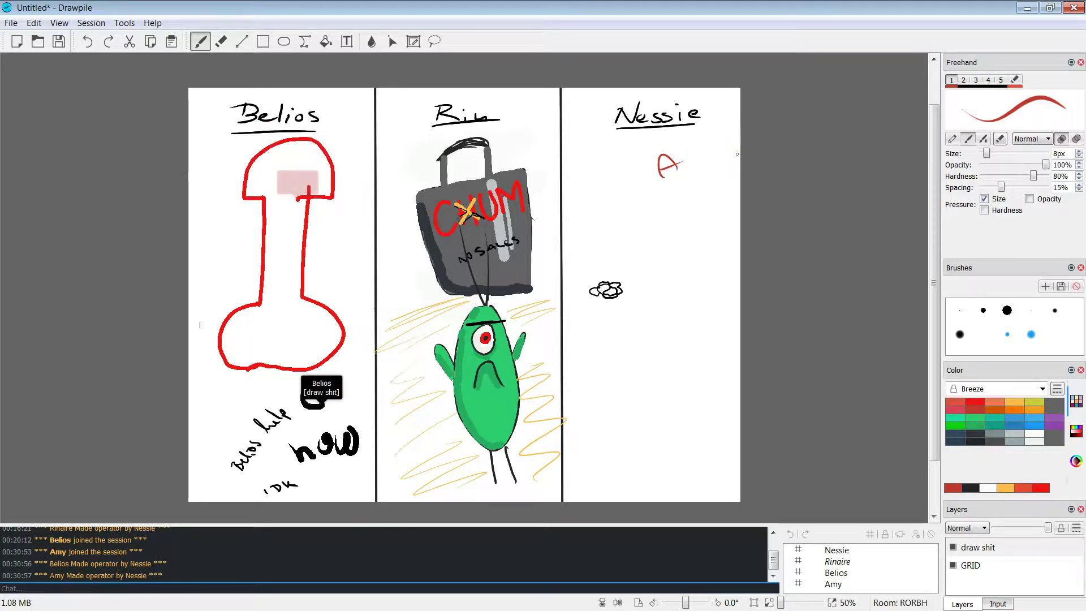
key("ctrl+z")
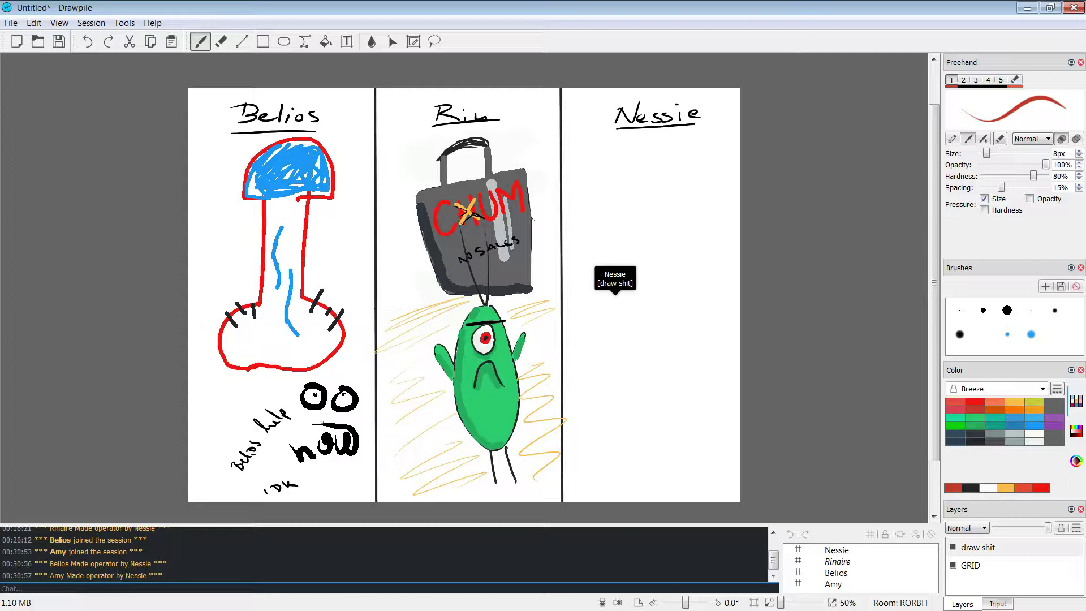
Step: Try blue and red palette swatches for the 8 px brush and settle on near-black
left_click(1014, 425)
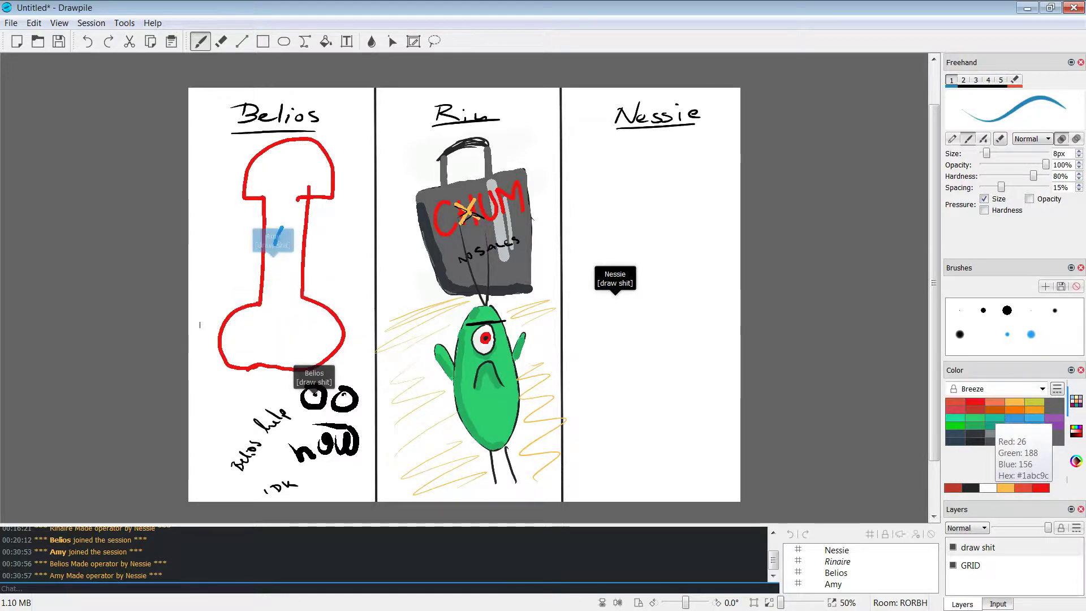
left_click(975, 402)
left_click(975, 410)
left_click(955, 401)
left_click(975, 441)
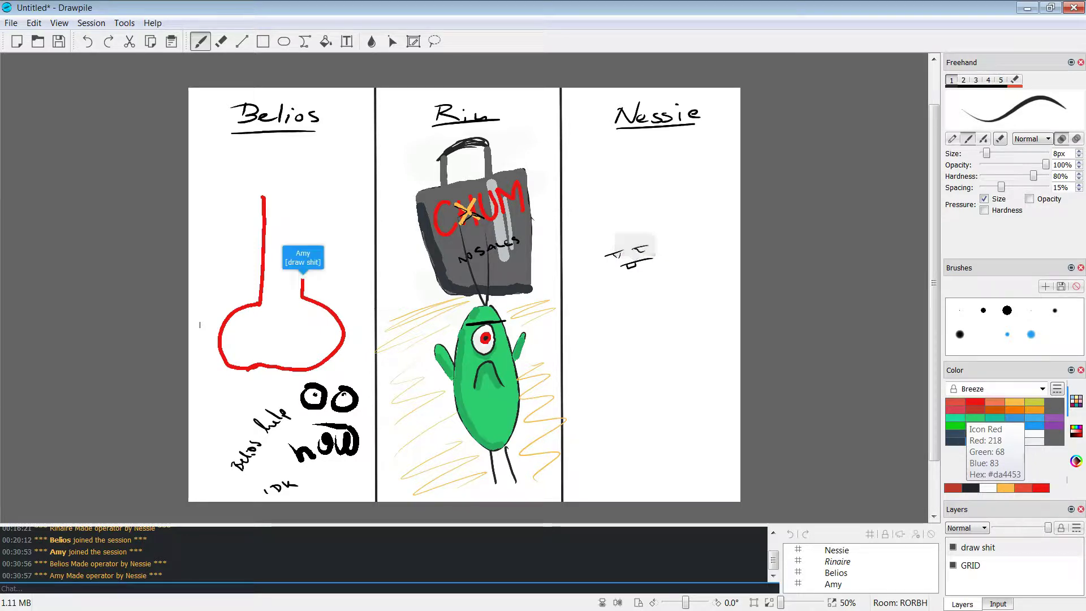
Step: Try a large looping black scribble in the third column and an unfilled rectangle spanning the middle and third columns
mouse_move(647, 373)
left_mouse_down()
mouse_move(641, 351)
mouse_move(703, 412)
mouse_move(650, 444)
mouse_move(678, 363)
mouse_move(618, 425)
mouse_move(702, 340)
mouse_move(599, 407)
mouse_move(641, 466)
left_mouse_up()
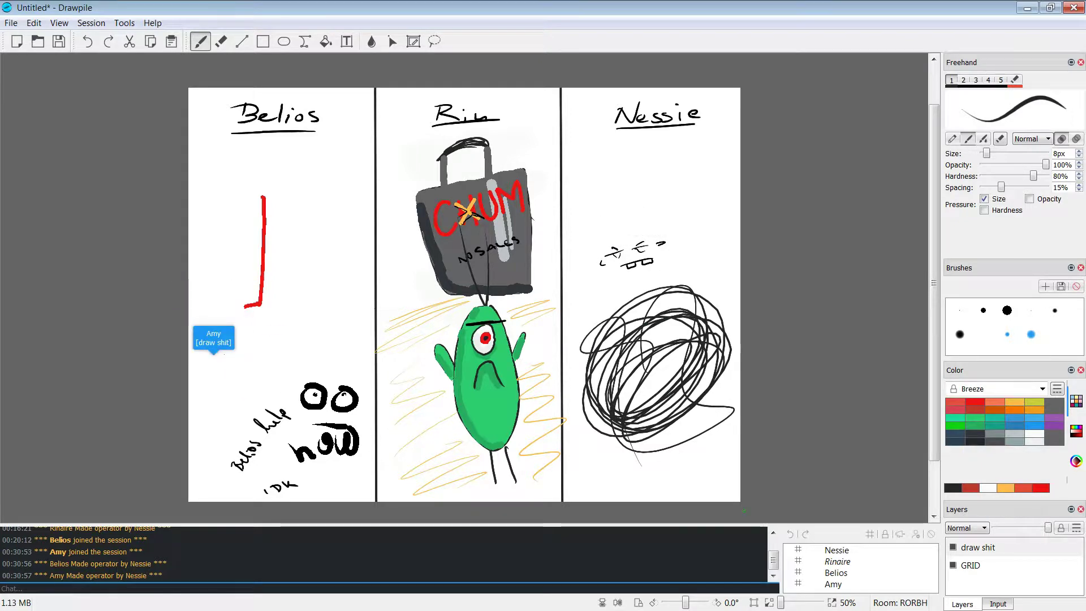
key("ctrl+z")
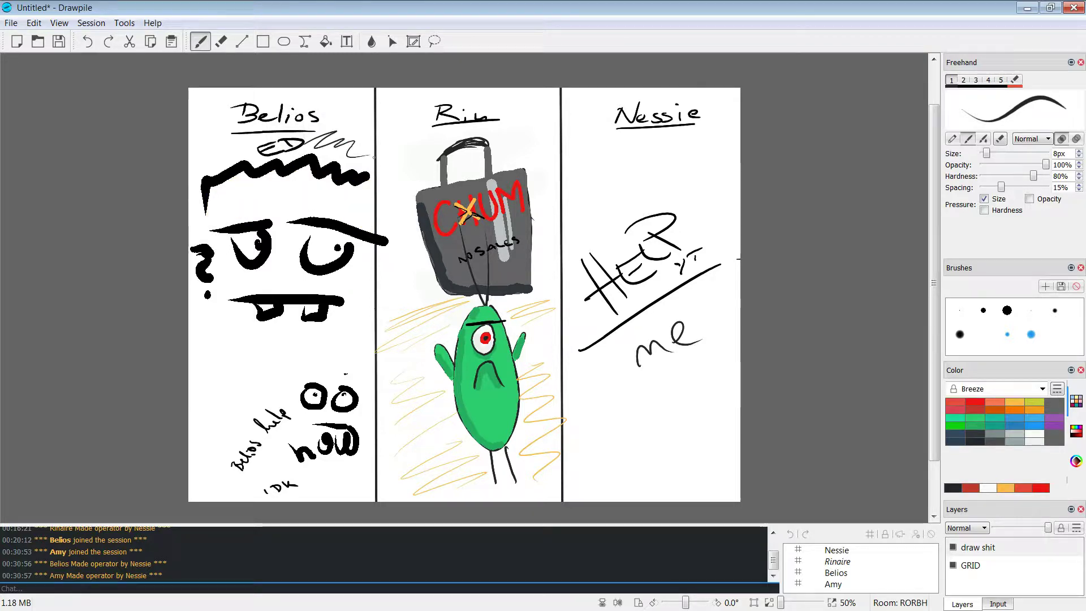
left_click(263, 41)
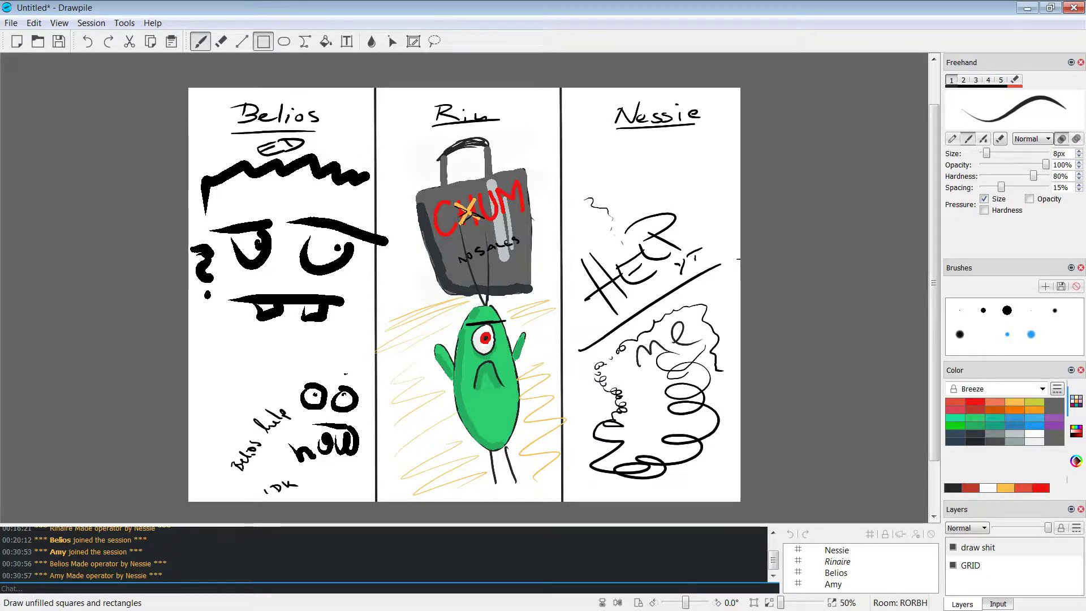
mouse_move(430, 164)
left_mouse_down()
mouse_move(542, 258)
mouse_move(645, 387)
left_mouse_up()
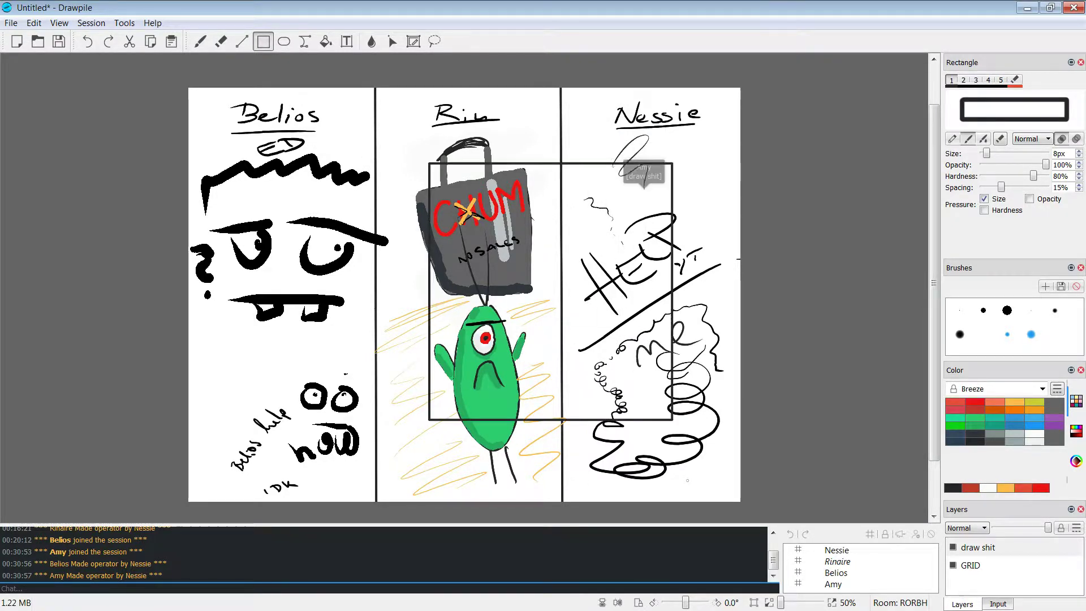
key("ctrl+z")
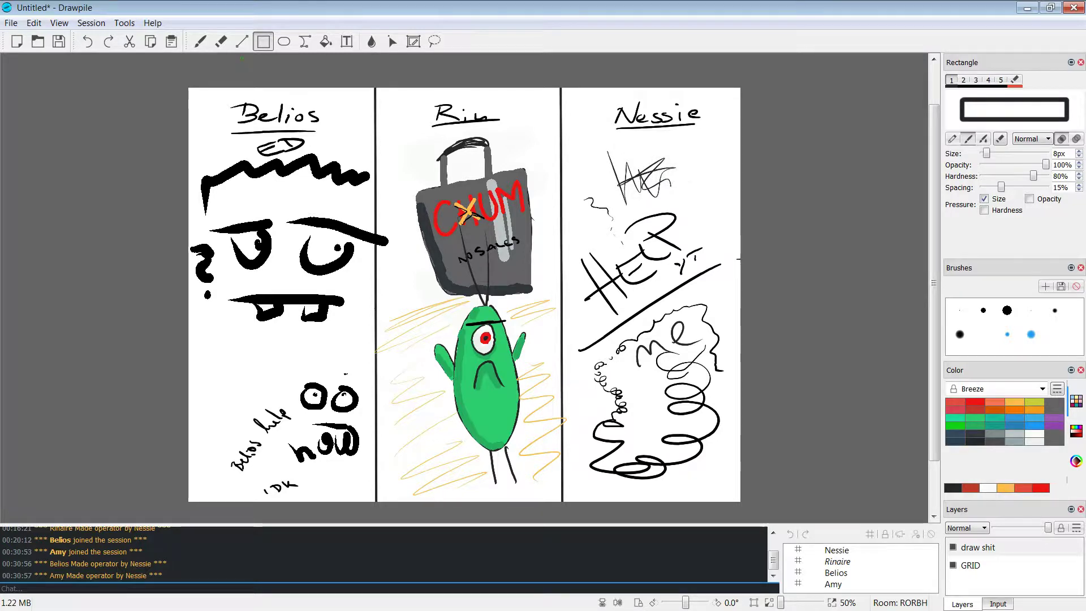
left_click(201, 41)
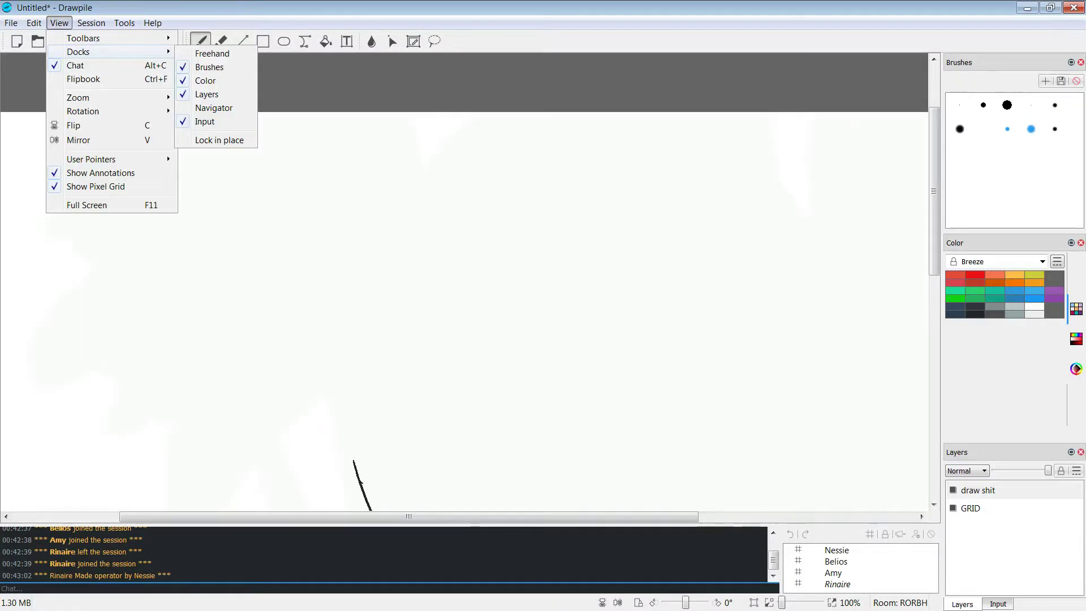
left_click(212, 53)
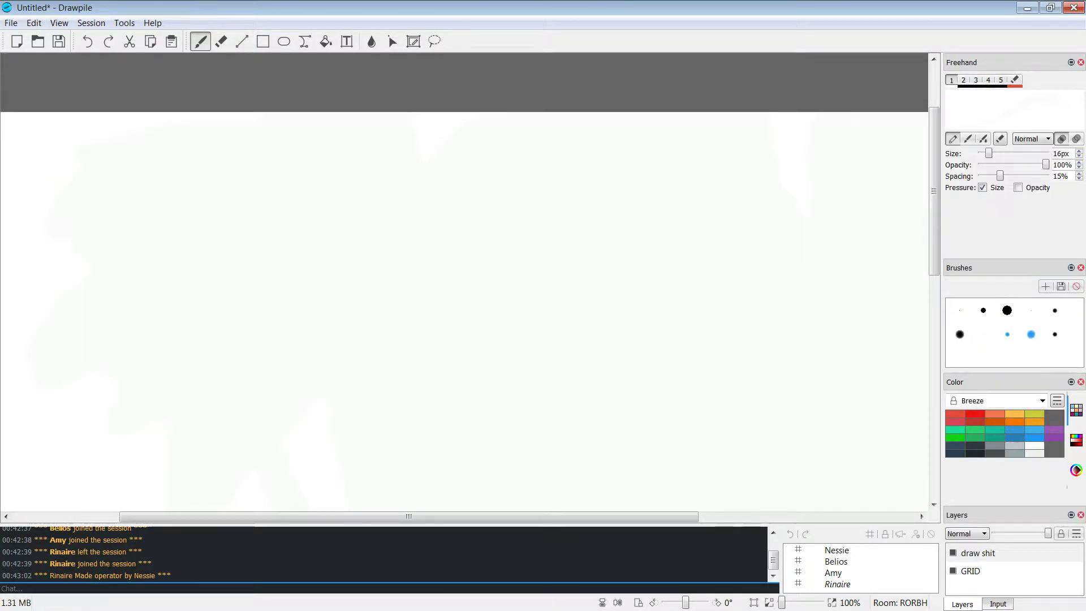
Step: Switch the 16 px brush to the type with adjustable hardness and make the GRID layer active, with the whole canvas in view
left_click(968, 138)
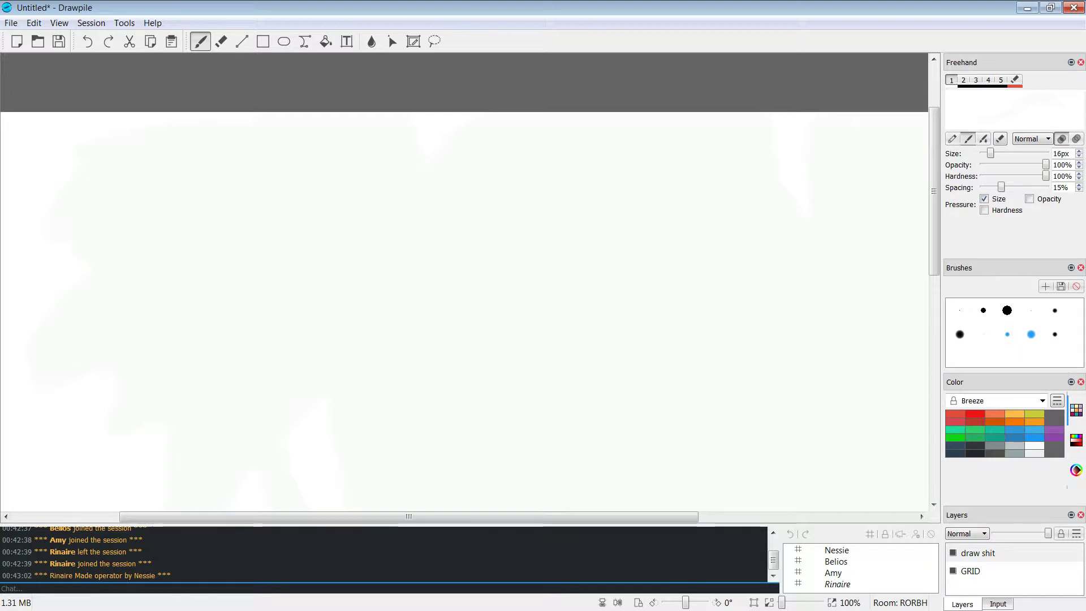
left_click(970, 571)
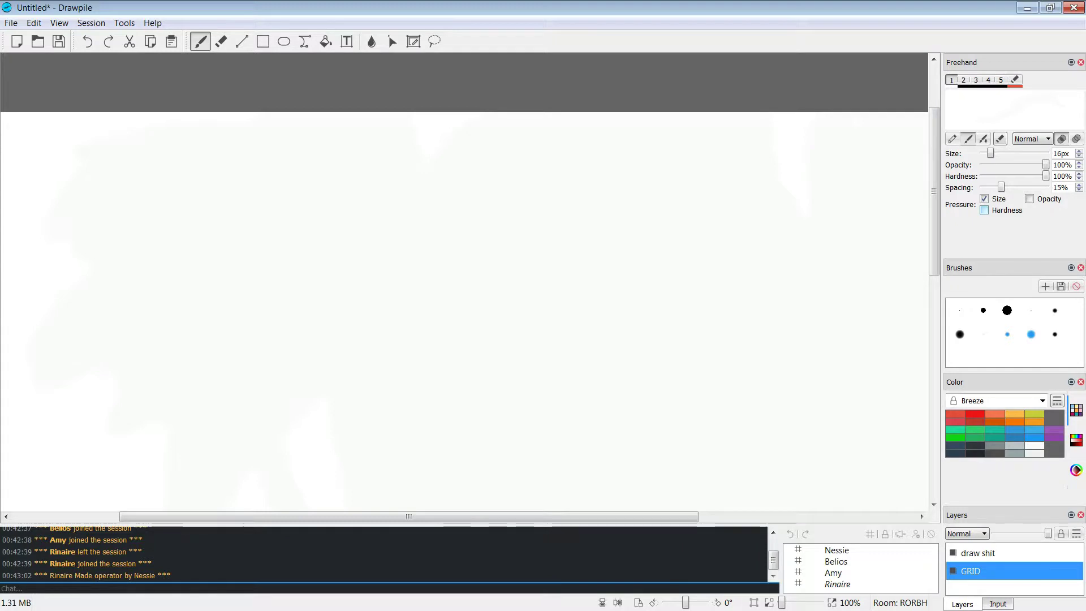
scroll(402, 296, "down", 3)
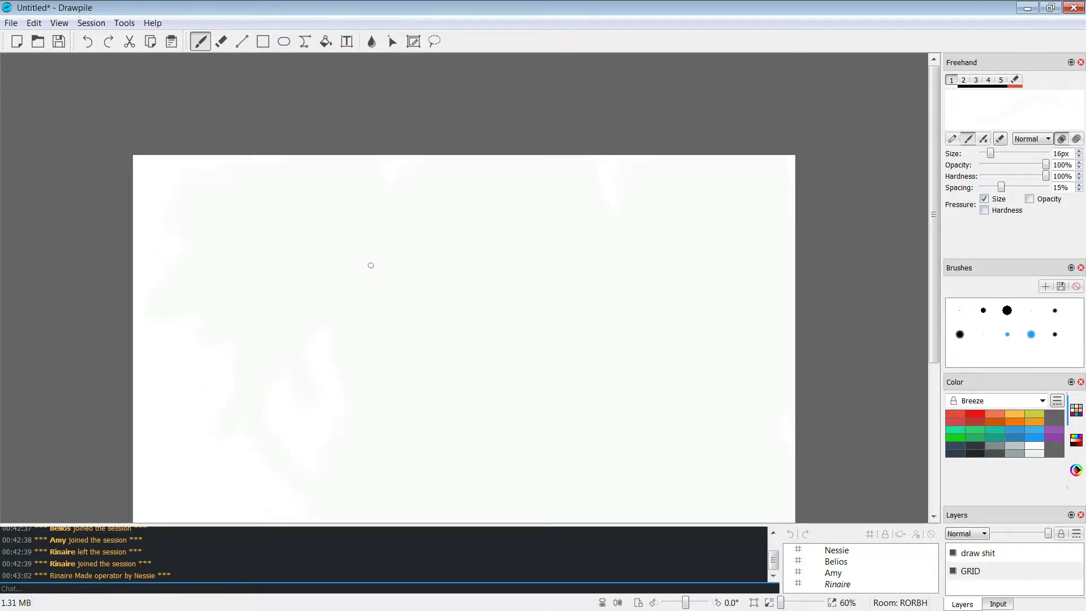
left_click_drag(565, 225, 577, 156)
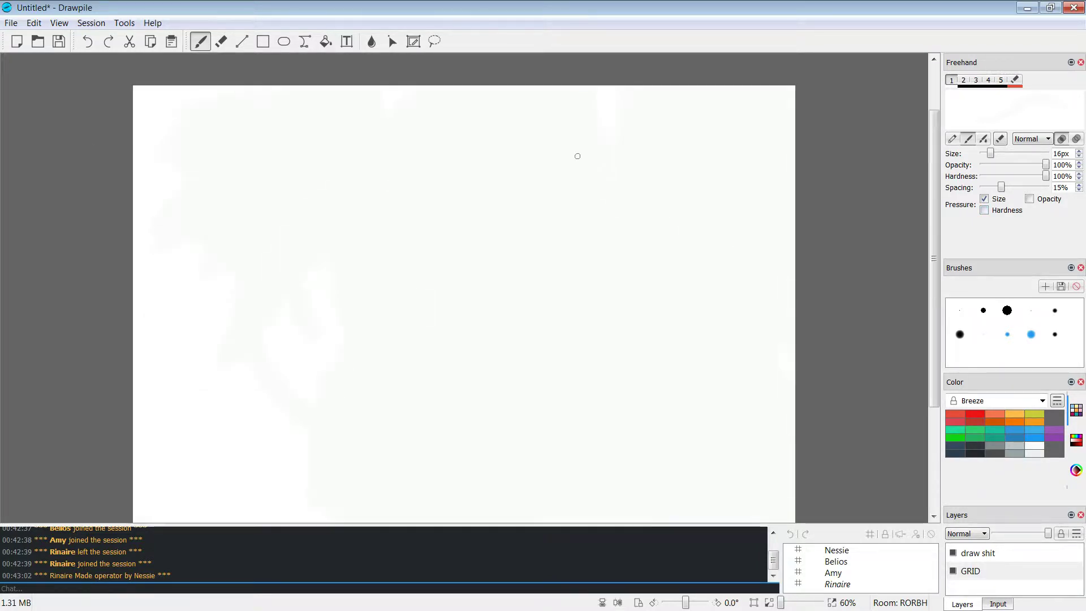
scroll(577, 156, "down", 1)
scroll(559, 179, "down", 2)
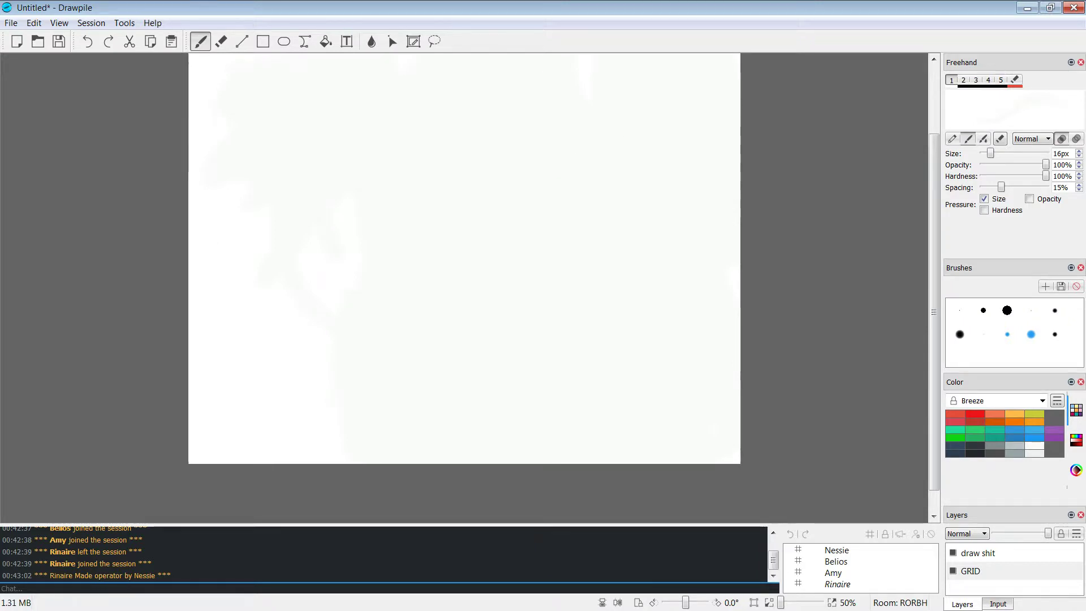
scroll(465, 290, "up", 1)
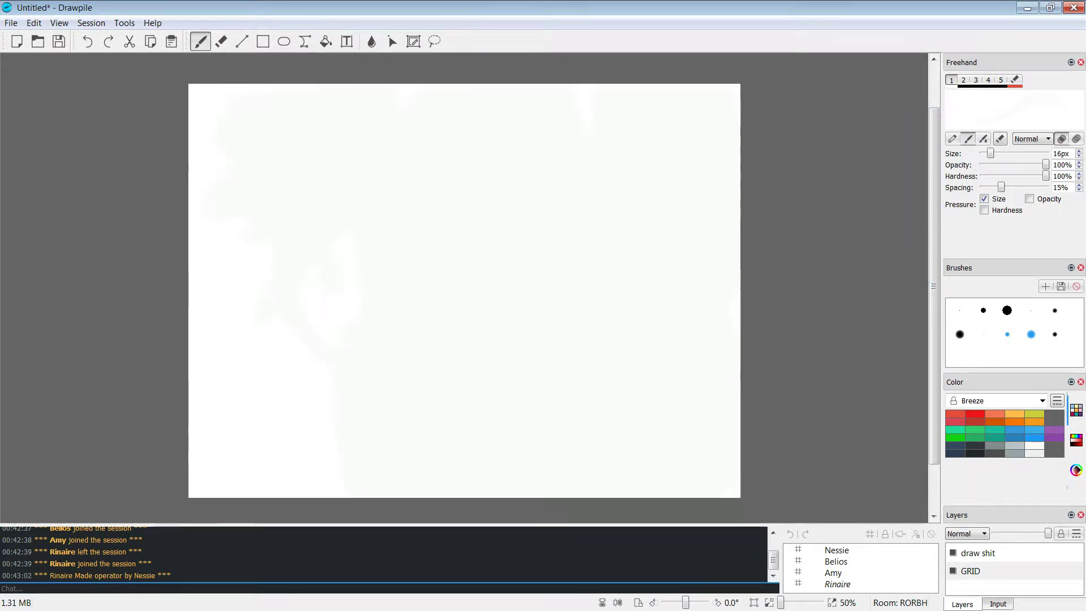
Step: Divide the blank canvas into four panels with 16 px near-black vertical and horizontal straight lines through its middle, redoing misplaced attempts
left_click(242, 41)
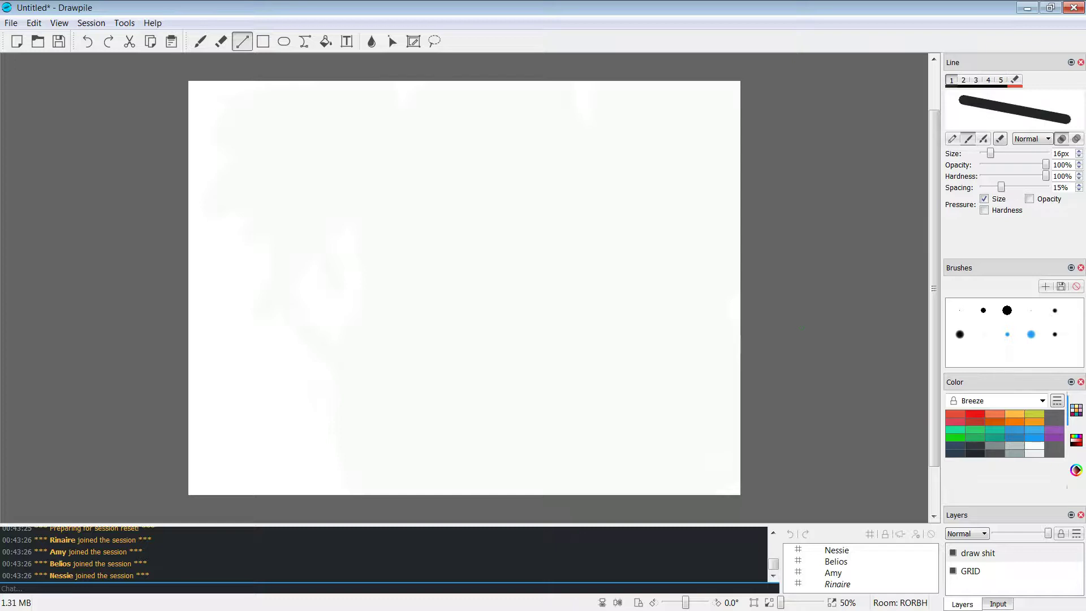
left_click_drag(455, 70, 463, 512)
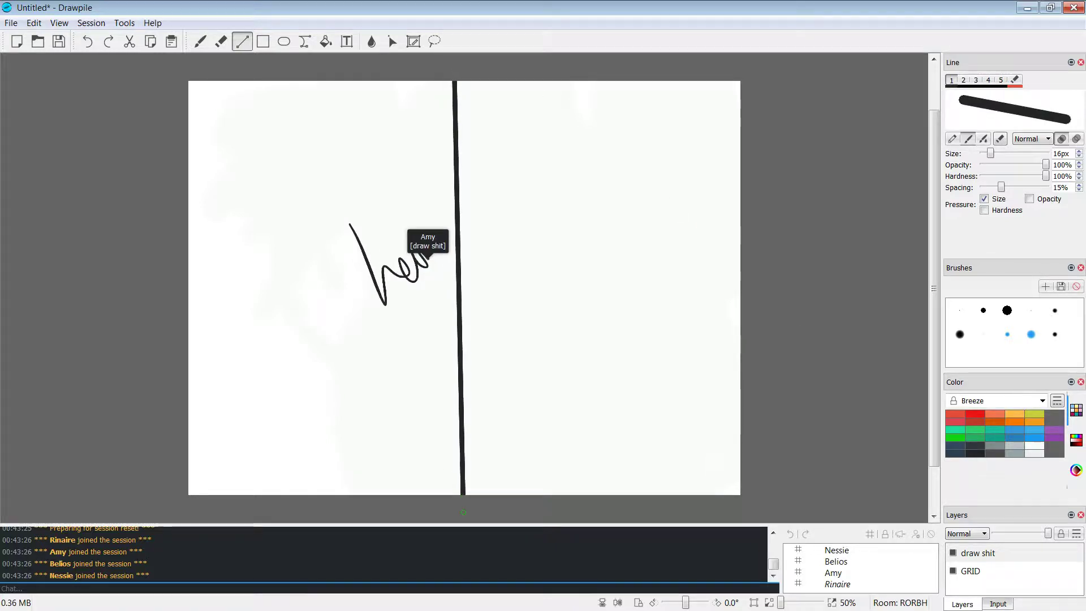
left_click_drag(171, 264, 800, 262)
key("ctrl+z")
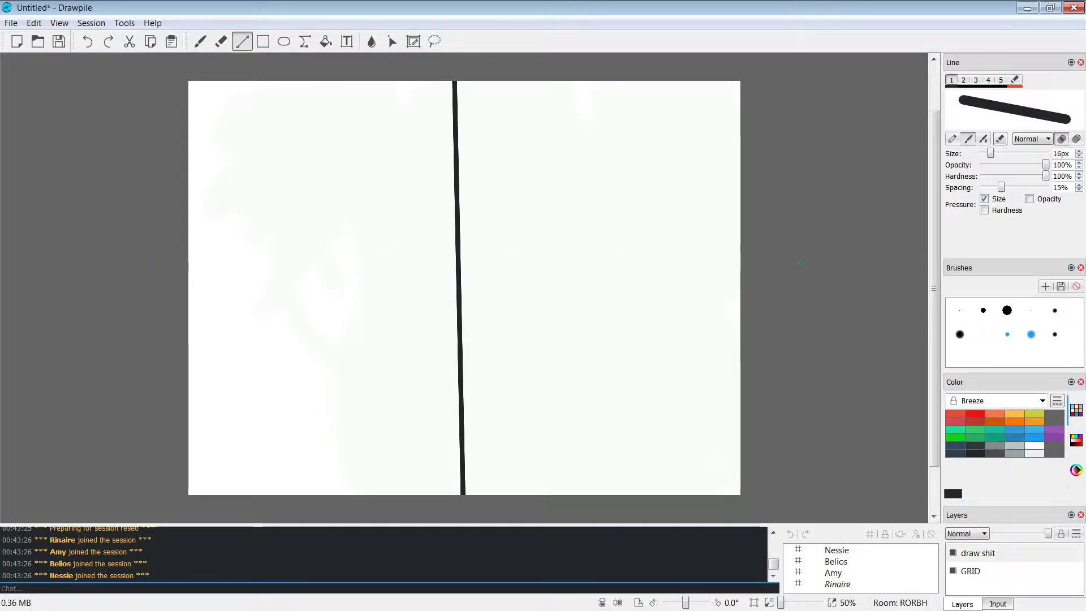
key("ctrl+z")
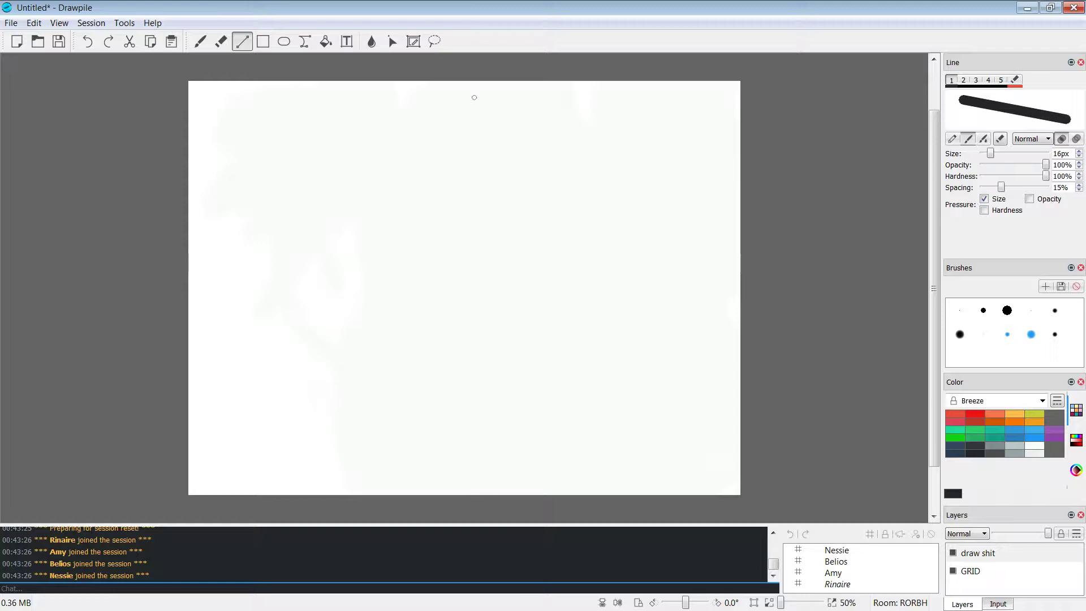
left_click_drag(458, 74, 461, 497)
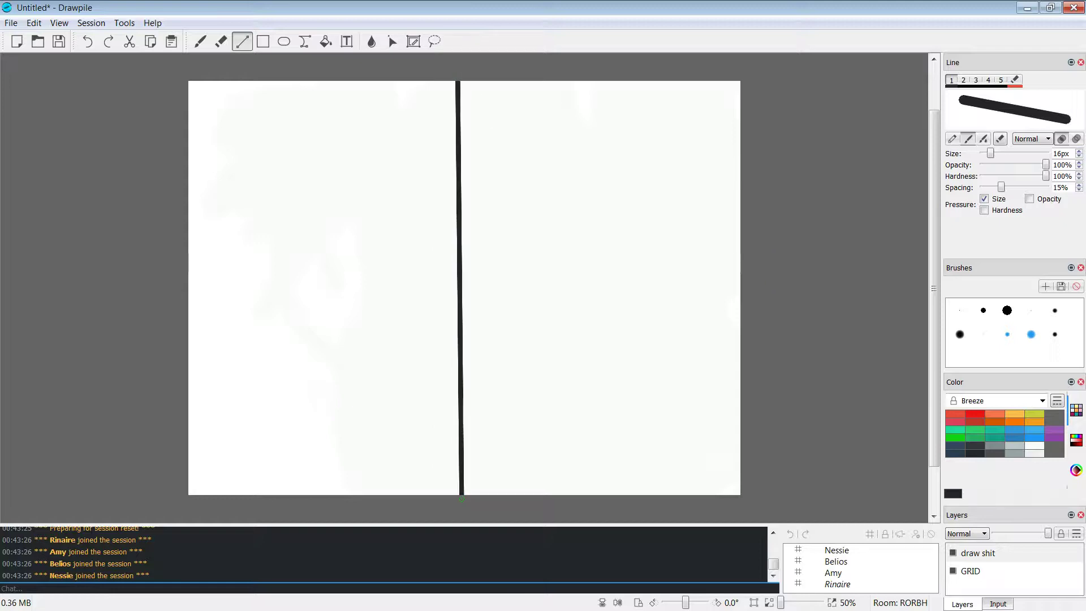
mouse_move(762, 273)
left_mouse_down()
mouse_move(131, 276)
mouse_move(758, 316)
mouse_move(758, 281)
left_mouse_up()
key("ctrl+z")
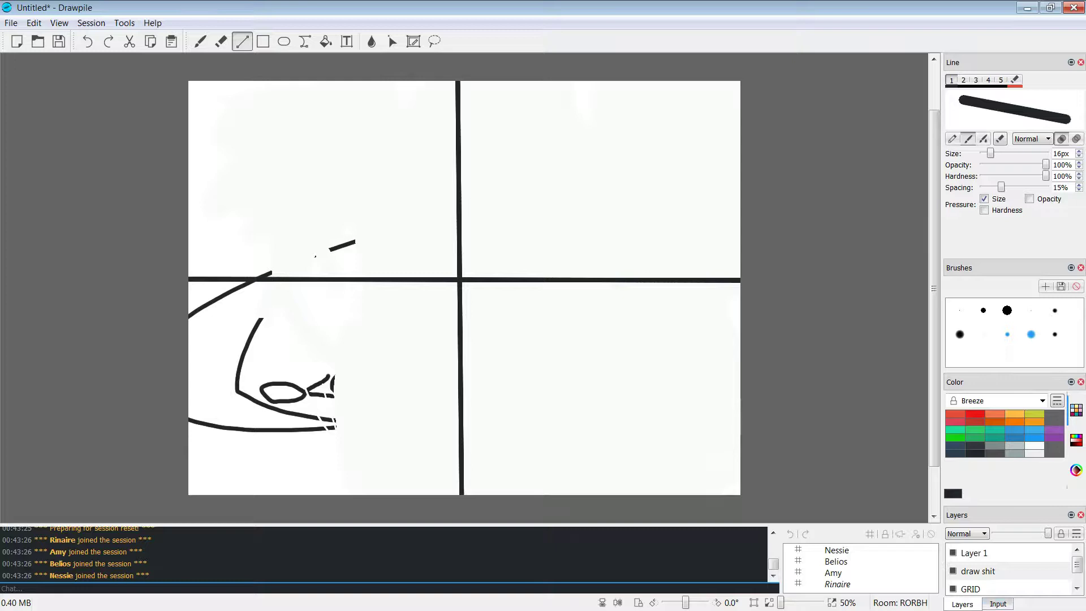
Step: Make the "draw shit" layer active and look through its layer options
left_click(984, 553)
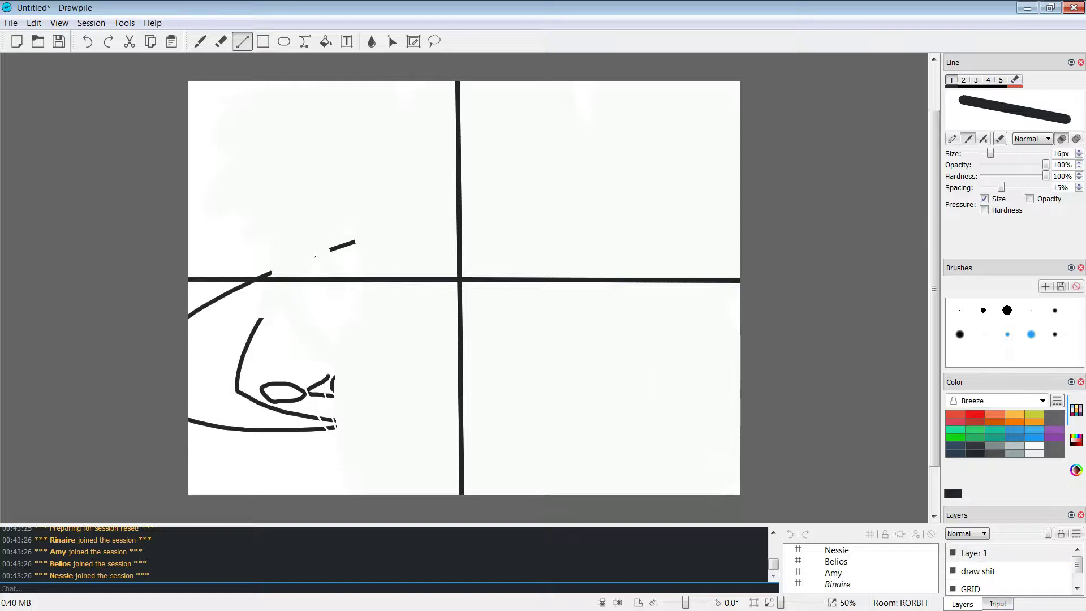
left_click(1008, 570)
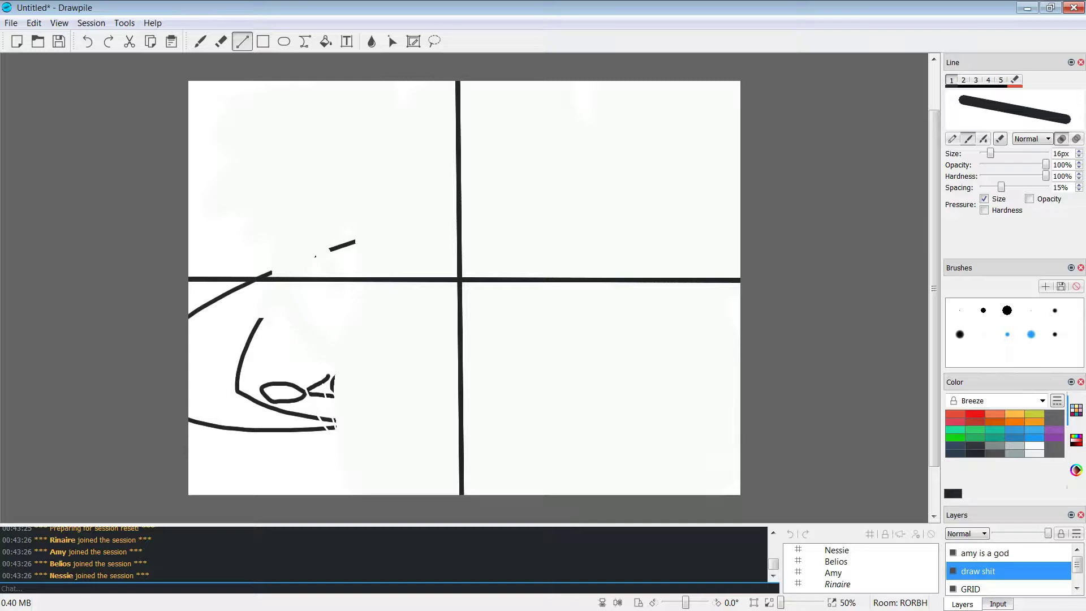
right_click(985, 570)
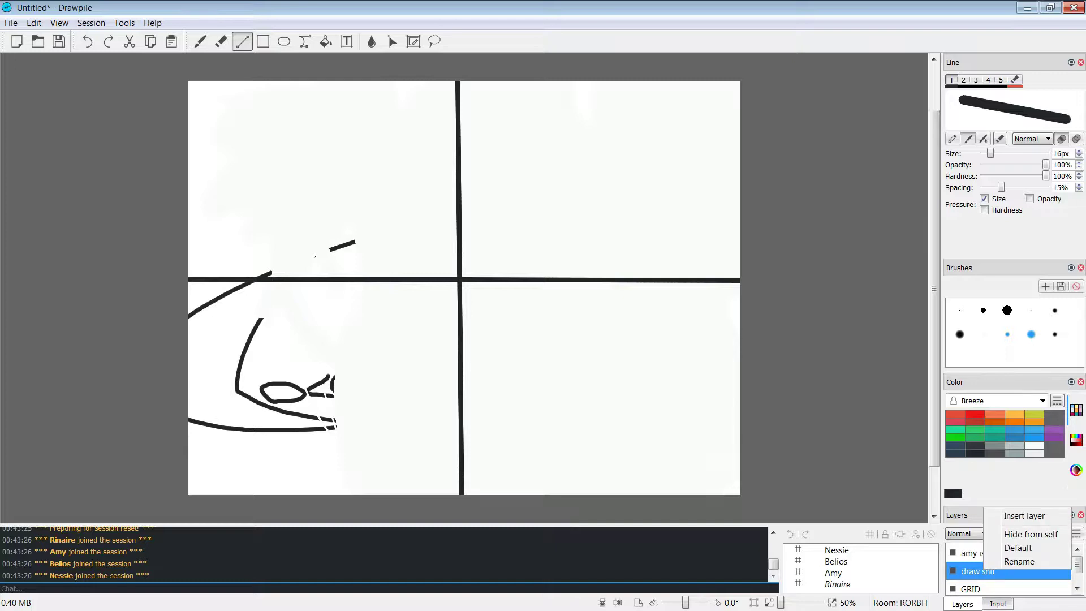
key("Escape")
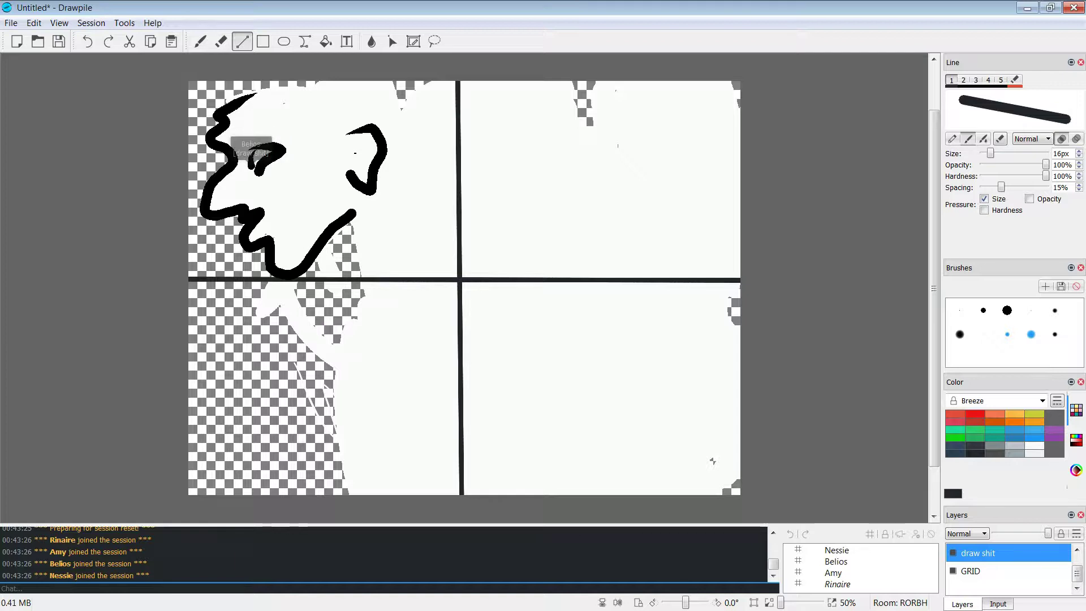
Step: Make the GRID layer active and check its layer options
left_click(1008, 571)
left_click(998, 604)
left_click(962, 604)
right_click(997, 573)
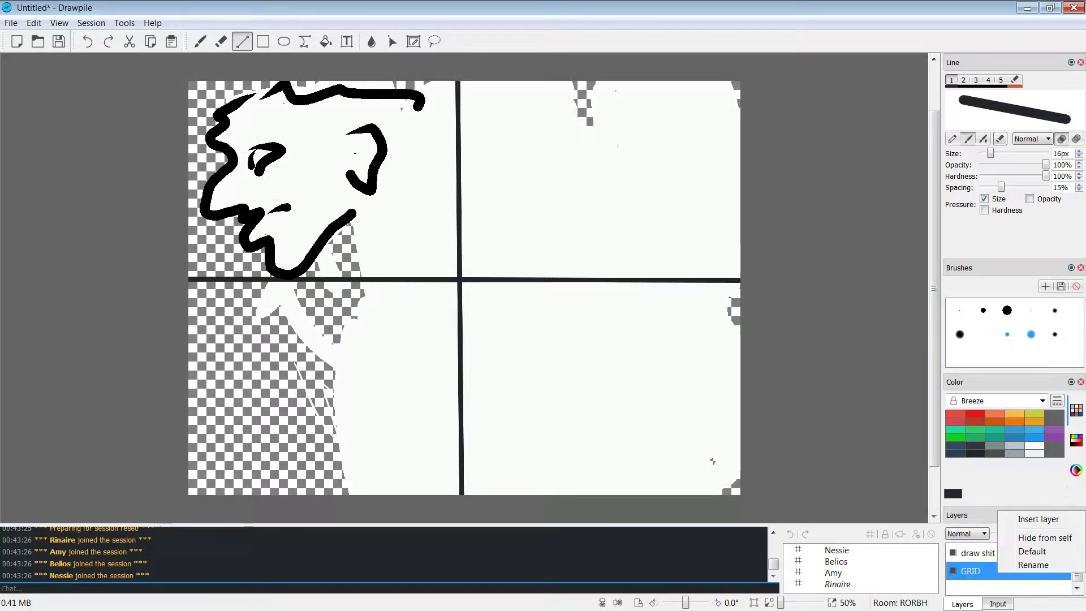
key("Escape")
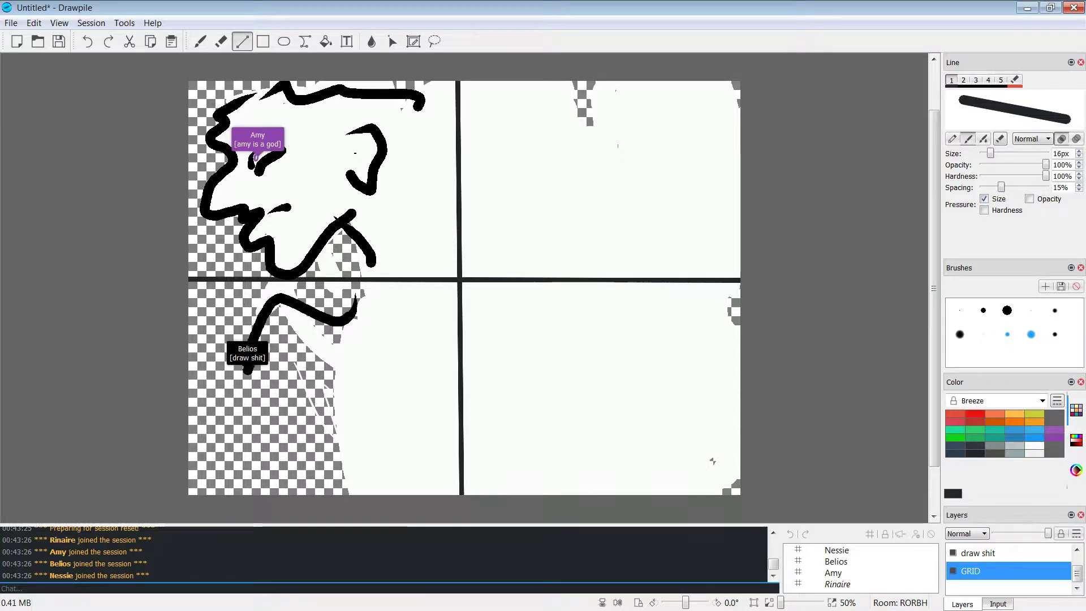
key("alt")
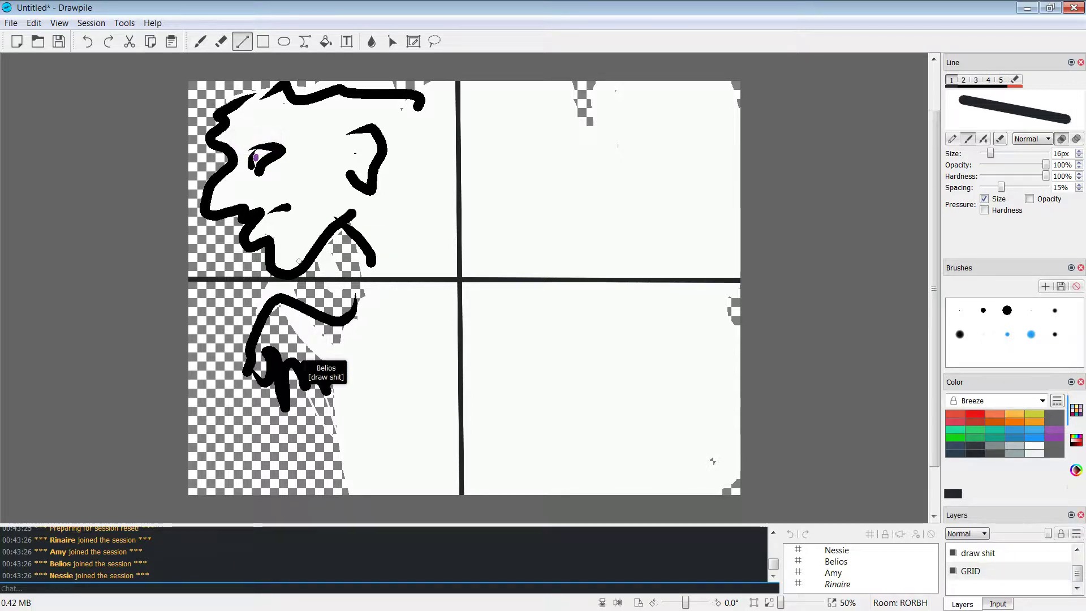
key("Down")
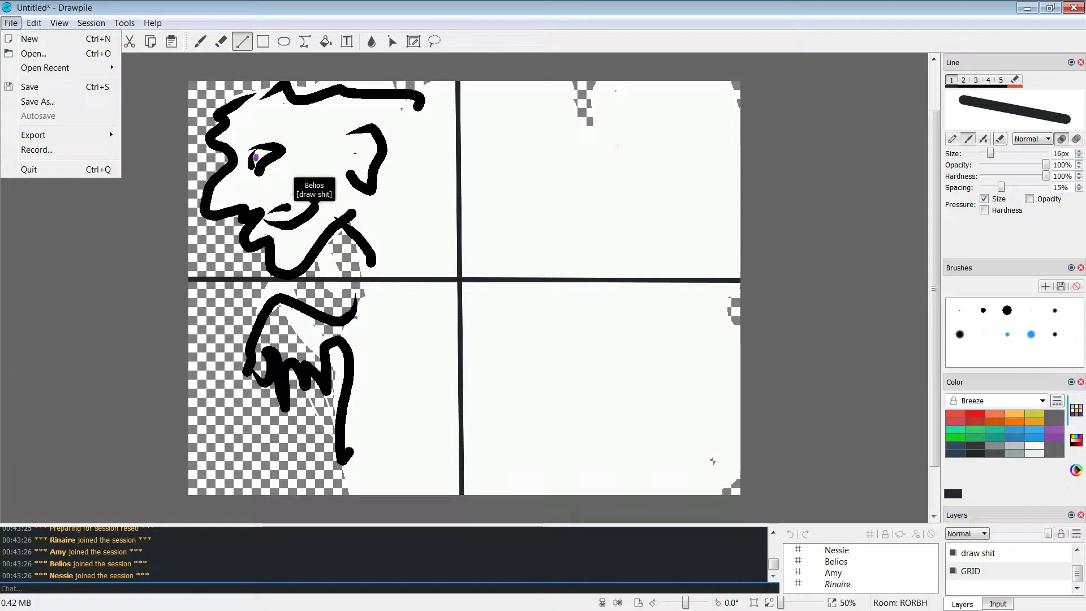
key("Escape")
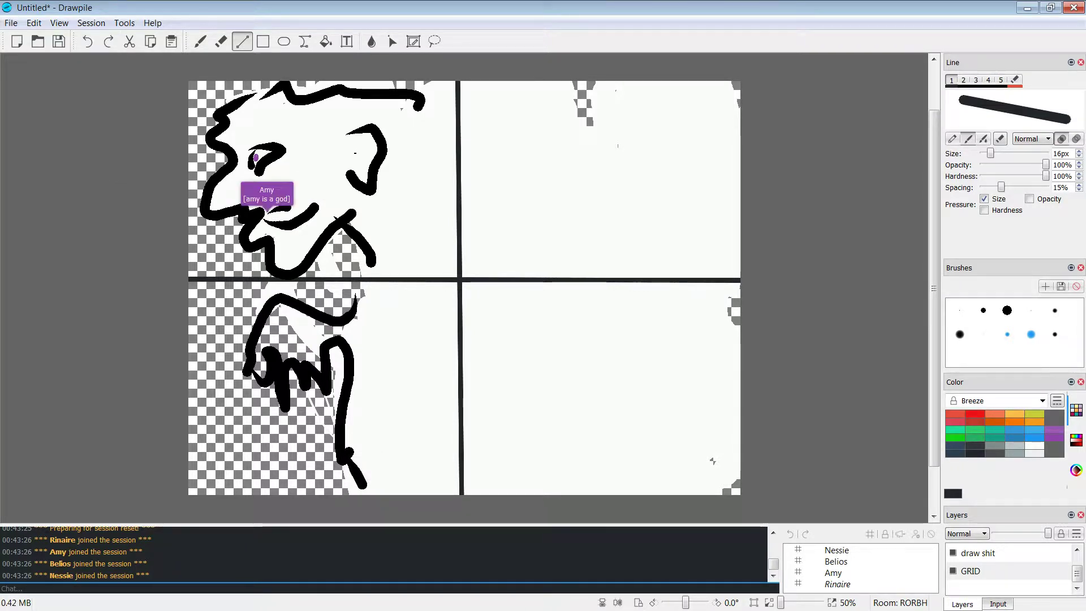
right_click(975, 569)
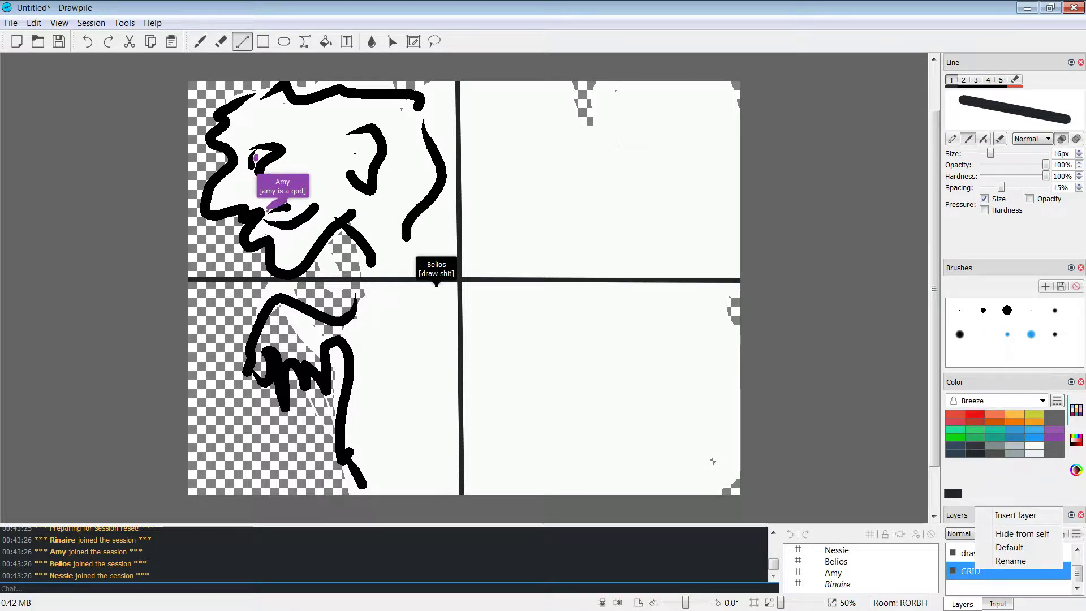
key("Escape")
right_click(971, 553)
key("Escape")
left_click(972, 570)
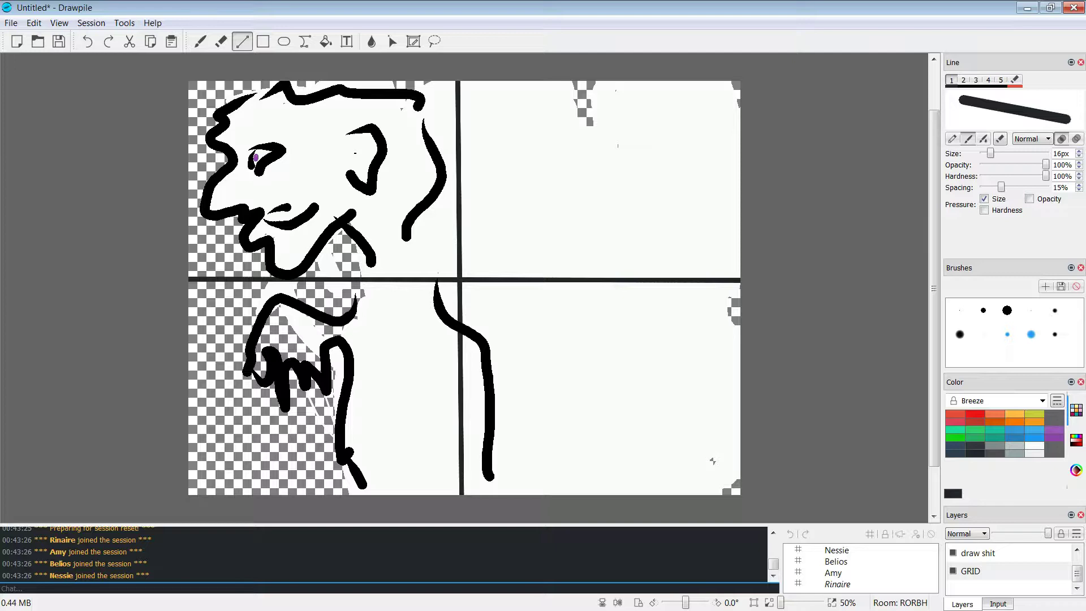
left_click(1036, 401)
left_click(996, 413)
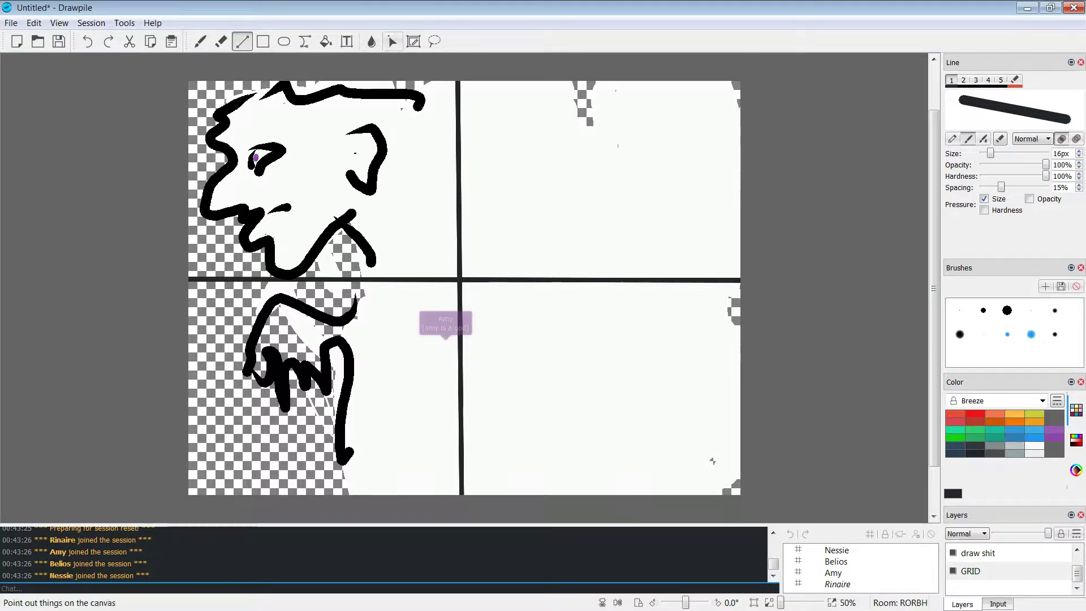
left_click(413, 42)
left_click(414, 42)
left_click(414, 41)
left_click(414, 41)
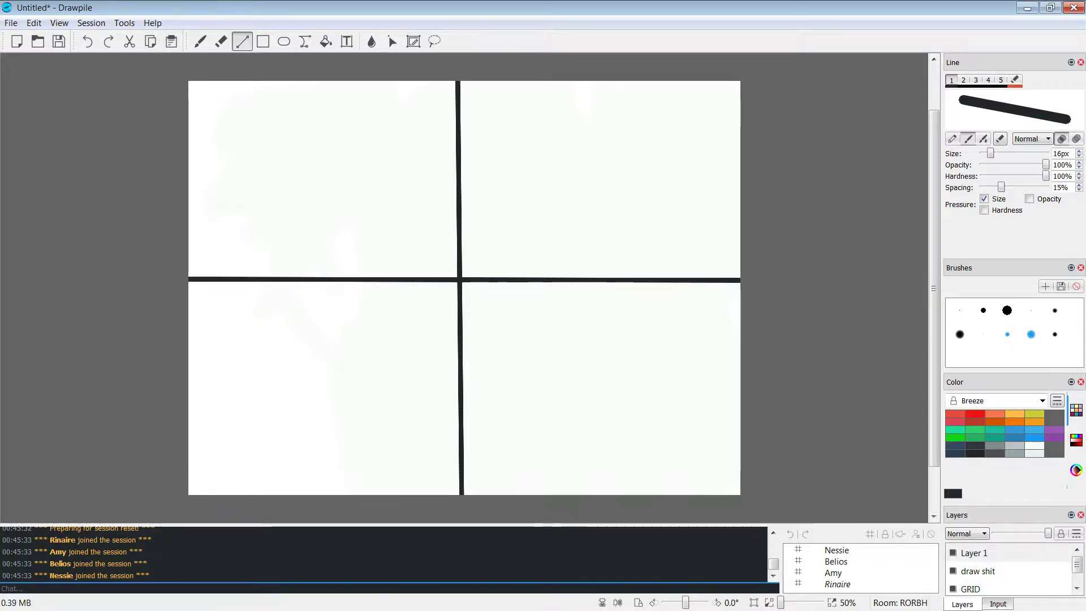
Step: Write the artist's name freehand in the upper-left corner of the upper-right panel with the 16 px near-black brush
key("b")
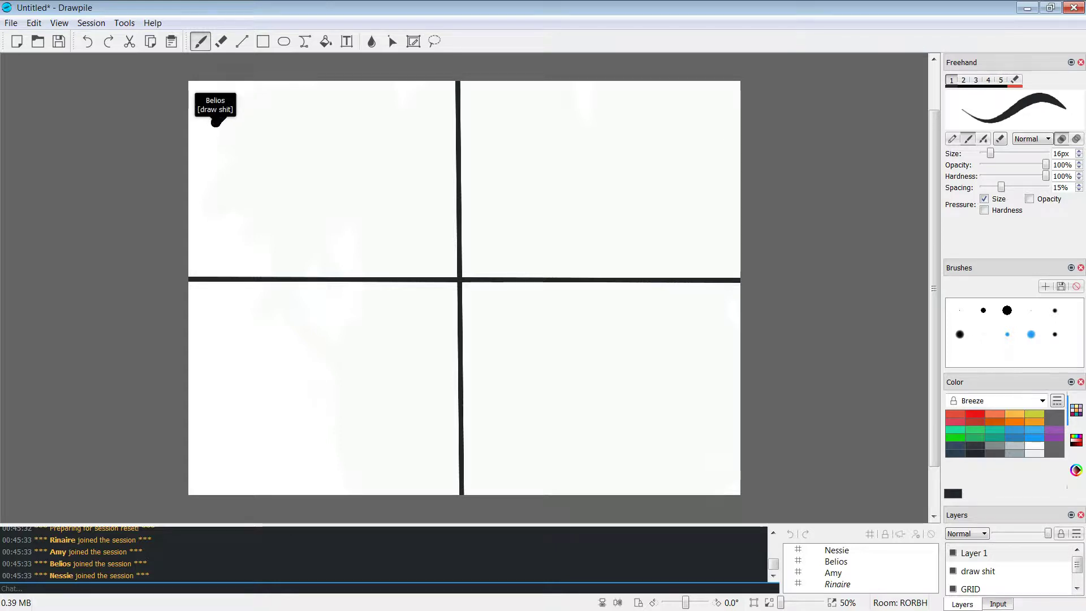
mouse_move(467, 90)
left_mouse_down()
mouse_move(469, 103)
mouse_move(491, 91)
mouse_move(494, 101)
left_mouse_up()
left_click_drag(497, 101, 507, 93)
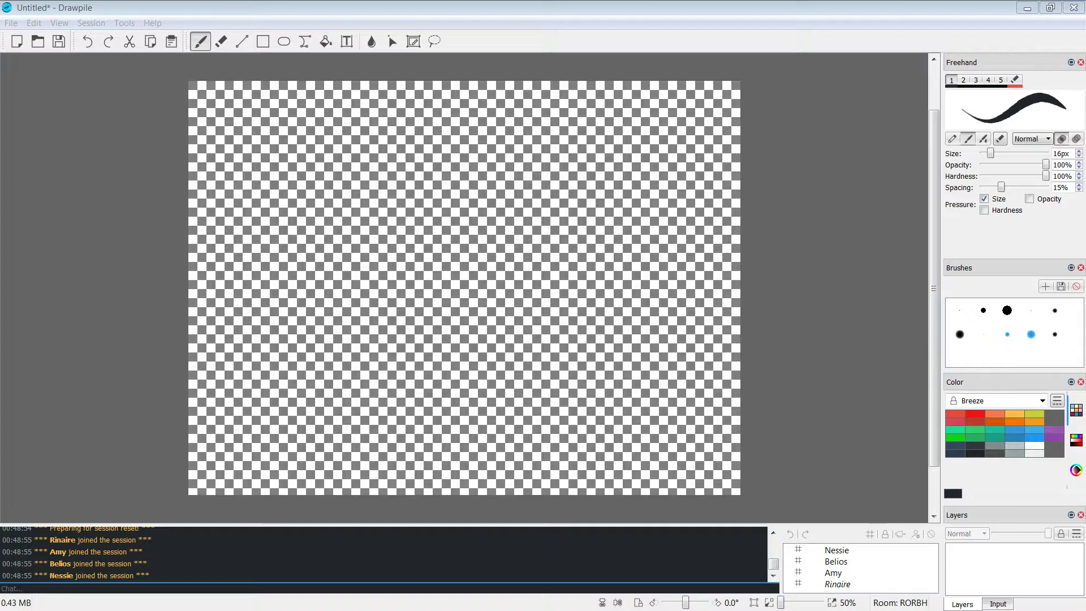
Step: Add a second layer to the blank canvas and rename the lower layer "Grid NO TOUCH"
right_click(989, 553)
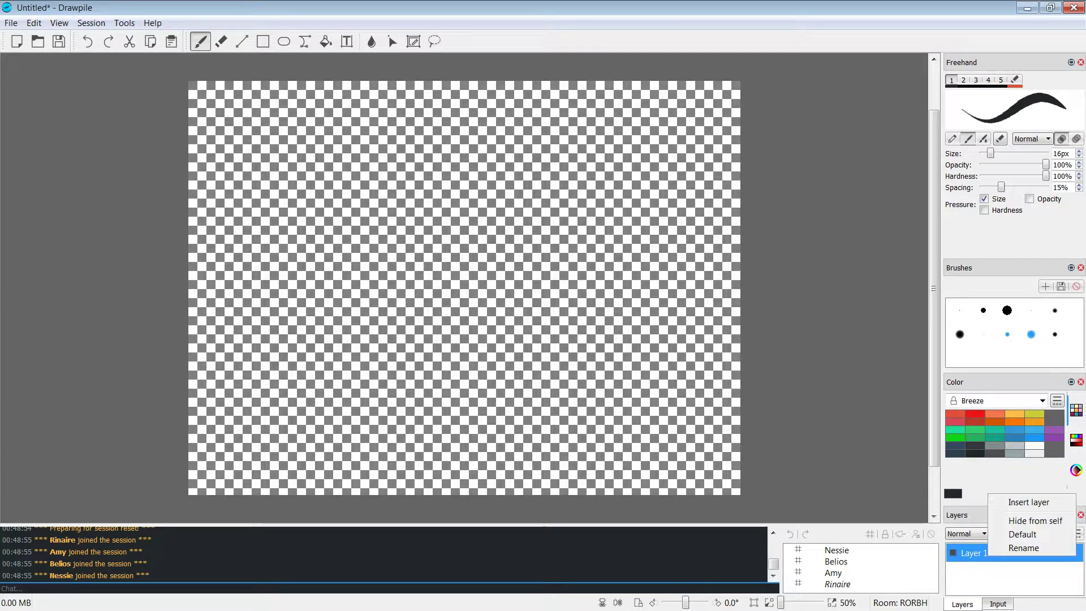
key("Escape")
left_click(1076, 534)
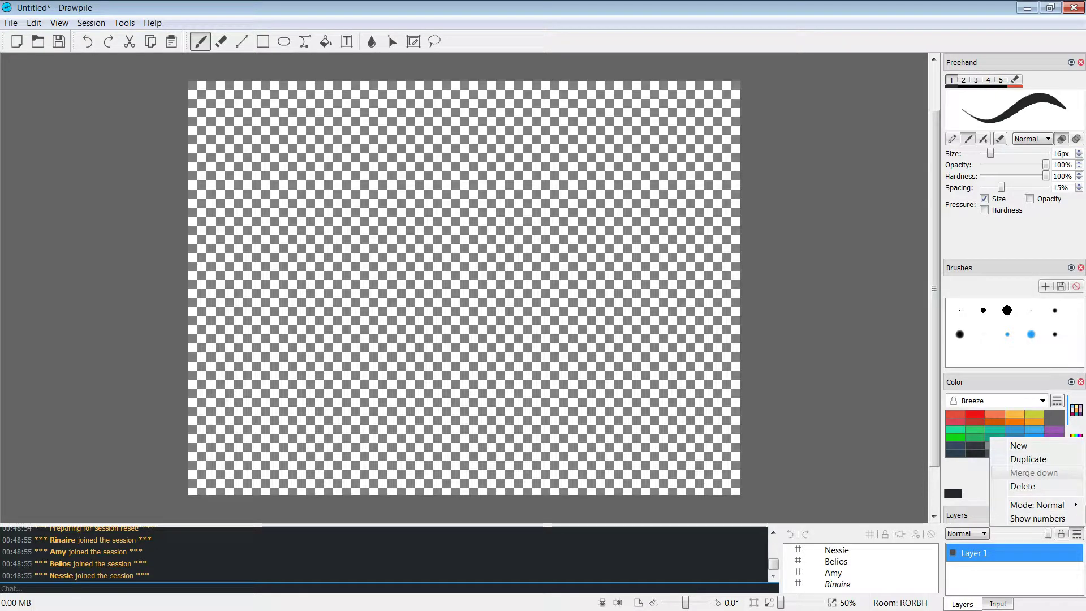
left_click(1018, 446)
double_click(974, 571)
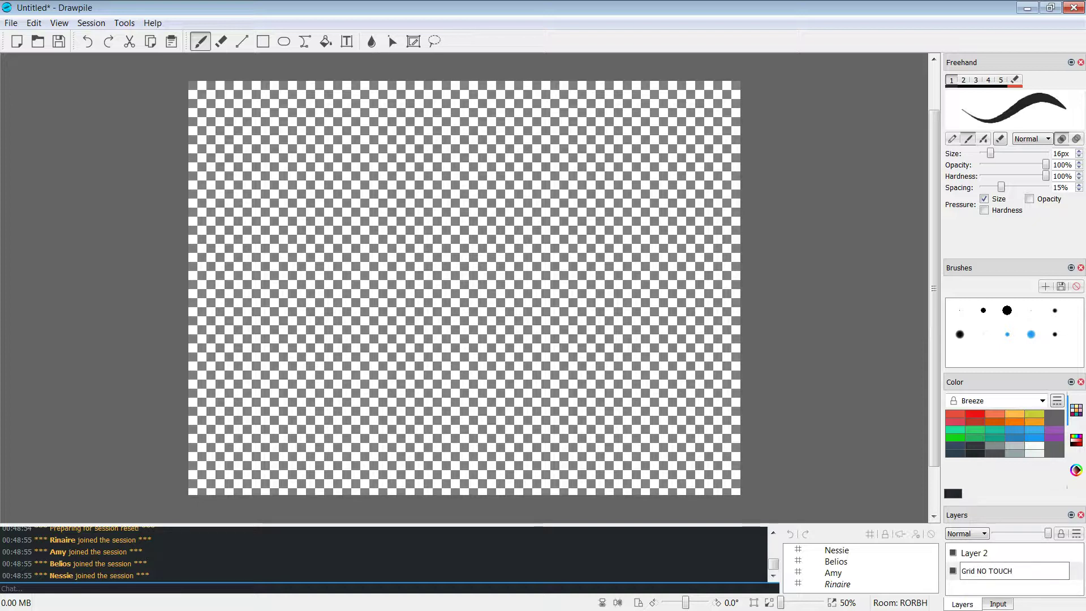
Step: Clear the upper layer's name and rename the lower layer "WHITE NO TOUCH"
left_click(1014, 553)
double_click(1014, 552)
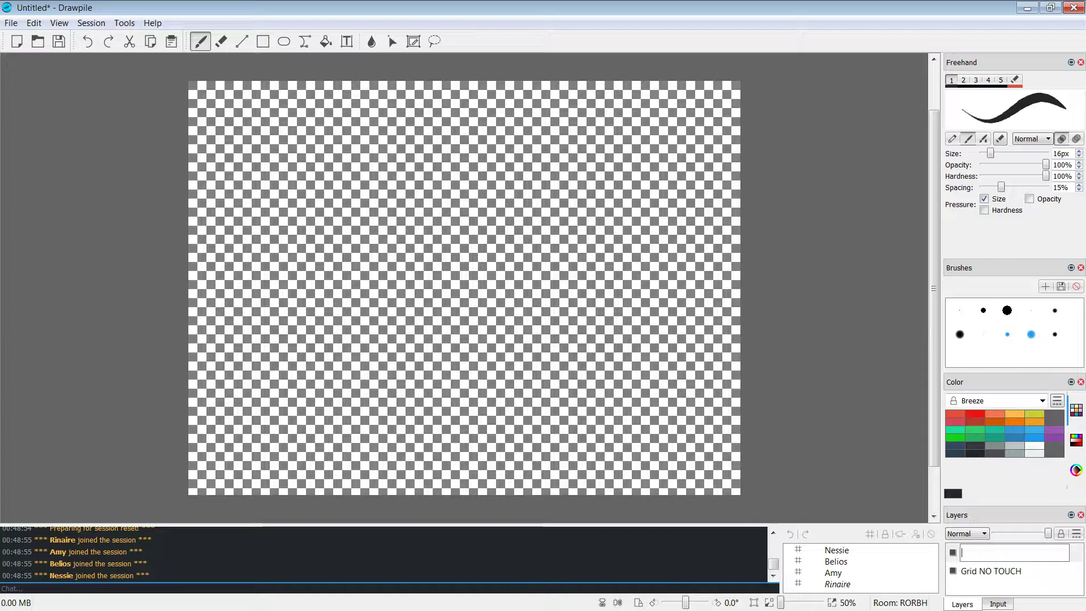
double_click(1014, 571)
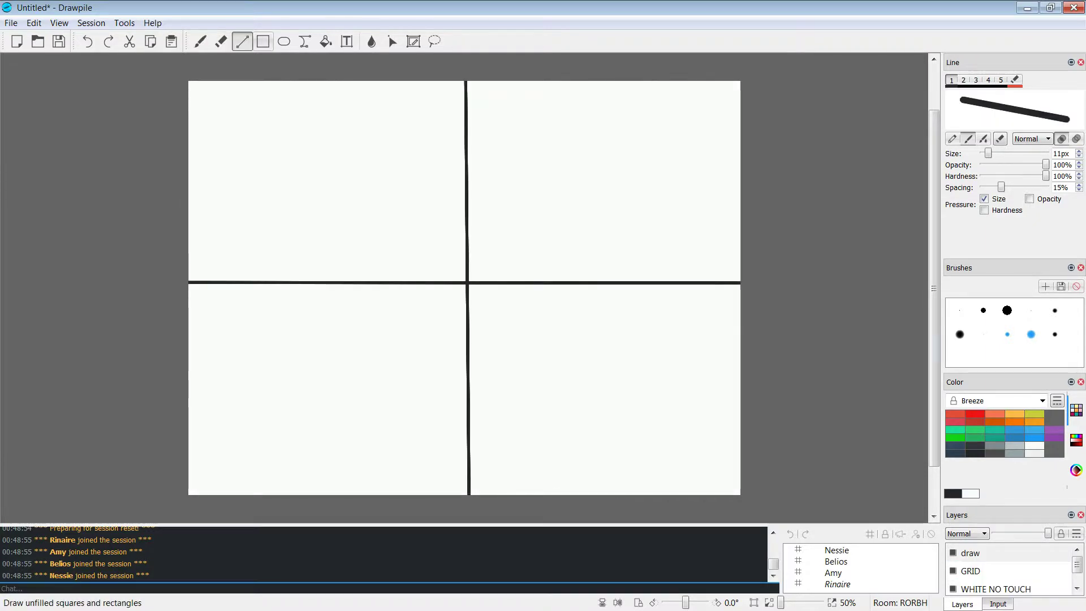
Step: Label the upper-right panel with the artist's handwritten name using the 11 px near-black freehand brush
key("b")
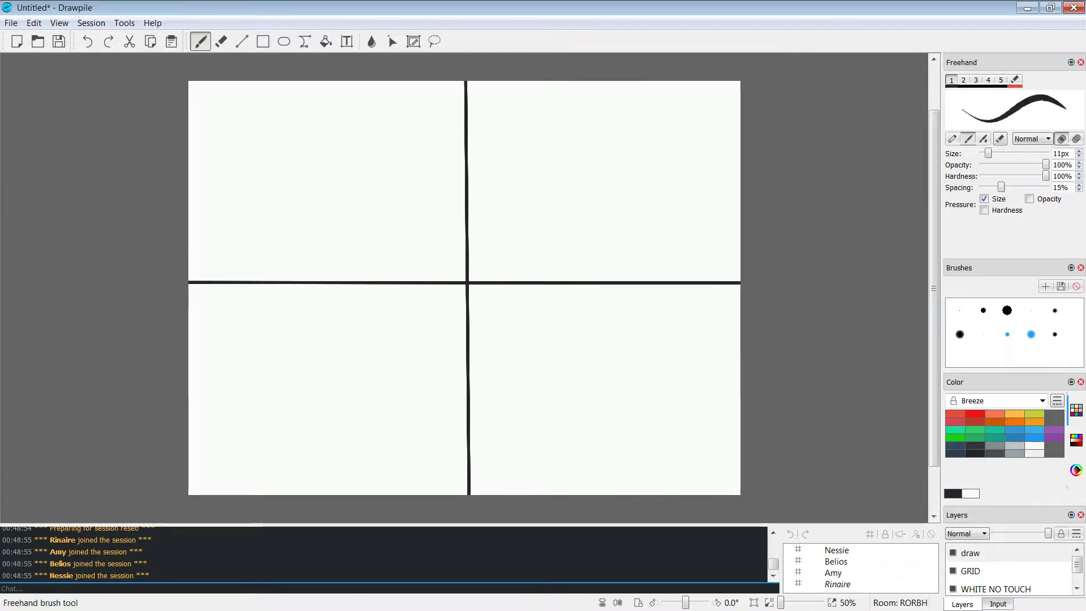
mouse_move(478, 95)
left_mouse_down()
mouse_move(477, 86)
mouse_move(505, 96)
left_mouse_up()
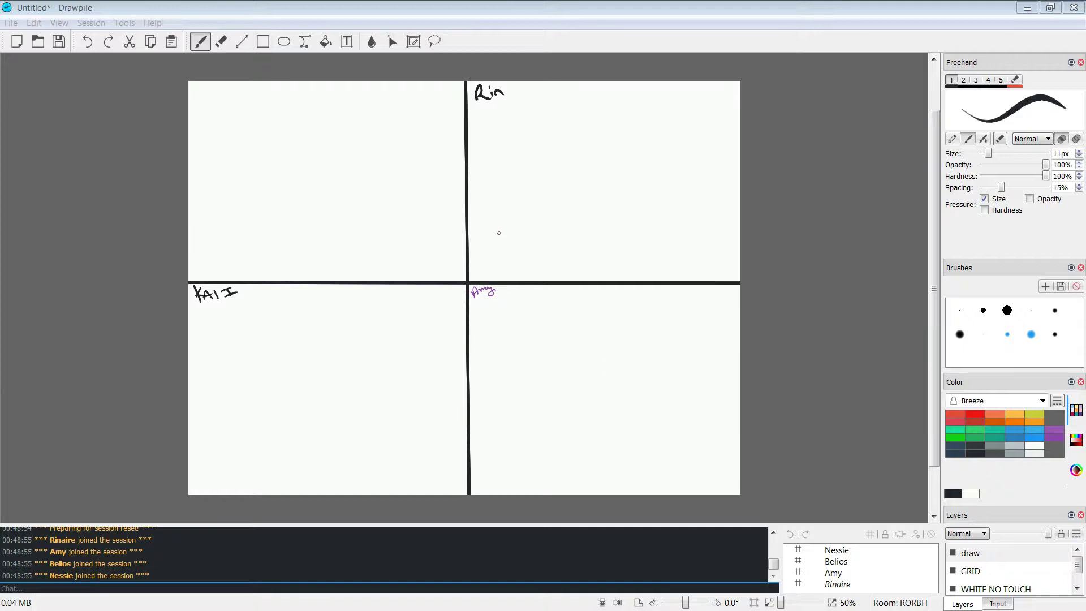
left_click_drag(321, 324, 329, 356)
left_click_drag(355, 317, 375, 321)
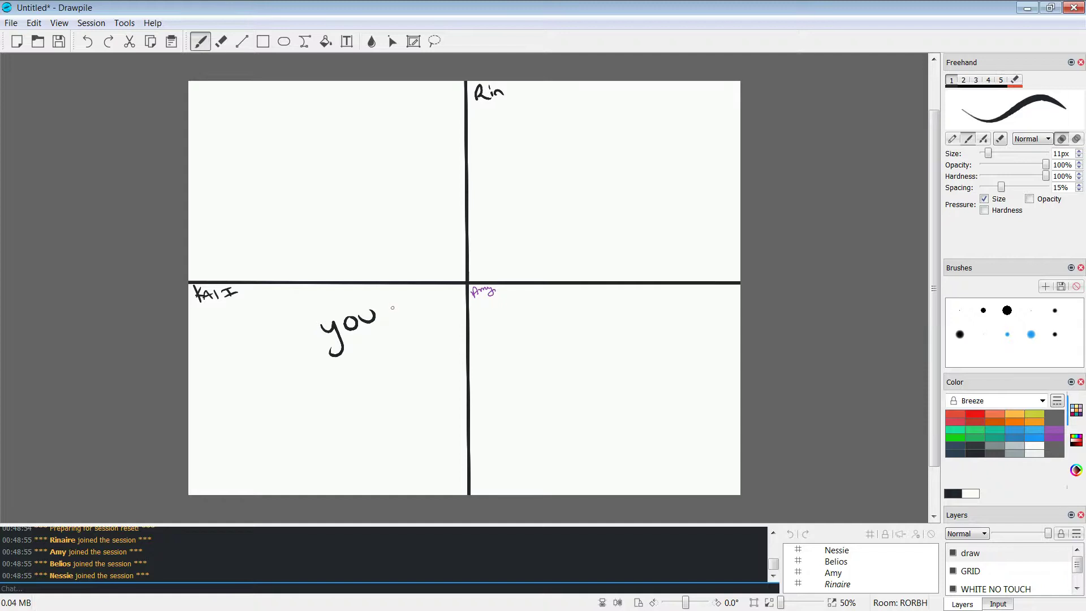
key("ctrl+z")
key("ctrl+z")
key("ctrl+z")
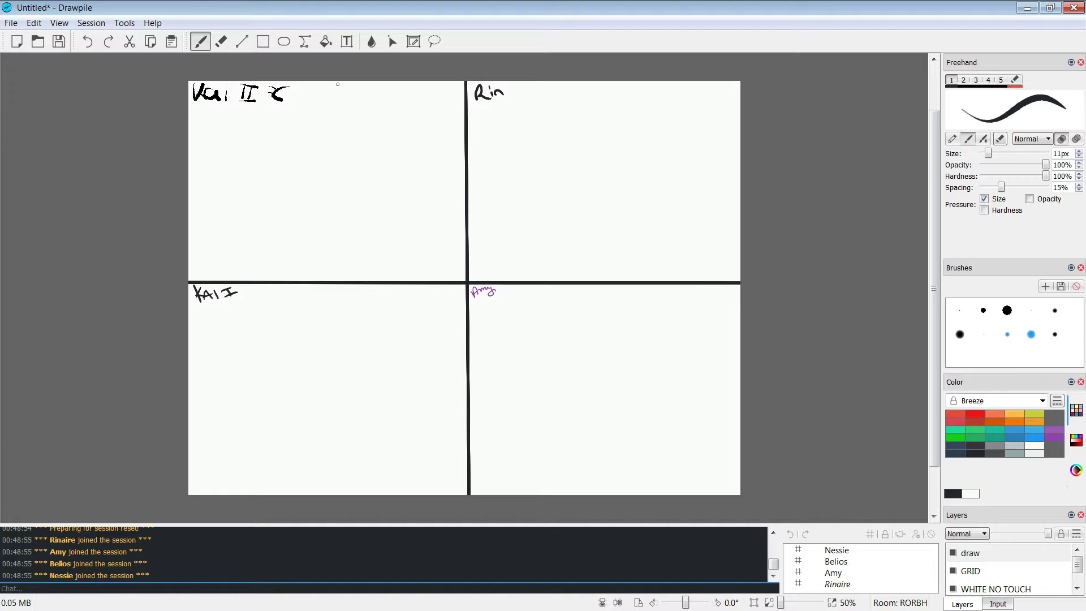
key("ctrl+z")
key("ctrl+z")
Step: Draw two round eyes with dark pupils and small highlights in the middle of the upper-right panel
left_click_drag(934, 288, 934, 280)
scroll(464, 298, "down", 1)
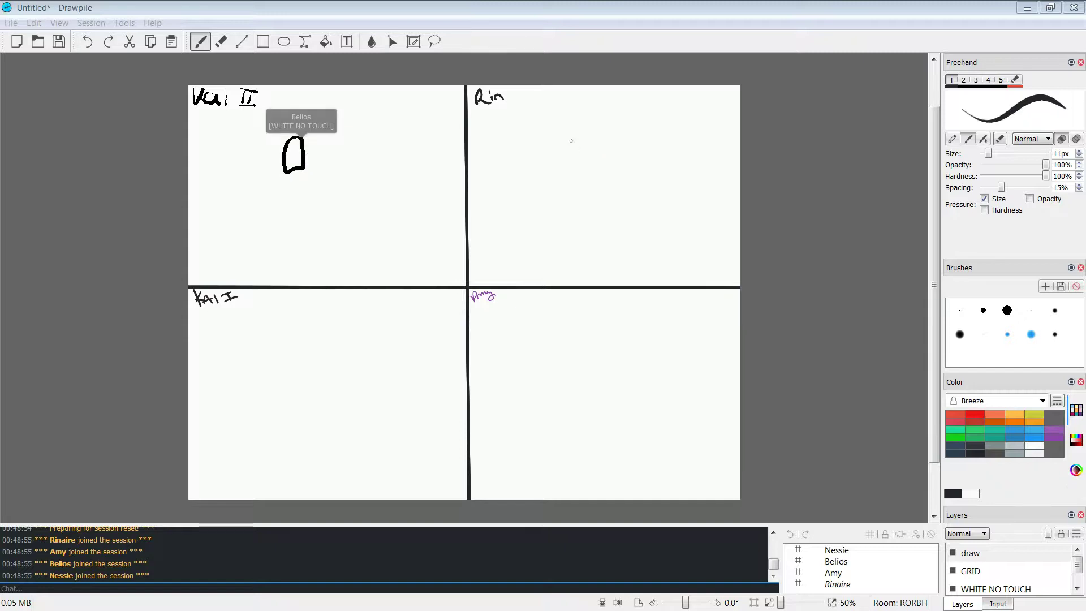
mouse_move(582, 136)
left_mouse_down()
mouse_move(572, 136)
mouse_move(588, 161)
mouse_move(594, 136)
mouse_move(584, 133)
mouse_move(647, 139)
mouse_move(633, 131)
mouse_move(645, 149)
mouse_move(633, 144)
left_mouse_up()
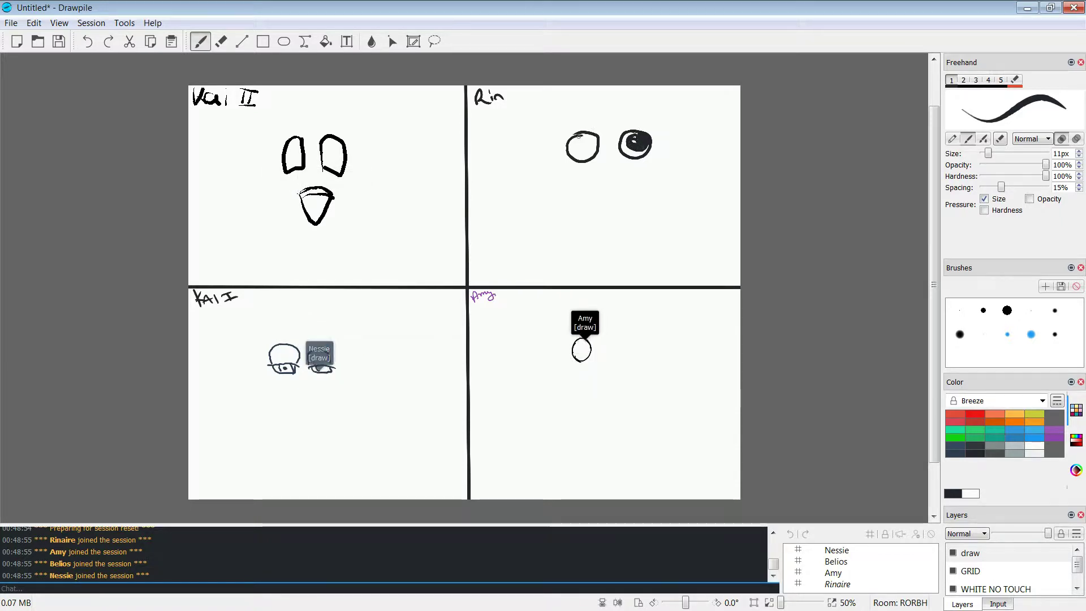
left_click_drag(579, 137, 584, 136)
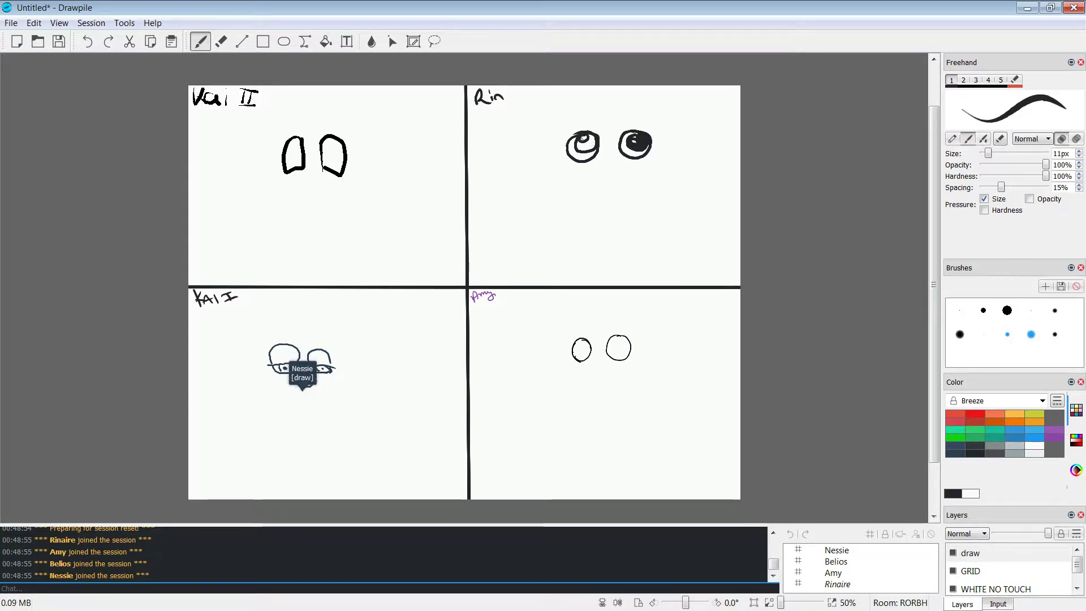
left_click_drag(578, 141, 581, 149)
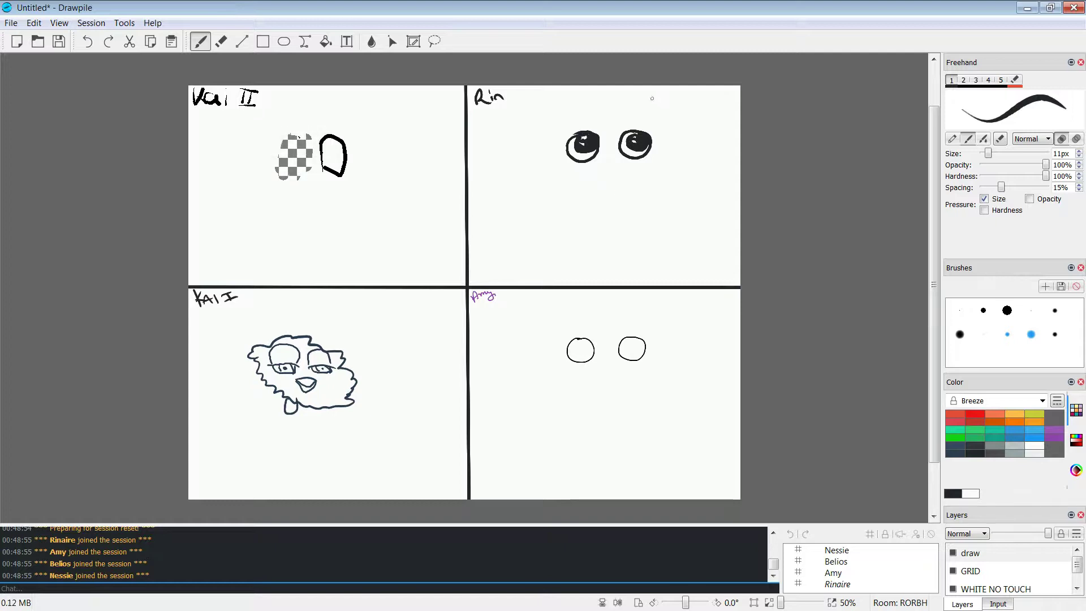
Step: Draw pointed ears with fur tufts above the eyes and join them with a jagged head outline
left_click_drag(685, 99, 677, 113)
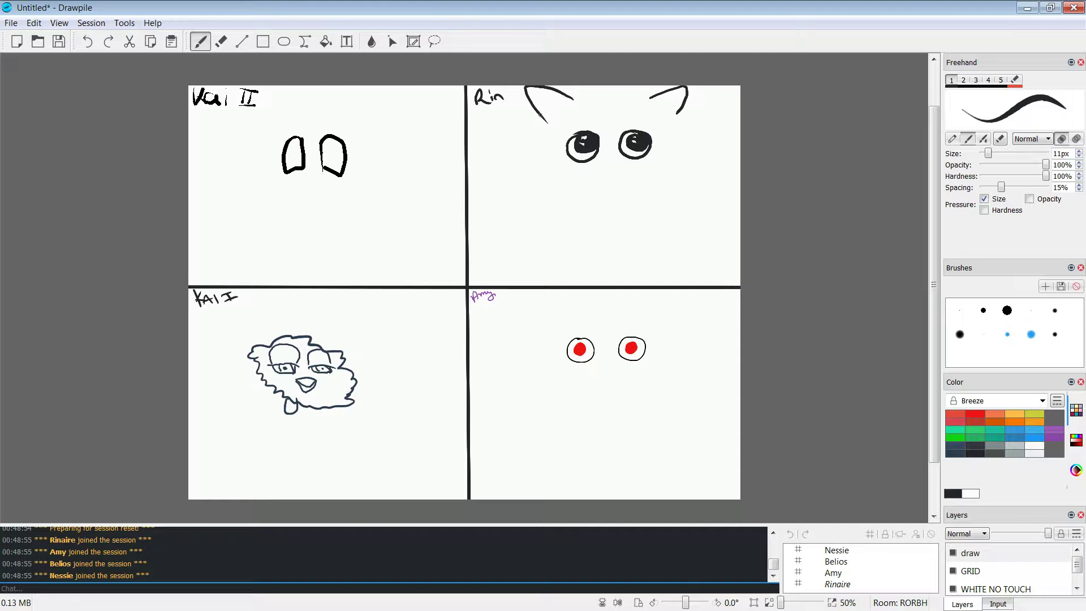
left_click_drag(530, 108, 546, 122)
mouse_move(678, 113)
left_mouse_down()
mouse_move(694, 108)
mouse_move(682, 120)
left_mouse_up()
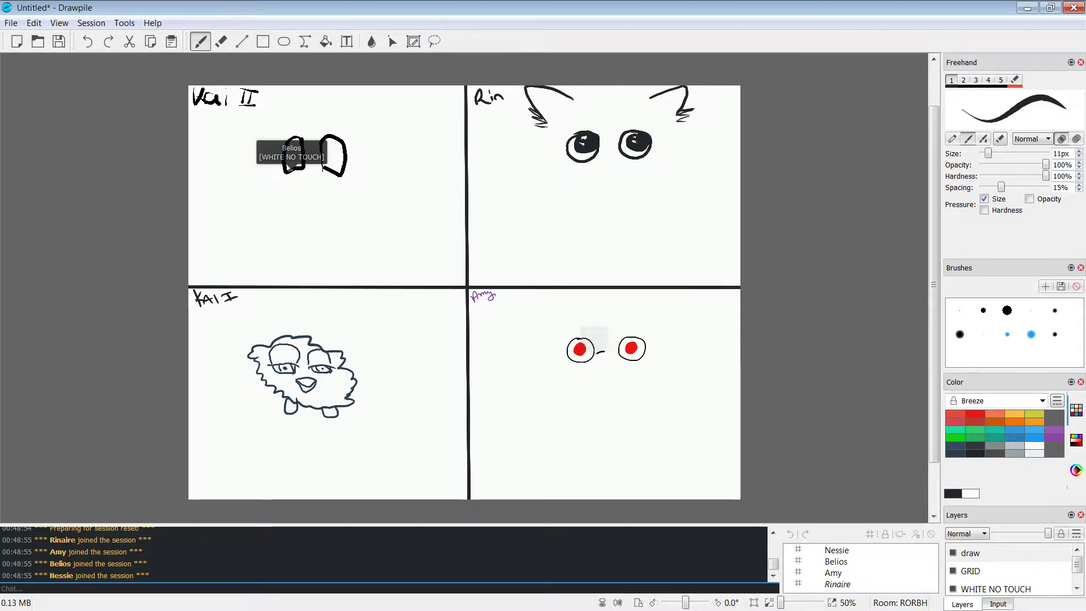
mouse_move(573, 99)
left_mouse_down()
mouse_move(592, 88)
mouse_move(655, 98)
left_mouse_up()
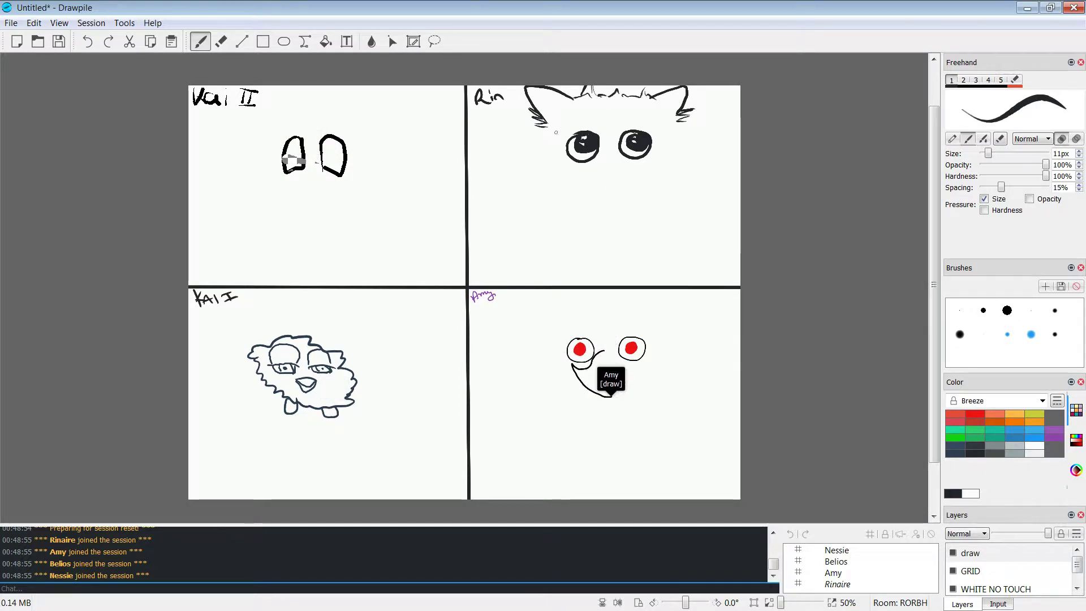
Step: Draw the creature's shaggy body outline with two rounded feet, and add an open beak below the eyes
mouse_move(548, 127)
left_mouse_down()
mouse_move(530, 152)
mouse_move(532, 196)
mouse_move(544, 192)
mouse_move(533, 233)
mouse_move(559, 249)
left_mouse_up()
mouse_move(693, 149)
left_mouse_down()
mouse_move(700, 242)
mouse_move(687, 261)
left_mouse_up()
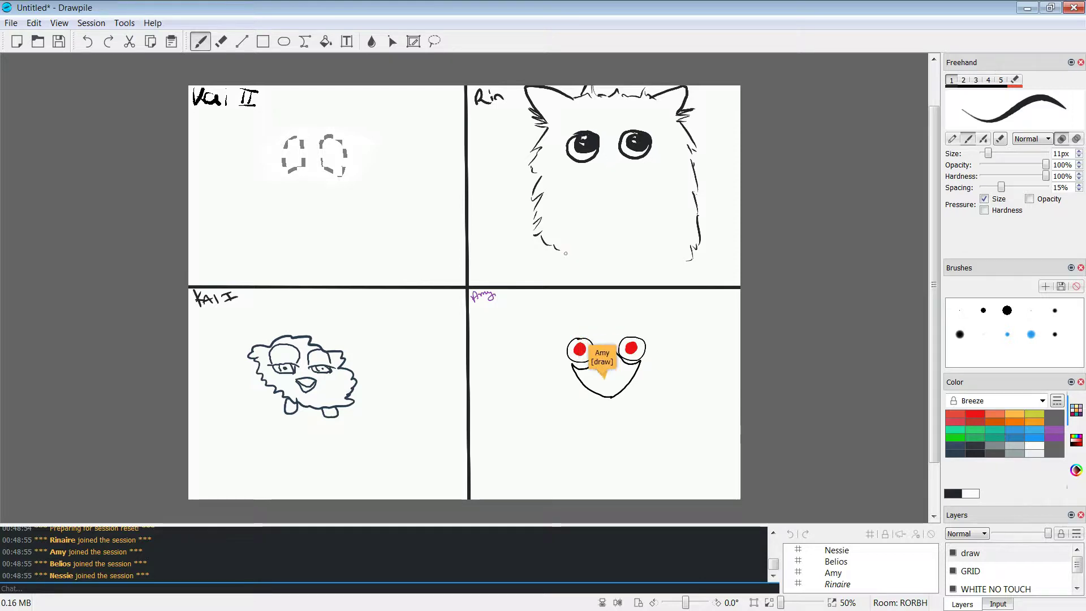
left_click_drag(561, 249, 572, 258)
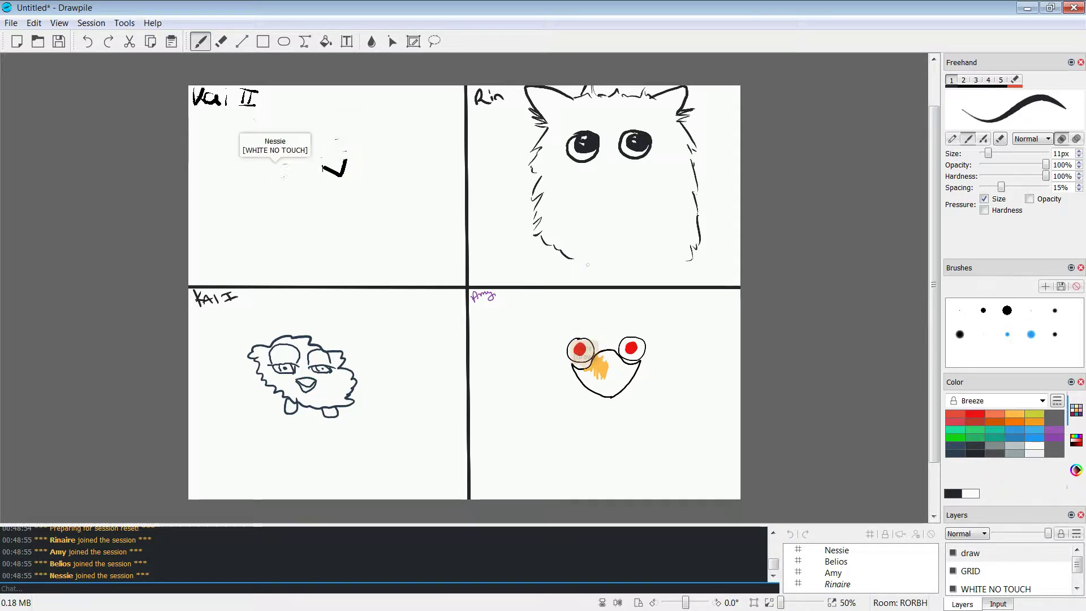
mouse_move(577, 262)
left_mouse_down()
mouse_move(672, 267)
mouse_move(610, 264)
left_mouse_up()
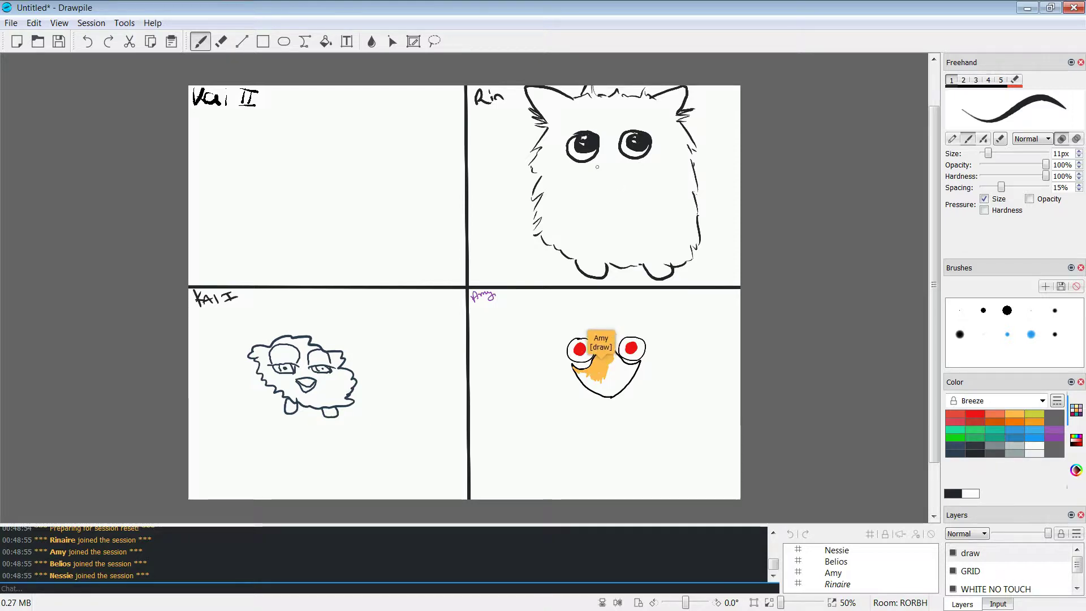
mouse_move(602, 170)
left_mouse_down()
mouse_move(614, 163)
mouse_move(626, 183)
left_mouse_up()
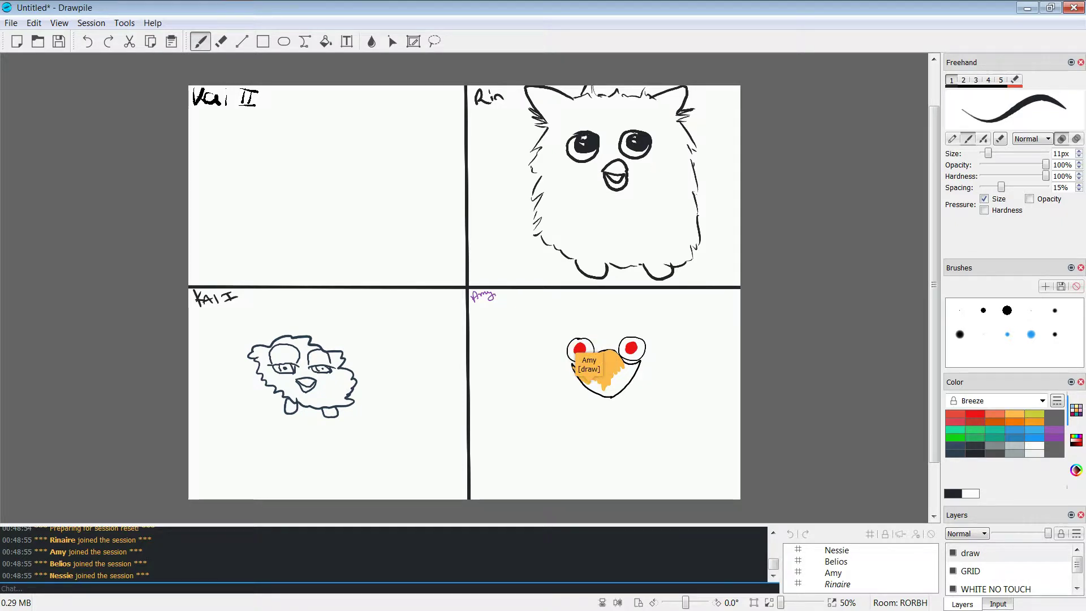
Step: Dot the creature's pupils with white and add near-black fur strokes down both sides of its belly
left_click(1034, 445)
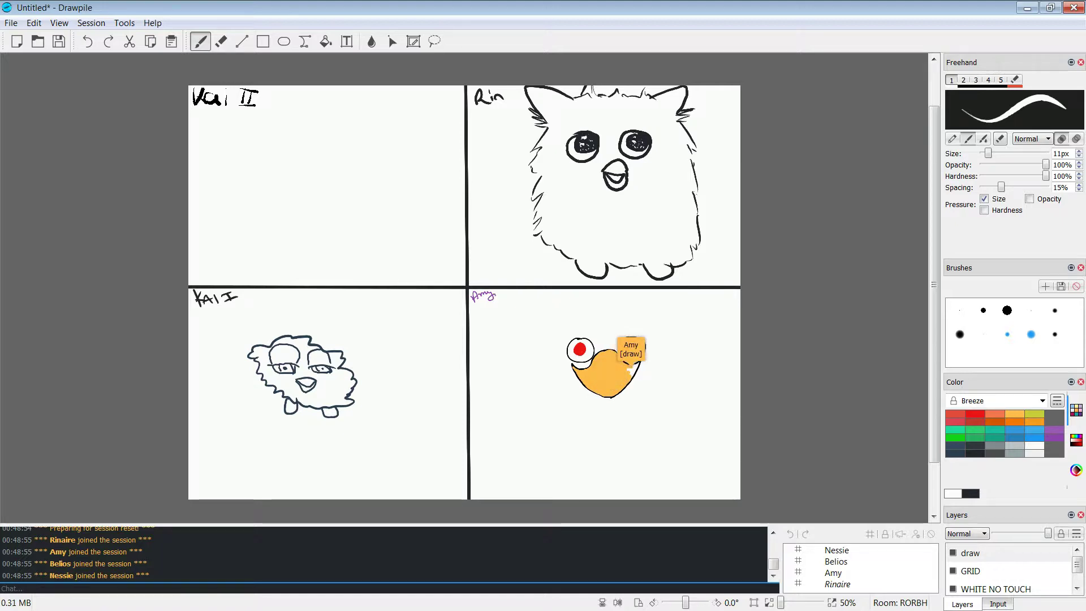
left_click(975, 453)
left_click_drag(573, 187, 563, 248)
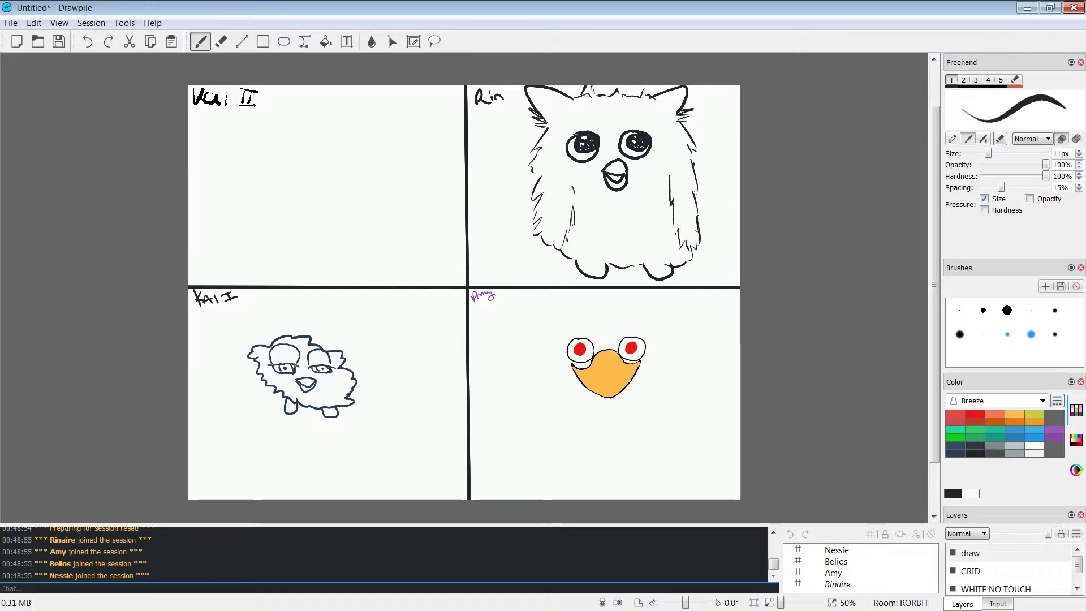
Step: Write "I Love you" in red beside the creature and draw a circled star beneath the words
left_click(975, 413)
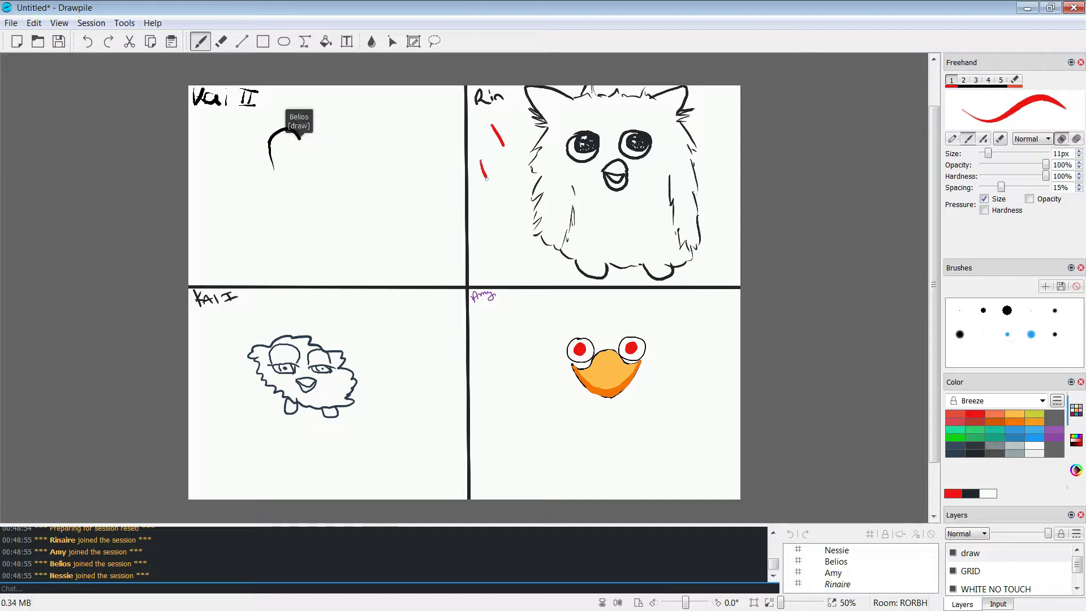
left_click_drag(486, 206, 496, 223)
left_click_drag(508, 195, 526, 194)
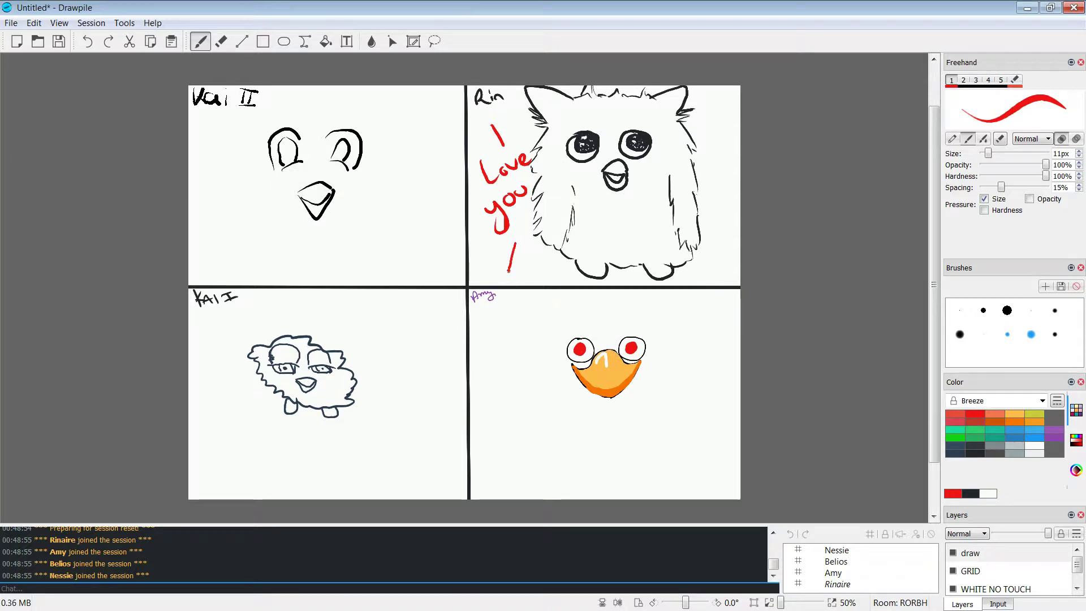
left_click_drag(525, 268, 517, 272)
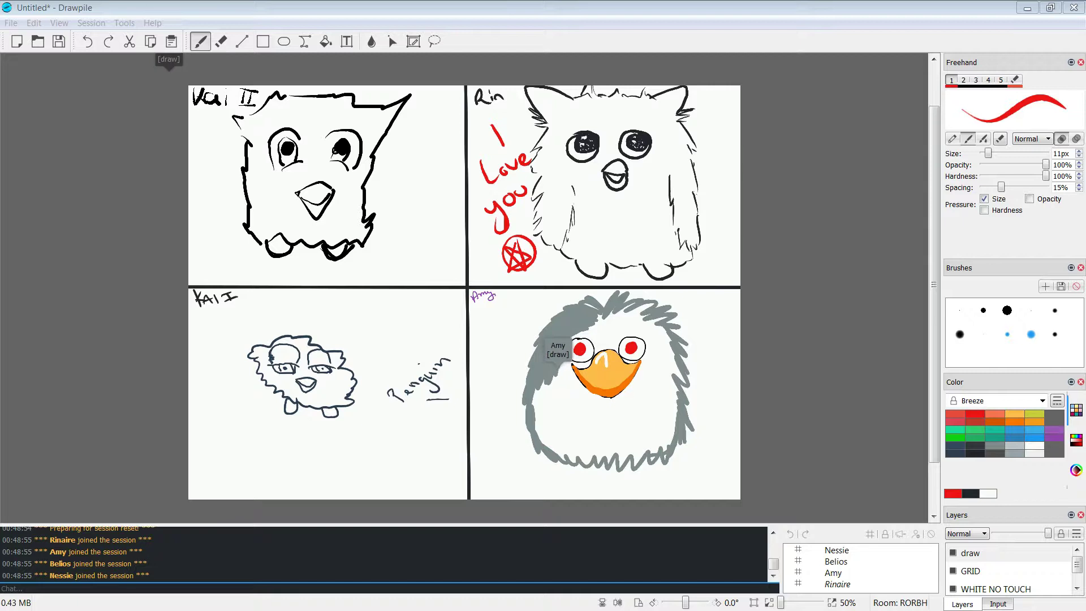
Step: Switch back to near-black and add strokes on the lower part of the creature's belly
left_click(976, 453)
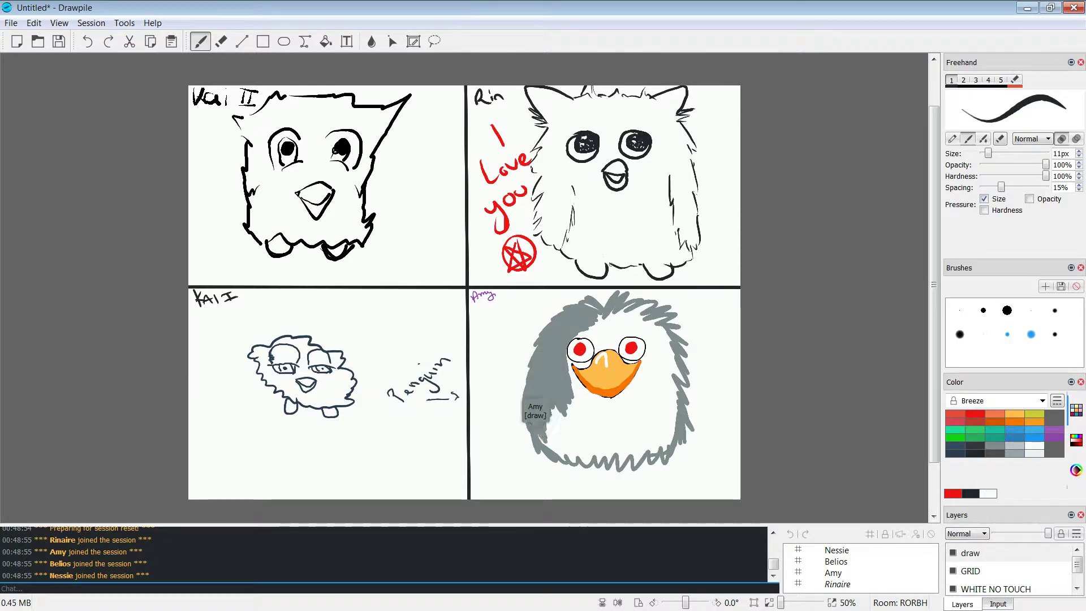
left_click_drag(594, 218, 605, 259)
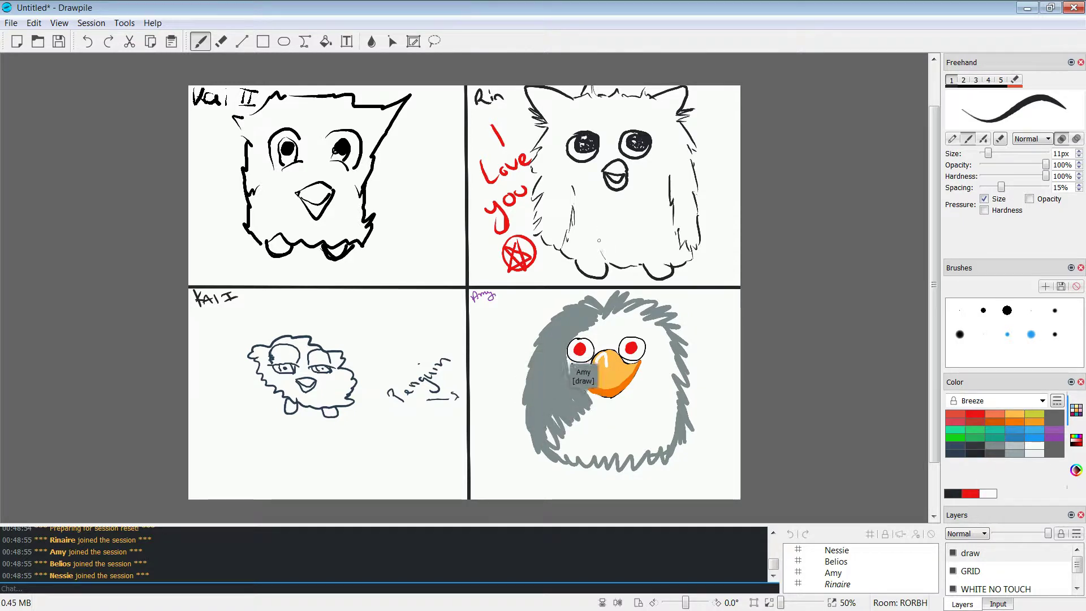
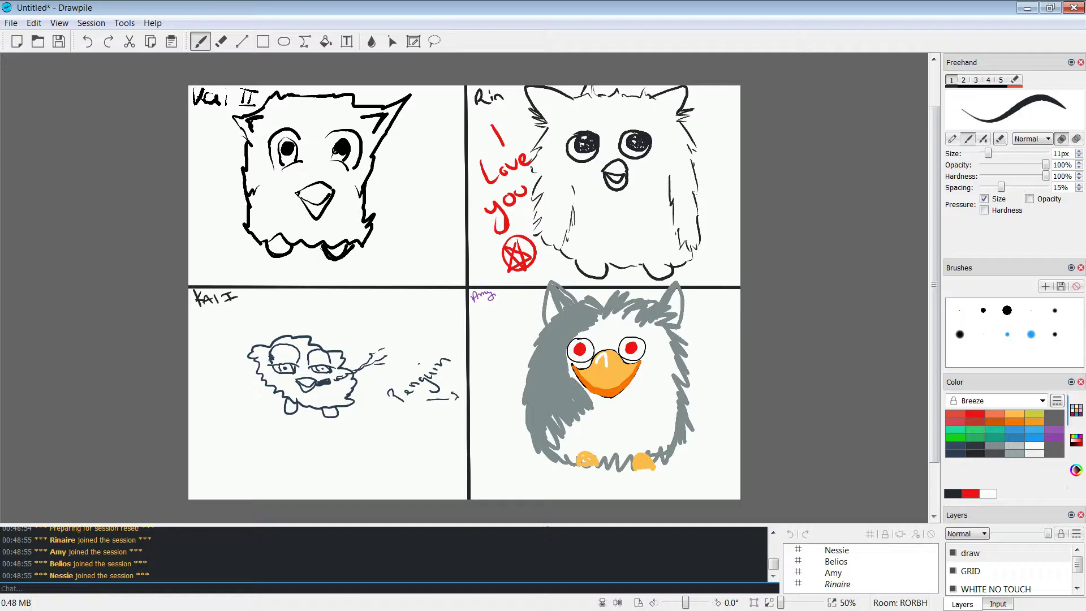
Step: Add a new layer above the existing drawing layer and rename the existing draw layer as furbies
left_click(1076, 533)
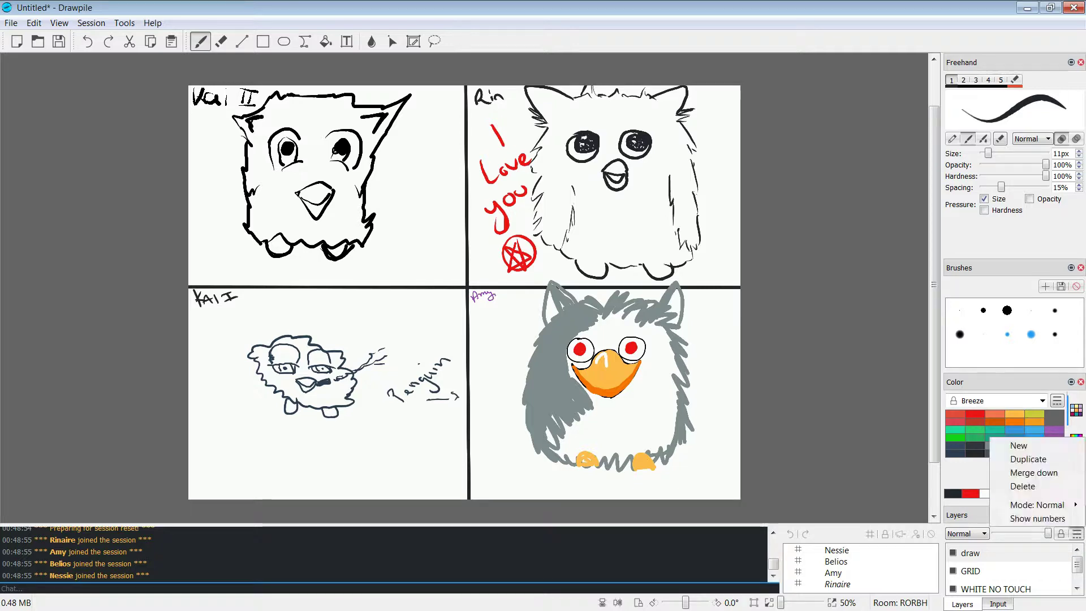
left_click(1023, 445)
left_click(970, 571)
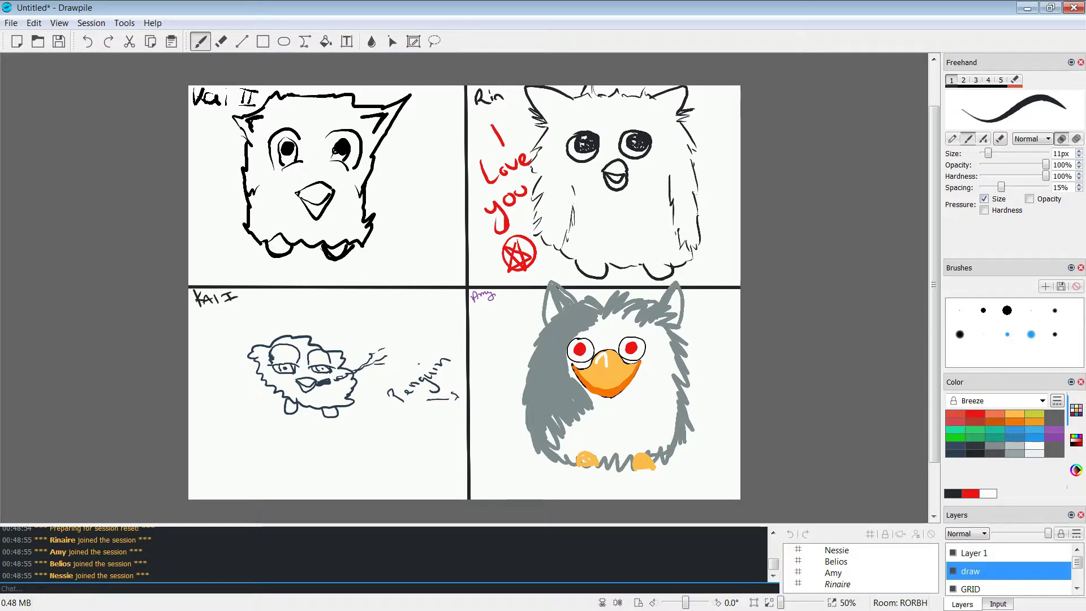
double_click(970, 571)
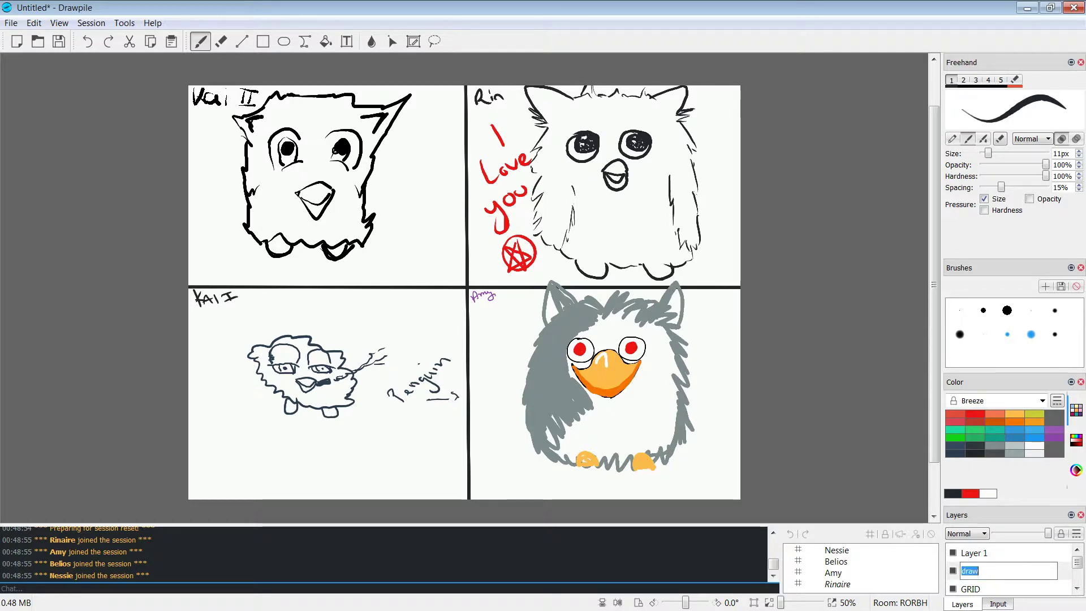
type("furbies")
key("Return")
Step: Rename the new top layer as draw and hide the furbies layer
left_click(996, 553)
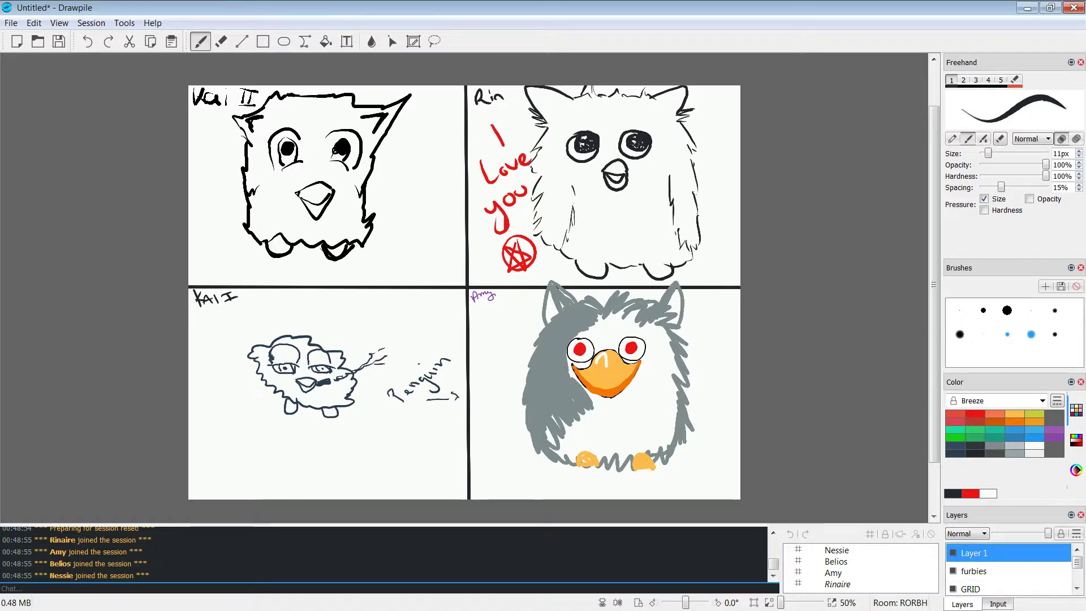
left_click(995, 553)
type("draw")
key("Return")
left_click(953, 571)
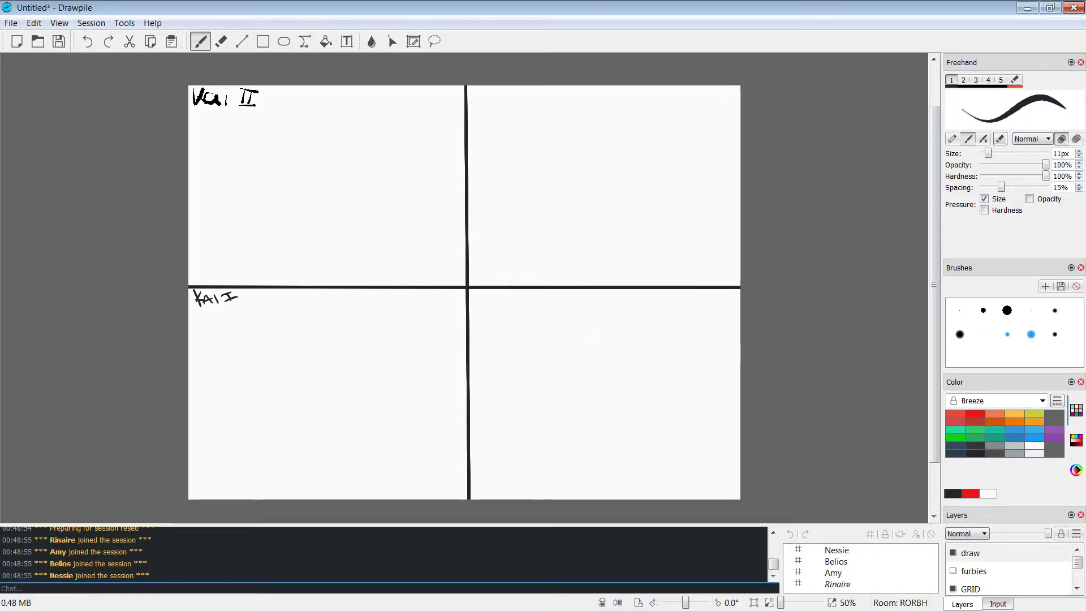
Step: Select the GRID layer and hand-write the artist's name in the upper-left corner of the upper-right panel
scroll(1009, 569, "down", 1)
scroll(1009, 569, "up", 1)
scroll(1009, 569, "down", 1)
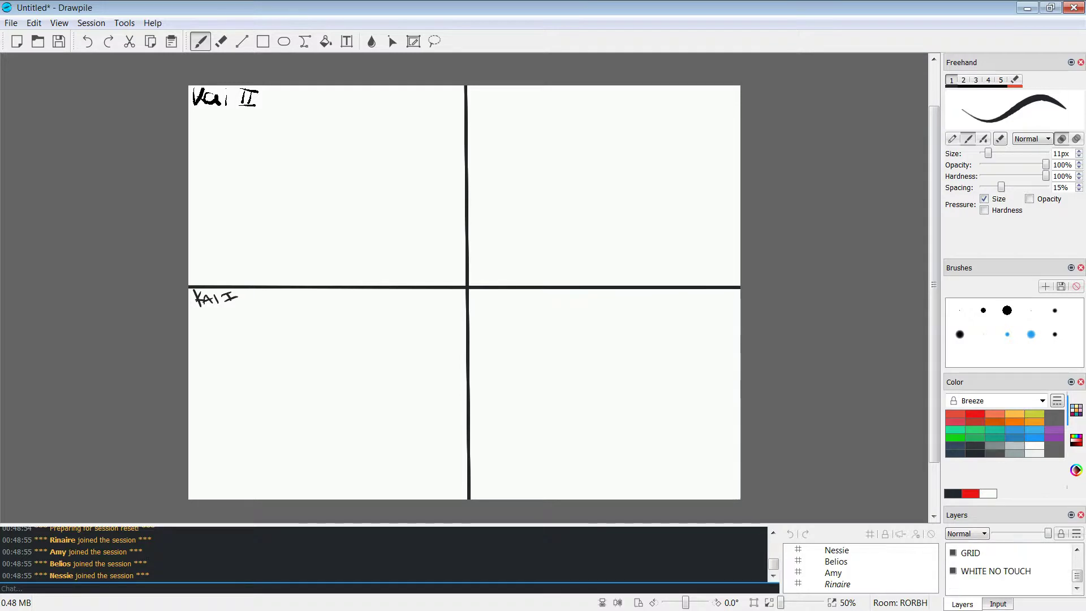
left_click(1009, 553)
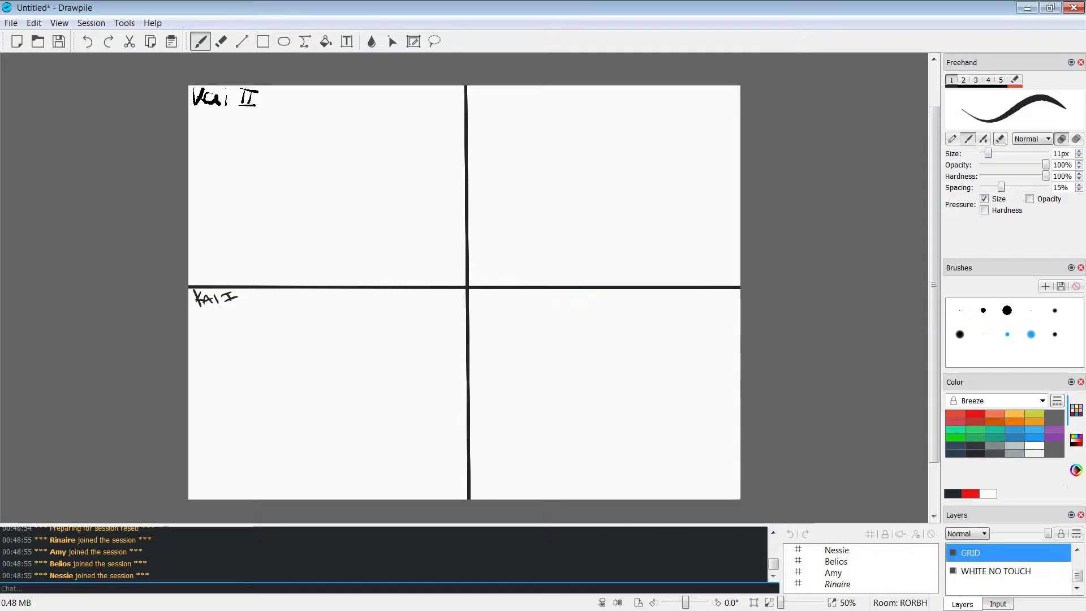
scroll(1009, 566, "up", 1)
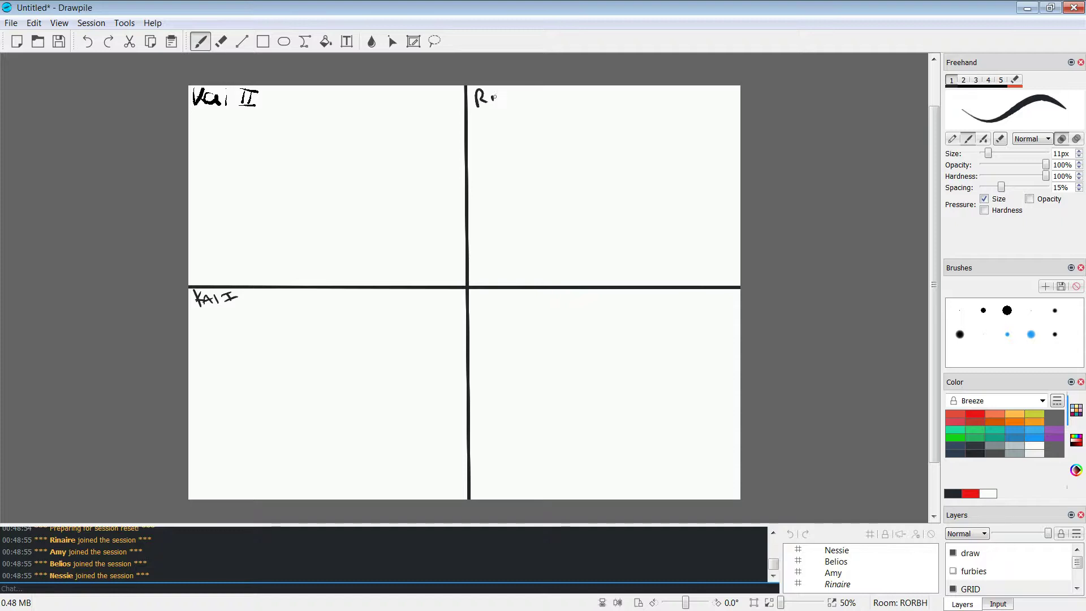
left_click_drag(474, 94, 488, 106)
Step: Show the furbies layer briefly, hide it again, and make draw the active layer
left_click(970, 553)
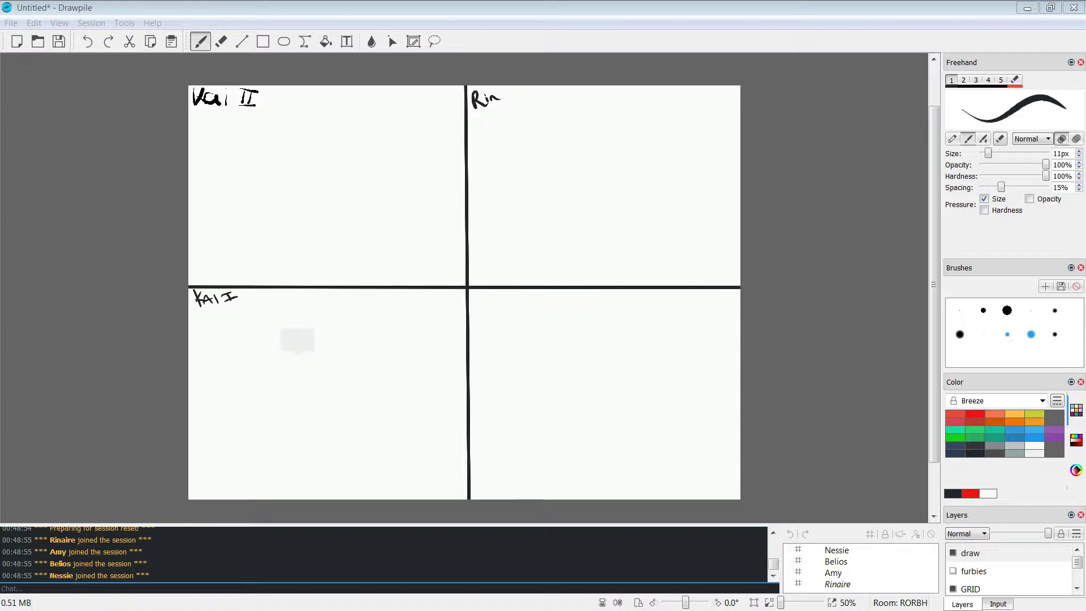
left_click(1008, 571)
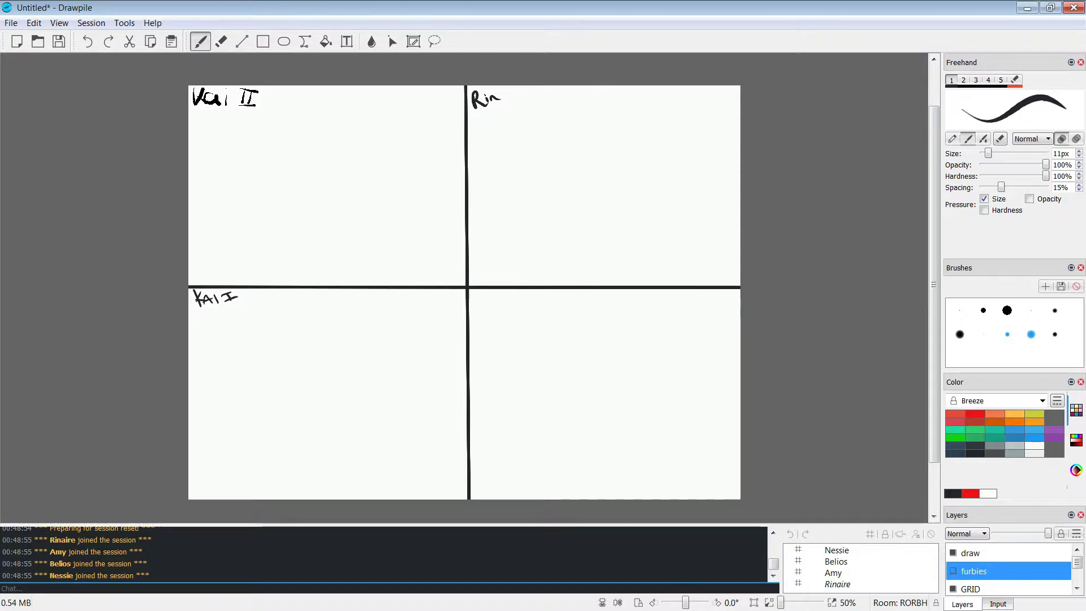
left_click(1008, 553)
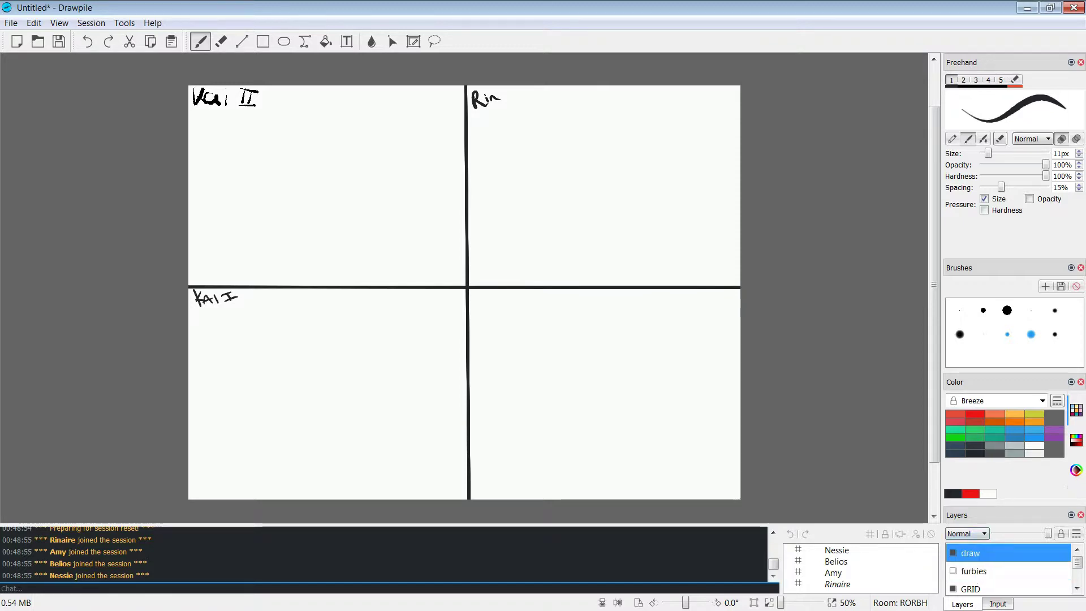
left_click(953, 571)
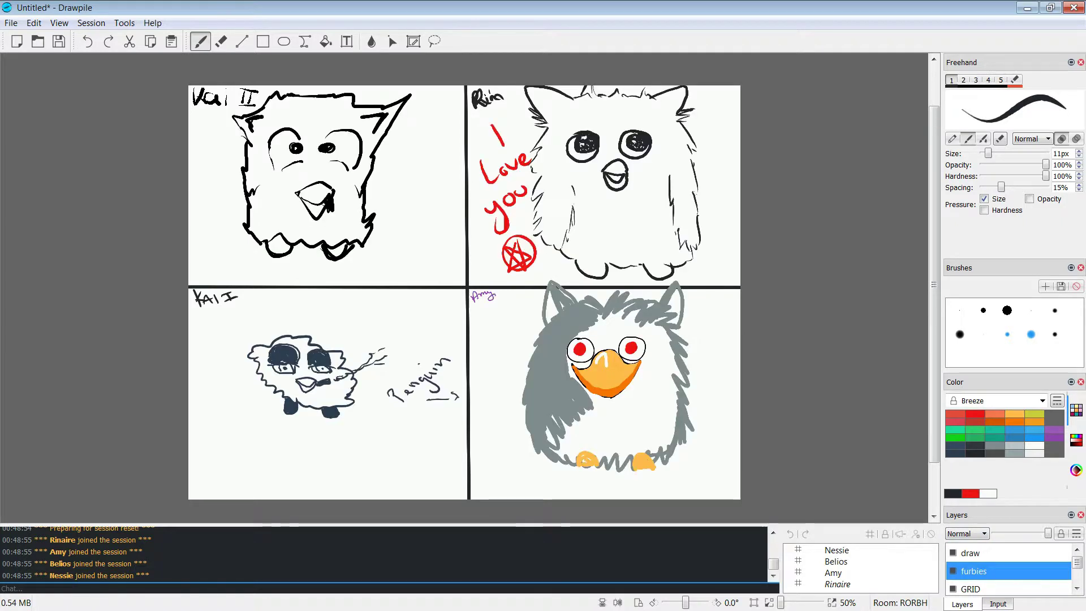
left_click(954, 571)
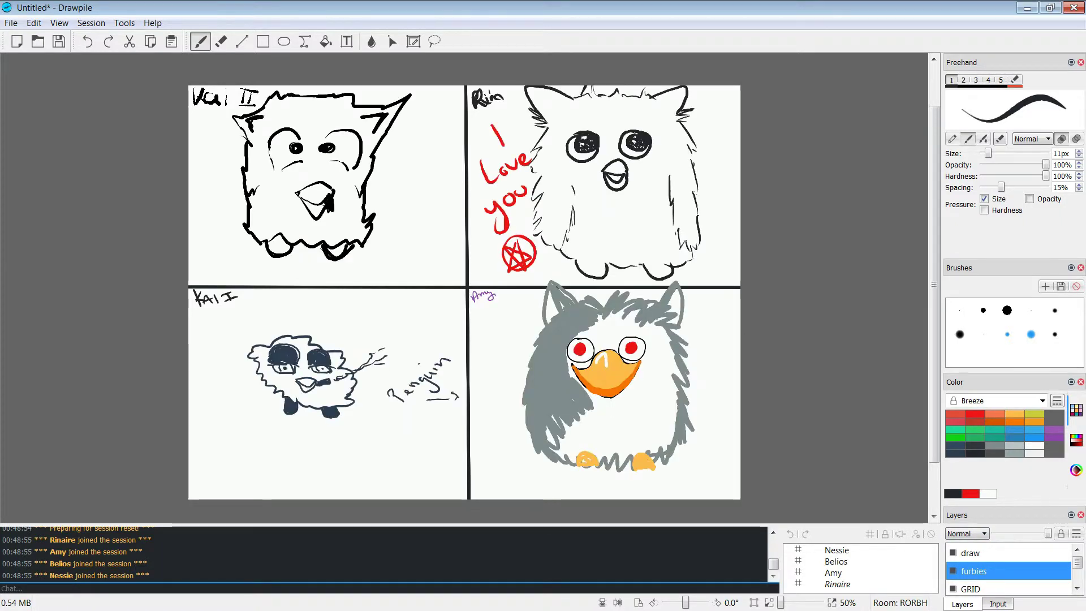
left_click(970, 552)
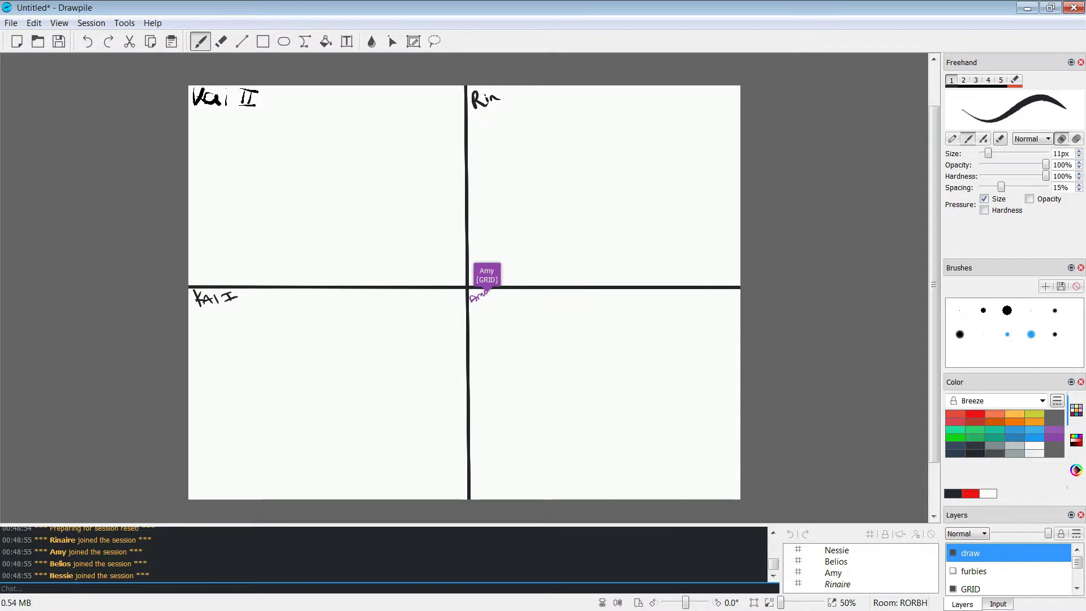
Step: Sketch a cat face in the upper-right panel with a forehead crescent, round eyes, small muzzle, two ears and whiskers
mouse_move(598, 126)
left_mouse_down()
mouse_move(609, 180)
mouse_move(608, 65)
mouse_move(608, 135)
left_mouse_up()
scroll(638, 100, "up", 5)
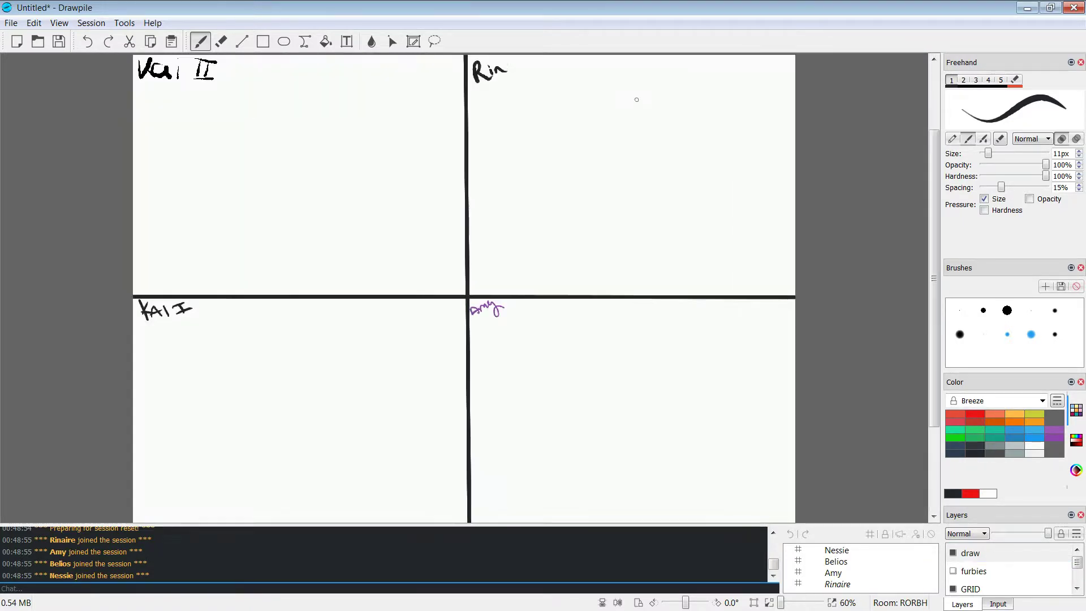
left_click_drag(933, 249, 933, 172)
left_click_drag(597, 516, 707, 516)
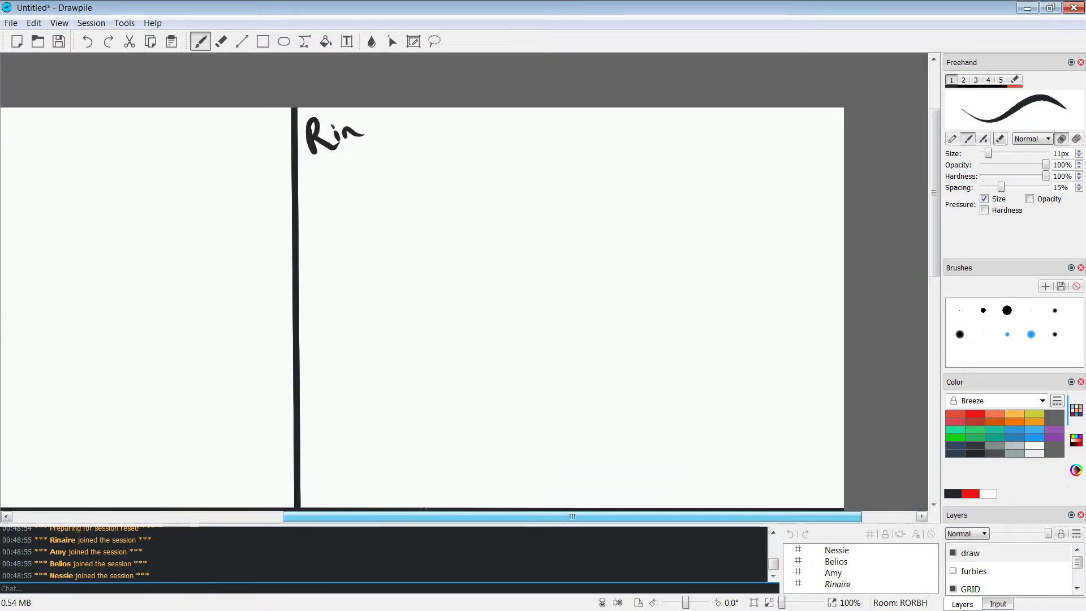
left_click_drag(934, 193, 934, 202)
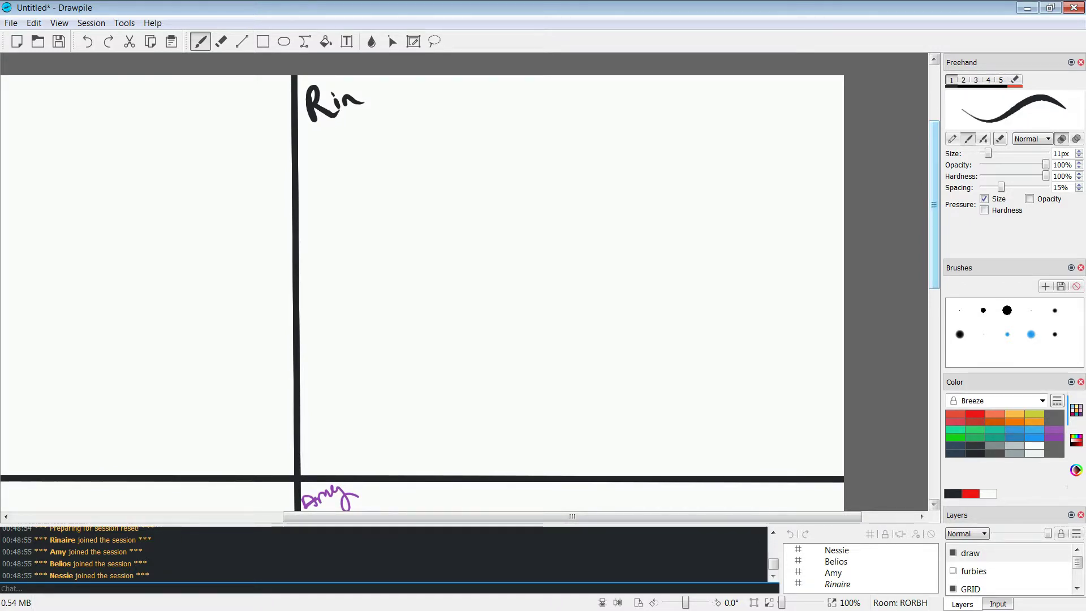
mouse_move(519, 225)
left_mouse_down()
mouse_move(531, 249)
mouse_move(554, 217)
left_mouse_up()
mouse_move(515, 261)
left_mouse_down()
mouse_move(550, 277)
mouse_move(568, 262)
left_mouse_up()
left_click_drag(540, 304, 556, 313)
left_click_drag(478, 227, 503, 202)
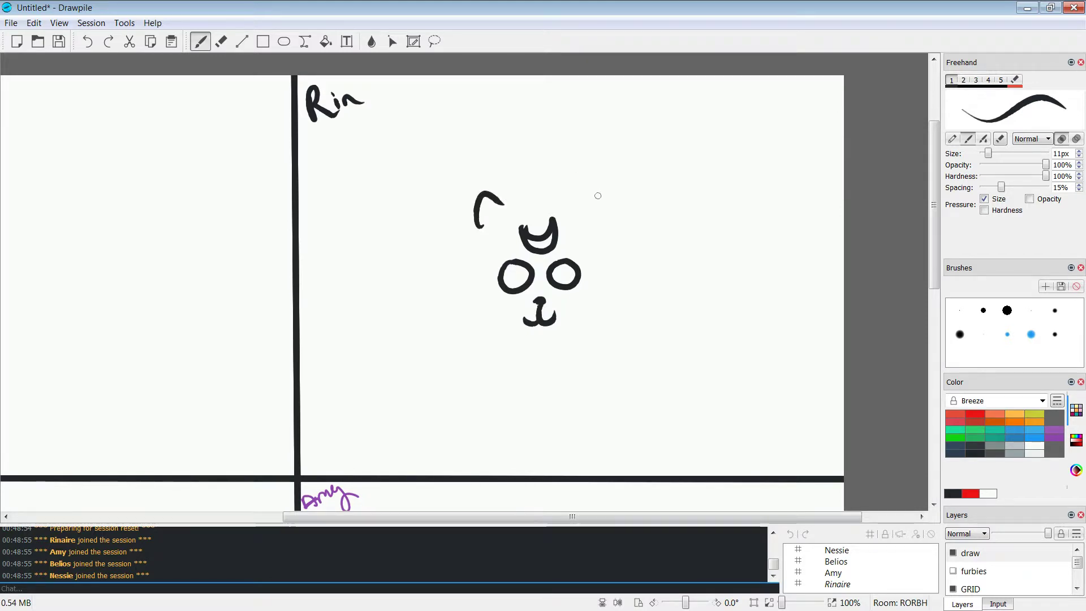
left_click_drag(567, 212, 598, 218)
left_click_drag(535, 313, 501, 341)
mouse_move(526, 320)
left_mouse_down()
mouse_move(510, 359)
mouse_move(575, 331)
mouse_move(568, 341)
left_mouse_up()
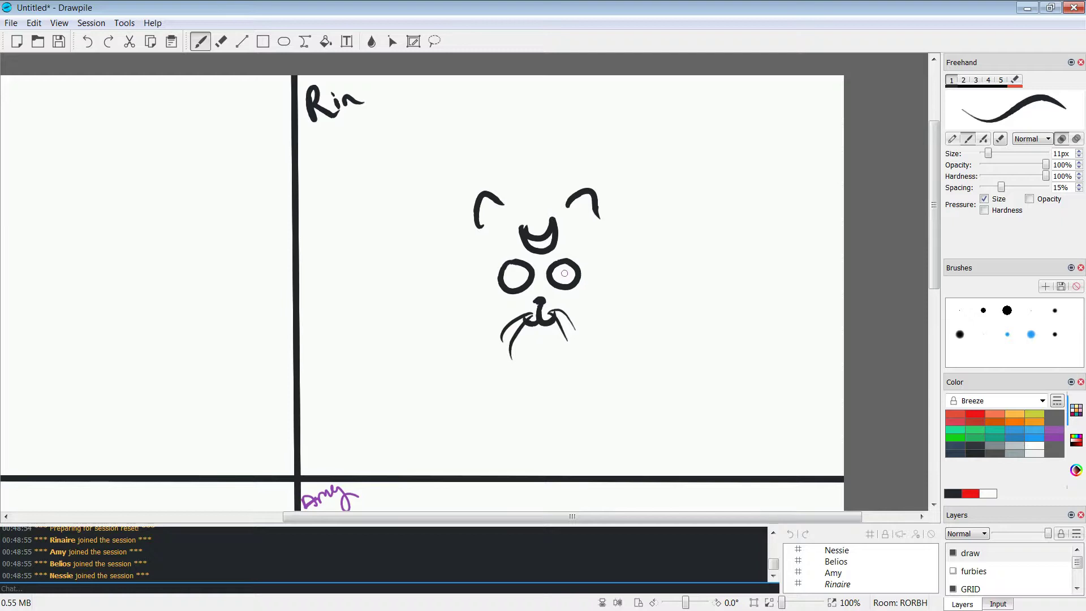
mouse_move(564, 263)
left_mouse_down()
mouse_move(561, 283)
mouse_move(558, 270)
left_mouse_up()
Step: Undo all the strokes of the cat face
key("ctrl+z")
key("ctrl+z")
key("ctrl+z")
key("ctrl+z")
key("ctrl+z")
key("ctrl+z")
key("ctrl+z")
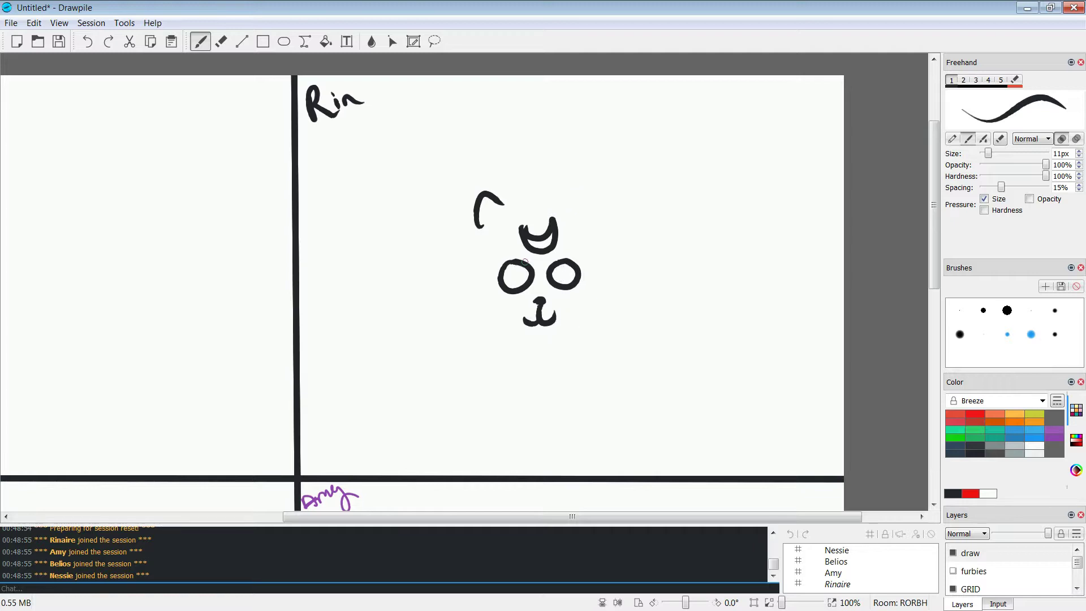
key("ctrl+z")
Step: Draw a fox-like head in the upper-right panel with a long snout, small nose, two tall eyes and ragged cheek fur
scroll(638, 105, "down", 2)
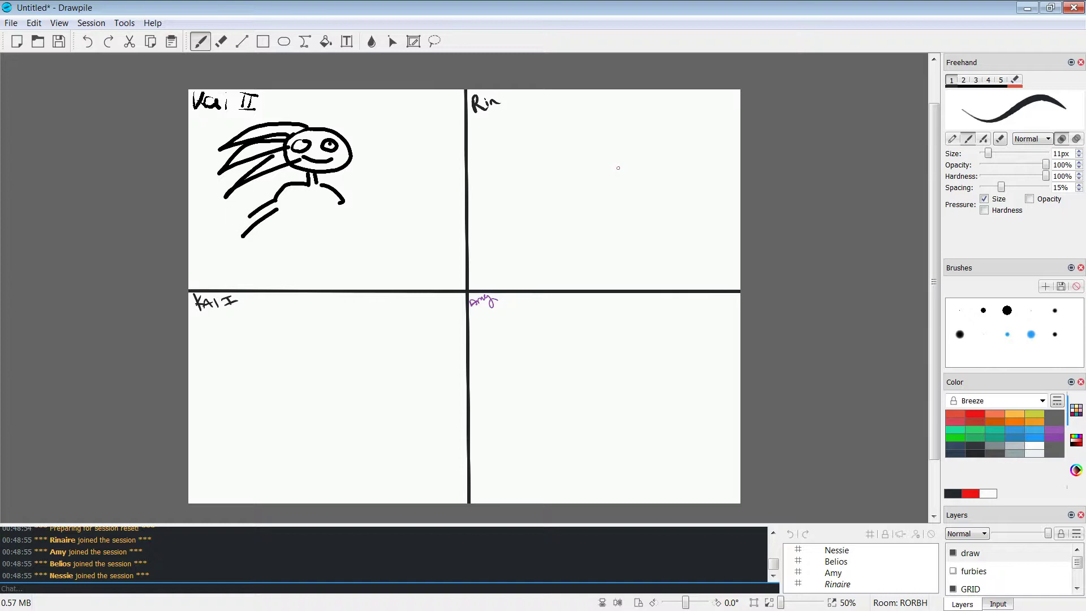
scroll(618, 168, "up", 1)
scroll(652, 140, "up", 3)
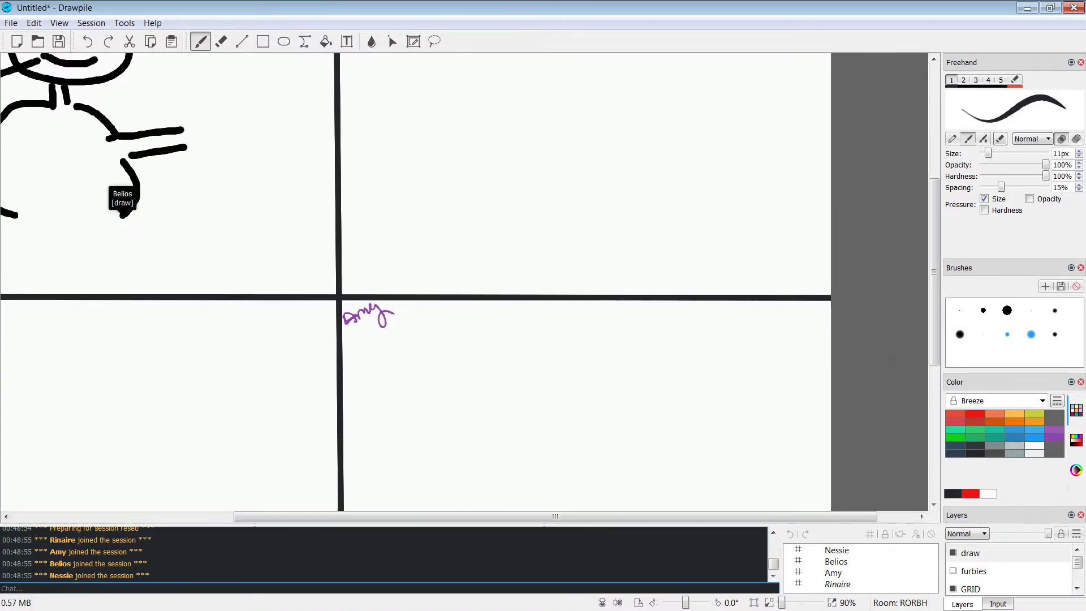
scroll(416, 281, "up", 5)
left_click_drag(933, 204, 934, 209)
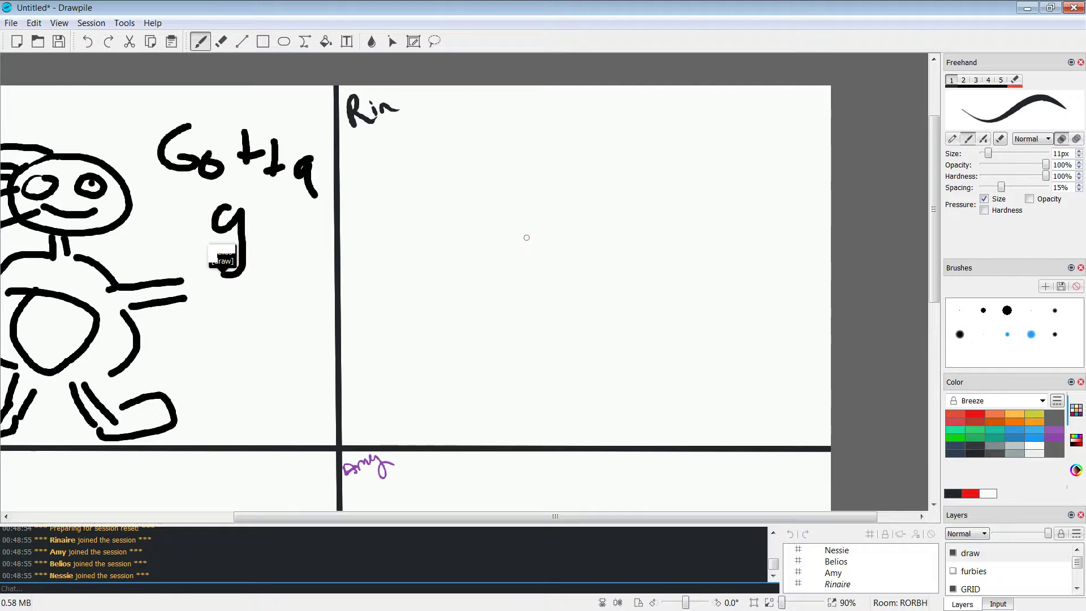
mouse_move(527, 232)
left_mouse_down()
mouse_move(584, 224)
mouse_move(519, 241)
mouse_move(547, 255)
mouse_move(578, 249)
mouse_move(588, 194)
mouse_move(594, 223)
mouse_move(614, 194)
mouse_move(619, 227)
left_mouse_up()
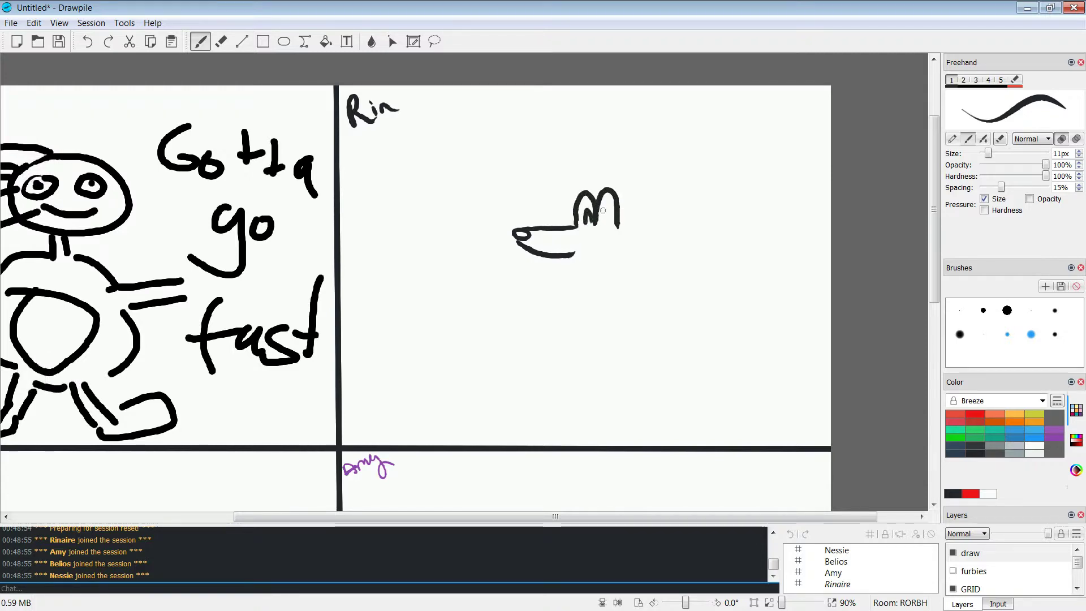
left_click_drag(605, 218, 612, 221)
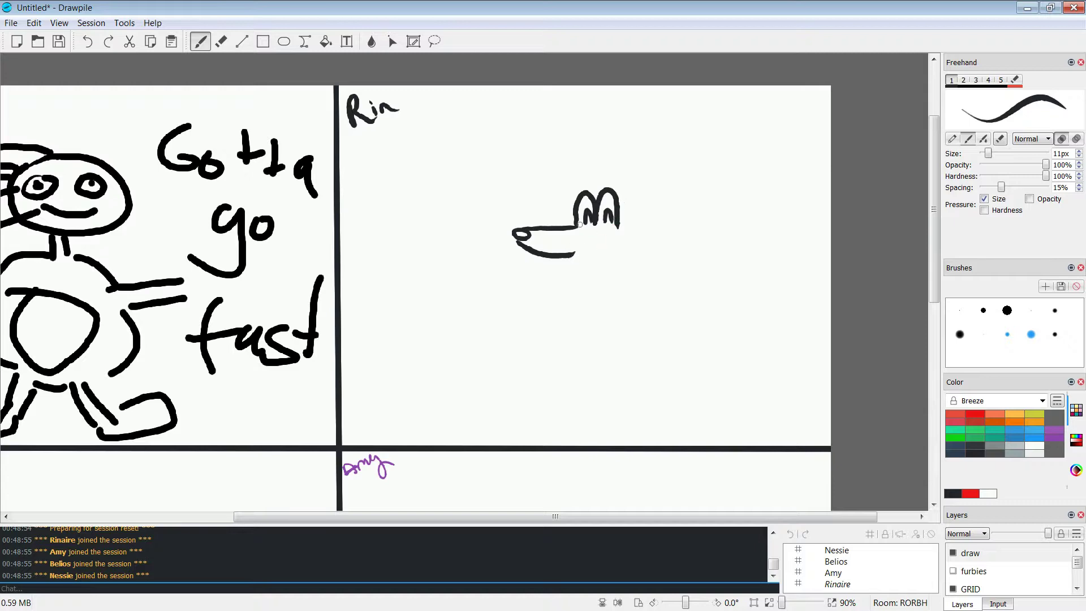
left_click_drag(650, 250, 642, 259)
left_click_drag(569, 257, 575, 225)
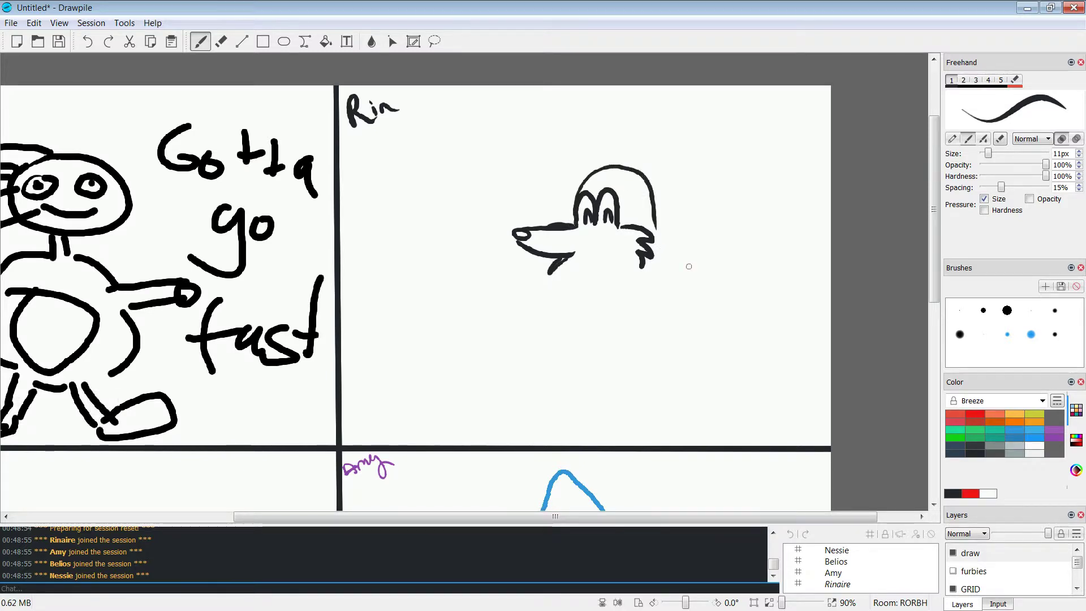
Step: Undo the rounded head outline and draw a straighter forehead line with two pointed ears instead
key("ctrl+z")
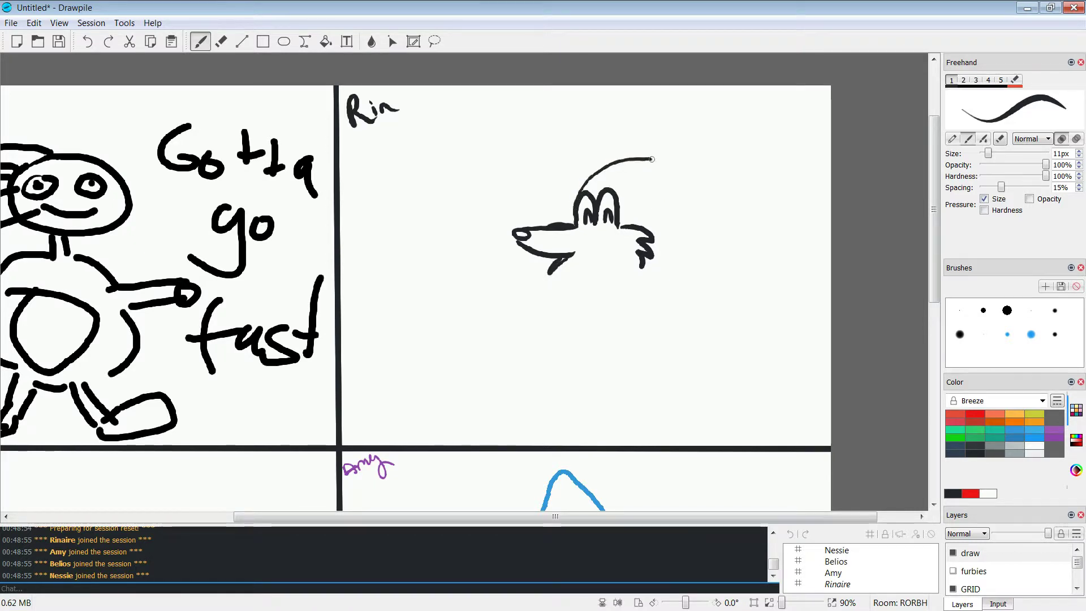
key("ctrl+z")
mouse_move(567, 224)
left_mouse_down()
mouse_move(658, 184)
mouse_move(663, 207)
left_mouse_up()
key("ctrl+z")
mouse_move(567, 218)
left_mouse_down()
mouse_move(571, 166)
mouse_move(592, 129)
mouse_move(671, 181)
left_mouse_up()
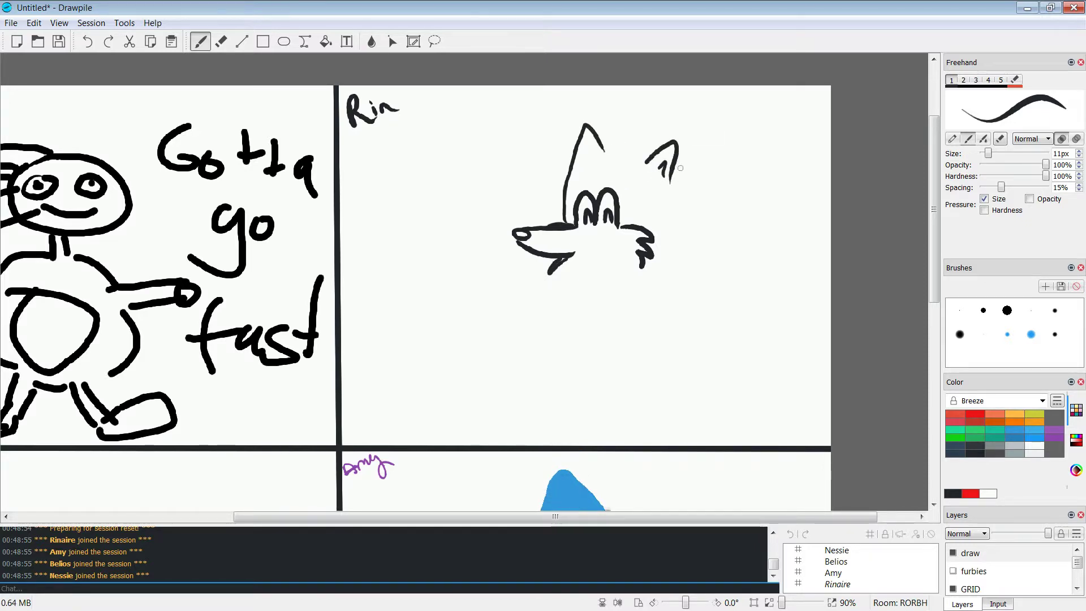
left_click_drag(578, 153, 598, 152)
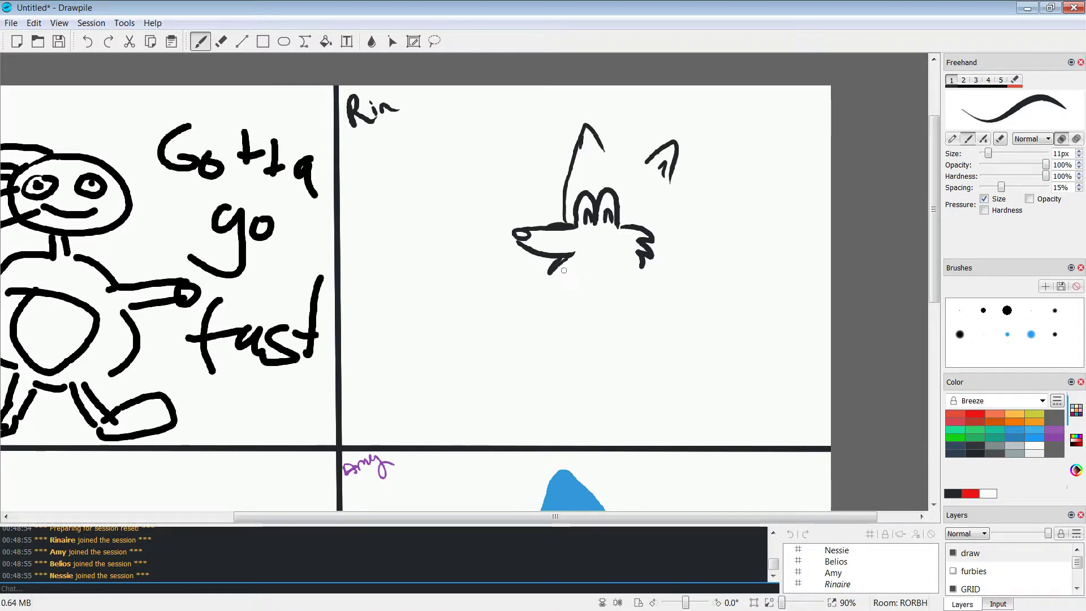
Step: Add the fox's jaw and smile, draw a spiky tuft between its ears, and undo the stray line behind the head
left_click_drag(552, 272, 574, 273)
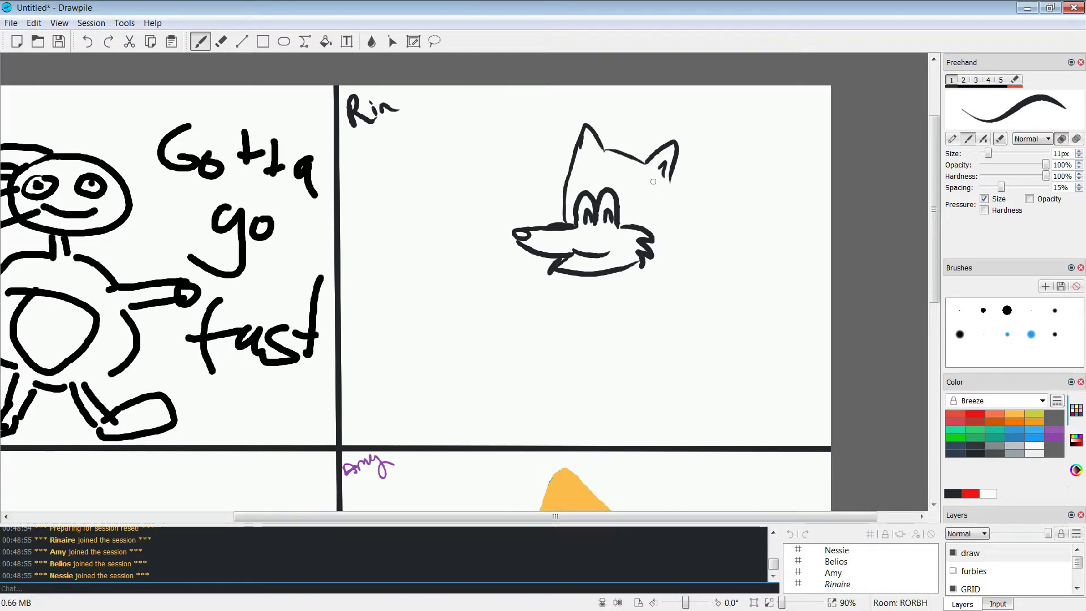
mouse_move(605, 149)
left_mouse_down()
mouse_move(612, 121)
mouse_move(647, 154)
left_mouse_up()
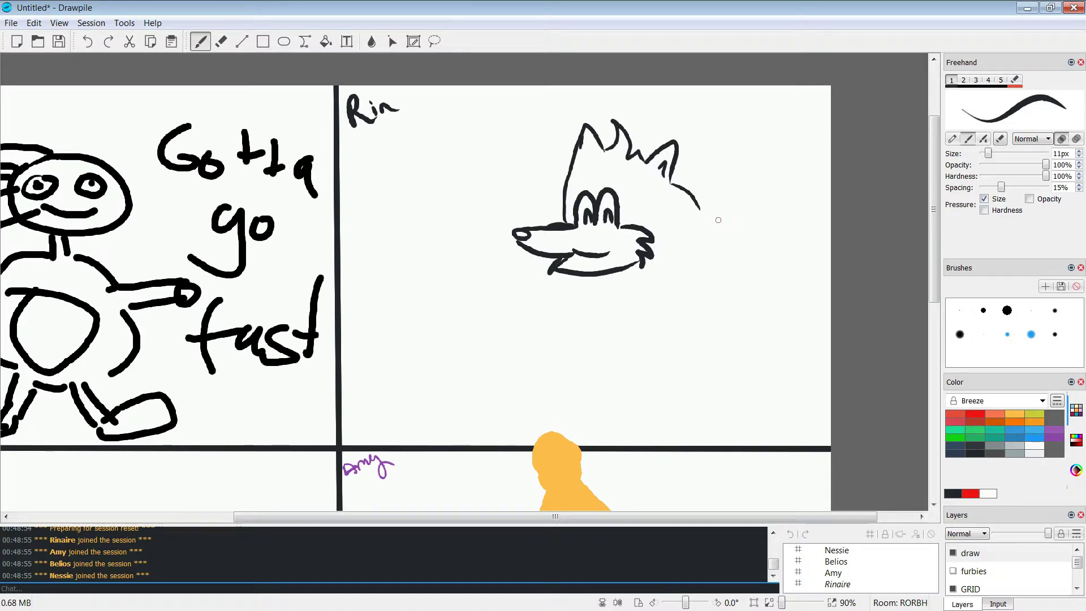
key("ctrl+z")
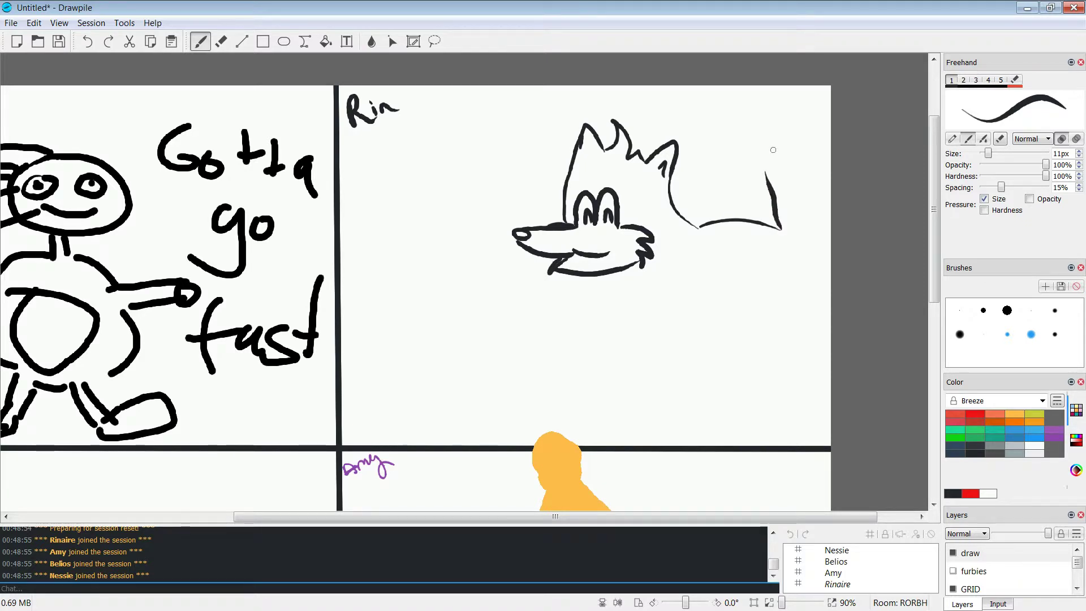
Step: Undo the last stroke behind the fox's back, and draw its upright tail as pointed strokes covered by a dense oval scribble
key("ctrl+z")
left_click_drag(781, 226, 760, 145)
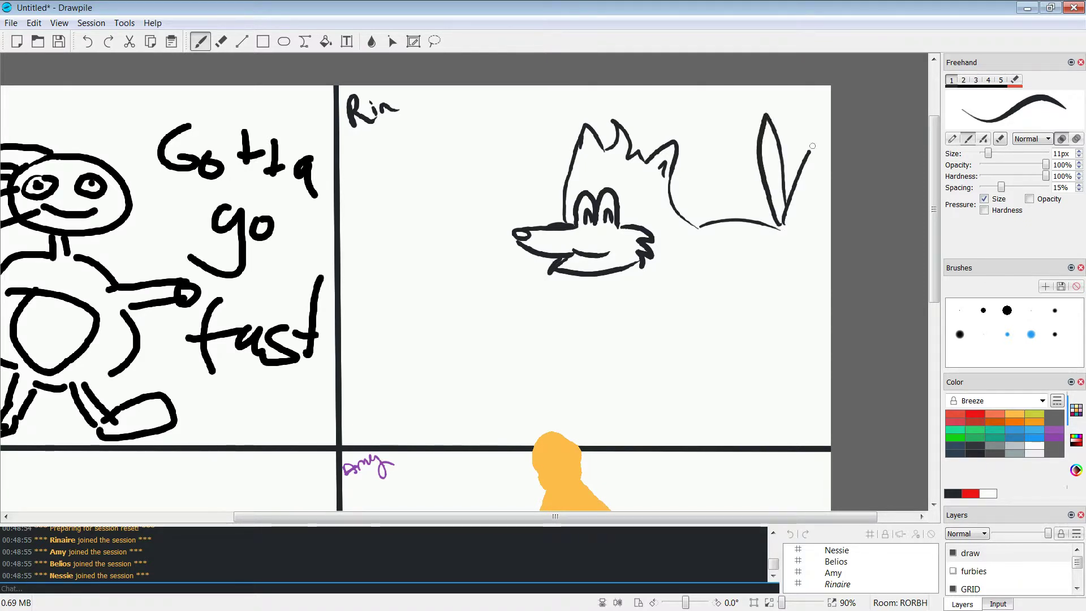
mouse_move(779, 225)
left_mouse_down()
mouse_move(728, 156)
mouse_move(772, 223)
left_mouse_up()
mouse_move(803, 124)
left_mouse_down()
mouse_move(774, 126)
mouse_move(706, 193)
mouse_move(803, 136)
mouse_move(724, 186)
left_mouse_up()
mouse_move(803, 109)
left_mouse_down()
mouse_move(712, 170)
mouse_move(854, 191)
left_mouse_up()
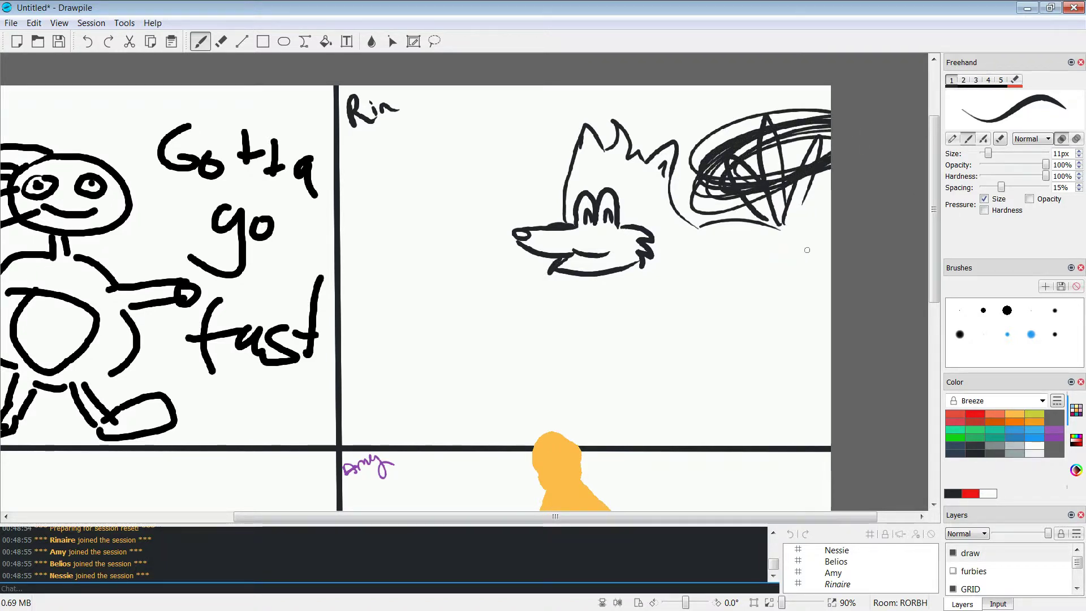
Step: Draw the fox's rump, front and hind legs with oval paws, and a curved belly line joining the legs
left_click_drag(800, 230, 797, 300)
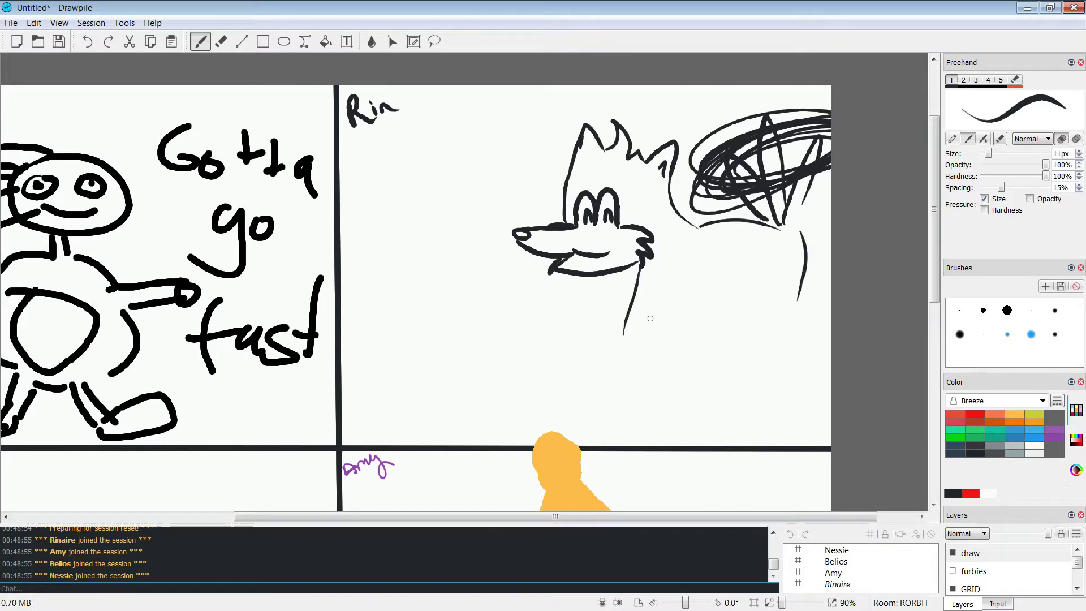
left_click_drag(628, 336, 617, 340)
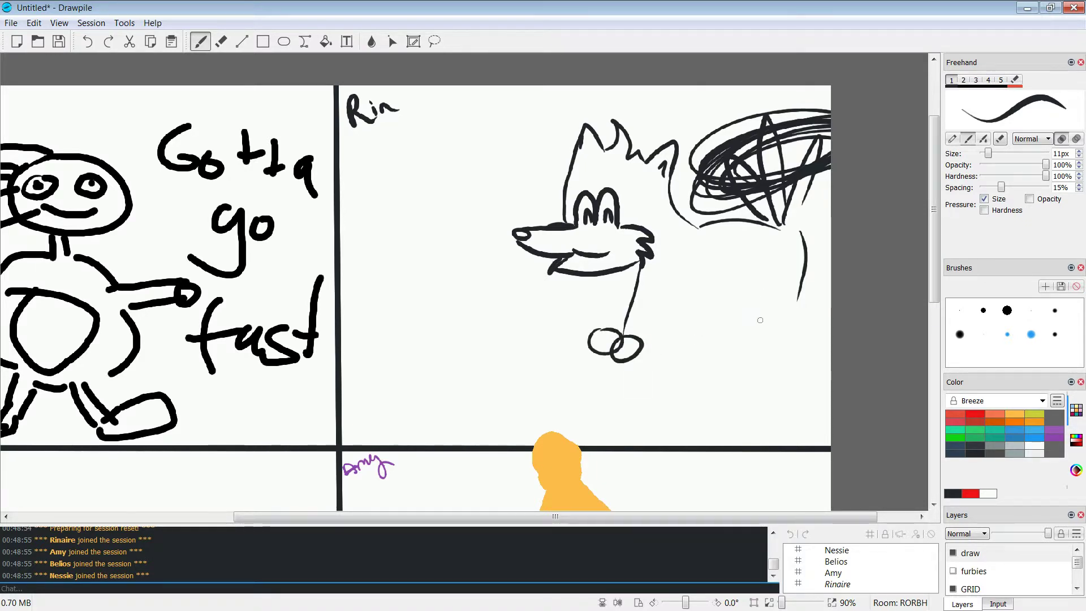
left_click_drag(753, 273, 762, 325)
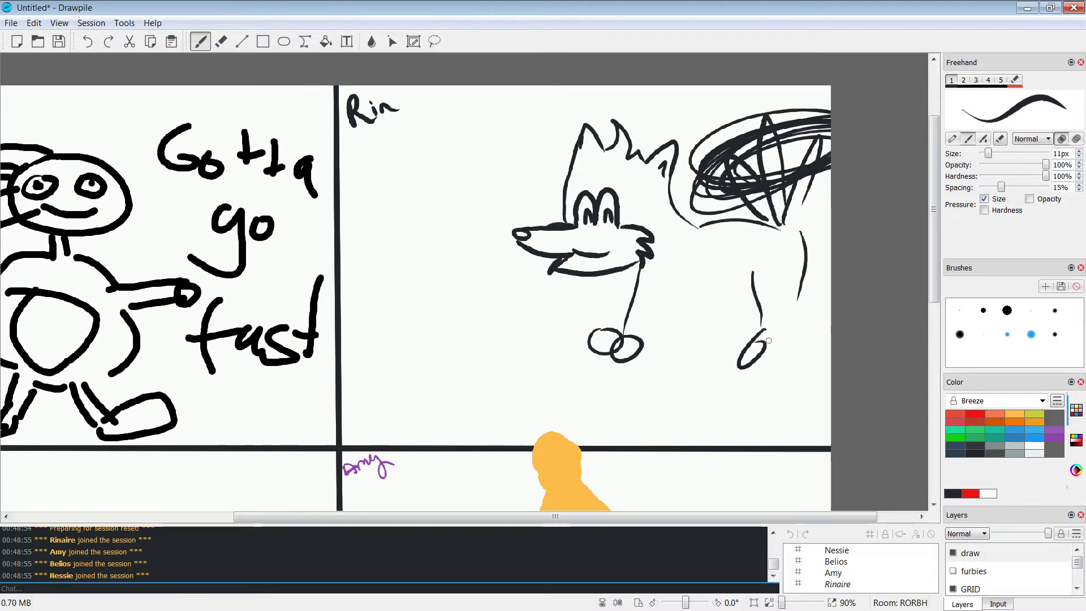
left_click_drag(645, 344, 758, 309)
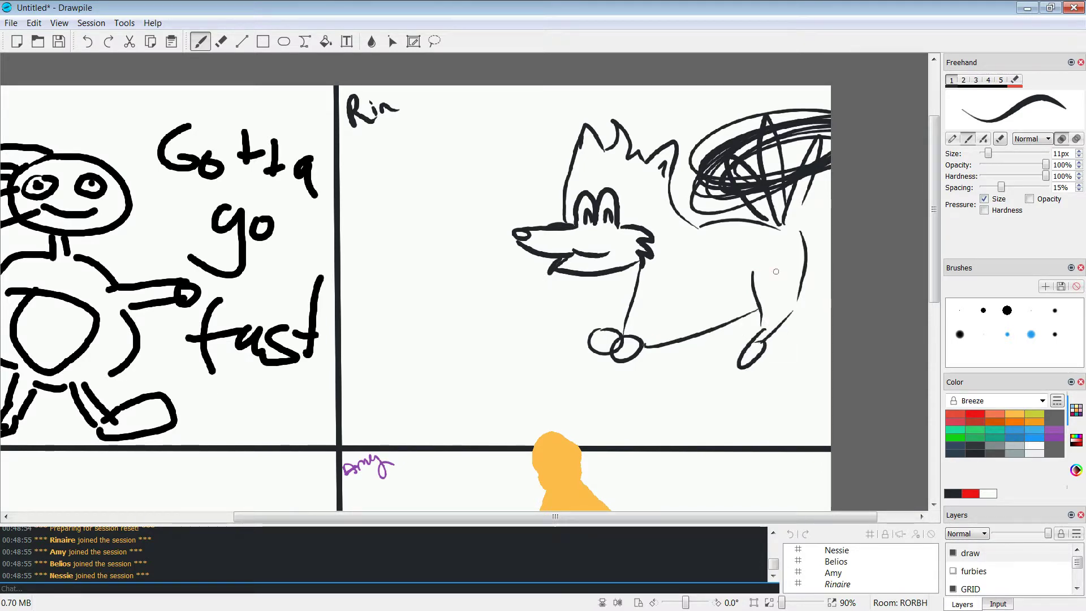
mouse_move(632, 336)
left_mouse_down()
mouse_move(656, 306)
mouse_move(755, 289)
left_mouse_up()
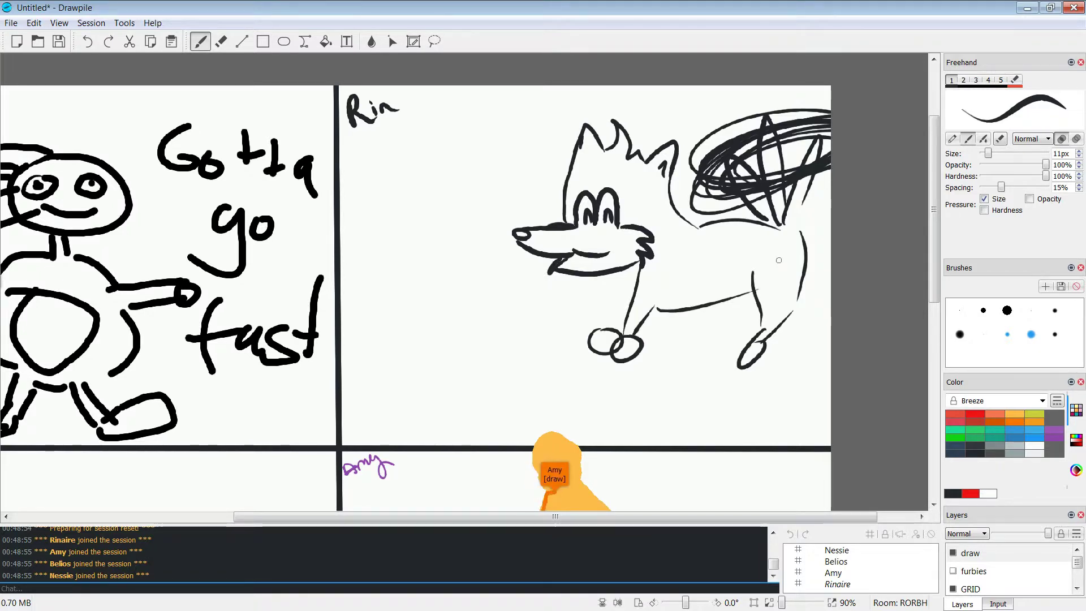
left_click_drag(655, 306, 753, 295)
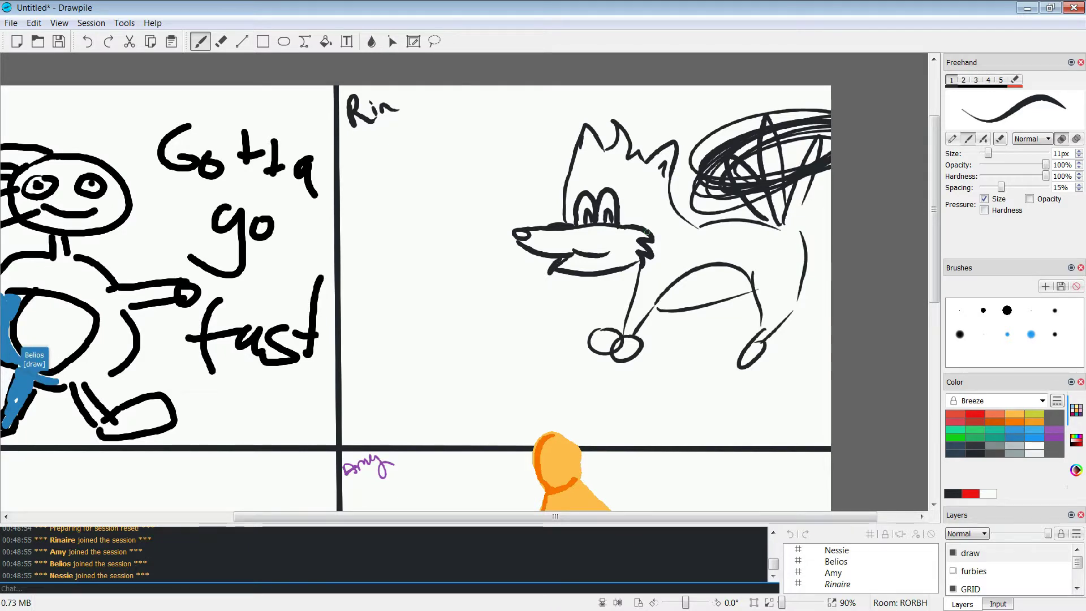
Step: Erase the fox's long snout and redraw it as a wide muzzle with ragged cheek fur and a small dark nose
key("6")
mouse_move(573, 261)
left_mouse_down()
mouse_move(510, 261)
mouse_move(568, 234)
mouse_move(508, 244)
mouse_move(559, 225)
mouse_move(525, 234)
mouse_move(541, 229)
mouse_move(553, 252)
mouse_move(542, 232)
left_mouse_up()
key("e")
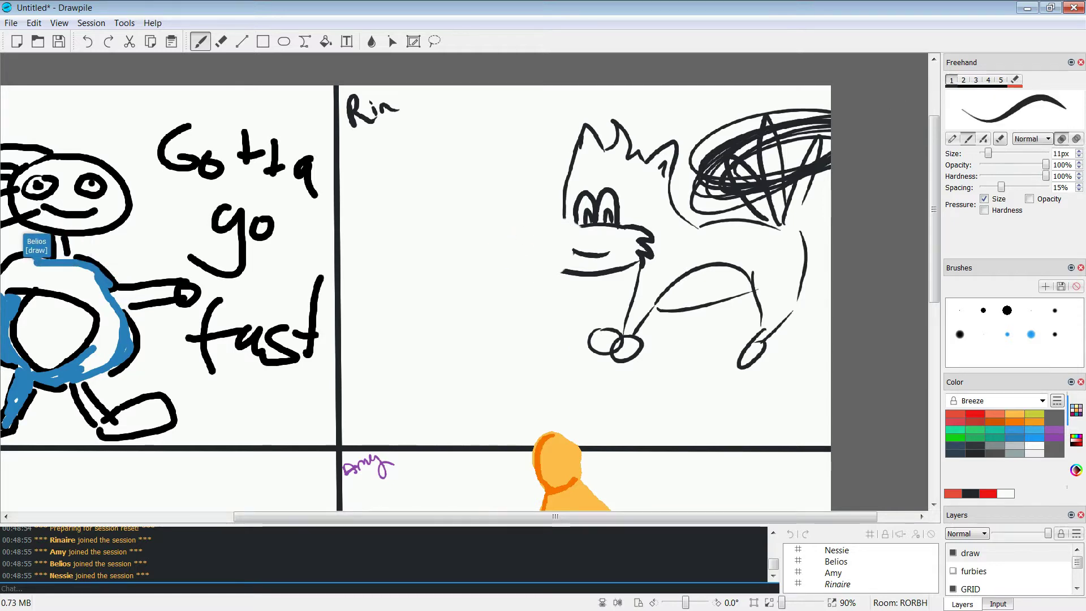
mouse_move(576, 228)
left_mouse_down()
mouse_move(517, 256)
mouse_move(548, 249)
mouse_move(554, 265)
mouse_move(531, 261)
mouse_move(563, 270)
left_mouse_up()
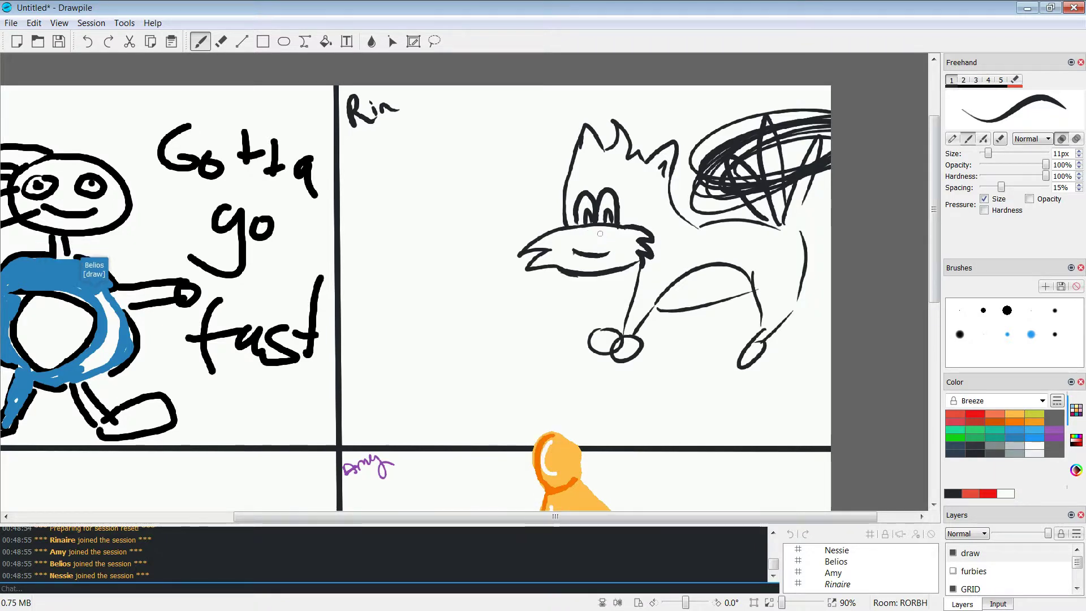
left_click_drag(591, 234, 599, 236)
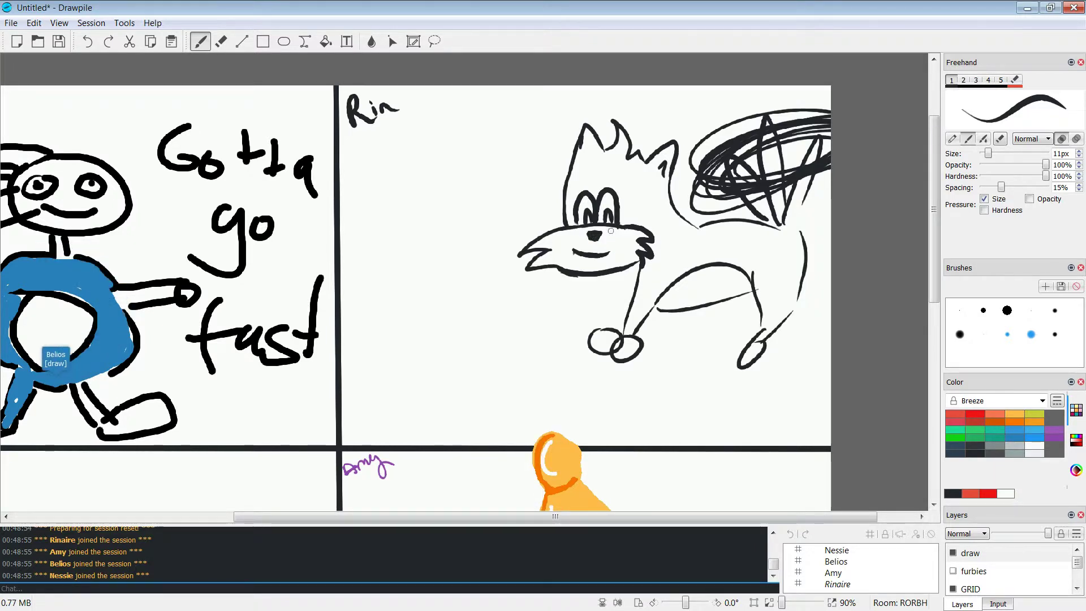
Step: Add the fox's second front leg below its chin
mouse_move(934, 209)
left_mouse_down()
mouse_move(934, 349)
mouse_move(934, 191)
left_mouse_up()
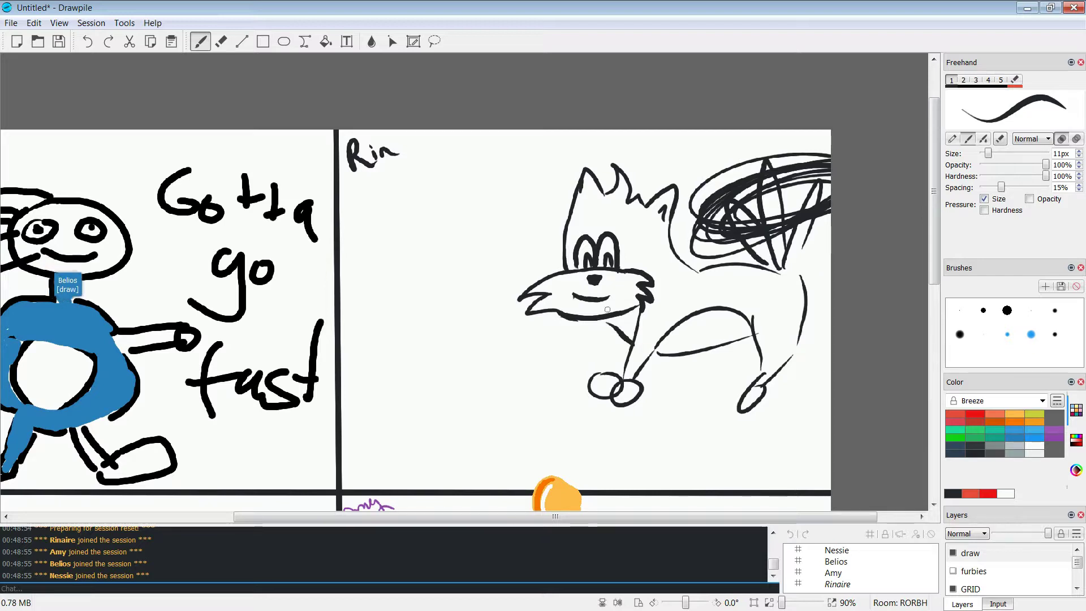
left_click_drag(619, 337, 625, 375)
mouse_move(934, 190)
left_mouse_down()
mouse_move(934, 350)
mouse_move(934, 175)
mouse_move(923, 187)
mouse_move(934, 319)
left_mouse_up()
scroll(922, 188, "up", 5)
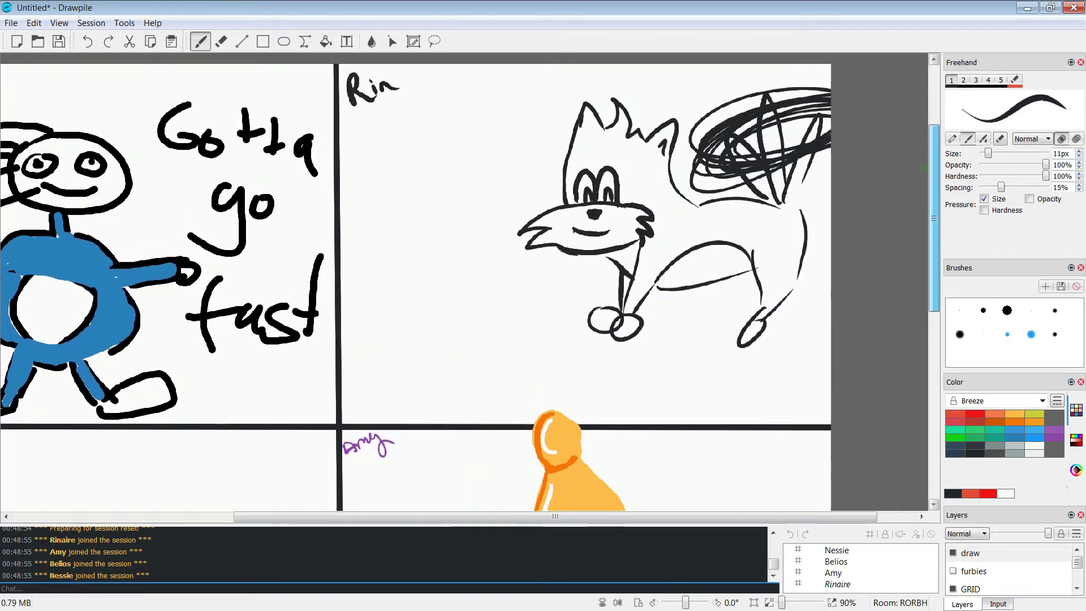
scroll(919, 273, "down", 1)
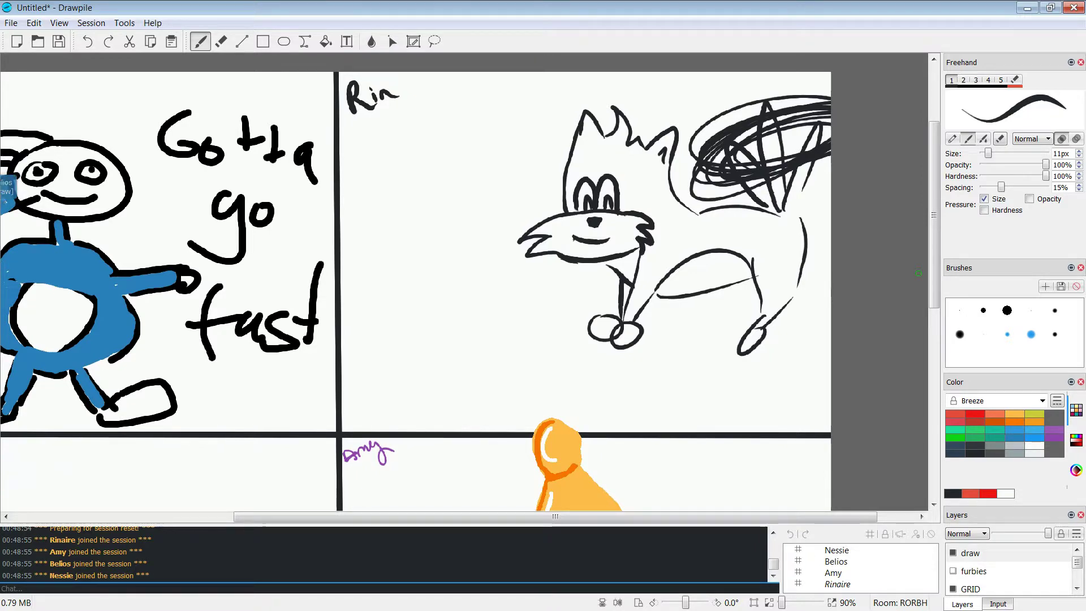
Step: Colour the fox's head, back and legs yellow-orange with a 22 px brush, using loose zigzag strokes
left_click(1014, 413)
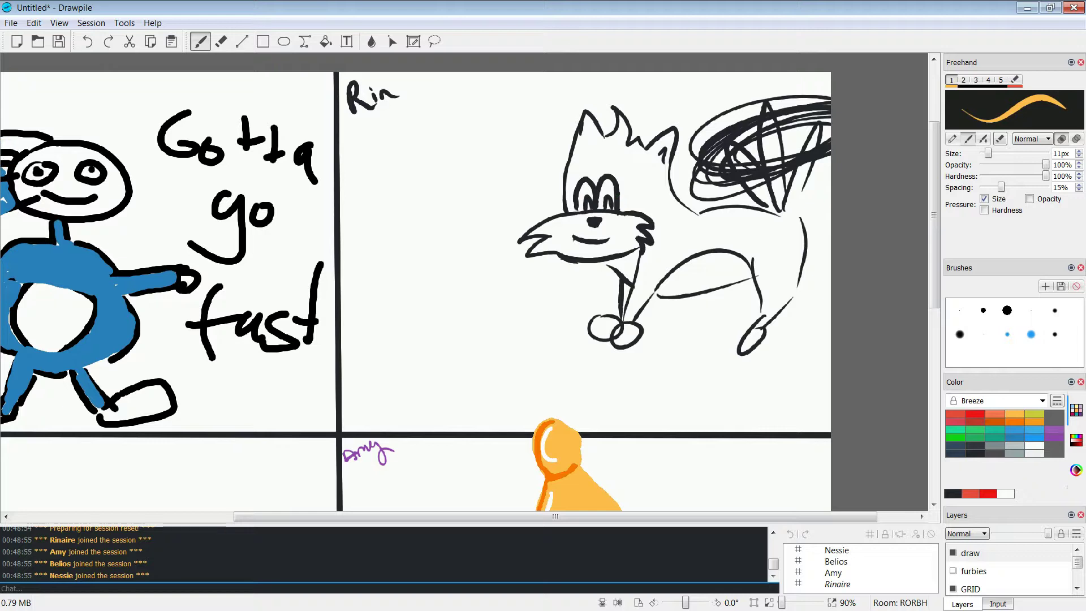
left_click_drag(988, 154, 993, 153)
mouse_move(574, 199)
left_mouse_down()
mouse_move(583, 145)
mouse_move(569, 198)
mouse_move(586, 143)
mouse_move(619, 151)
mouse_move(658, 183)
mouse_move(660, 217)
mouse_move(683, 225)
mouse_move(672, 259)
left_mouse_up()
mouse_move(643, 293)
left_mouse_down()
mouse_move(716, 228)
mouse_move(751, 217)
mouse_move(776, 219)
mouse_move(763, 271)
mouse_move(767, 305)
left_mouse_up()
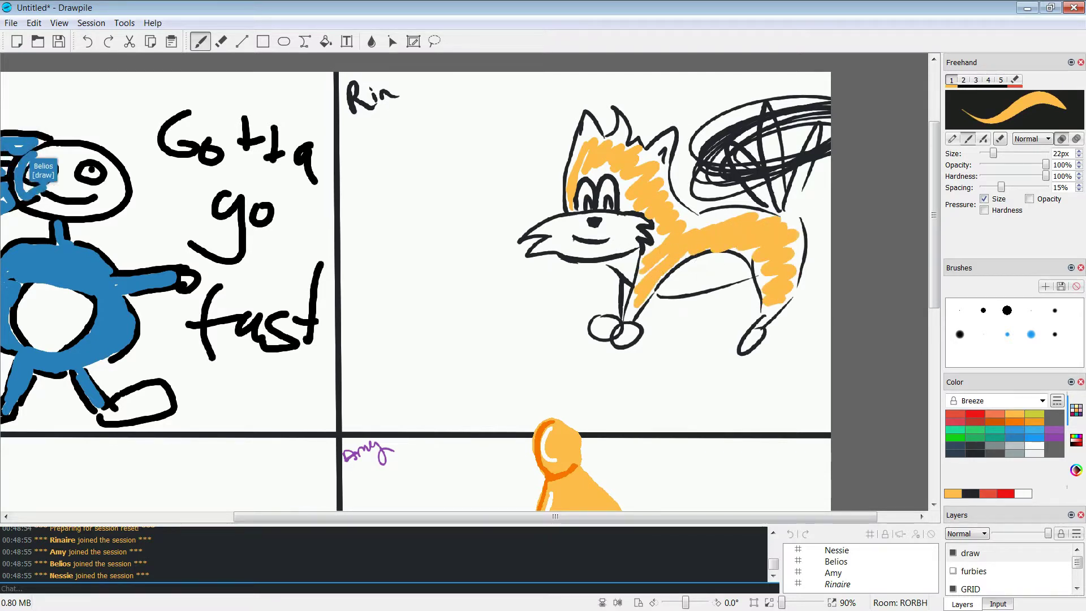
Step: Set the brush to the dark outline colour at 9 px and touch up the fox's nose
left_click(975, 454)
left_click_drag(994, 154, 987, 153)
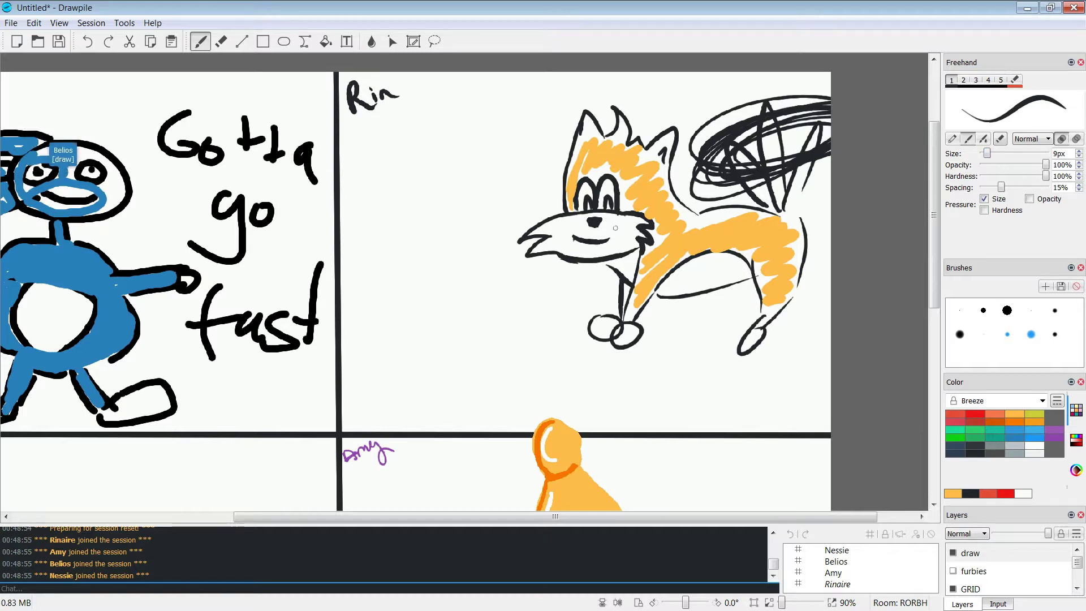
left_click(594, 222)
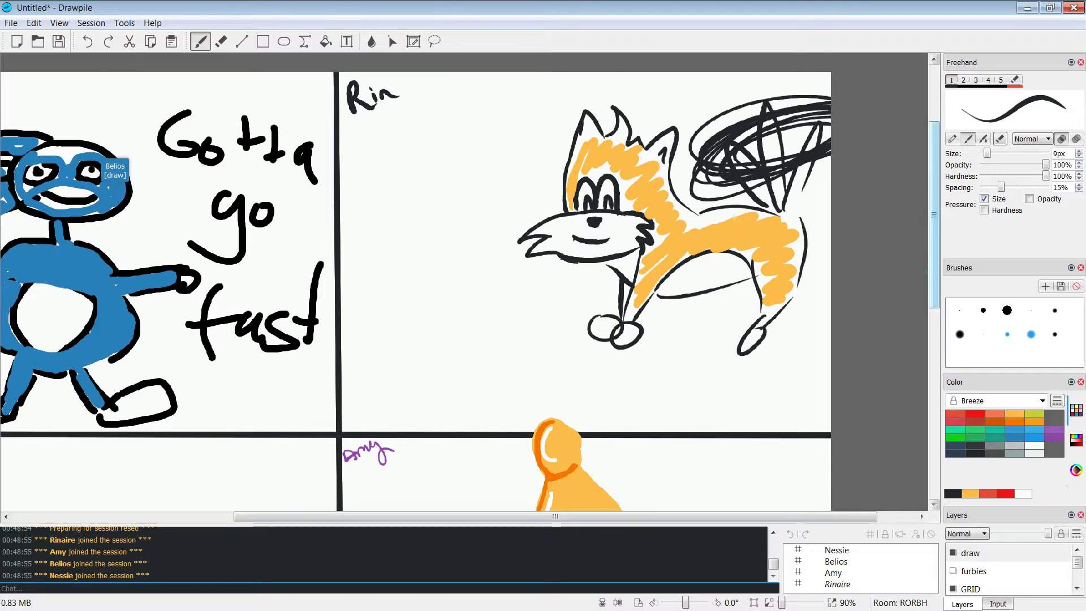
Step: Look over the other participants' drawings in the remaining three panels and return to the fox
scroll(588, 245, "down", 5)
scroll(588, 244, "up", 2)
scroll(416, 282, "down", 2)
scroll(416, 282, "up", 6)
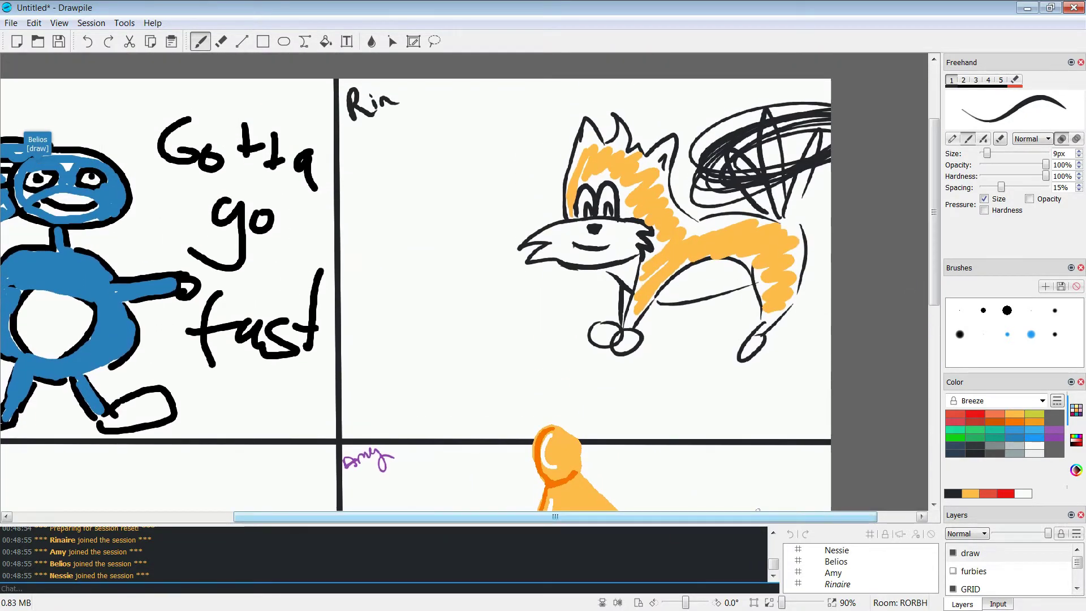
scroll(438, 294, "left", 3)
scroll(470, 282, "down", 6)
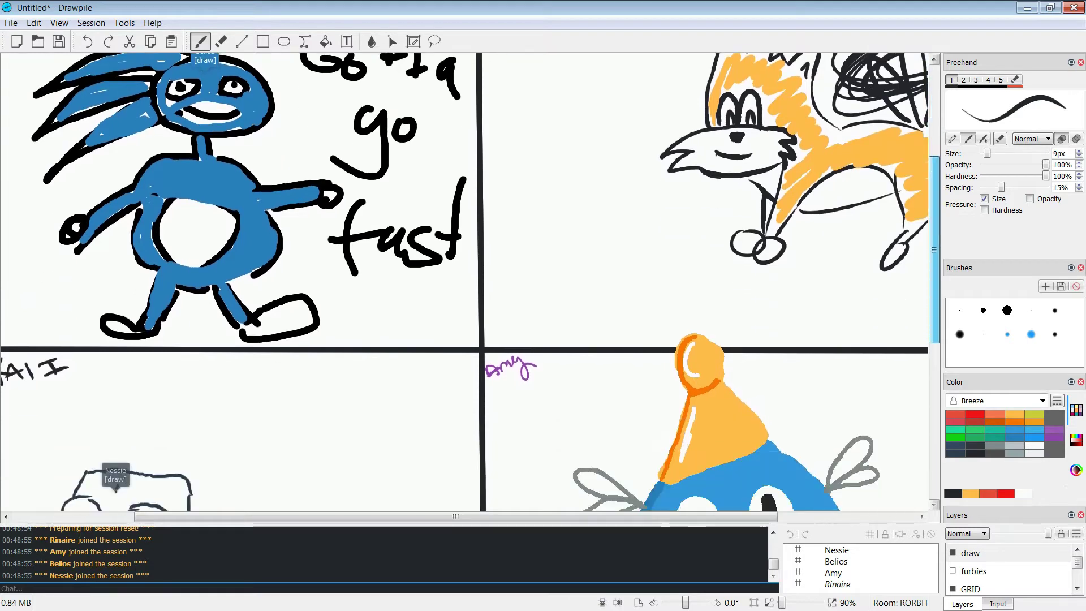
scroll(470, 281, "up", 1)
scroll(469, 282, "up", 6)
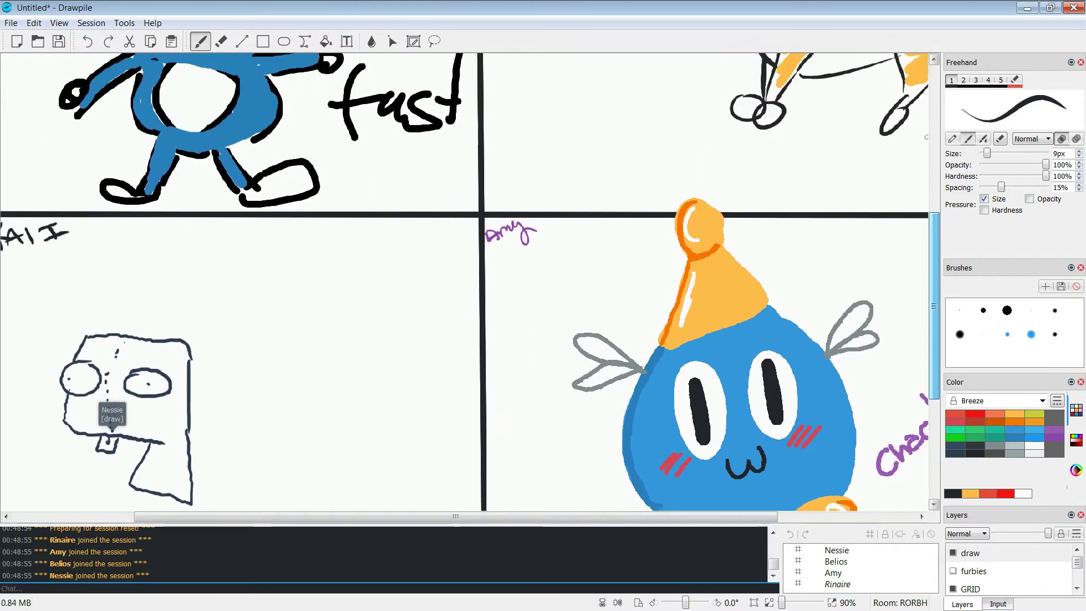
scroll(470, 281, "right", 2)
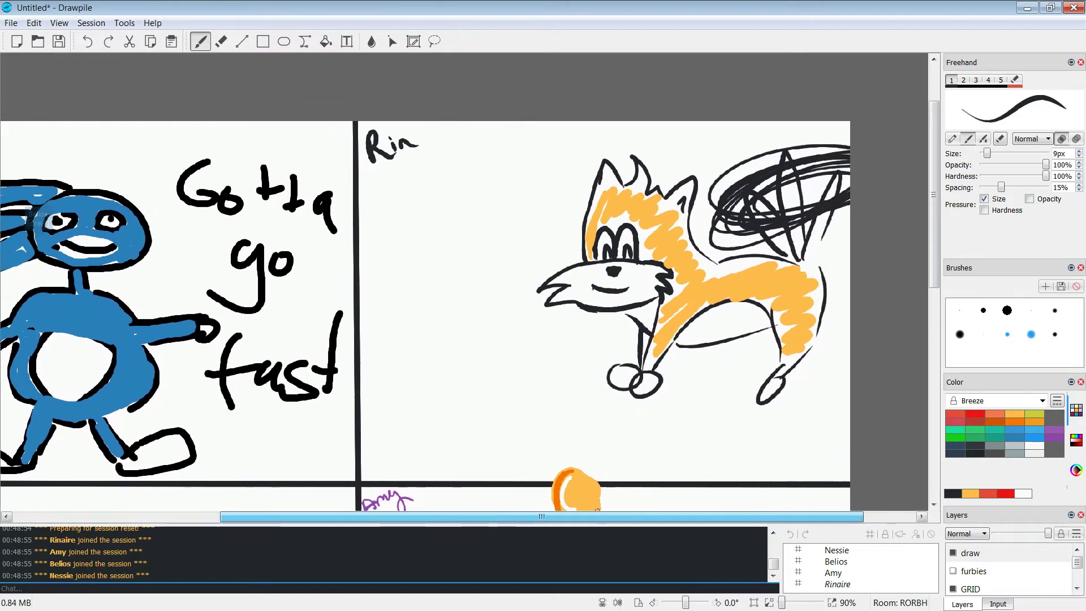
scroll(469, 282, "down", 1)
scroll(469, 282, "down", 5)
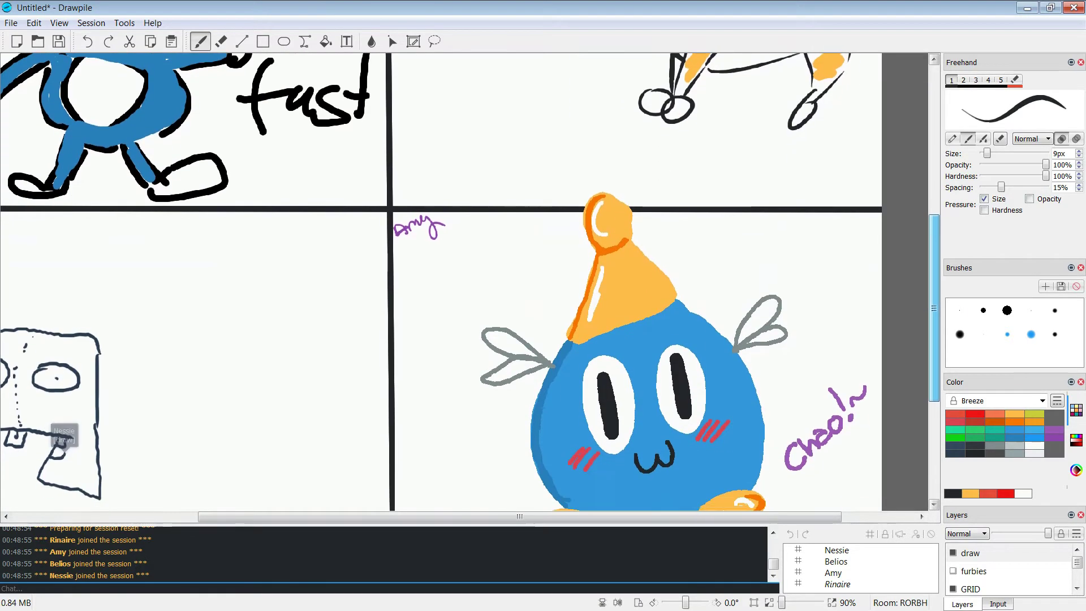
scroll(469, 282, "up", 3)
scroll(469, 282, "down", 1)
scroll(469, 282, "down", 2)
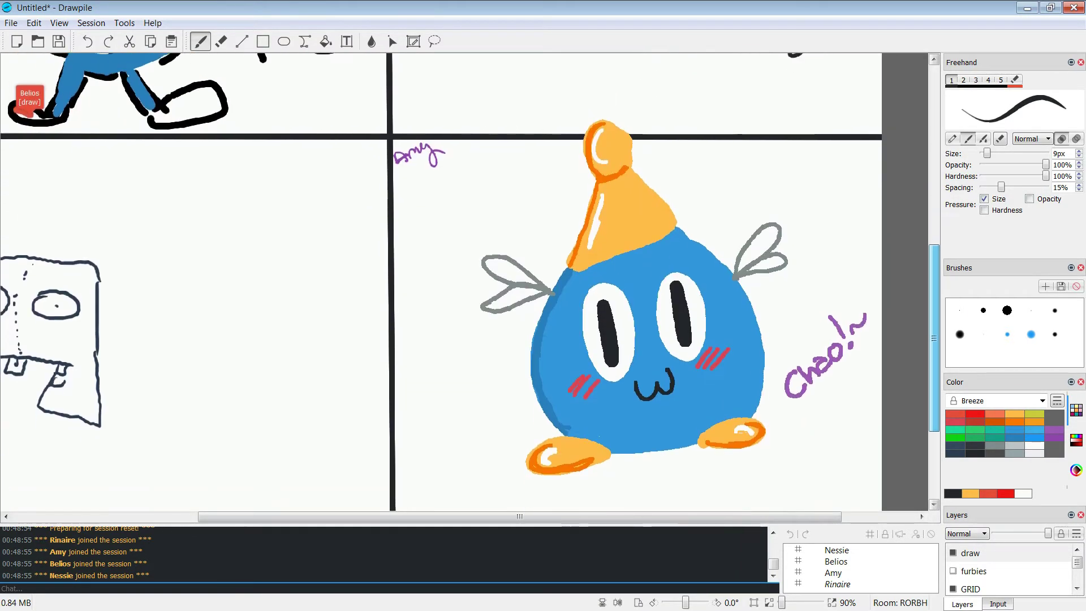
scroll(470, 282, "up", 6)
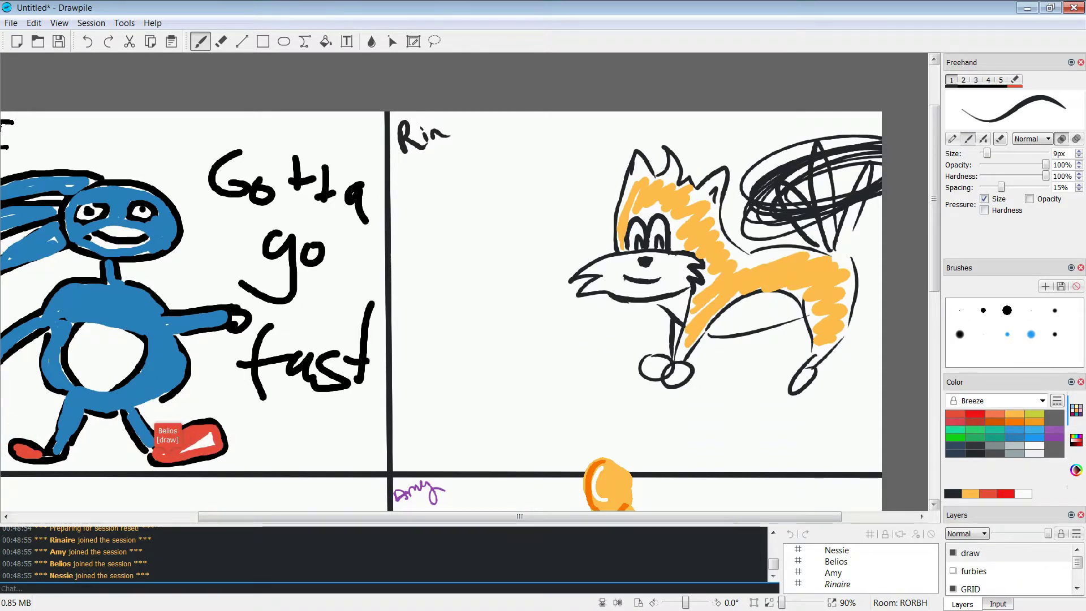
Step: Write "I'll help you Sonic!" with a small heart in yellow-orange in the empty space beside the fox
left_click(1015, 413)
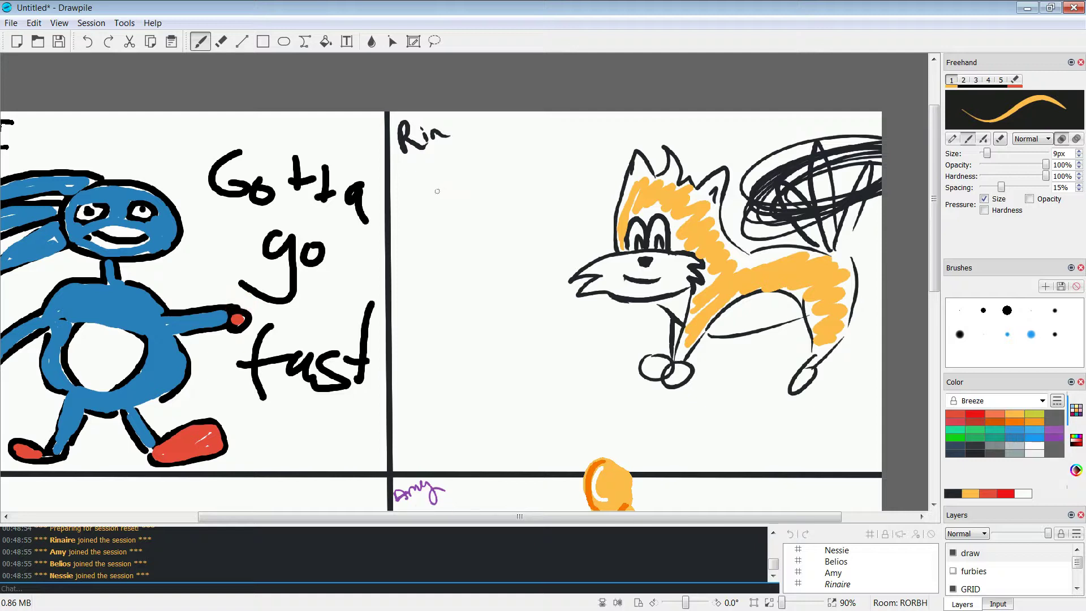
mouse_move(428, 209)
left_mouse_down()
mouse_move(430, 233)
mouse_move(458, 225)
mouse_move(484, 253)
mouse_move(445, 213)
left_mouse_up()
mouse_move(518, 191)
left_mouse_down()
mouse_move(530, 225)
mouse_move(578, 242)
left_mouse_up()
left_click_drag(587, 198, 586, 231)
mouse_move(426, 324)
left_mouse_down()
mouse_move(436, 362)
mouse_move(453, 372)
left_mouse_up()
left_click_drag(466, 316, 510, 310)
mouse_move(472, 393)
left_mouse_down()
mouse_move(469, 435)
mouse_move(512, 408)
mouse_move(542, 415)
left_mouse_up()
left_click_drag(580, 386, 601, 396)
mouse_move(604, 316)
left_mouse_down()
mouse_move(634, 400)
mouse_move(643, 390)
left_mouse_up()
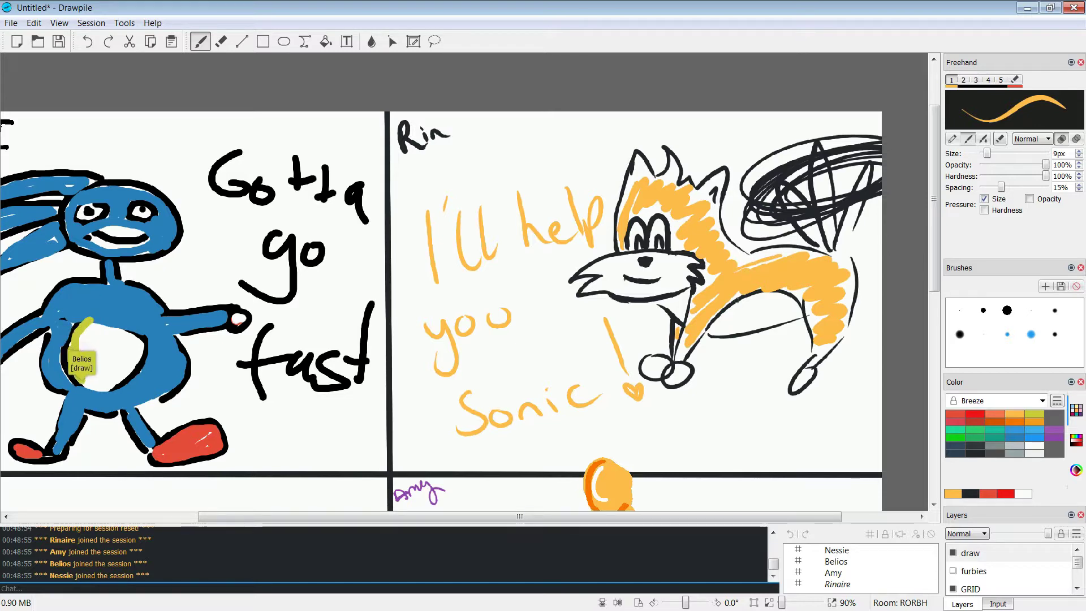
Step: Examine the blue chao drawing and its surroundings in the lower-right panel
scroll(741, 268, "down", 1)
scroll(441, 283, "down", 10)
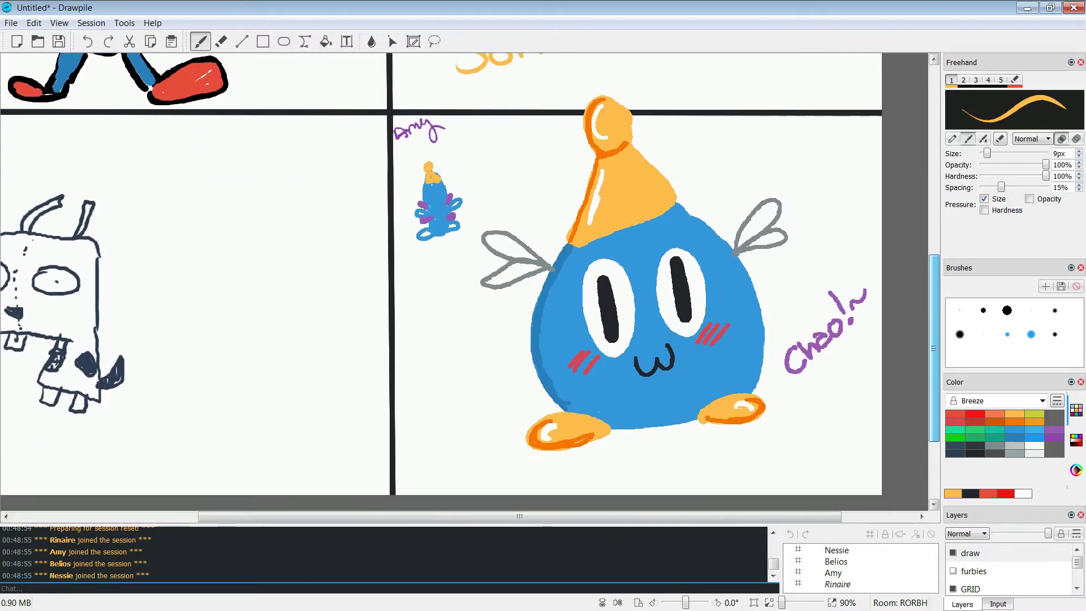
scroll(470, 282, "up", 1)
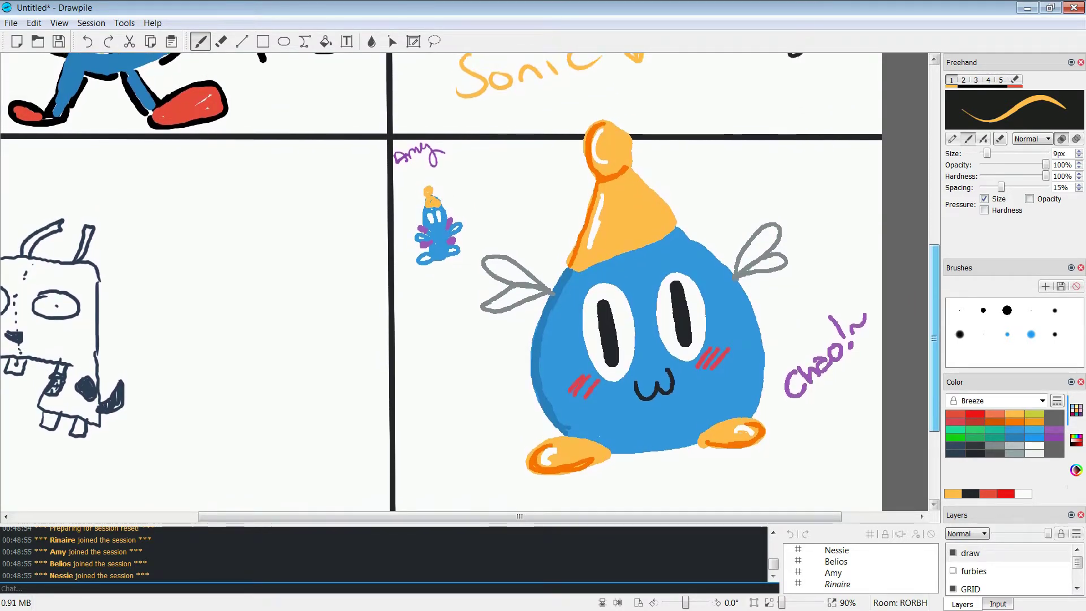
scroll(470, 283, "up", 1)
scroll(470, 283, "down", 1)
scroll(441, 283, "down", 1)
scroll(442, 283, "up", 1)
scroll(442, 283, "up", 1)
scroll(441, 283, "up", 10)
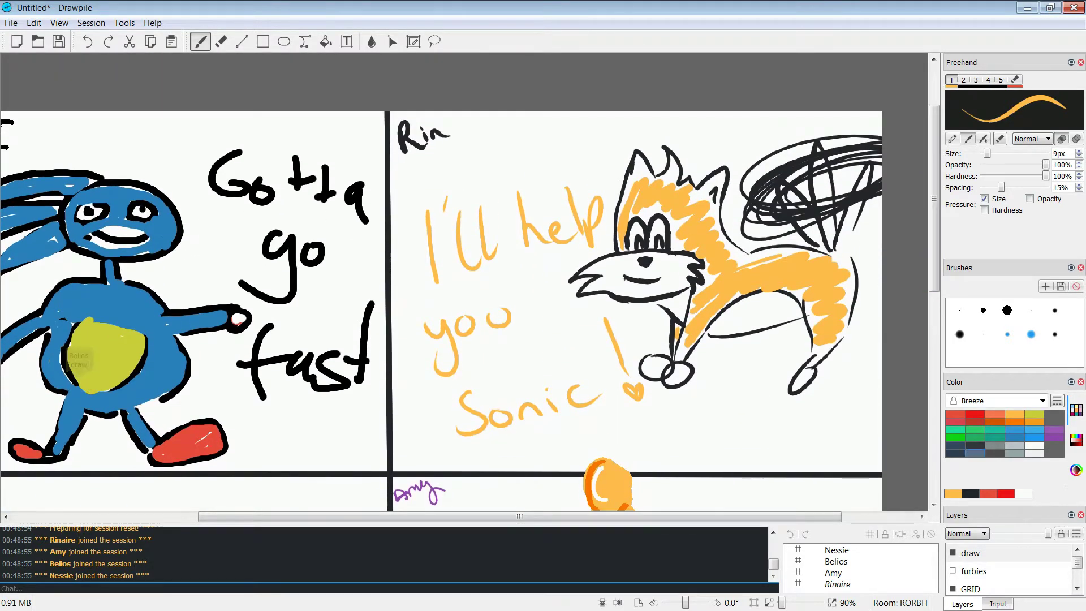
Step: Try shading the body of the dog-like character in the lower-left panel with green strokes, and undo them
left_click(975, 453)
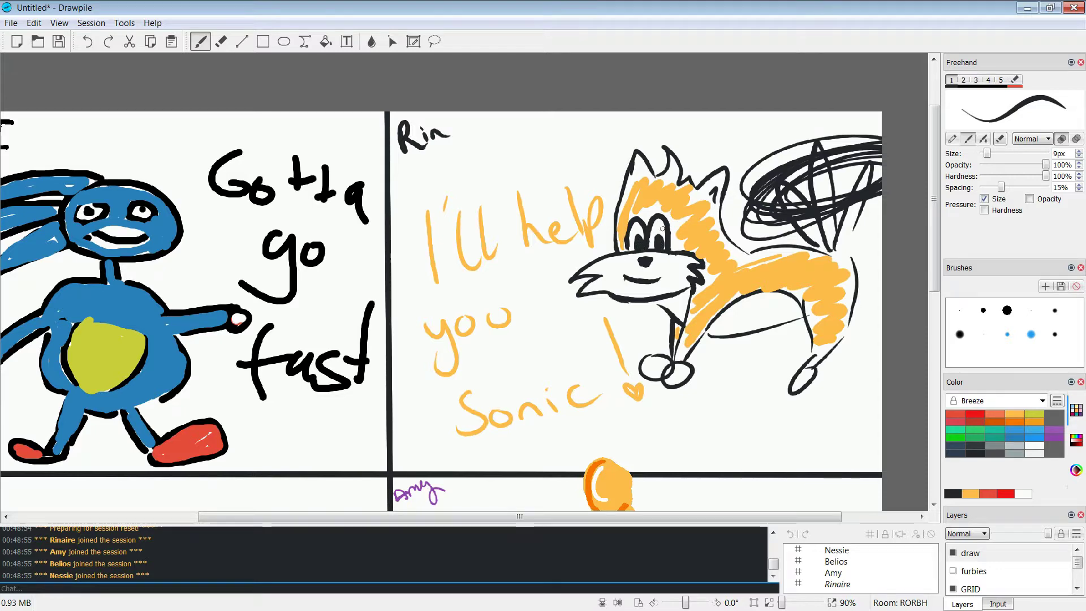
left_click_drag(934, 198, 934, 347)
left_click_drag(824, 516, 722, 517)
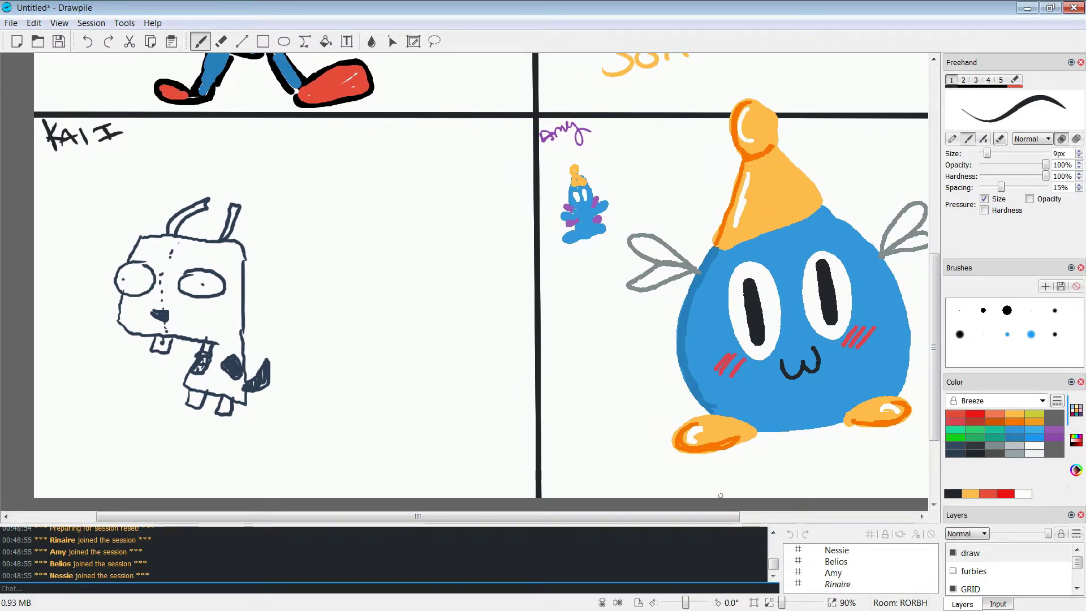
left_click(975, 430)
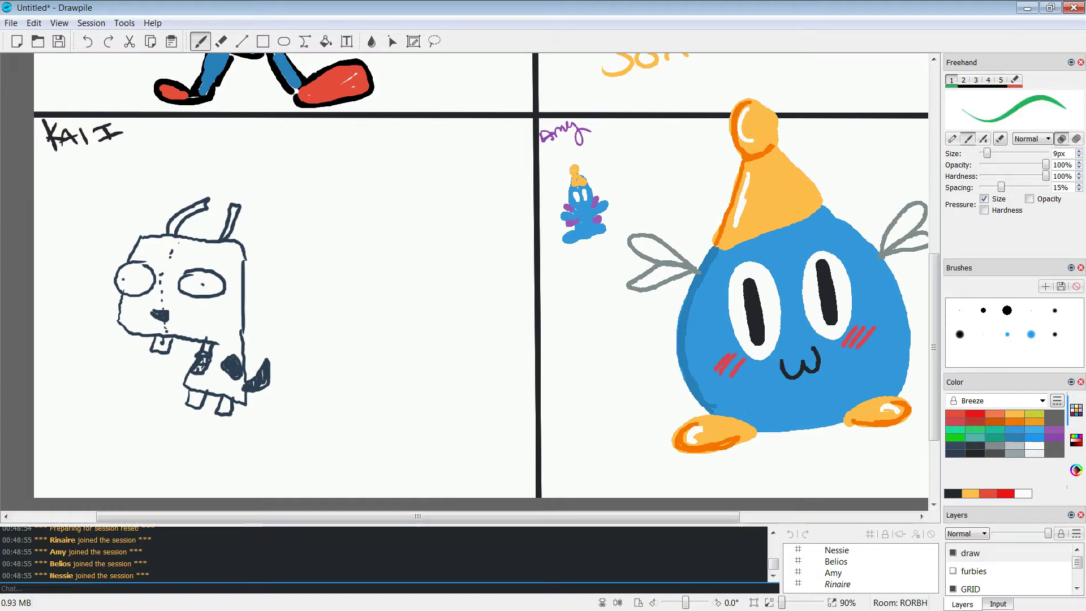
mouse_move(229, 316)
left_mouse_down()
mouse_move(227, 340)
mouse_move(236, 325)
mouse_move(242, 356)
left_mouse_up()
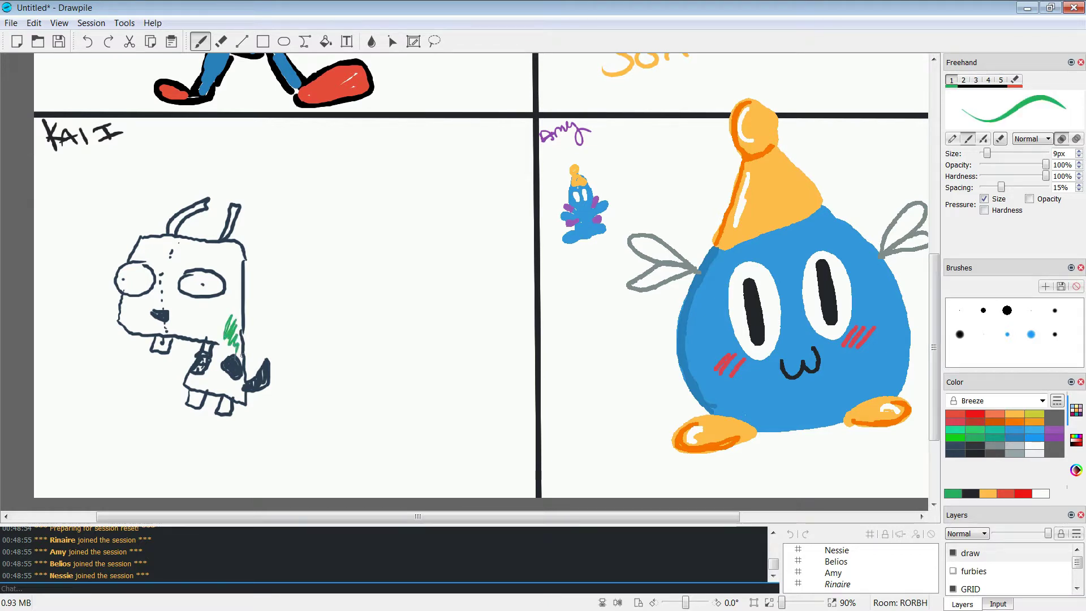
key("ctrl+z")
mouse_move(933, 371)
left_mouse_down()
mouse_move(933, 330)
mouse_move(933, 357)
left_mouse_up()
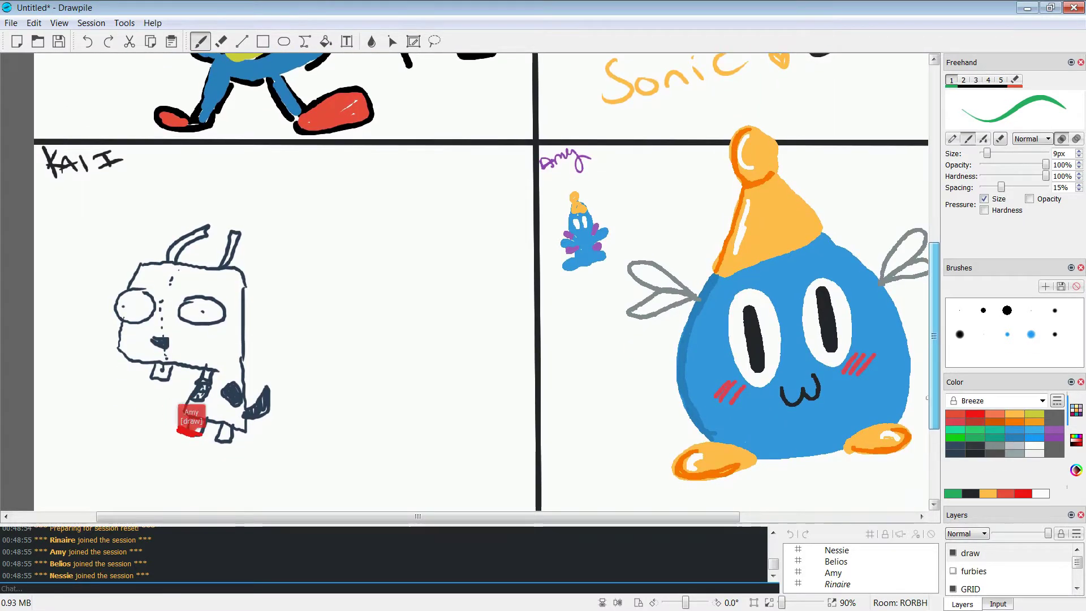
Step: Select the near-black brush colour and look over the finished drawings in all four panels
scroll(926, 404, "up", 5)
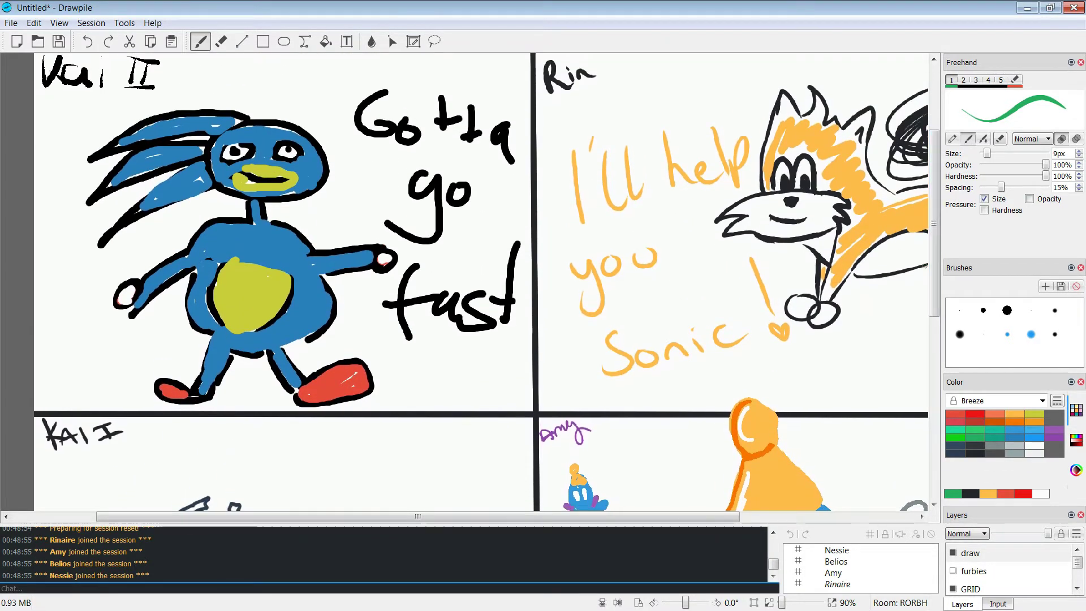
scroll(481, 283, "right", 5)
scroll(703, 495, "left", 6)
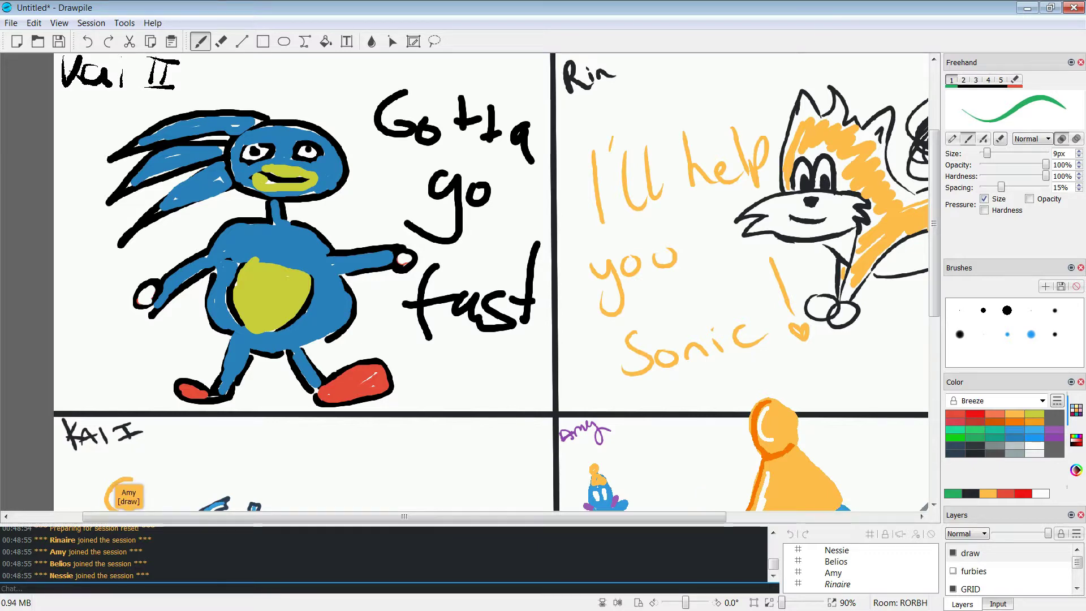
left_click(974, 453)
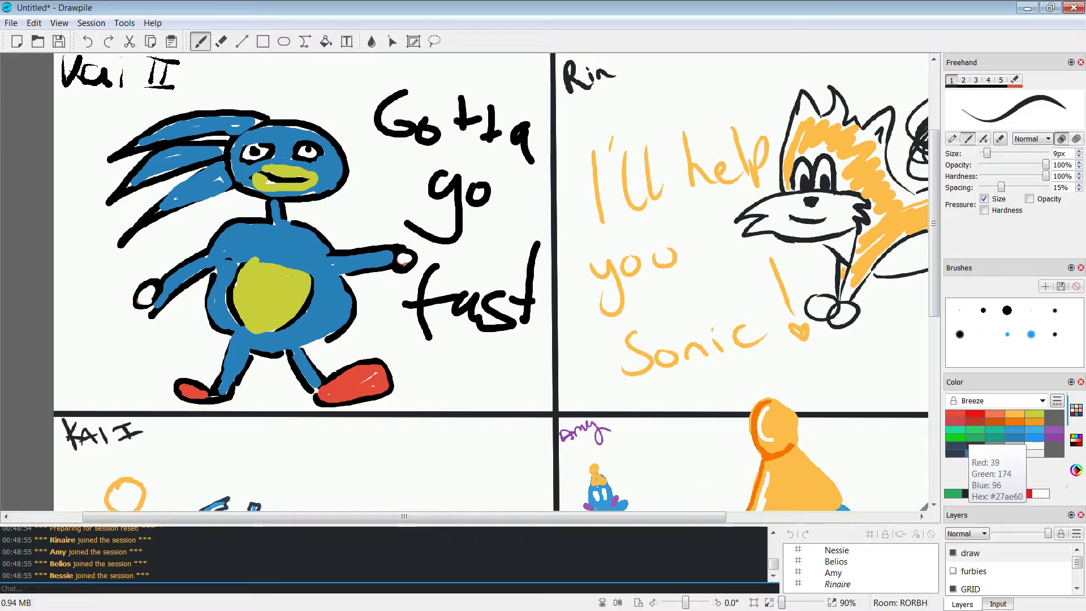
mouse_move(934, 223)
left_mouse_down()
mouse_move(934, 342)
mouse_move(934, 223)
left_mouse_up()
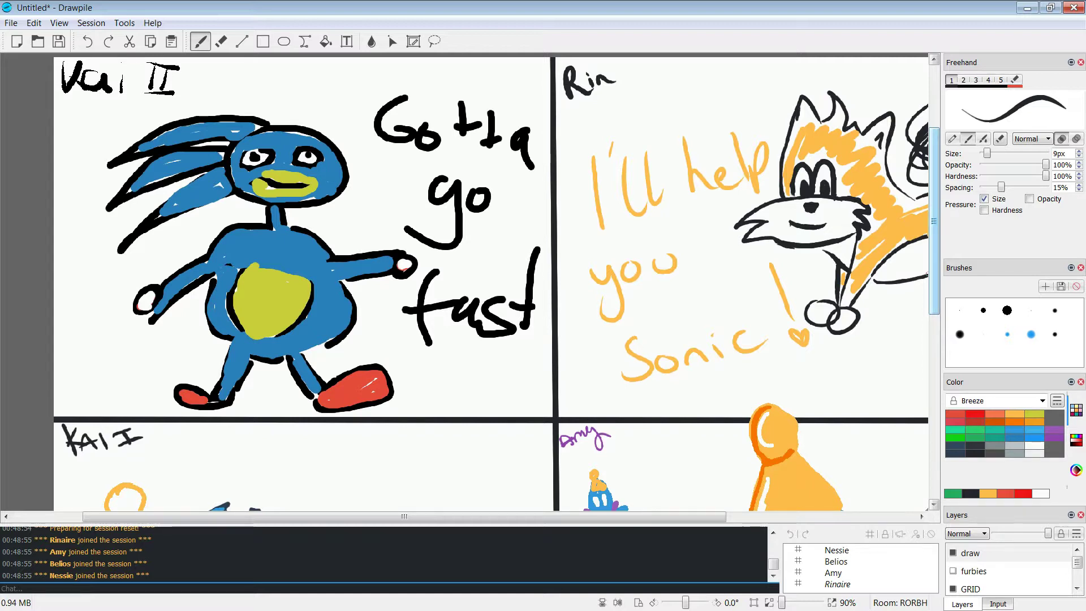
scroll(671, 277, "down", 3)
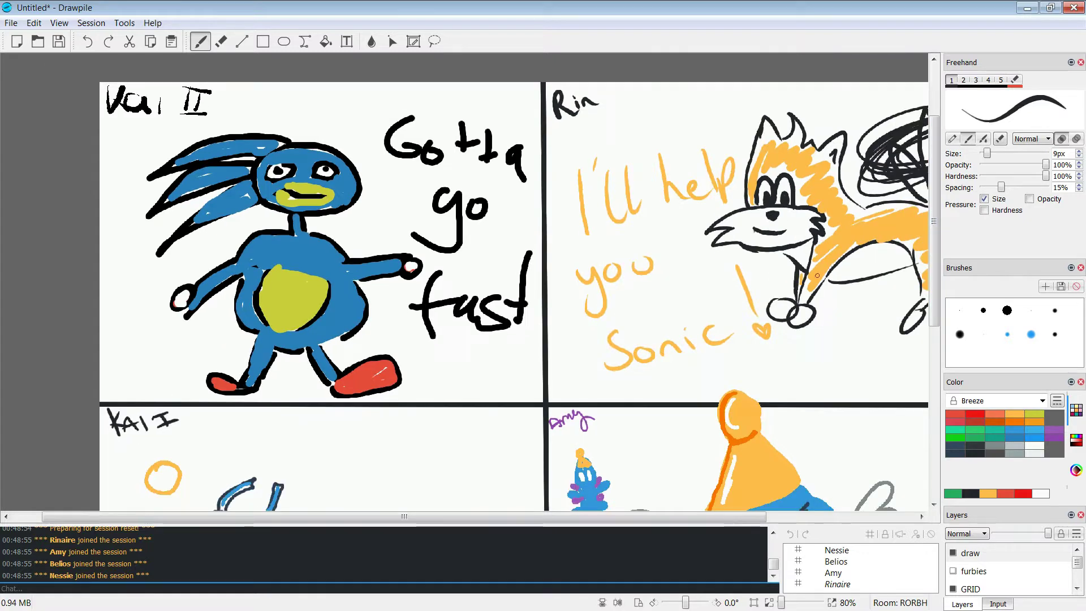
key("ctrl+minus")
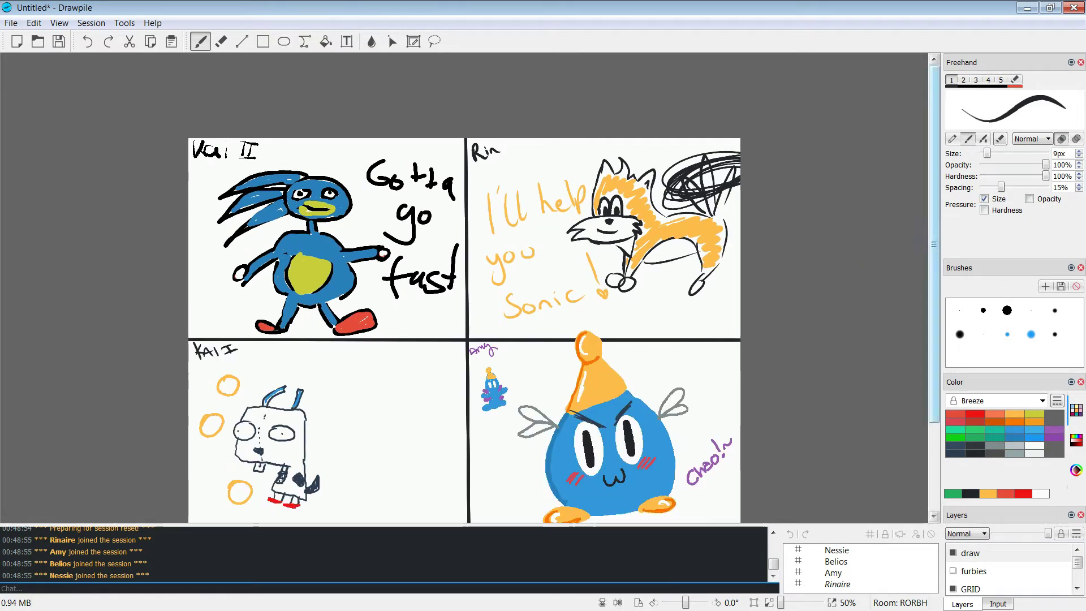
scroll(564, 290, "down", 2)
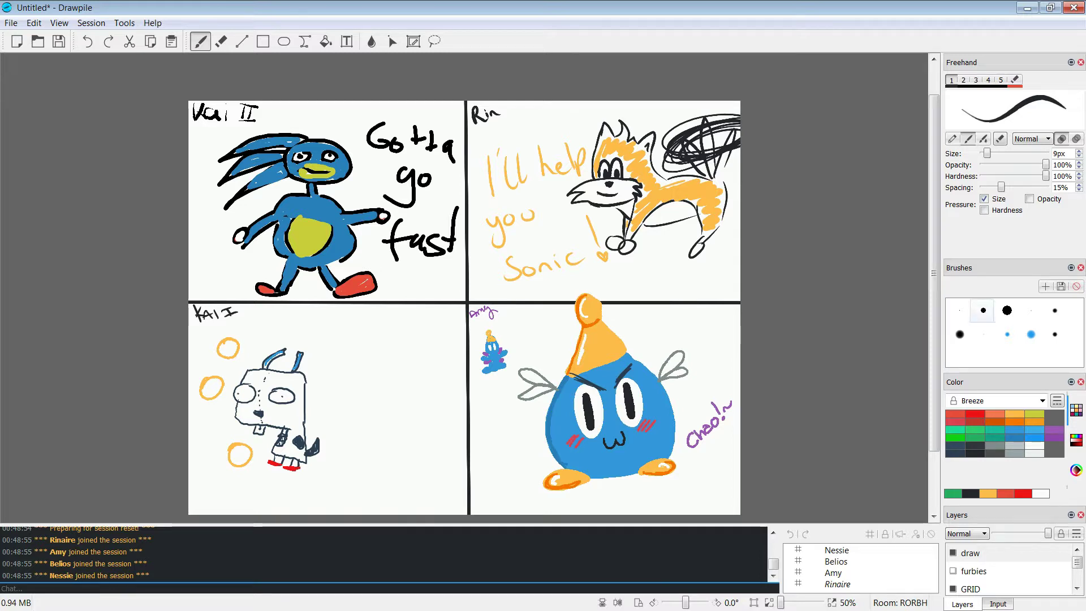
scroll(464, 306, "down", 1)
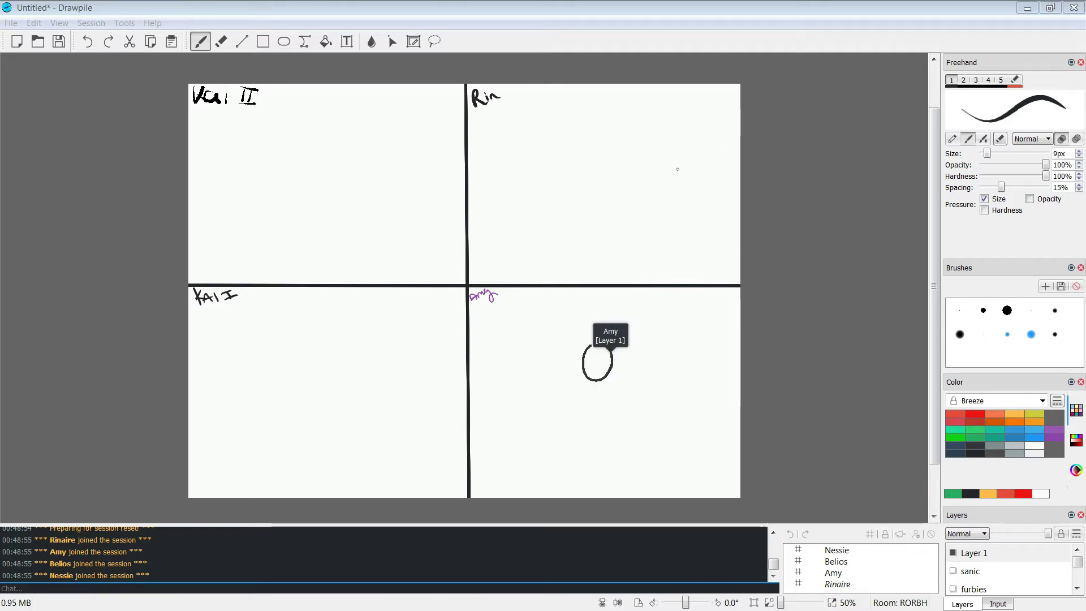
Step: Draw the near-black outline of a tall cowl with two pointed ears in the empty upper-right panel
left_click(758, 134)
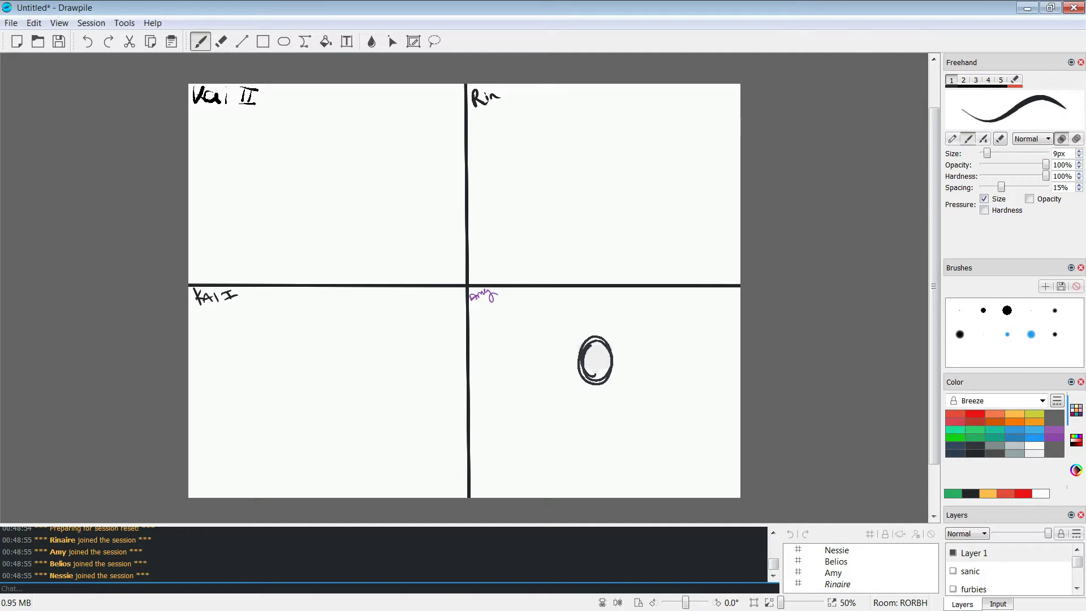
scroll(724, 135, "up", 2)
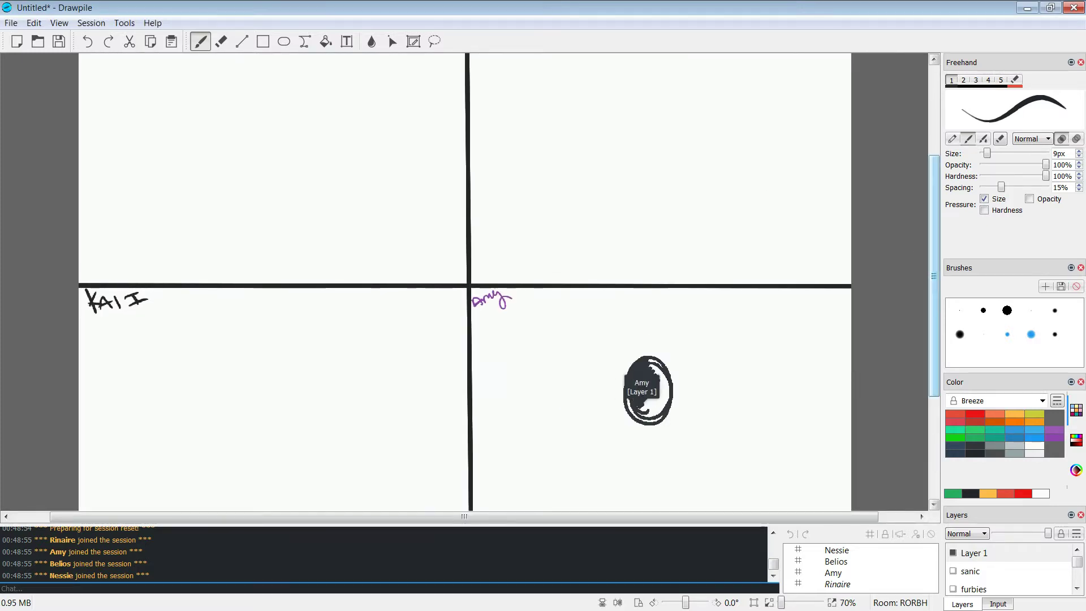
scroll(918, 254, "up", 2)
key("ctrl+plus")
scroll(907, 212, "up", 3)
left_click_drag(574, 517, 709, 516)
left_click_drag(252, 506, 172, 507)
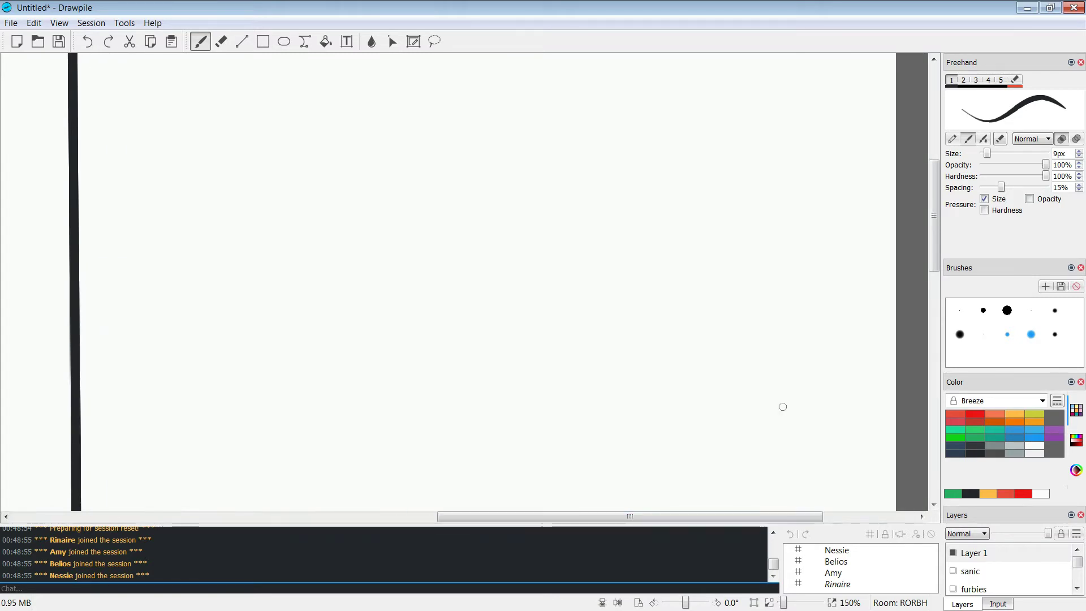
key("ctrl+minus")
left_click_drag(934, 280, 933, 266)
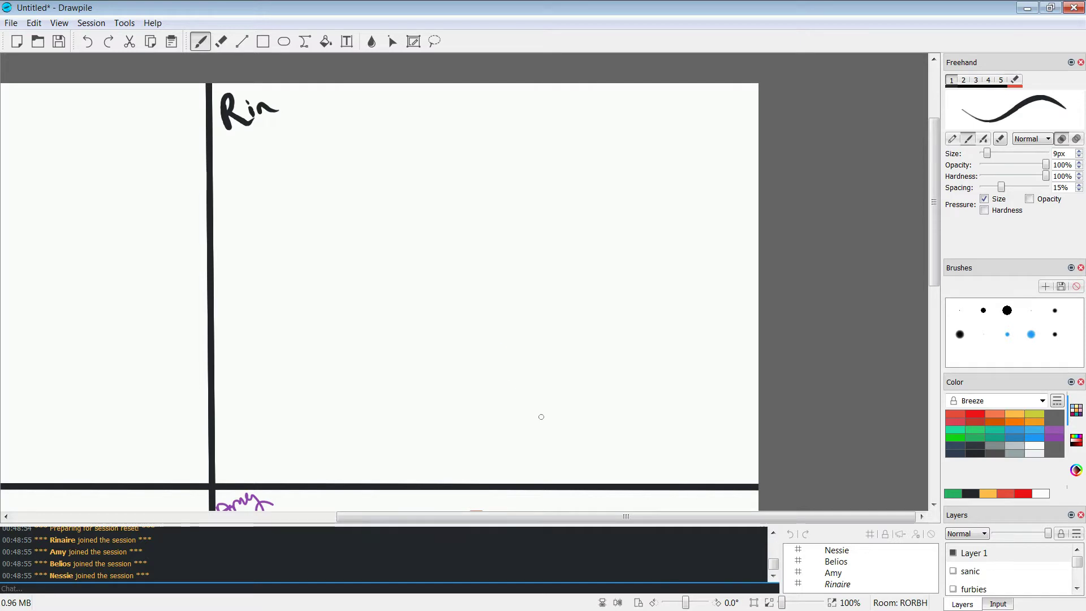
left_click_drag(633, 483, 621, 209)
key("ctrl+z")
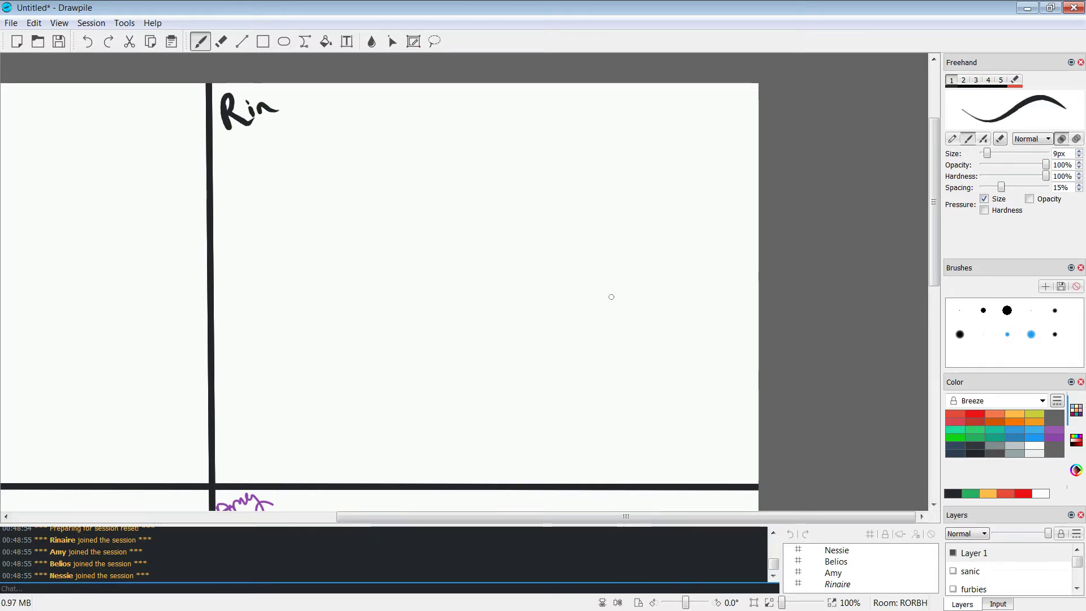
mouse_move(644, 486)
left_mouse_down()
mouse_move(633, 288)
mouse_move(641, 161)
left_mouse_up()
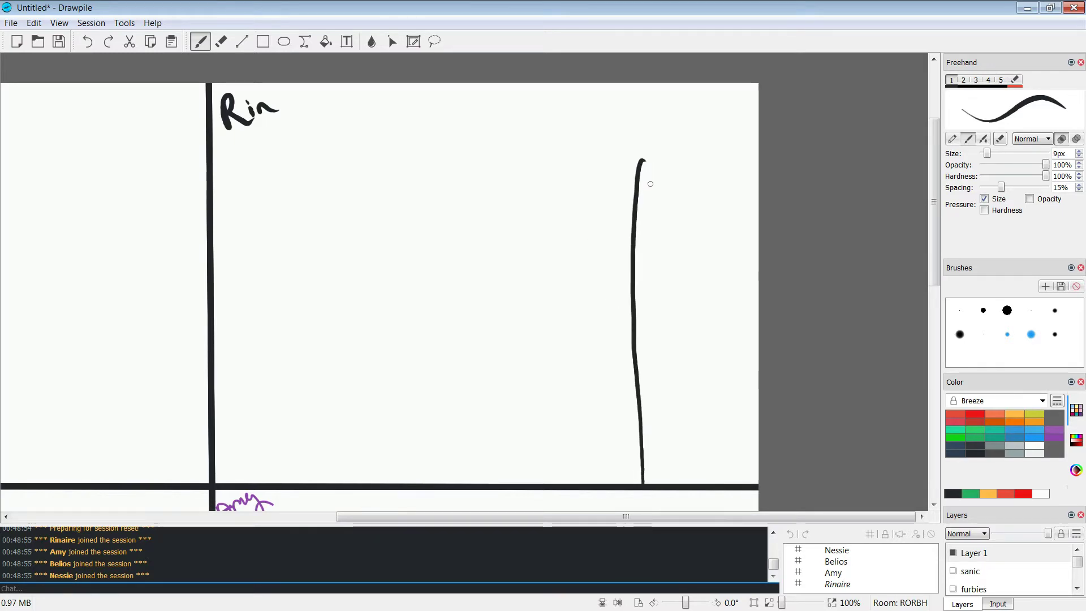
key("ctrl+z")
mouse_move(645, 484)
left_mouse_down()
mouse_move(646, 116)
mouse_move(587, 205)
mouse_move(508, 191)
mouse_move(460, 196)
mouse_move(426, 99)
mouse_move(380, 377)
mouse_move(388, 448)
left_mouse_up()
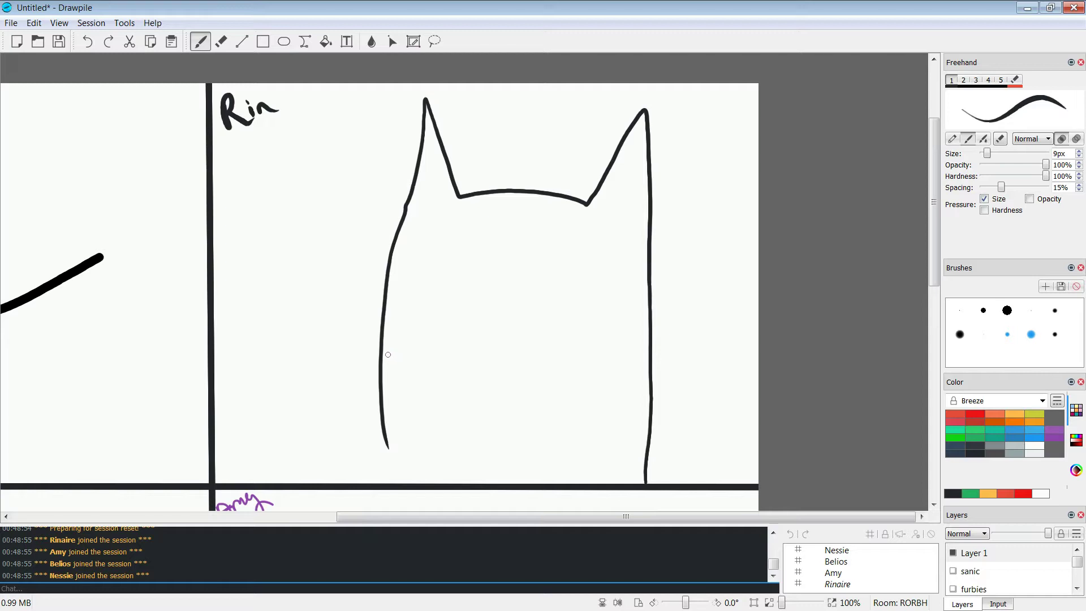
Step: Draw the mask's wavy lower edge across the face and down one cheek, with a thin L-shaped nose below it
mouse_move(385, 359)
left_mouse_down()
mouse_move(529, 341)
mouse_move(571, 396)
mouse_move(571, 451)
left_mouse_up()
key("ctrl+z")
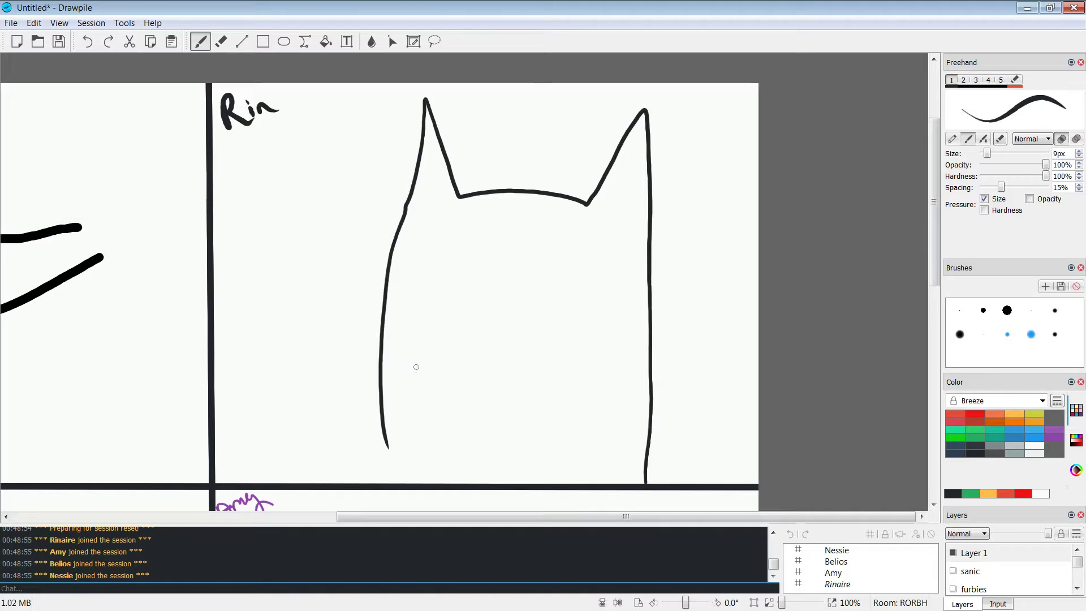
mouse_move(461, 355)
left_mouse_down()
mouse_move(544, 377)
mouse_move(553, 471)
left_mouse_up()
key("ctrl+z")
mouse_move(548, 378)
left_mouse_down()
mouse_move(589, 375)
mouse_move(590, 450)
left_mouse_up()
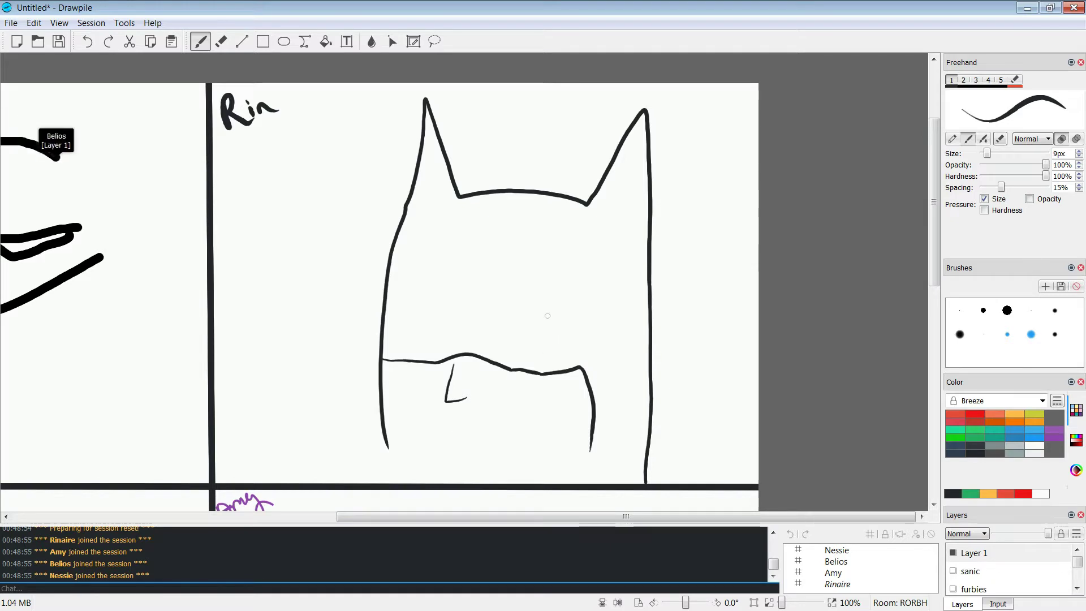
Step: Draw two large round eyes with small dot pupils on the mask, discarding the first angular eye shape
mouse_move(529, 324)
left_mouse_down()
mouse_move(584, 300)
mouse_move(583, 325)
mouse_move(528, 324)
left_mouse_up()
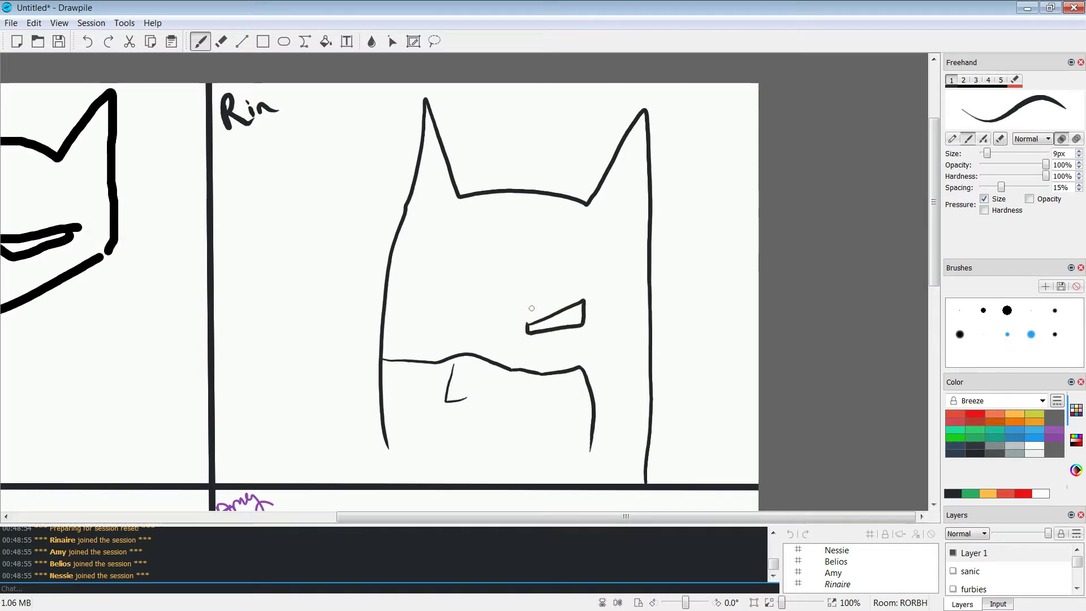
key("ctrl+z")
mouse_move(545, 286)
left_mouse_down()
mouse_move(557, 350)
mouse_move(513, 297)
left_mouse_up()
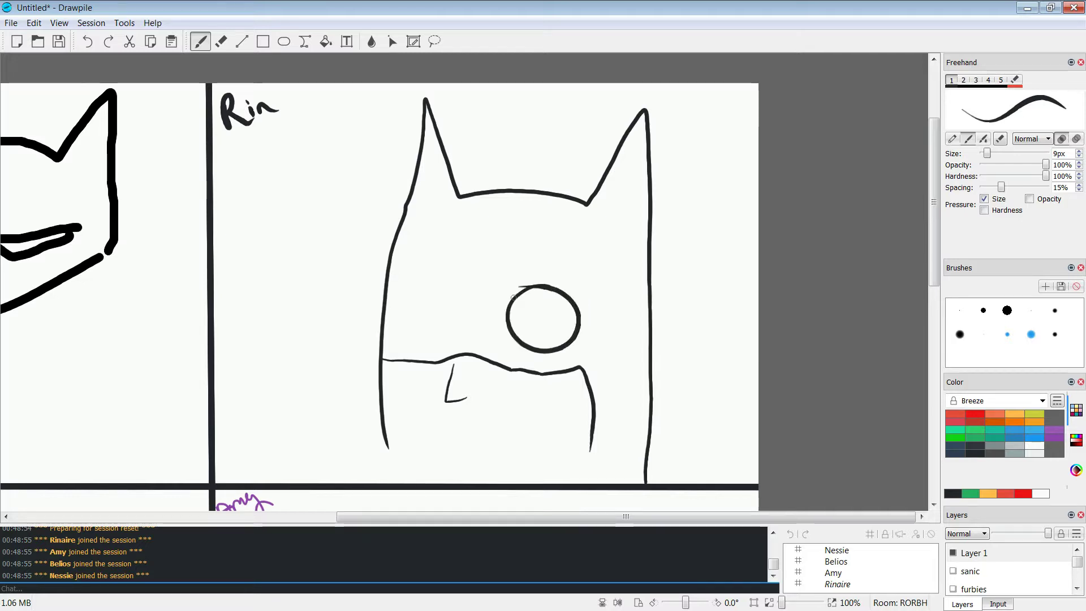
mouse_move(433, 291)
left_mouse_down()
mouse_move(455, 299)
mouse_move(407, 298)
left_mouse_up()
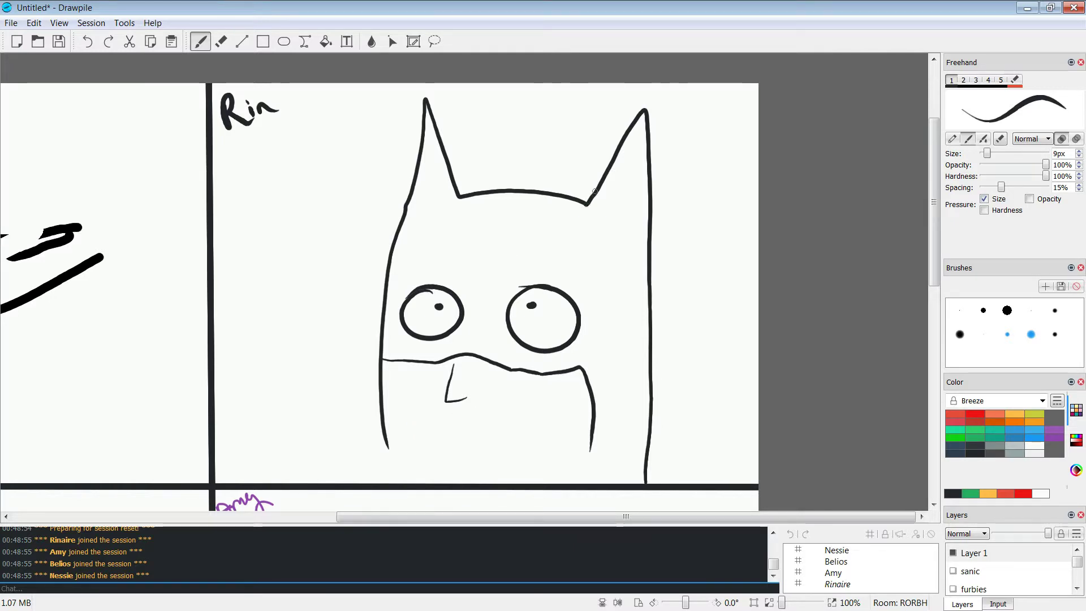
Step: Thicken the nose and draw a wavy smiling mouth with a tongue sticking out below it
mouse_move(454, 364)
left_mouse_down()
mouse_move(446, 401)
mouse_move(467, 396)
left_mouse_up()
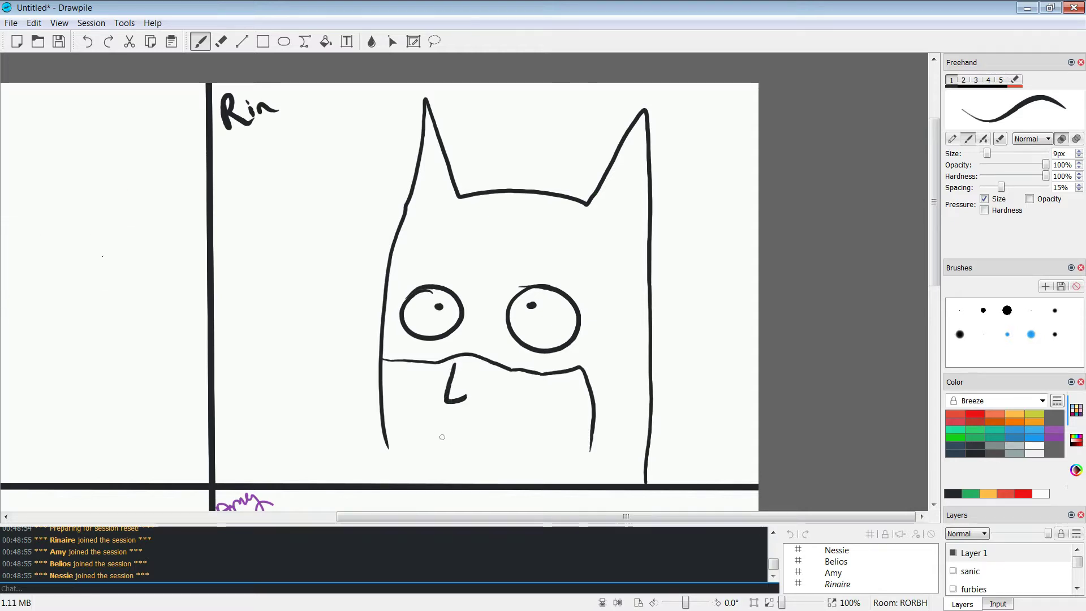
left_click_drag(420, 441, 549, 419)
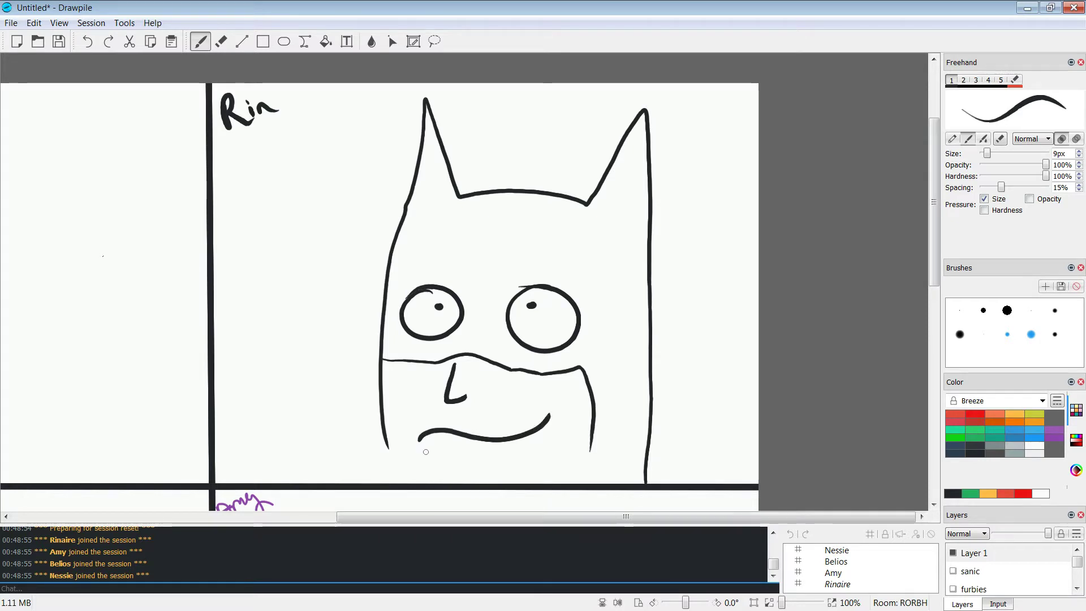
mouse_move(420, 438)
left_mouse_down()
mouse_move(486, 463)
mouse_move(551, 419)
left_mouse_up()
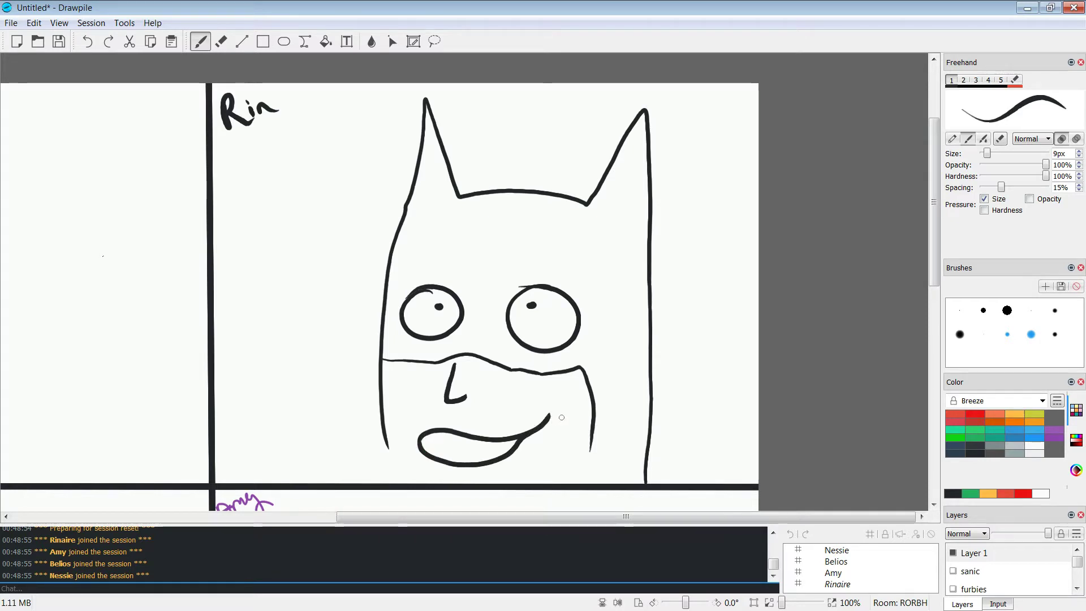
key("ctrl+z")
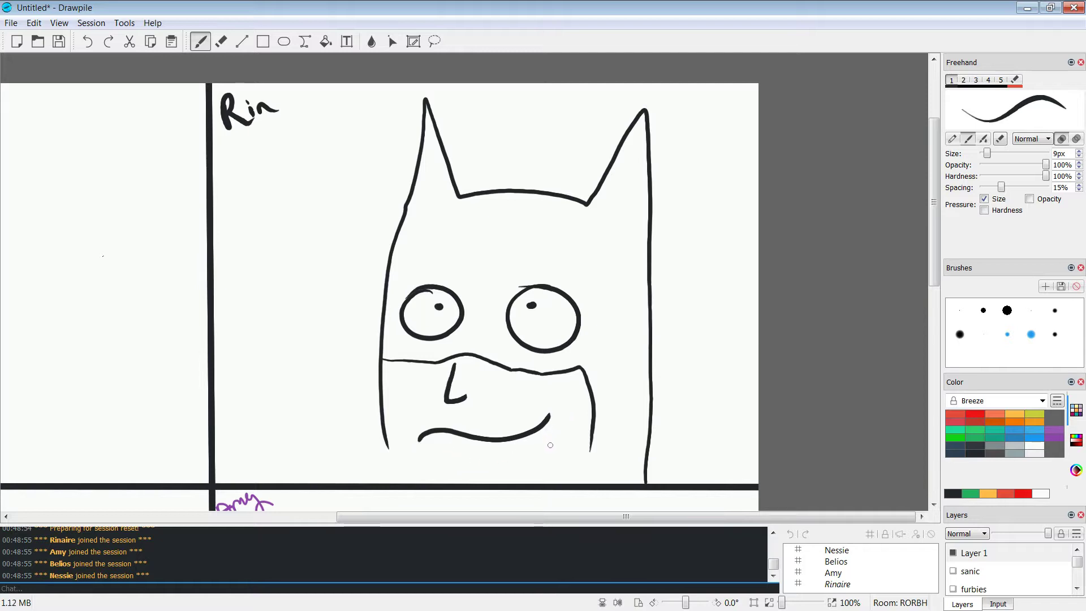
mouse_move(530, 435)
left_mouse_down()
mouse_move(553, 470)
mouse_move(509, 441)
left_mouse_up()
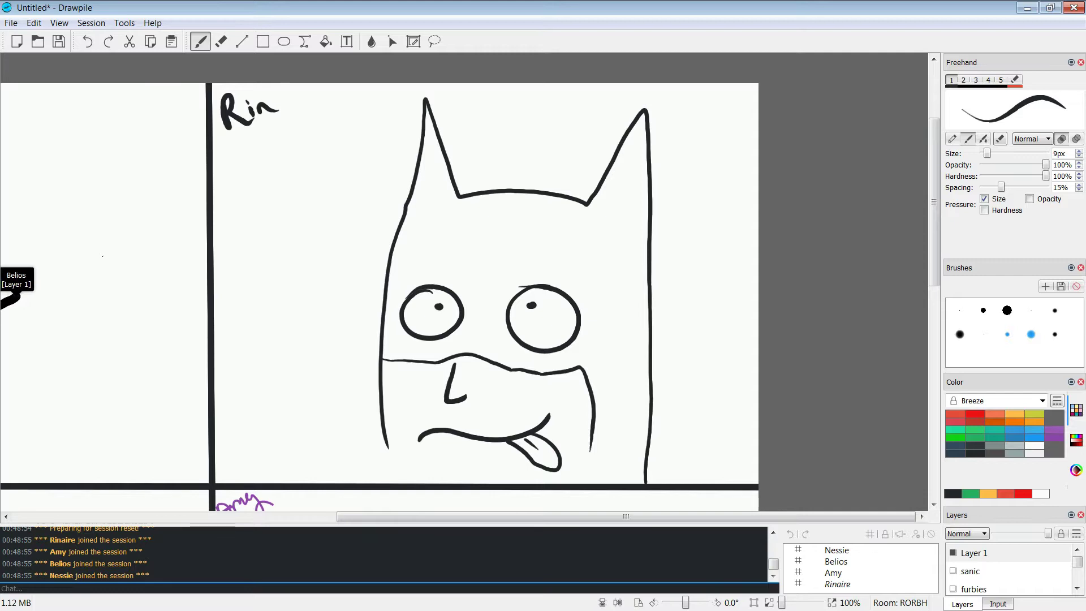
Step: Replace the L-shaped nose with a small curved one at the mask edge and extend the jaw lines down to the panel border
key("e")
left_click_drag(455, 367, 459, 392)
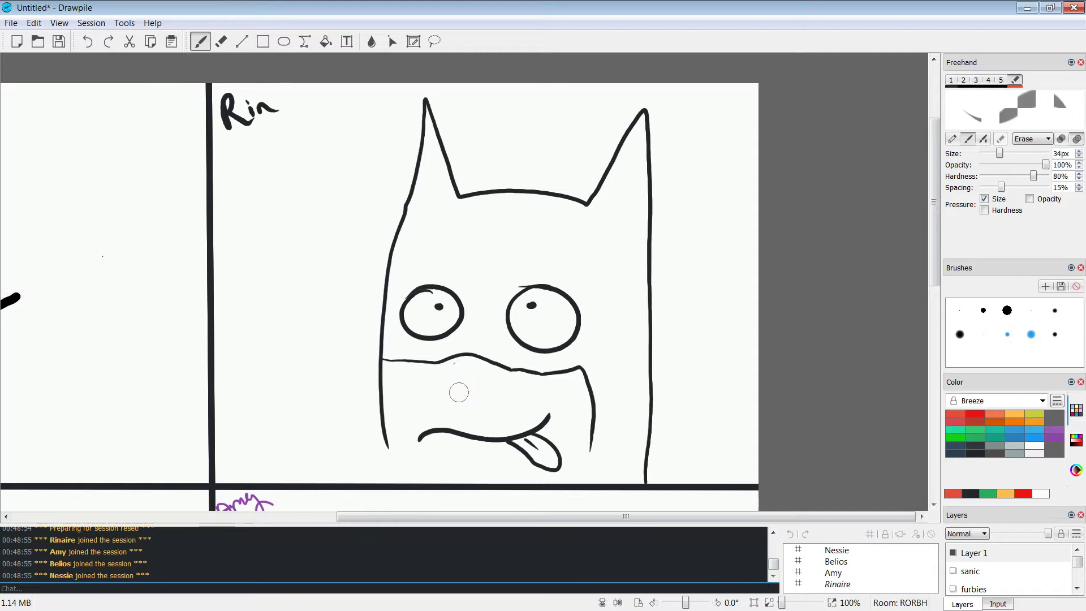
key("e")
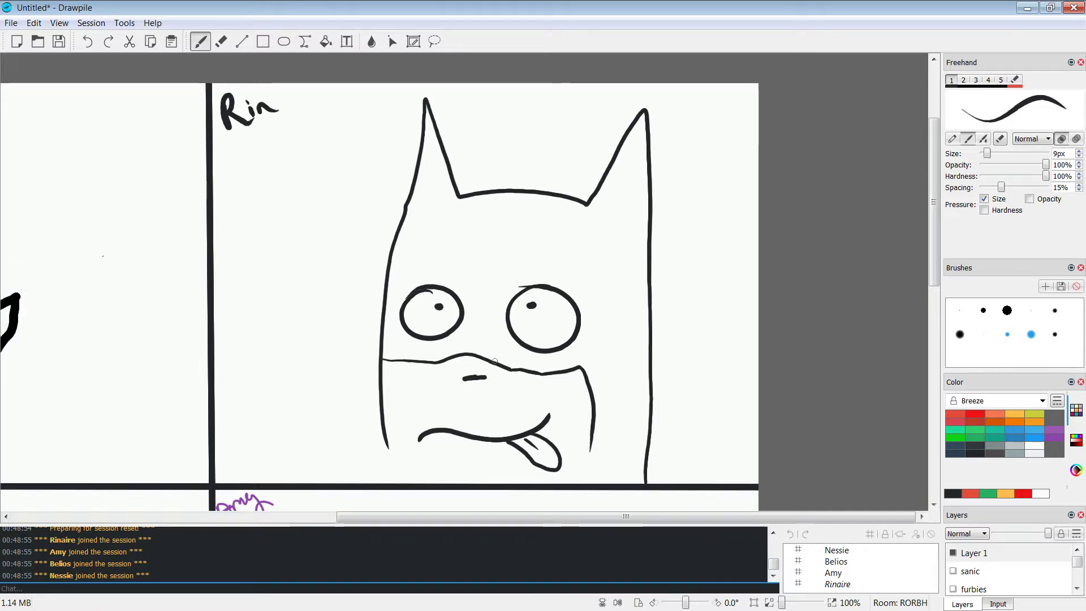
mouse_move(487, 378)
left_mouse_down()
mouse_move(462, 376)
mouse_move(484, 377)
left_mouse_up()
key("ctrl+z")
key("ctrl+z")
left_click_drag(468, 357, 464, 384)
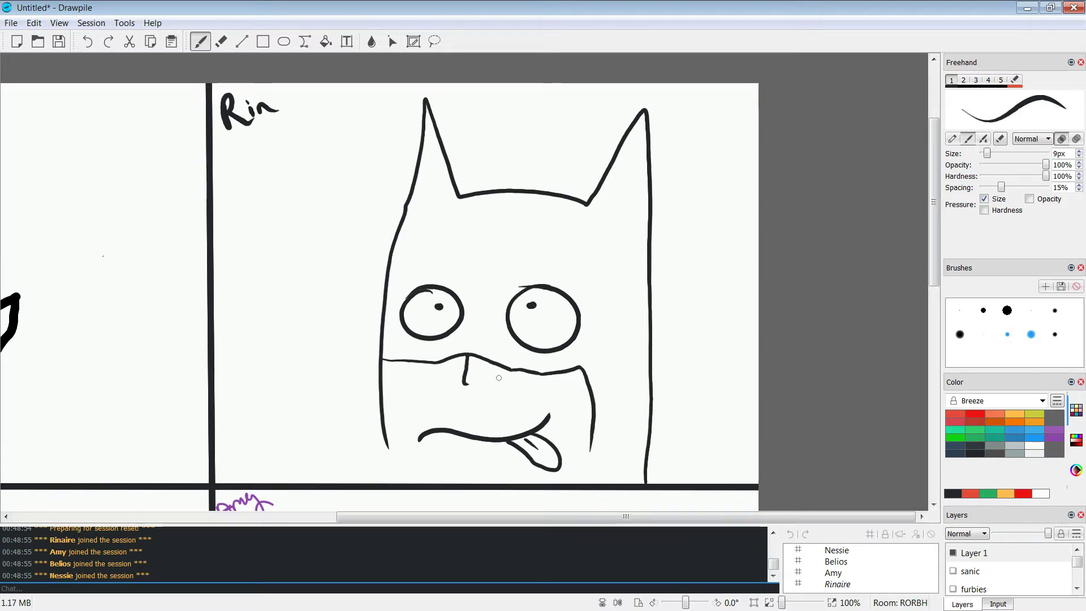
key("ctrl+z")
left_click_drag(466, 357, 483, 380)
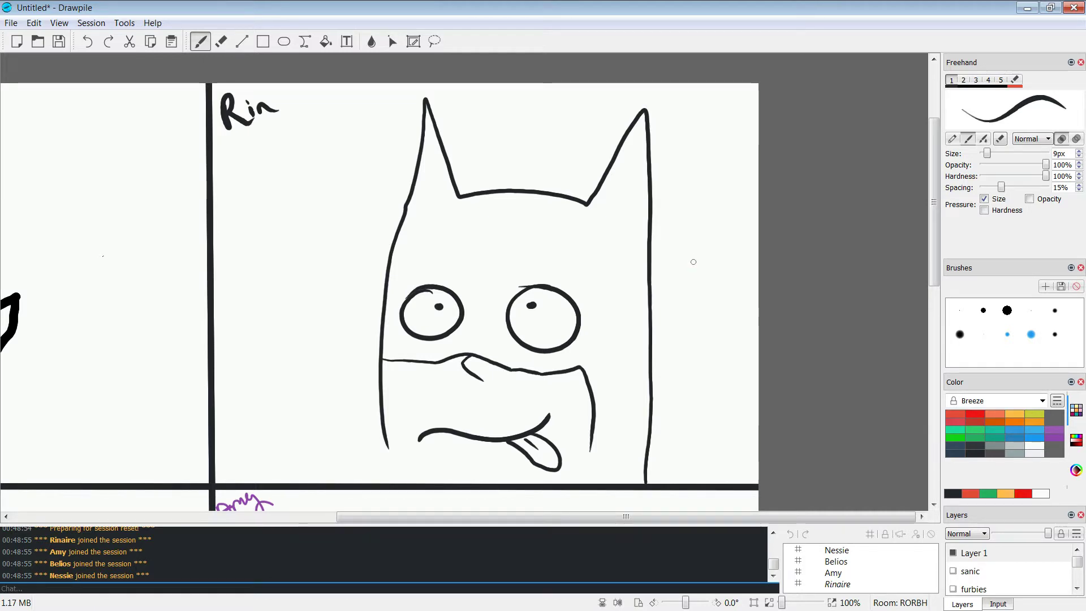
left_click_drag(388, 448, 429, 483)
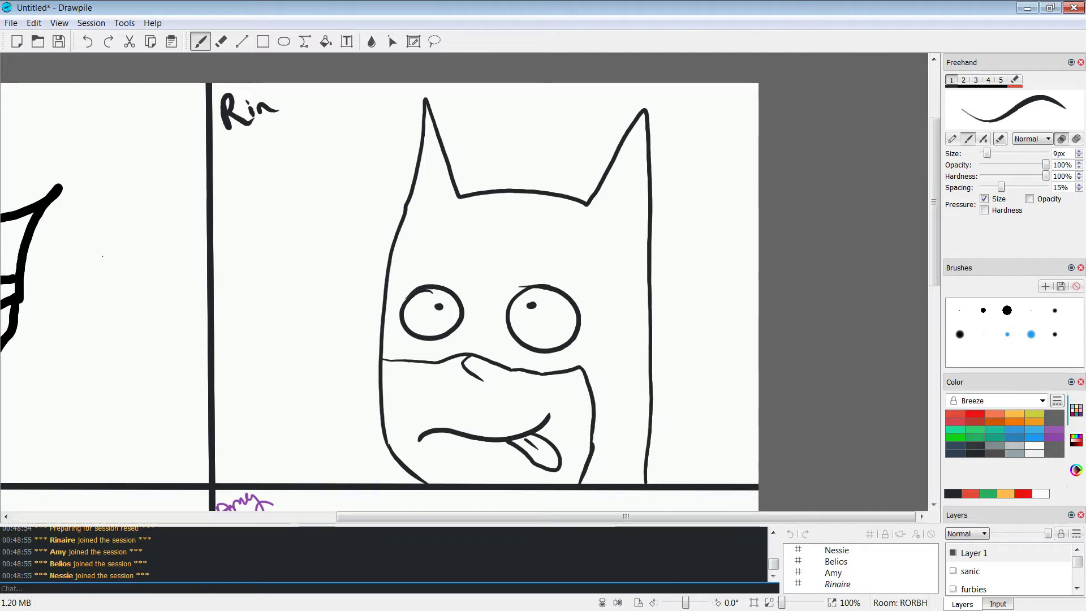
Step: Sketch a yellow-orange light beam ending in a scribbled oval in the space left of the masked head
left_click(1005, 493)
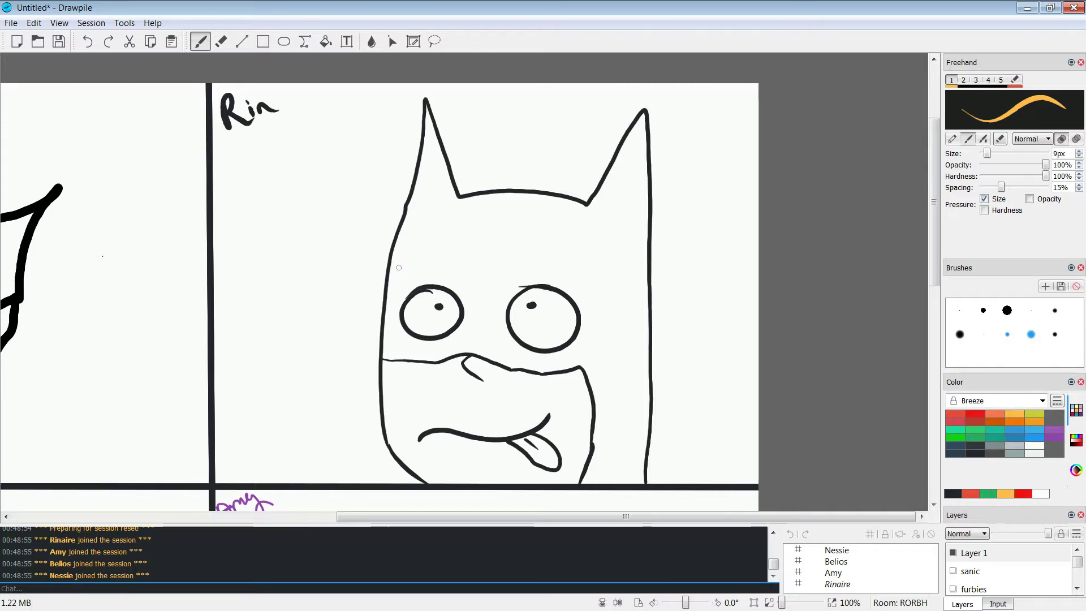
mouse_move(370, 276)
left_mouse_down()
mouse_move(300, 196)
mouse_move(371, 299)
left_mouse_up()
left_click_drag(367, 162, 383, 260)
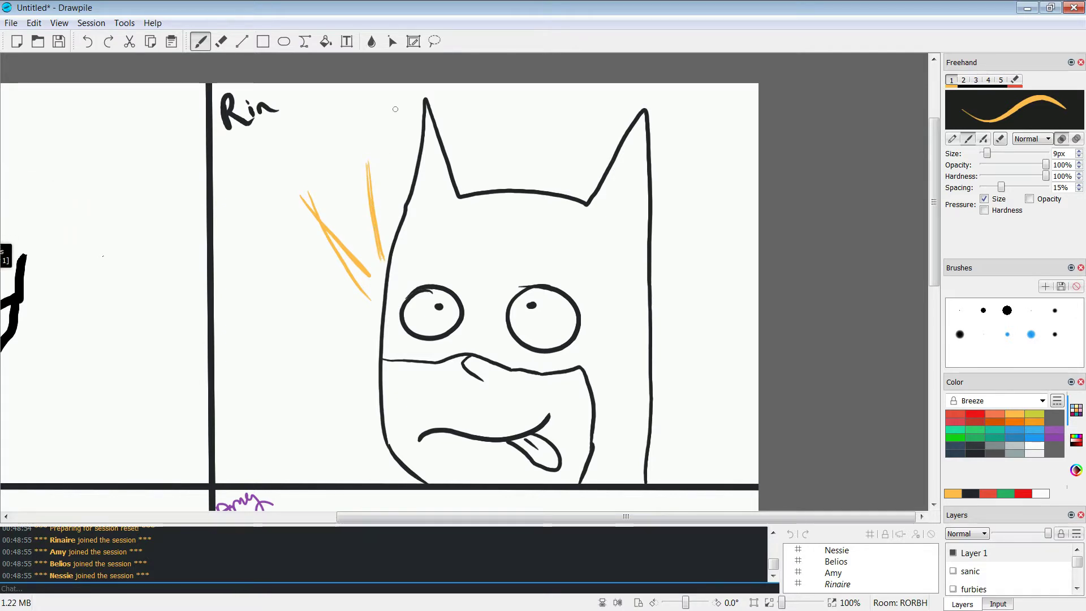
mouse_move(360, 107)
left_mouse_down()
mouse_move(340, 180)
mouse_move(391, 113)
mouse_move(272, 187)
mouse_move(284, 131)
mouse_move(350, 113)
mouse_move(282, 170)
mouse_move(328, 169)
mouse_move(373, 126)
mouse_move(338, 156)
left_mouse_up()
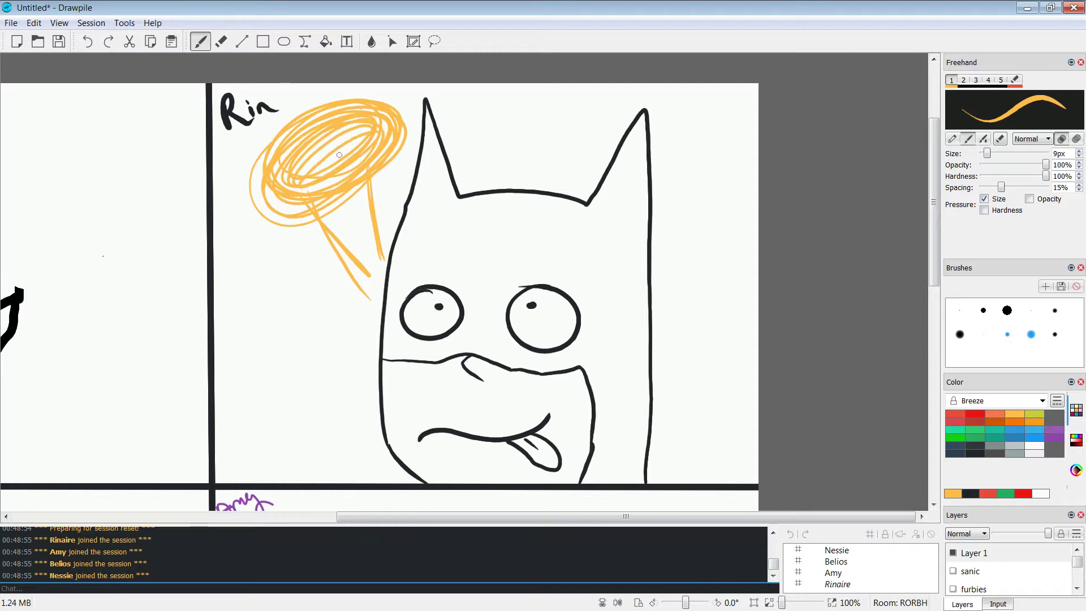
Step: Fill the oval and beam with solid yellow-orange using a 66 px brush, and enlarge the brush to 126 px
left_click_drag(987, 153, 1016, 153)
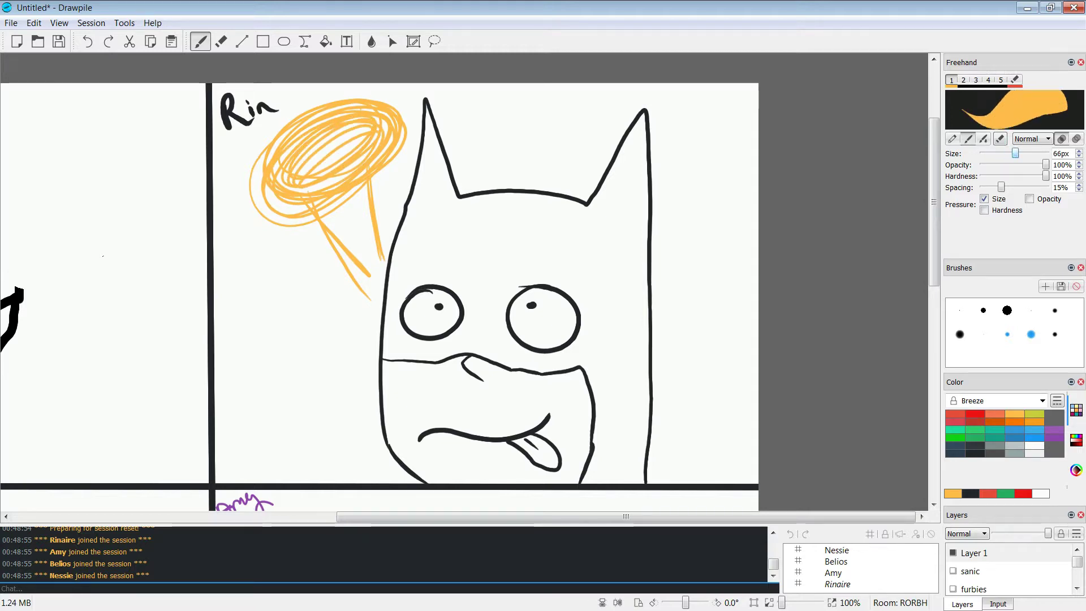
mouse_move(360, 131)
left_mouse_down()
mouse_move(357, 161)
mouse_move(300, 184)
mouse_move(301, 145)
mouse_move(398, 147)
mouse_move(357, 144)
mouse_move(284, 182)
mouse_move(332, 126)
mouse_move(380, 142)
mouse_move(270, 210)
mouse_move(337, 129)
mouse_move(350, 158)
mouse_move(345, 131)
mouse_move(339, 218)
mouse_move(301, 209)
mouse_move(354, 270)
mouse_move(280, 211)
mouse_move(352, 293)
mouse_move(357, 199)
mouse_move(368, 216)
mouse_move(390, 139)
mouse_move(369, 224)
left_mouse_up()
key("bracketright")
key("bracketright")
key("bracketright")
key("bracketright")
key("bracketright")
key("bracketright")
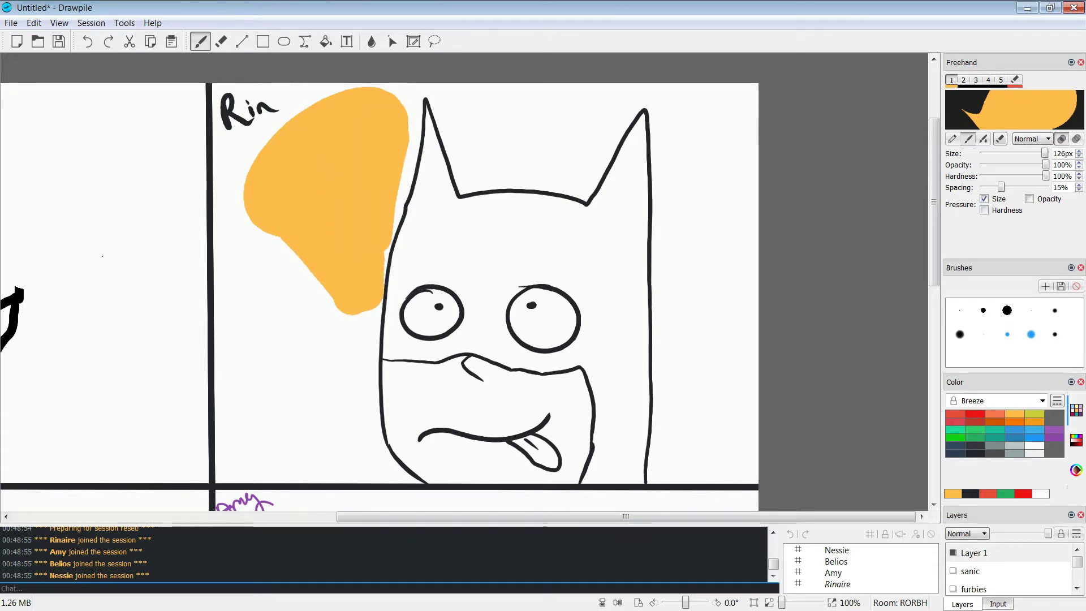
Step: Erase a hatched bat emblem and several thin ray lines into the yellow-orange light shape using a 7 px eraser
key("e")
key("6")
left_click_drag(1000, 153, 987, 153)
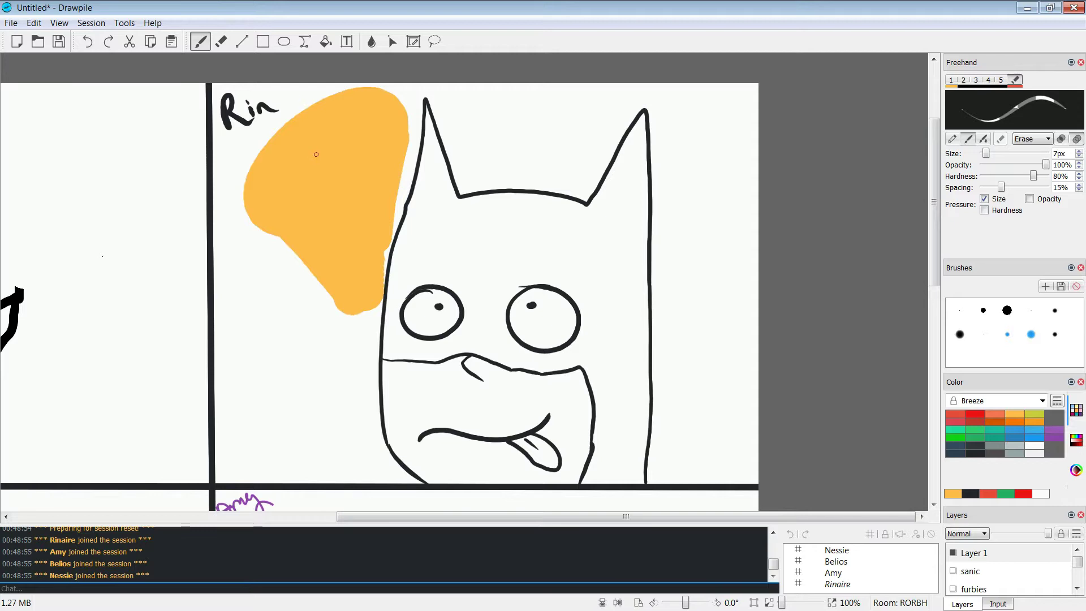
mouse_move(305, 142)
left_mouse_down()
mouse_move(335, 136)
mouse_move(305, 138)
mouse_move(315, 156)
mouse_move(288, 157)
mouse_move(278, 177)
mouse_move(307, 182)
mouse_move(338, 170)
left_mouse_up()
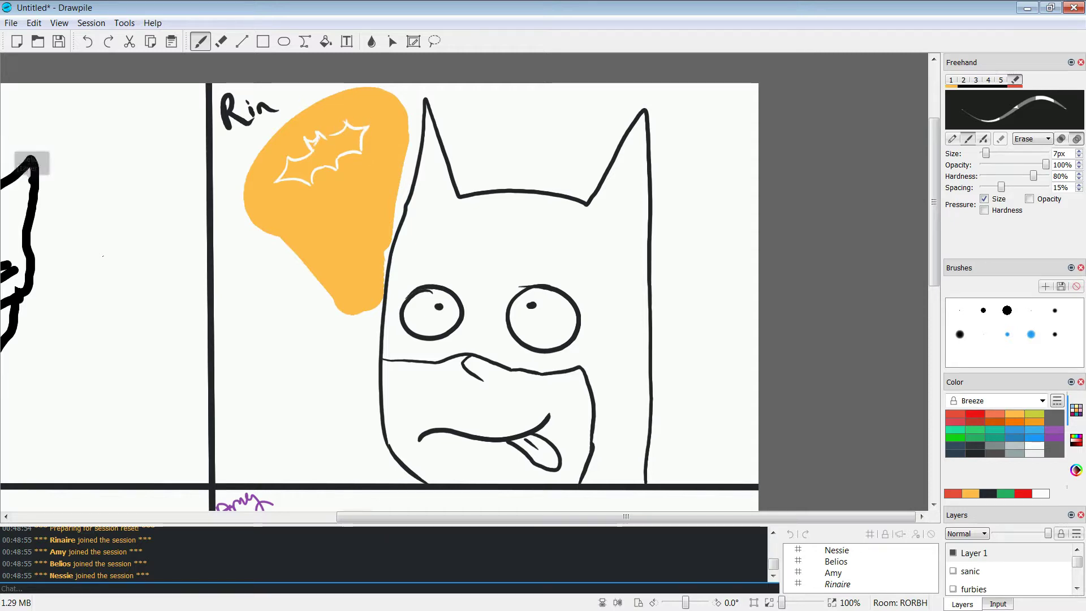
mouse_move(283, 177)
left_mouse_down()
mouse_move(297, 160)
mouse_move(305, 175)
mouse_move(338, 138)
left_mouse_up()
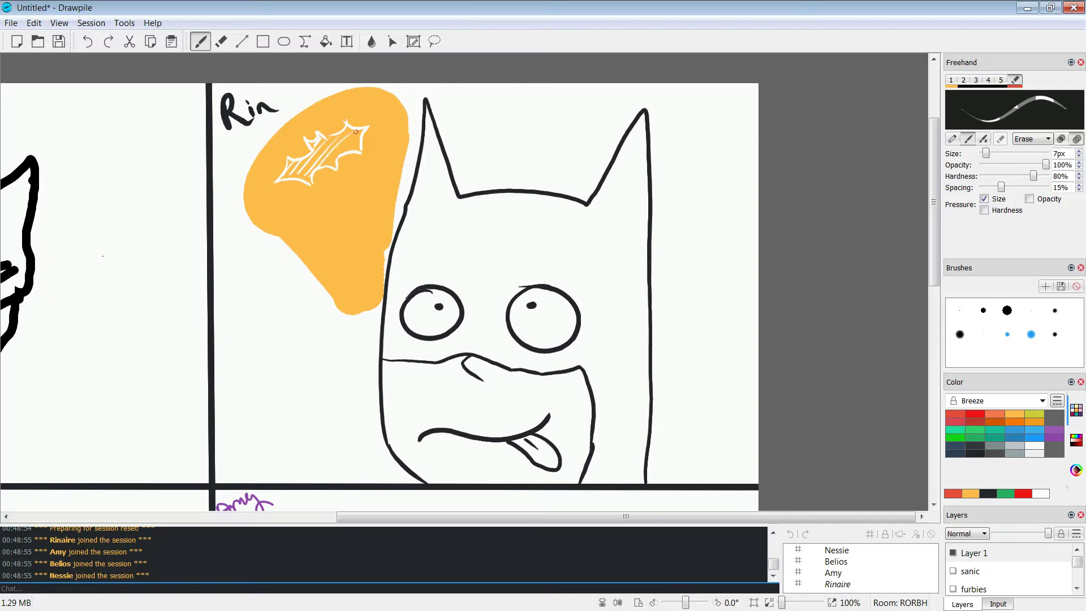
left_click_drag(300, 223, 348, 309)
left_click_drag(323, 197, 359, 296)
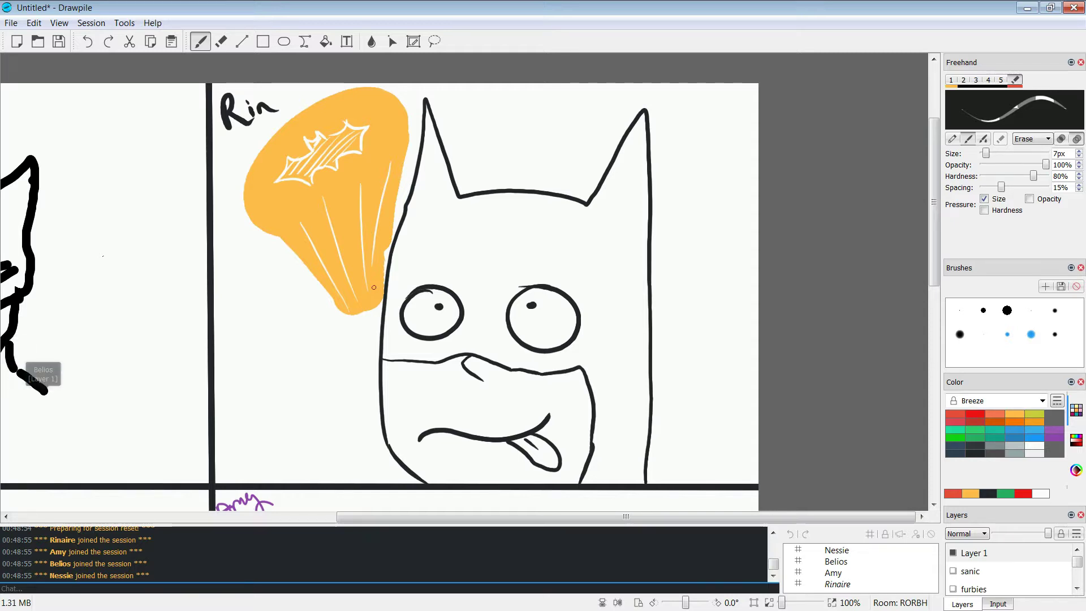
left_click(975, 453)
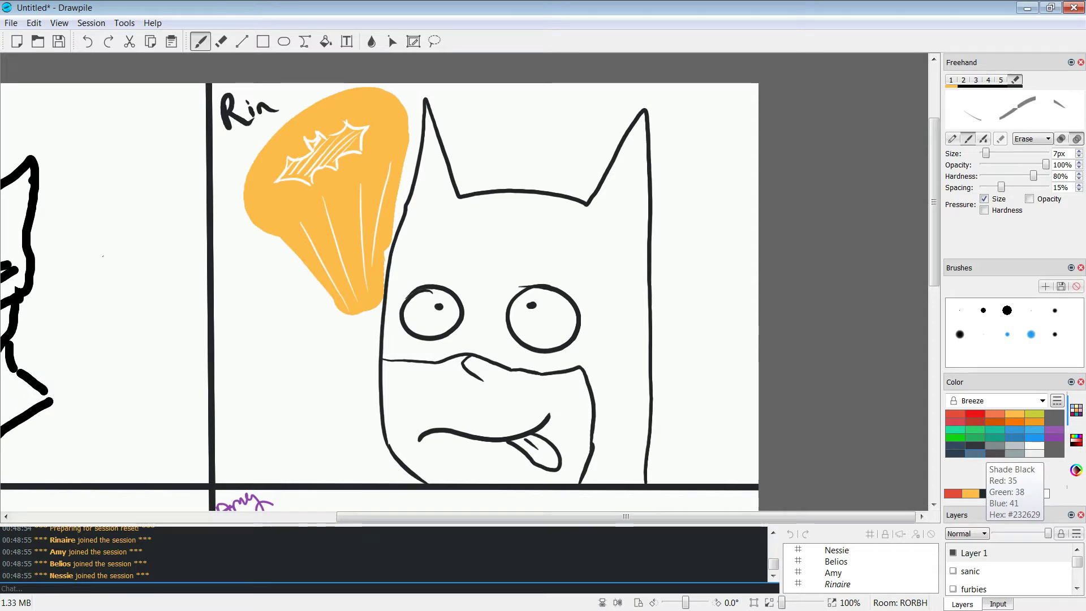
left_click_drag(986, 153, 994, 153)
key("bracketright")
key("bracketright")
key("bracketright")
key("bracketright")
key("bracketright")
key("bracketright")
key("bracketright")
key("bracketright")
key("bracketright")
key("bracketright")
key("bracketright")
key("bracketright")
key("bracketright")
key("bracketright")
key("bracketright")
key("bracketright")
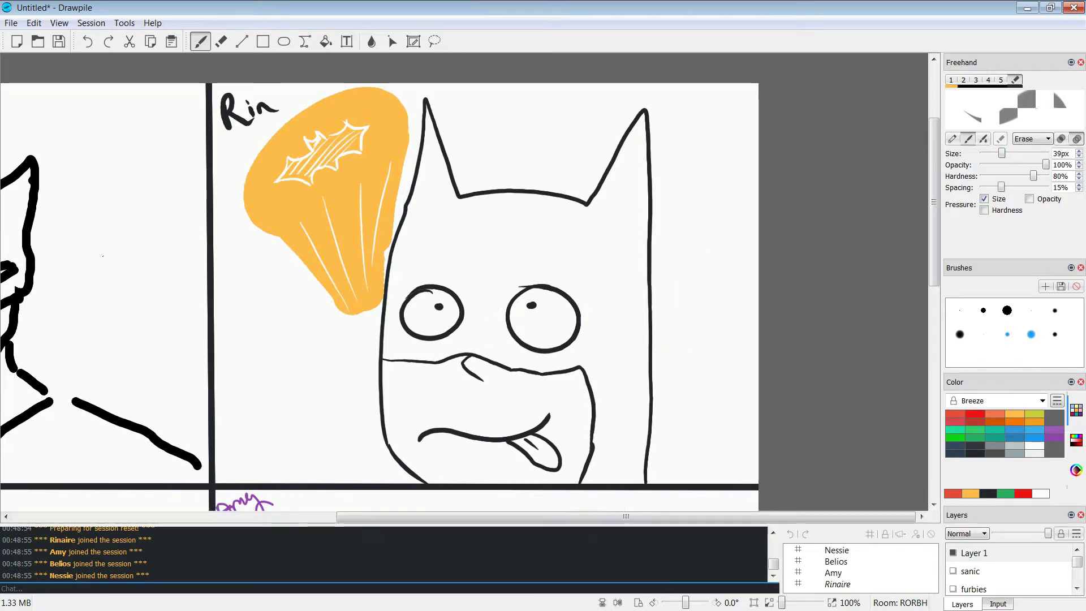
mouse_move(1002, 153)
left_mouse_down()
mouse_move(990, 153)
mouse_move(1002, 153)
left_mouse_up()
left_click(597, 248)
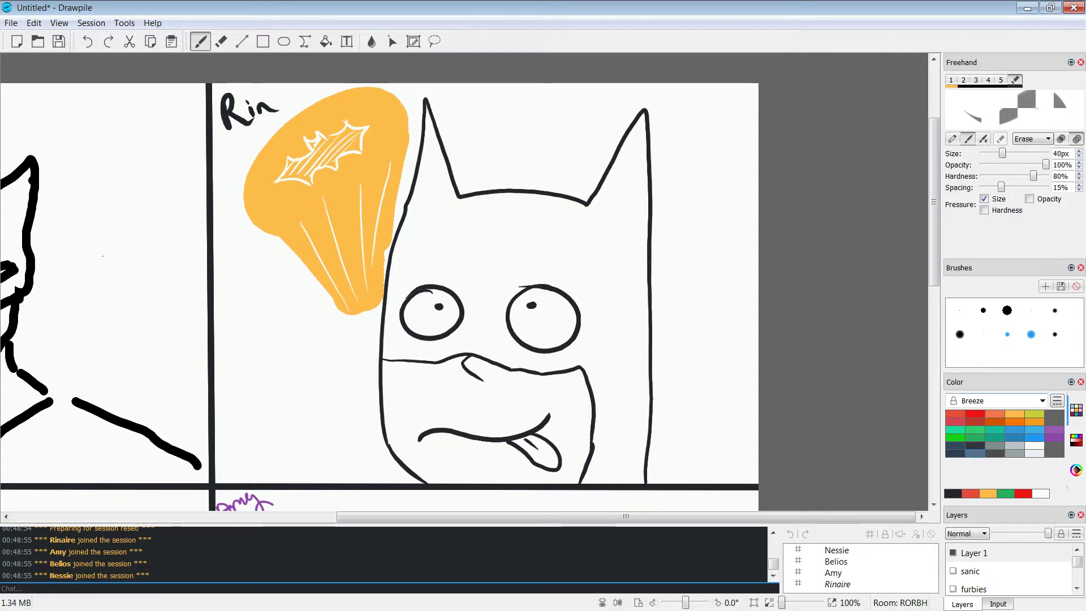
key("1")
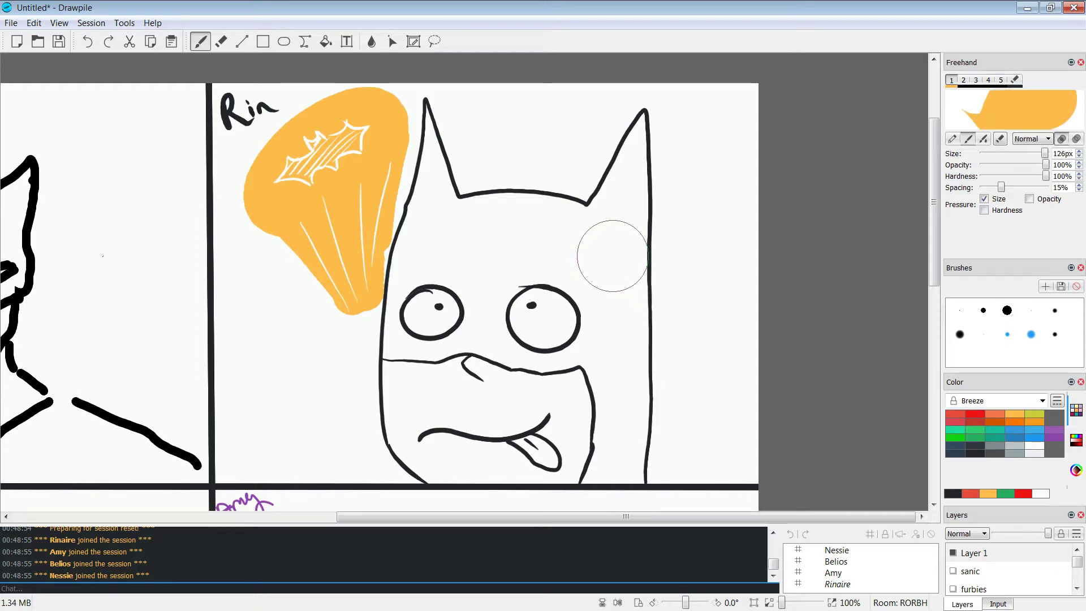
left_click_drag(614, 237, 617, 374)
key("ctrl+z")
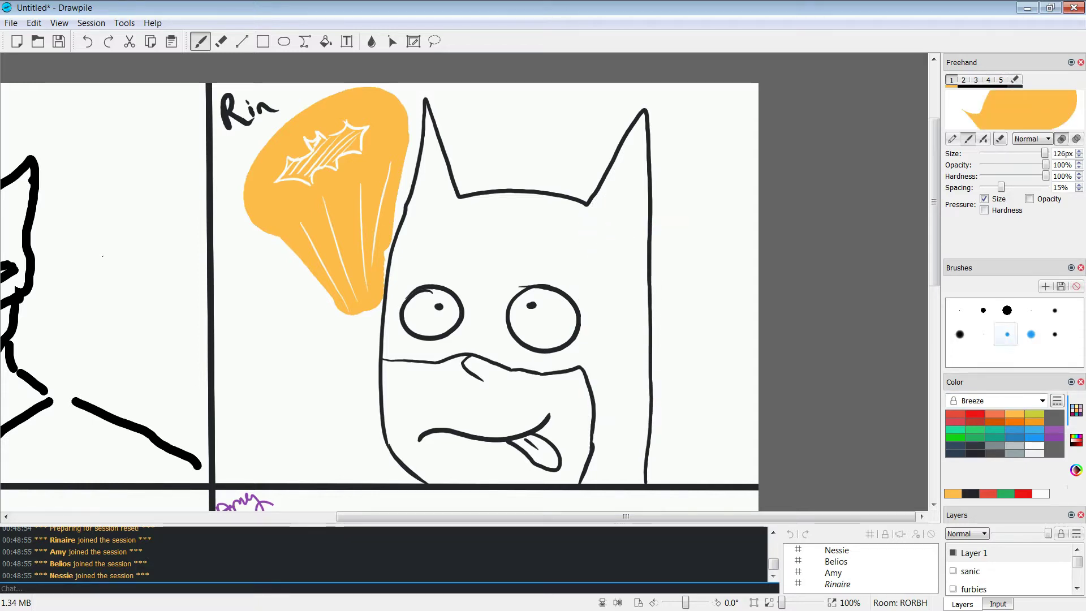
left_click(975, 452)
mouse_move(605, 369)
left_mouse_down()
mouse_move(619, 213)
mouse_move(609, 420)
left_mouse_up()
key("ctrl+z")
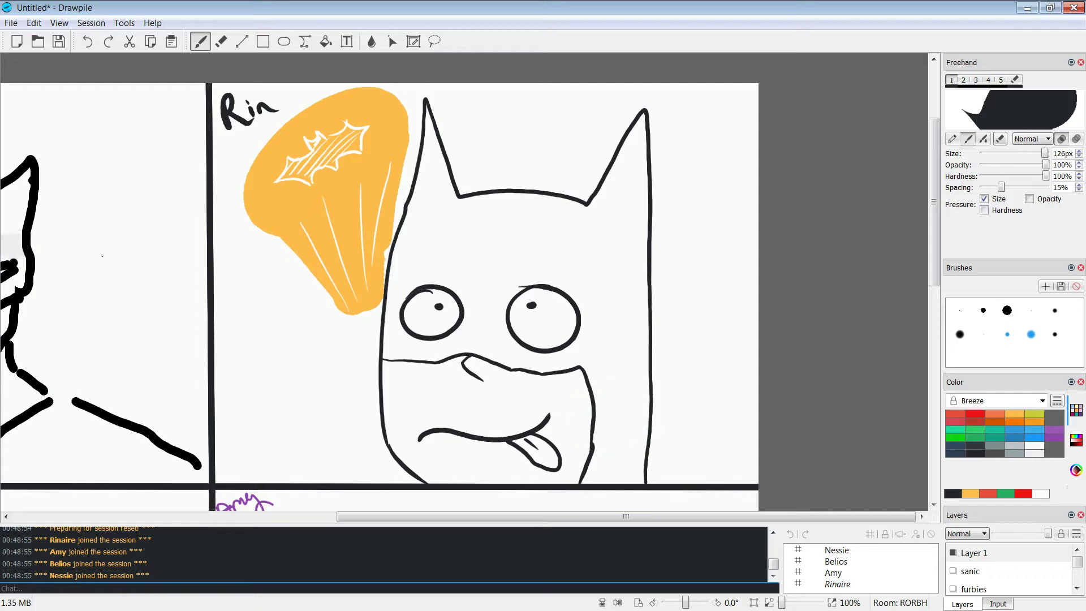
Step: Extend the yellow-orange light beam to a pointed tip beside the mask edge with a 34 px brush
left_click(970, 494)
left_click_drag(1045, 154, 1000, 154)
mouse_move(346, 301)
left_mouse_down()
mouse_move(372, 355)
mouse_move(376, 295)
left_mouse_up()
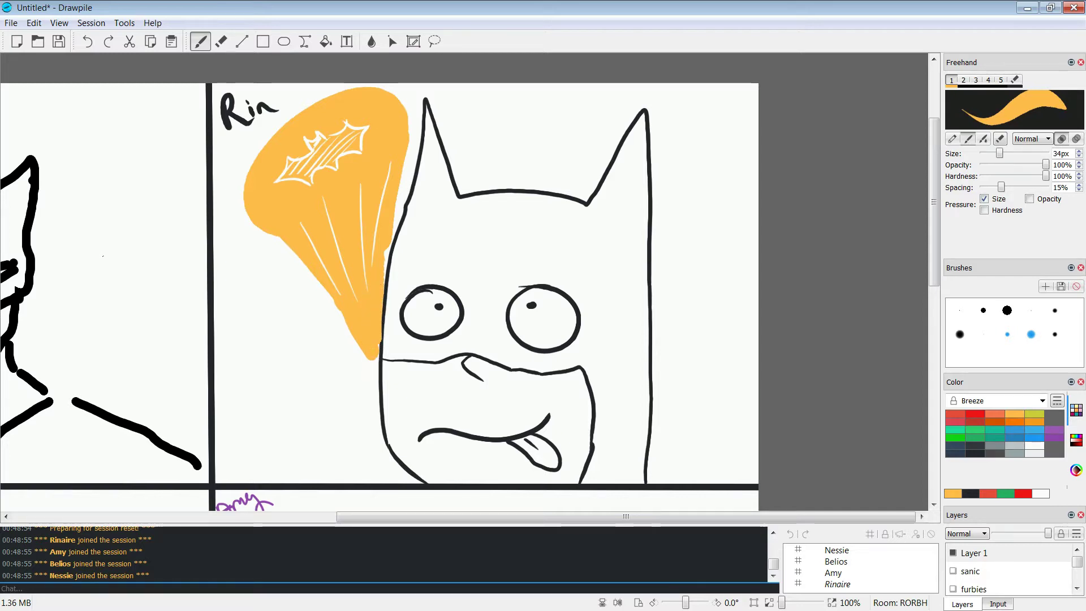
left_click(976, 454)
mouse_move(703, 150)
left_mouse_down()
mouse_move(733, 160)
mouse_move(702, 225)
left_mouse_up()
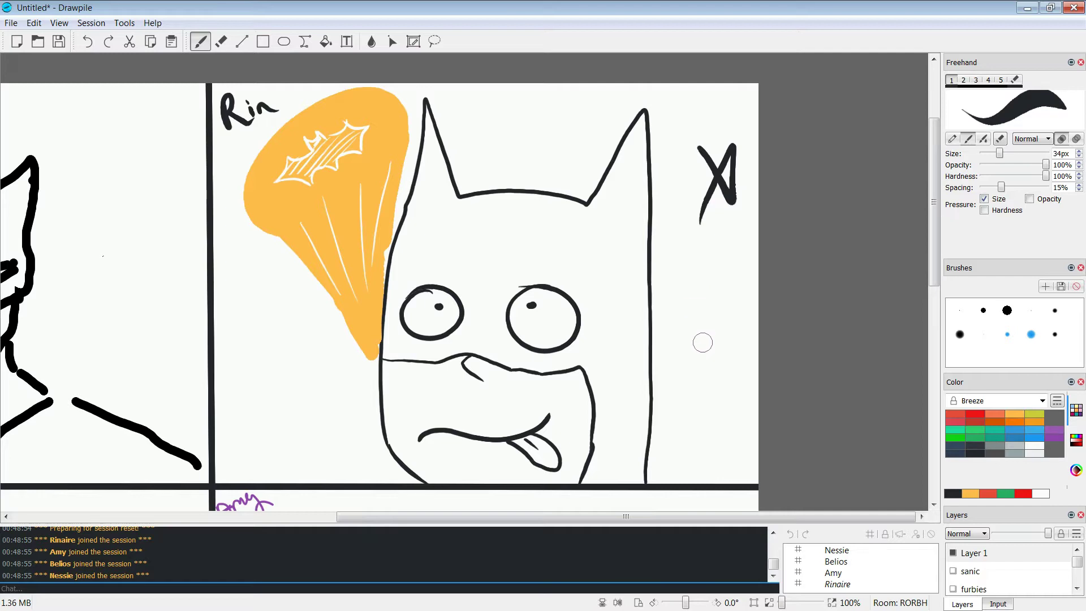
key("ctrl+z")
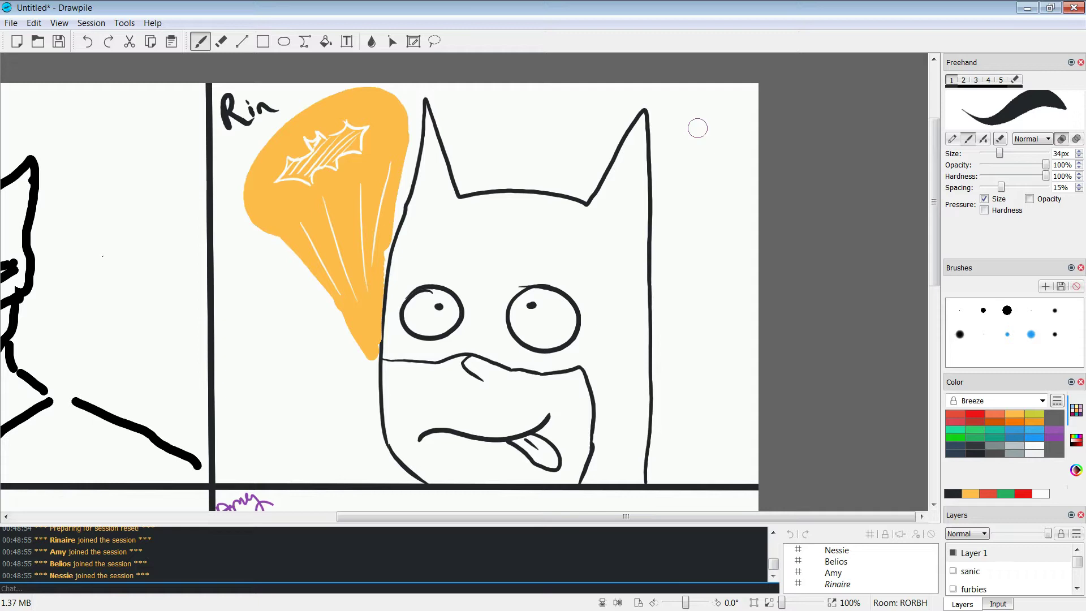
Step: Draw a small nosebleed of red drips under the masked character's nose with a 6 px brush
left_click_drag(657, 517, 480, 517)
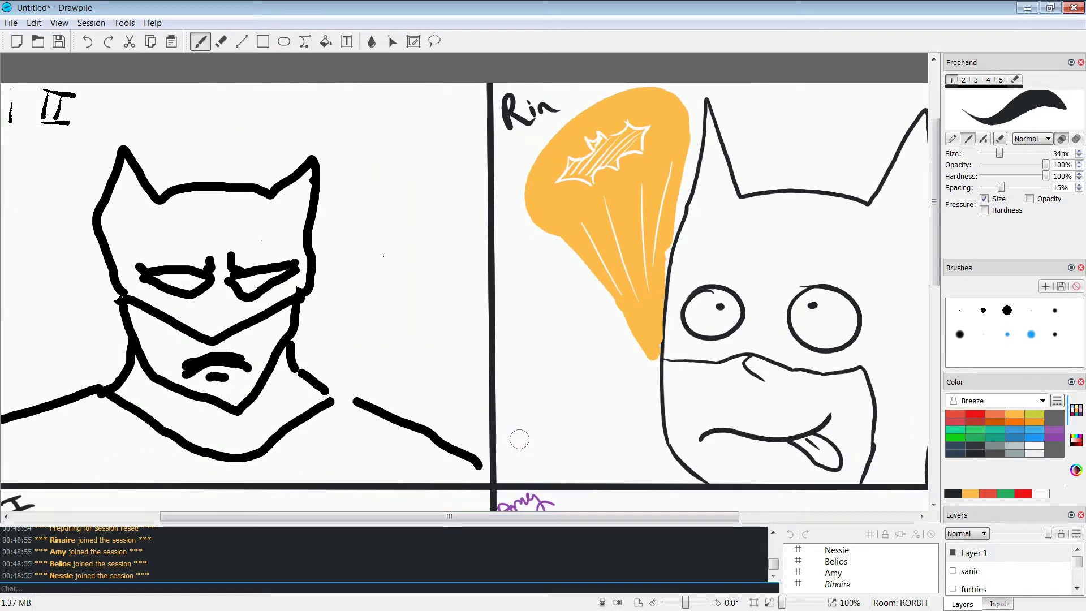
scroll(520, 439, "down", 5)
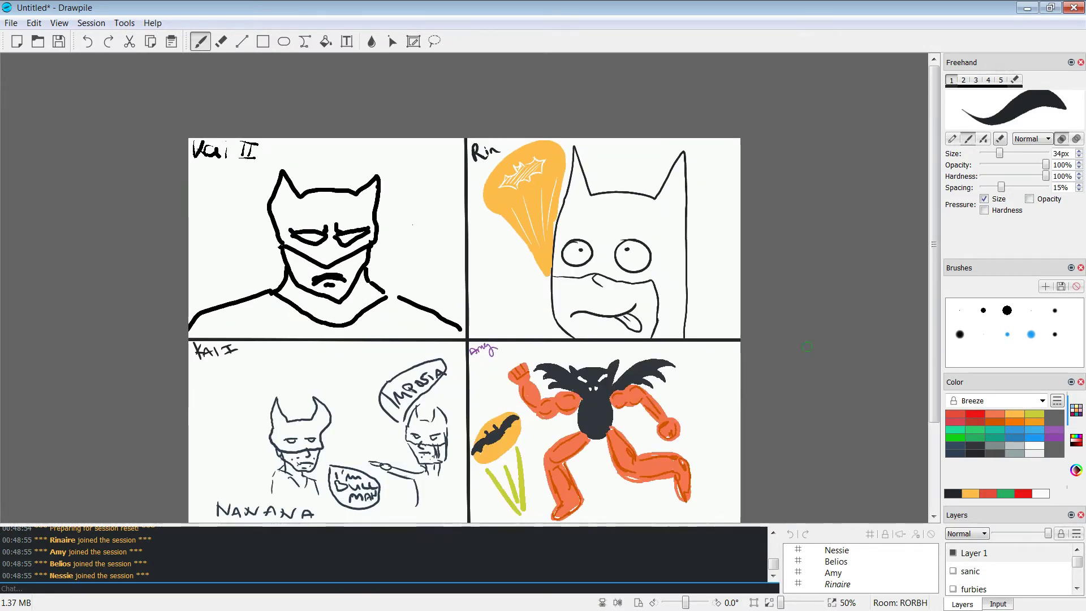
left_click_drag(934, 295, 933, 318)
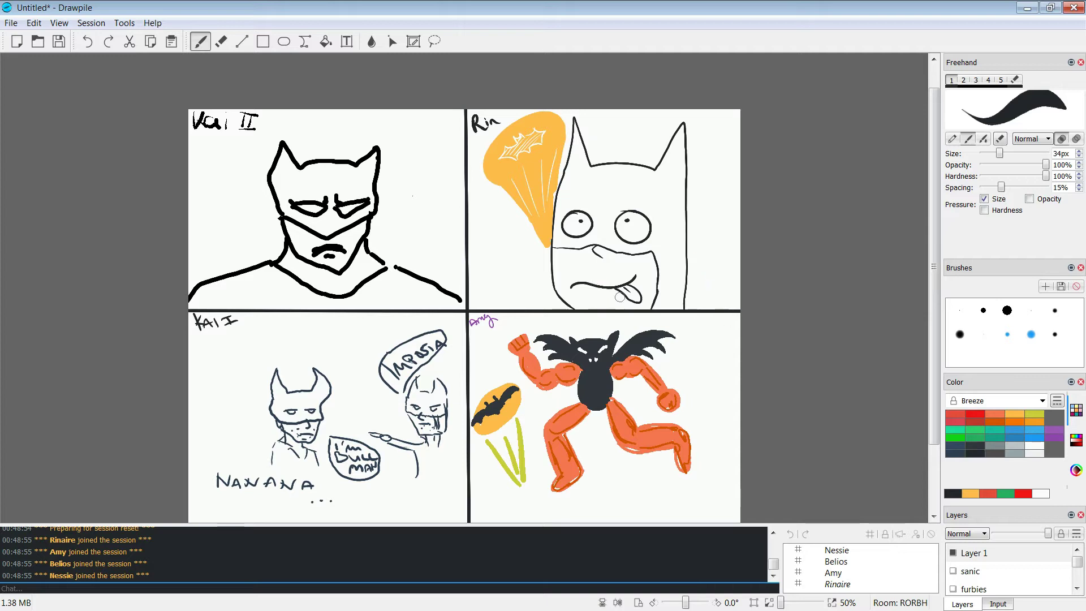
left_click(976, 413)
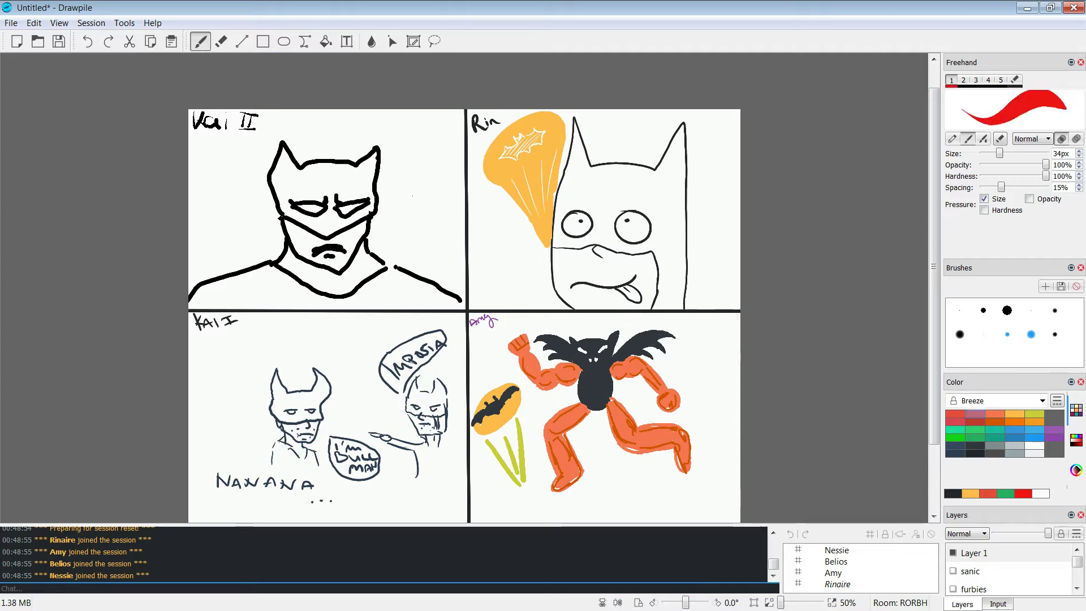
left_click_drag(1000, 154, 985, 153)
left_click_drag(595, 251, 600, 266)
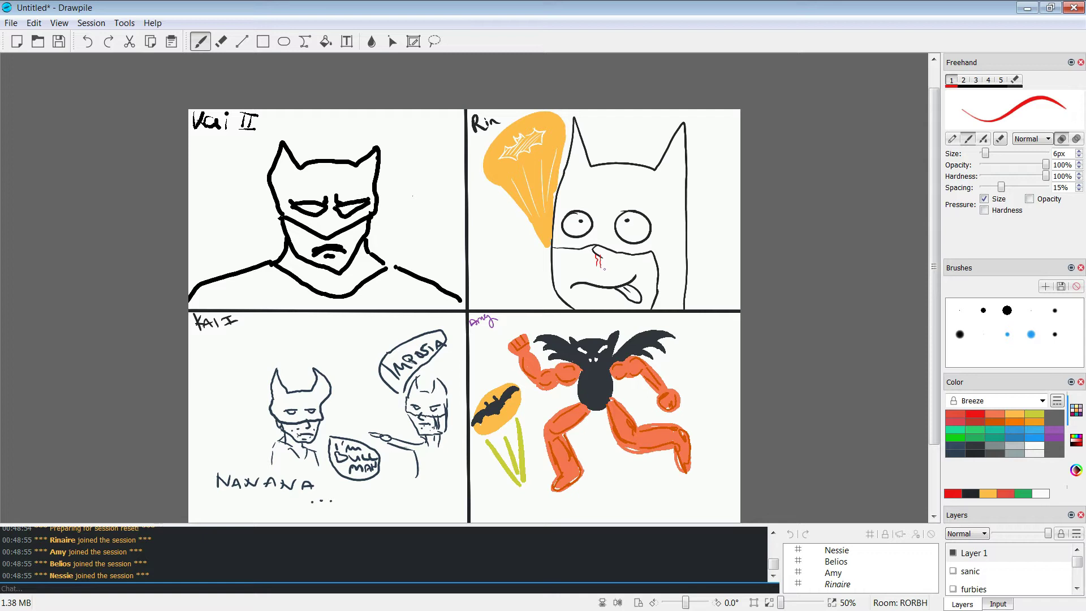
Step: Paint a rounded black silhouette in the panel's lower-left corner with a 32 px brush and add thin white highlights with a 4 px brush
left_click(975, 452)
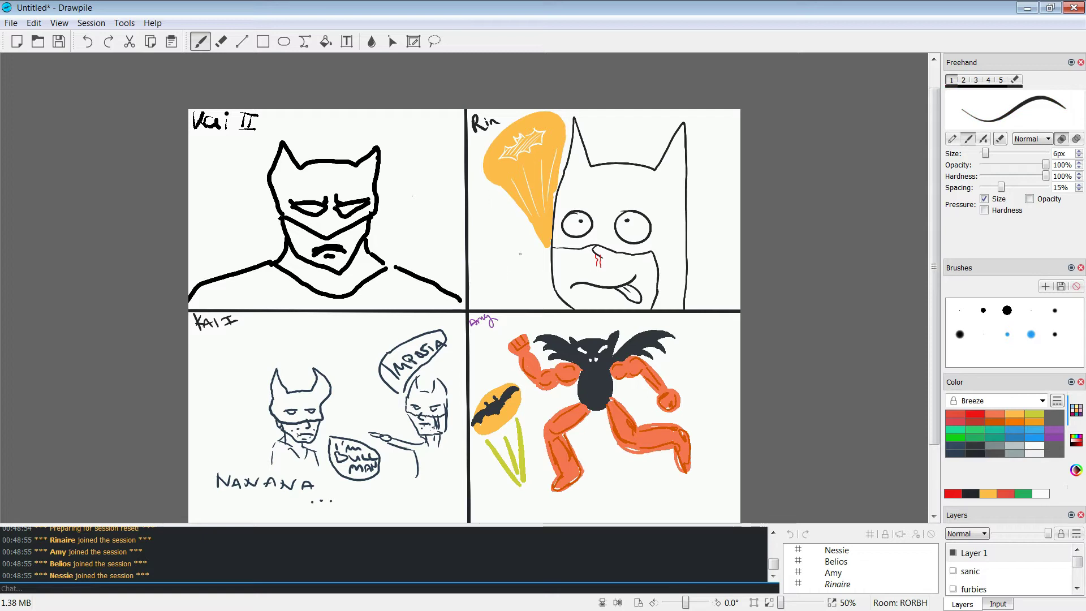
left_click_drag(986, 153, 998, 153)
mouse_move(475, 266)
left_mouse_down()
mouse_move(496, 295)
mouse_move(518, 289)
mouse_move(508, 310)
mouse_move(492, 265)
mouse_move(469, 294)
mouse_move(482, 306)
mouse_move(481, 266)
mouse_move(473, 269)
mouse_move(526, 284)
mouse_move(489, 308)
mouse_move(523, 303)
left_mouse_up()
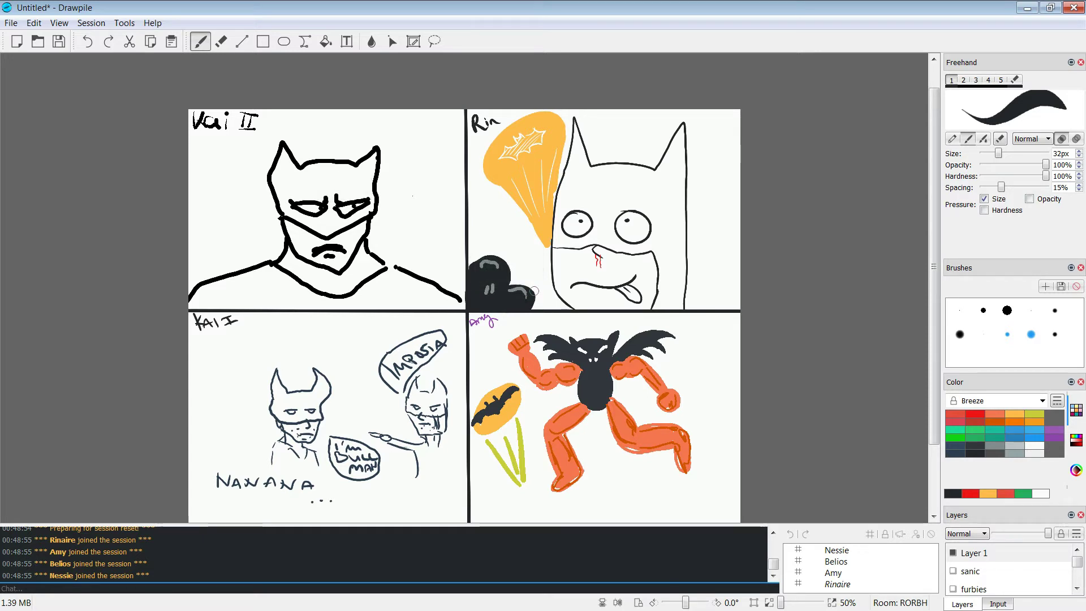
left_click(1035, 447)
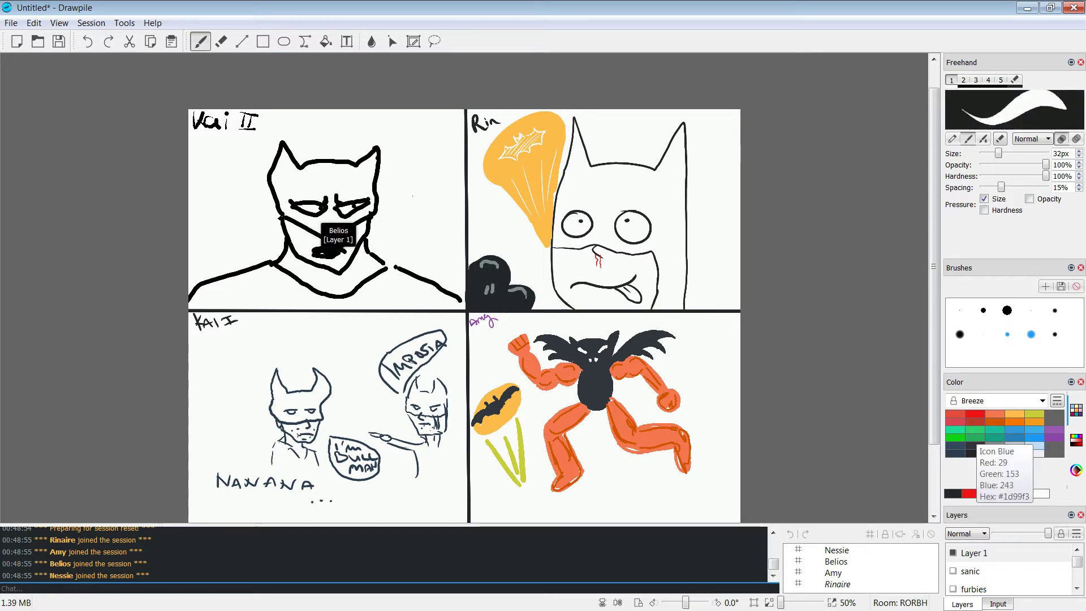
left_click_drag(998, 153, 985, 153)
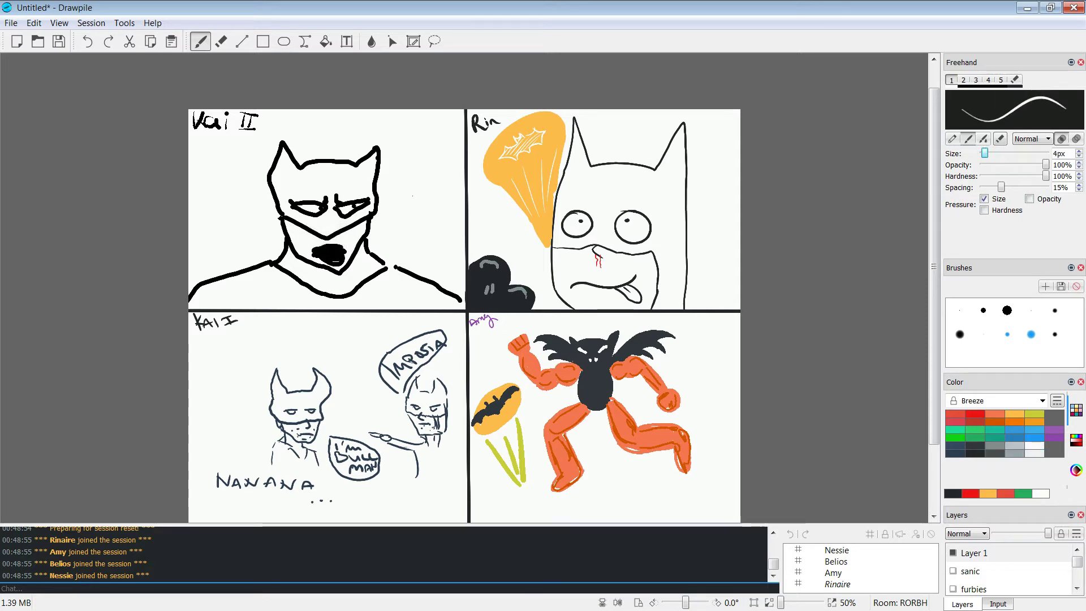
left_click_drag(485, 262, 499, 266)
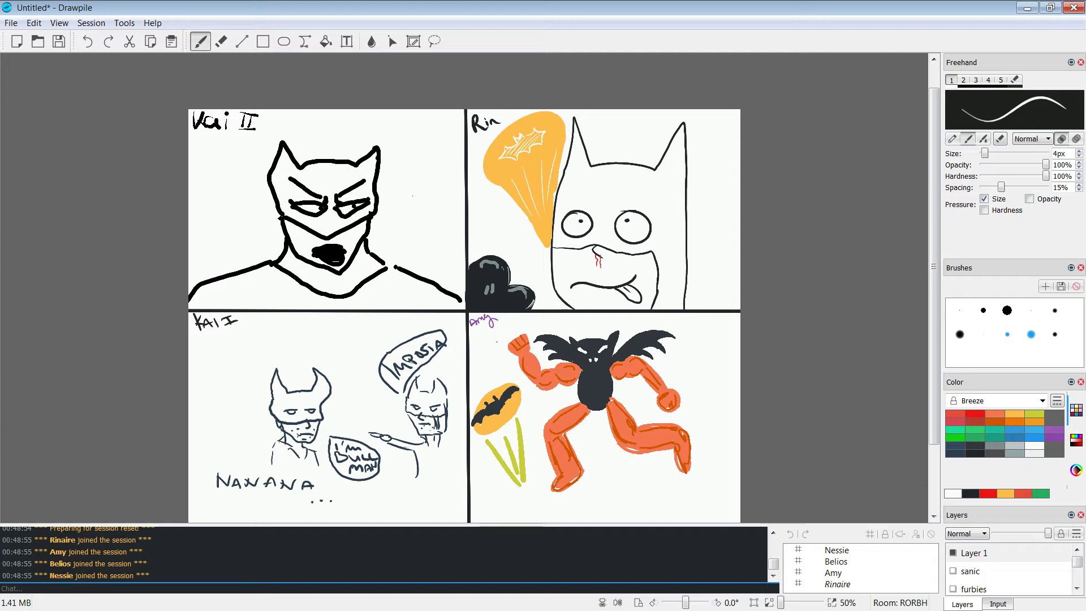
Step: Handwrite "meow?" in black above the dark silhouette using the 4 px brush
left_click(975, 453)
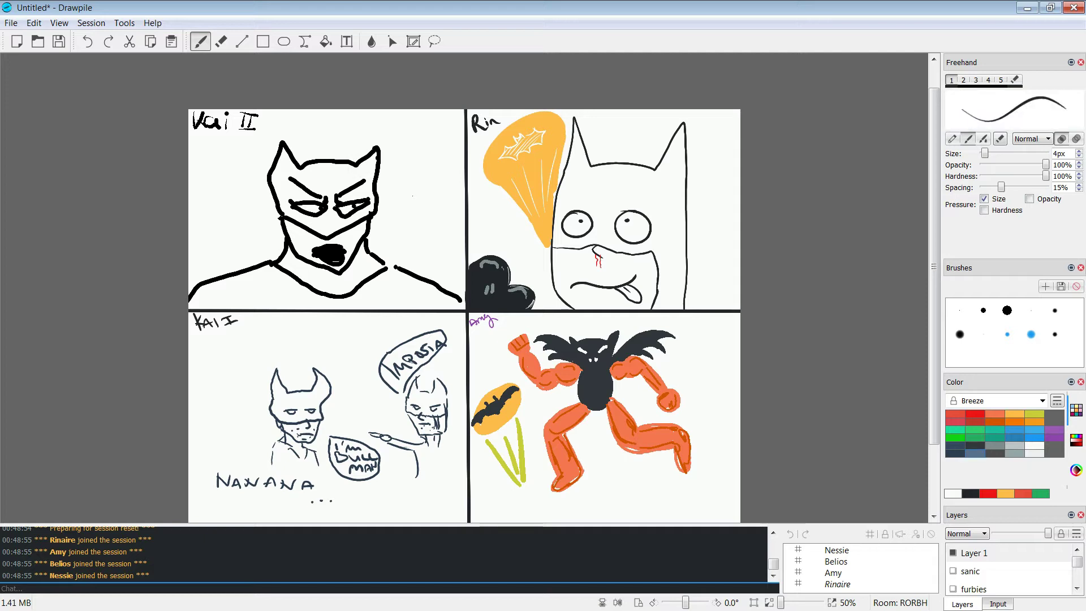
left_click_drag(472, 250, 497, 236)
left_click_drag(499, 234, 512, 225)
left_click(517, 229)
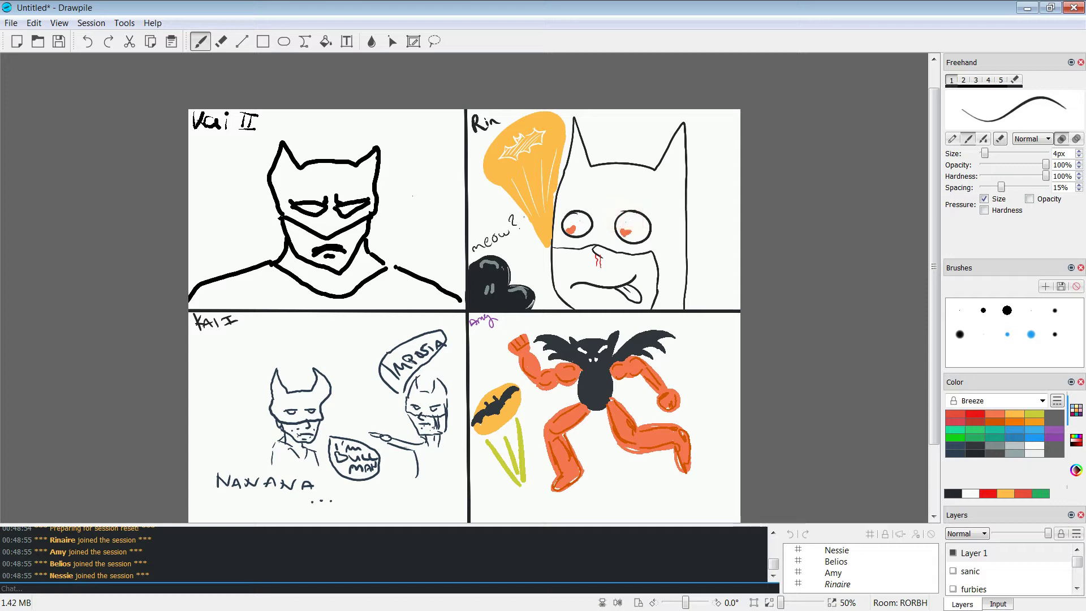
Step: Outline the heart-shaped pupils in red with a 3 px brush and add a small blue stroke at the mouth
left_click(975, 414)
left_click_drag(985, 154, 984, 153)
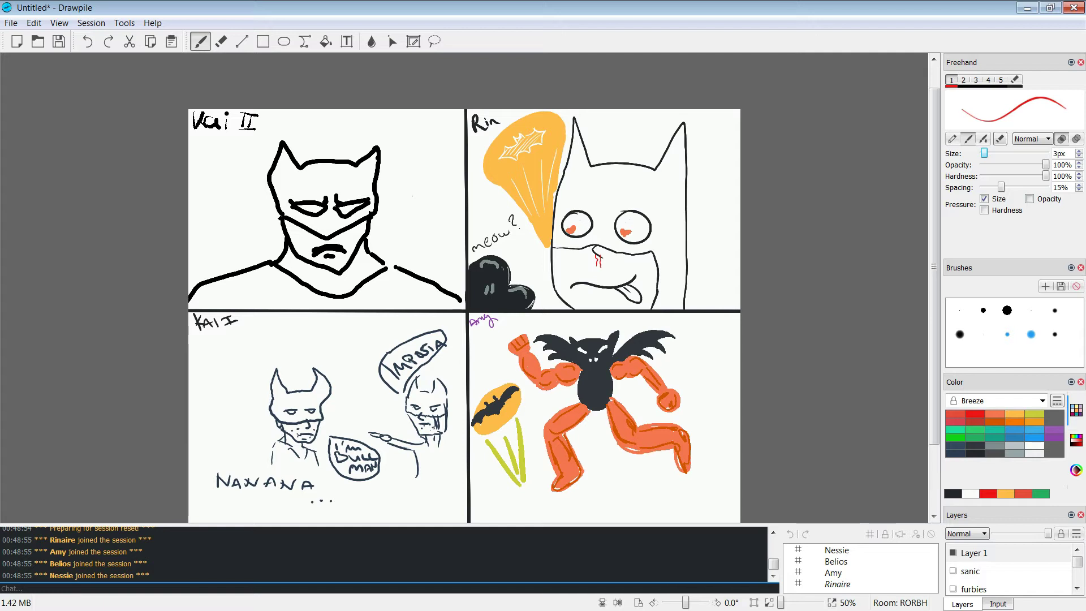
left_click_drag(625, 230, 626, 236)
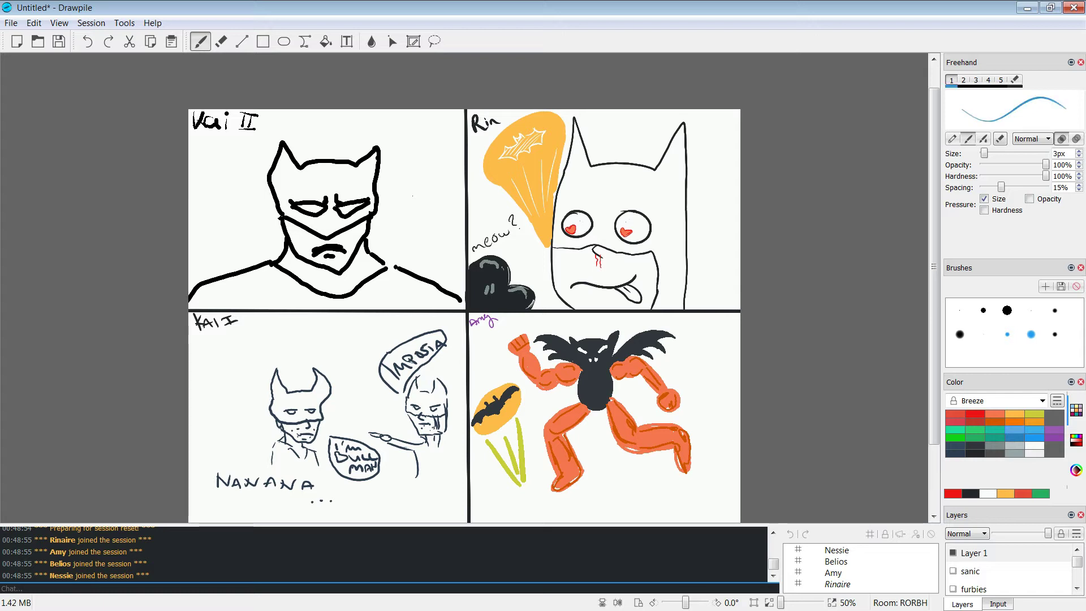
left_click_drag(579, 285, 580, 290)
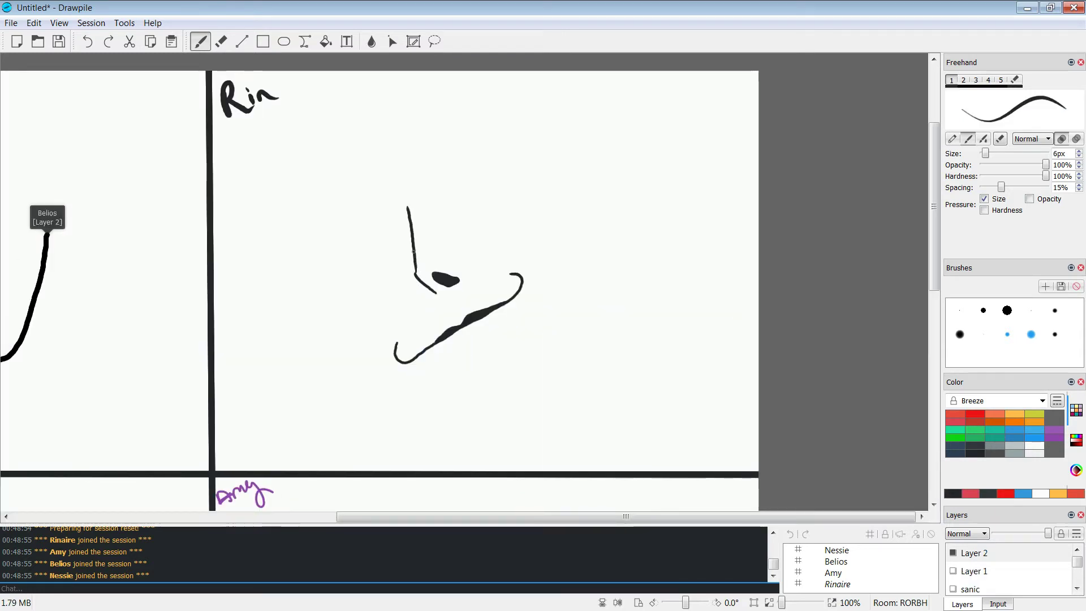
Step: Fill in the dark area at the base of the nose and draw a narrow slanted eye at the face's upper right
left_click_drag(419, 285, 426, 298)
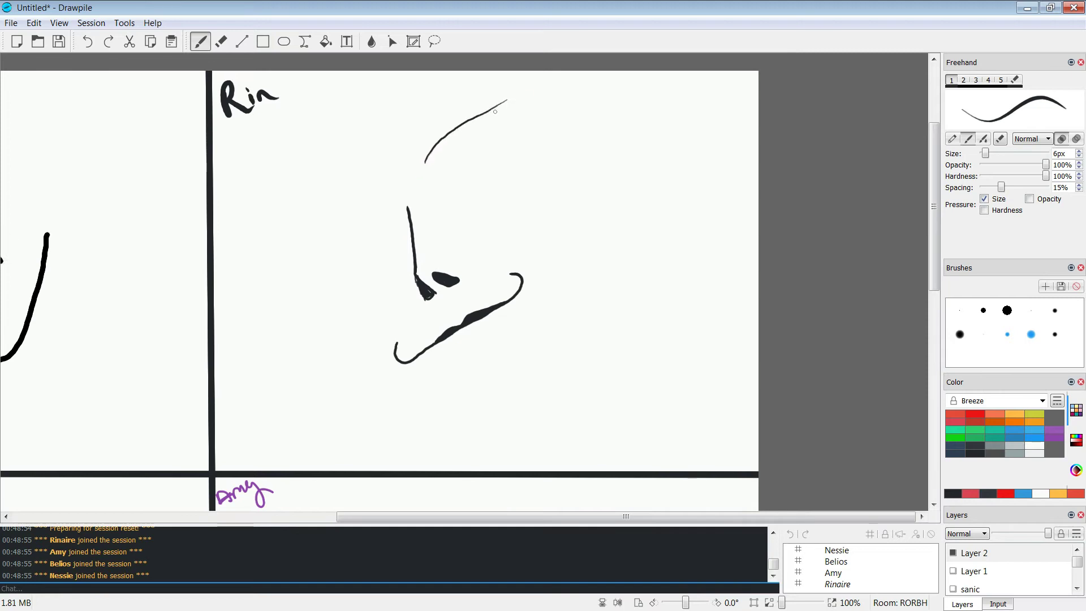
left_click_drag(425, 162, 451, 148)
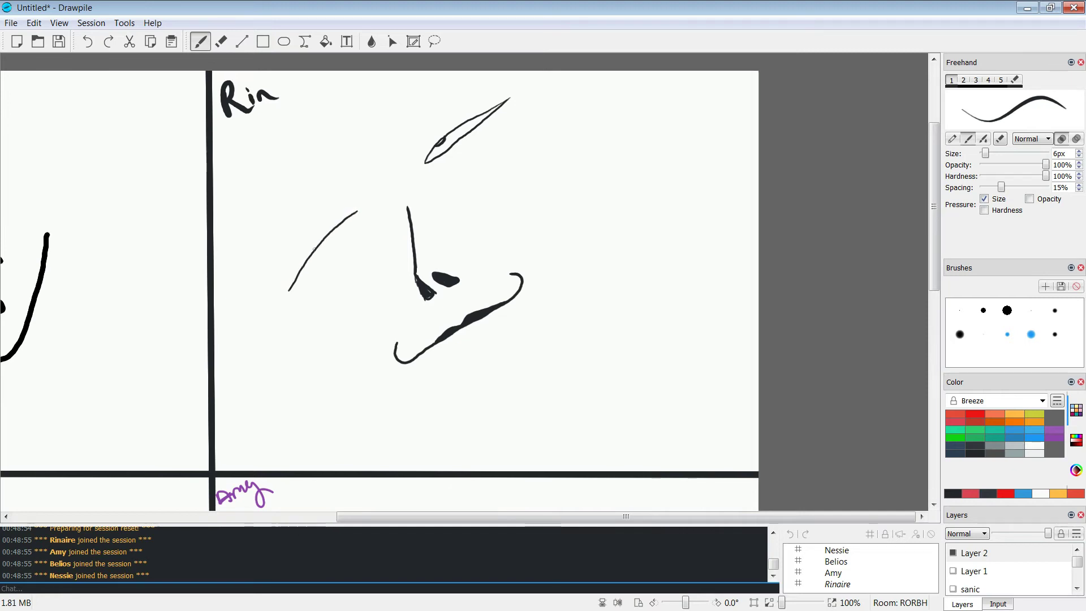
key("ctrl+z")
left_click_drag(350, 211, 300, 253)
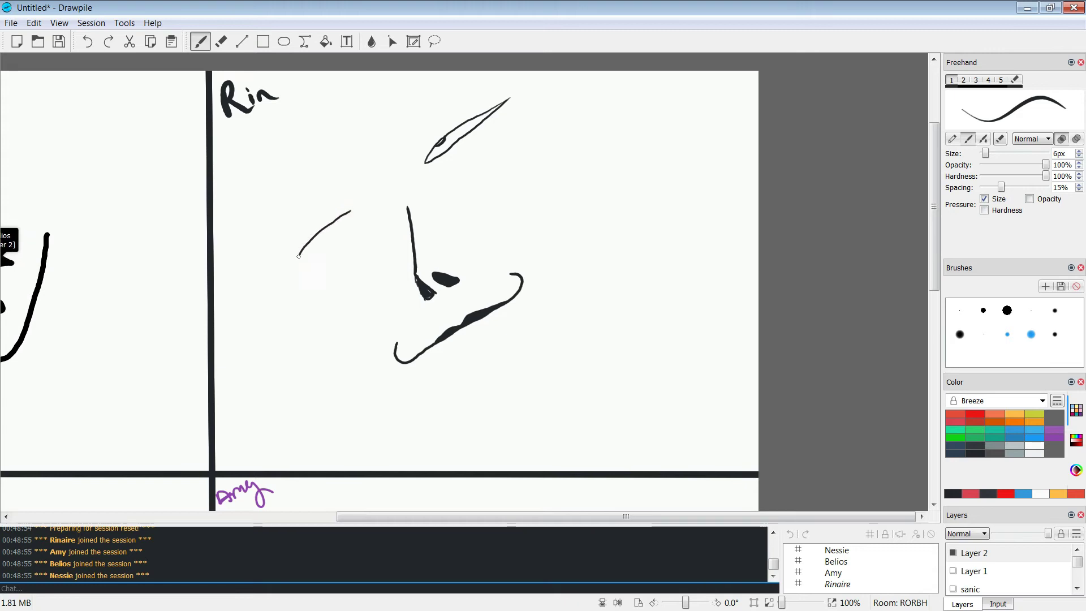
key("ctrl+z")
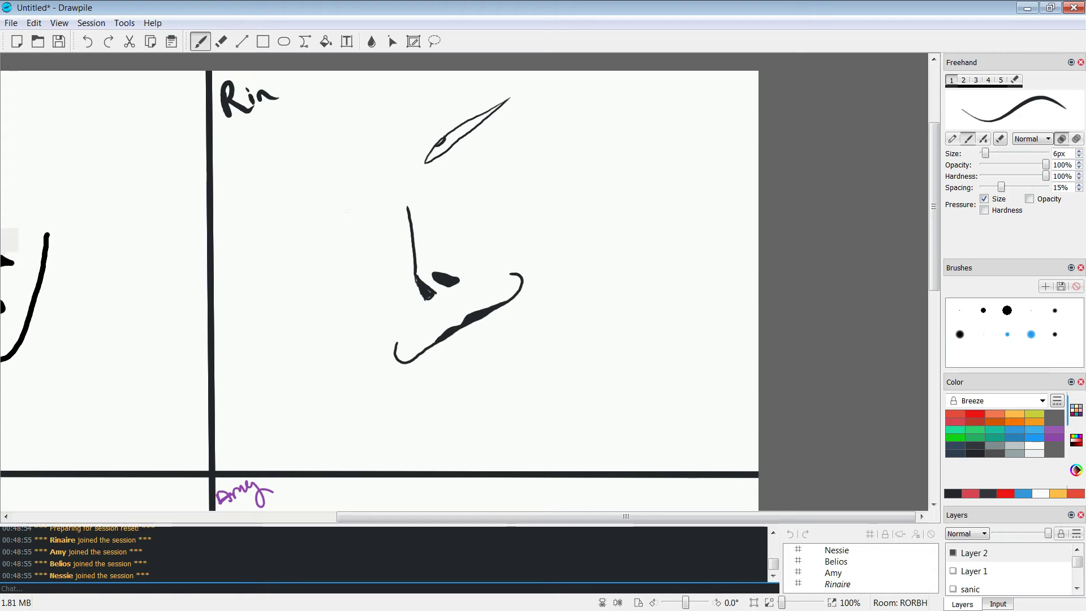
left_click_drag(319, 230, 282, 267)
key("ctrl+z")
Step: Draw a matching narrow slanted eye with a small pupil to the left of the nose using the 6 px black brush
left_click_drag(360, 197, 275, 245)
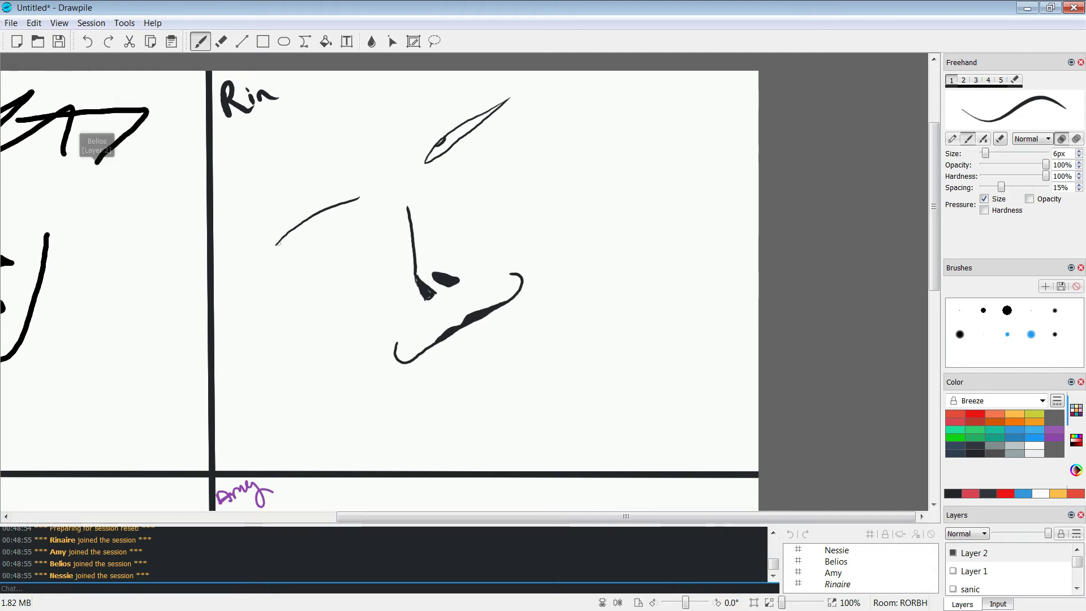
left_click_drag(359, 197, 317, 228)
key("ctrl+z")
left_click_drag(359, 198, 275, 244)
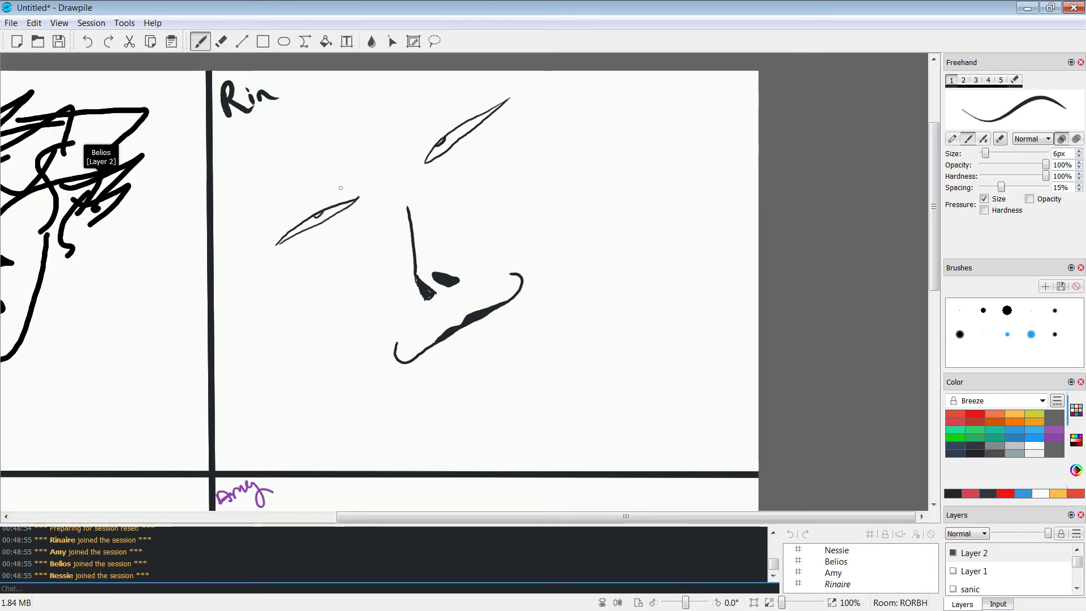
mouse_move(406, 112)
left_mouse_down()
mouse_move(409, 79)
mouse_move(555, 70)
left_mouse_up()
key("ctrl+z")
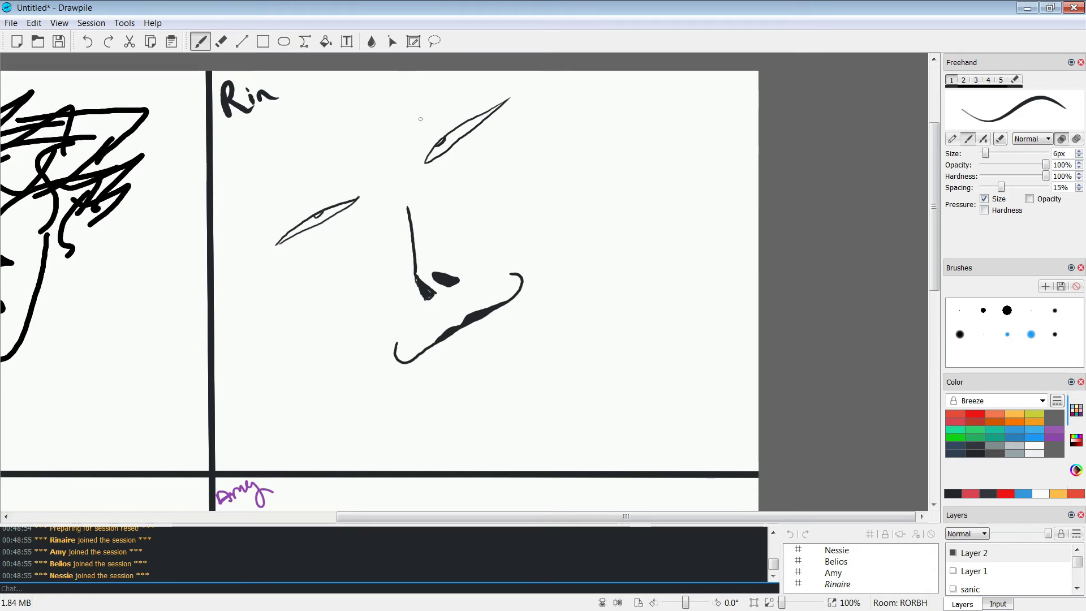
Step: Draw a thin arched eyebrow above each of the tilted face's eyes with the 6 px black brush
left_click_drag(405, 117, 476, 70)
key("ctrl+z")
mouse_move(416, 116)
left_mouse_down()
mouse_move(421, 84)
mouse_move(487, 78)
left_mouse_up()
key("ctrl+z")
mouse_move(411, 120)
left_mouse_down()
mouse_move(417, 94)
mouse_move(521, 79)
left_mouse_up()
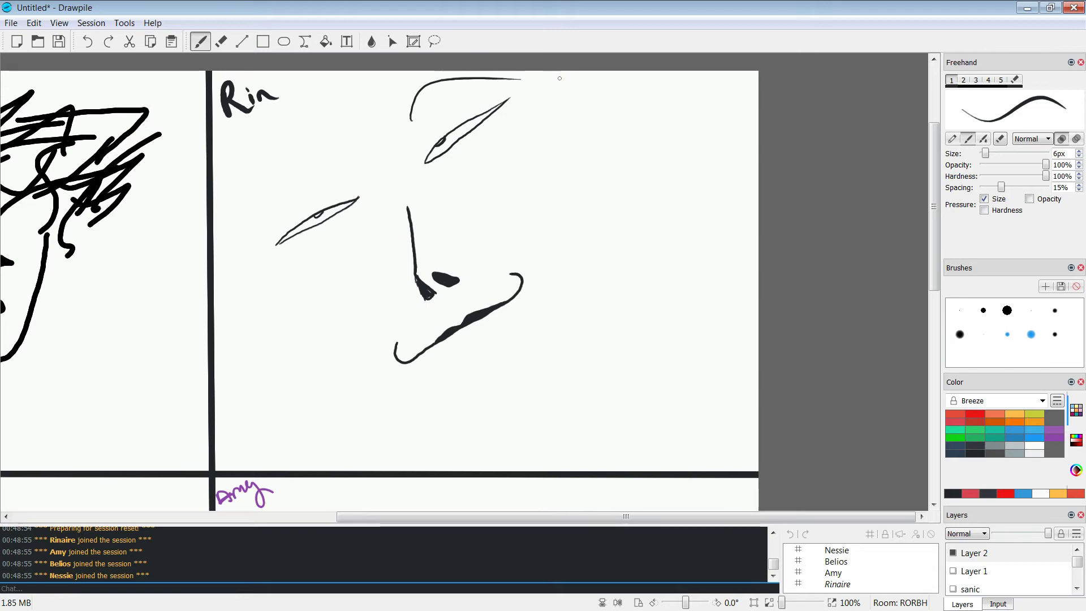
mouse_move(344, 161)
left_mouse_down()
mouse_move(323, 143)
mouse_move(269, 174)
left_mouse_up()
key("ctrl+z")
left_click_drag(346, 160, 272, 198)
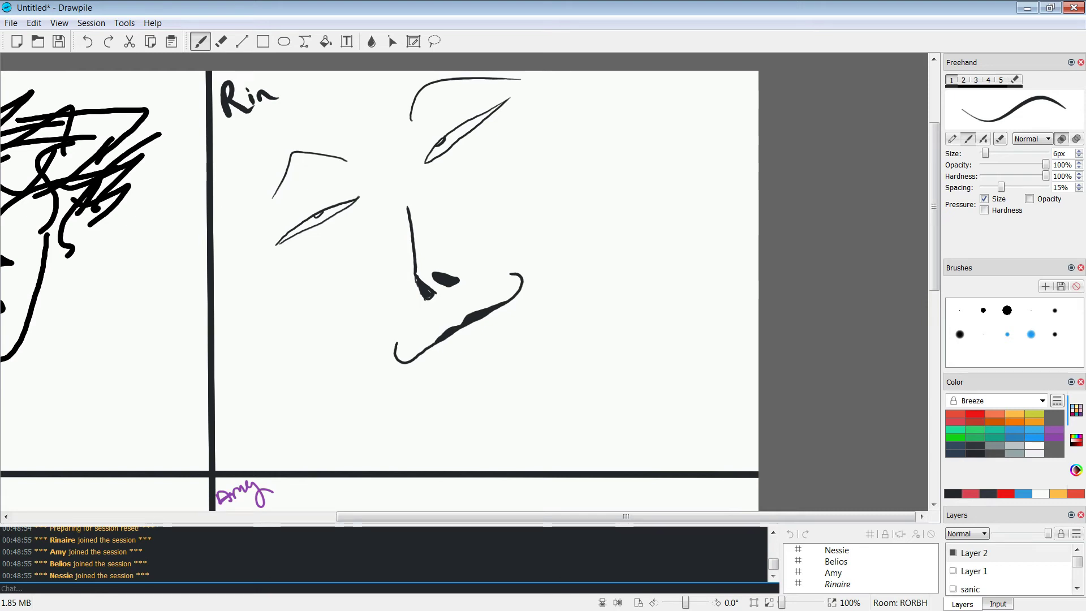
Step: Paint grey shading on the chin, upper lip, nose bridge and around both eyes' inner corners with a 30 px brush
left_click(1014, 453)
left_click_drag(985, 153, 997, 154)
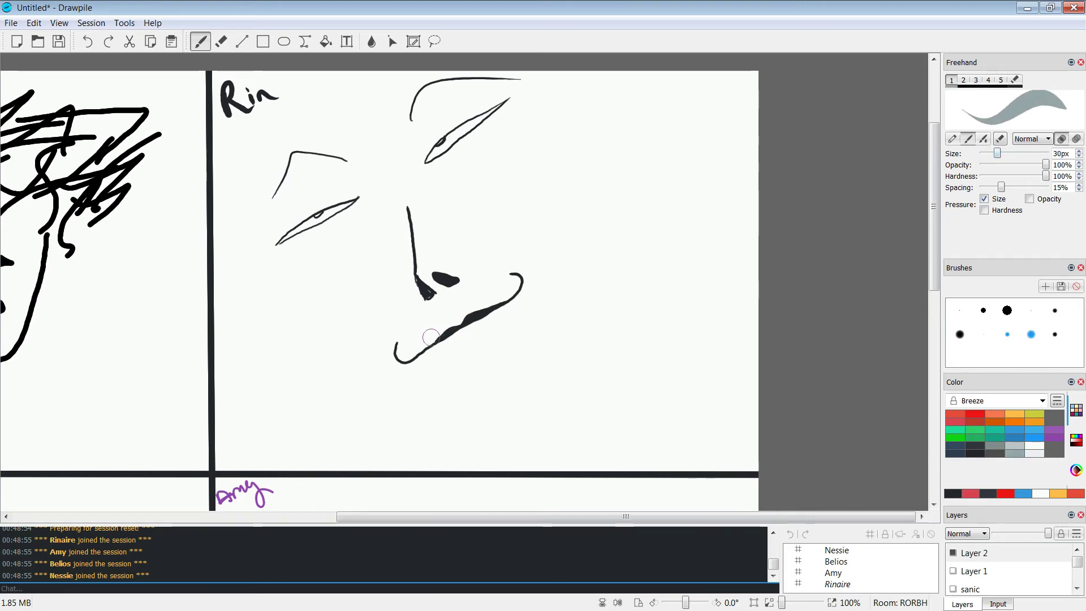
mouse_move(468, 360)
left_mouse_down()
mouse_move(505, 343)
mouse_move(488, 362)
mouse_move(504, 351)
mouse_move(506, 385)
mouse_move(506, 348)
mouse_move(510, 391)
mouse_move(466, 373)
mouse_move(498, 394)
left_mouse_up()
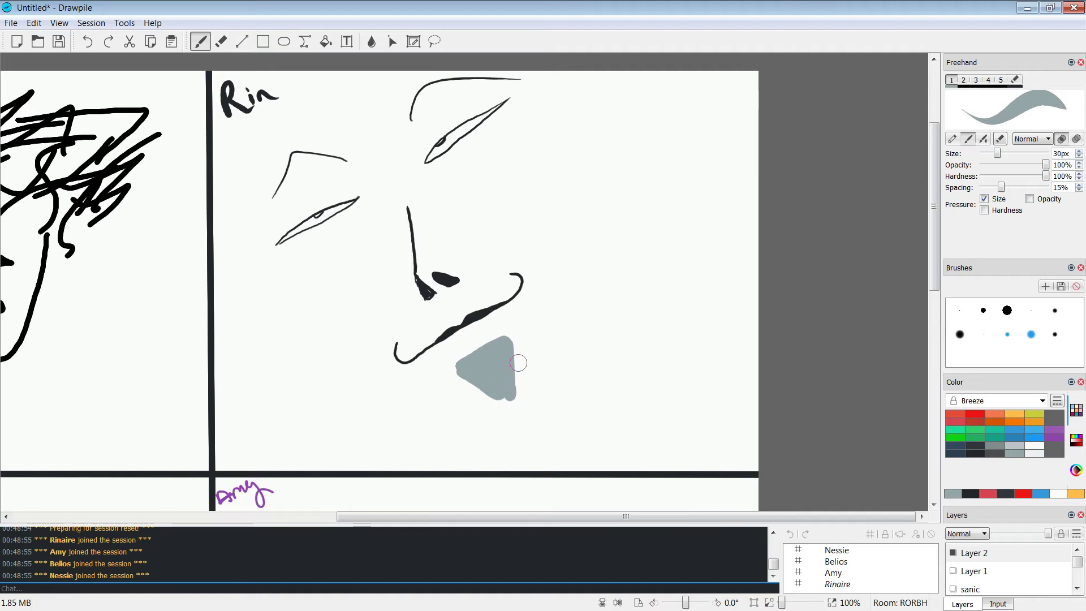
mouse_move(428, 324)
left_mouse_down()
mouse_move(482, 295)
mouse_move(428, 323)
mouse_move(468, 294)
mouse_move(450, 319)
left_mouse_up()
left_click_drag(419, 257, 413, 204)
mouse_move(436, 118)
left_mouse_down()
mouse_move(421, 187)
mouse_move(491, 163)
left_mouse_up()
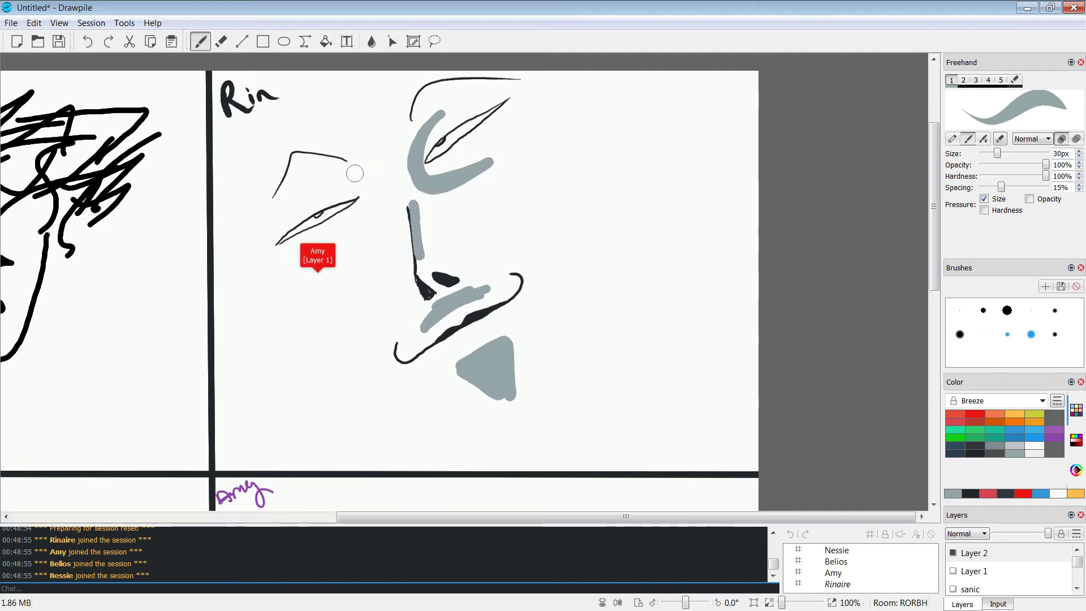
mouse_move(326, 184)
left_mouse_down()
mouse_move(371, 231)
mouse_move(387, 190)
mouse_move(305, 187)
mouse_move(382, 199)
mouse_move(346, 246)
left_mouse_up()
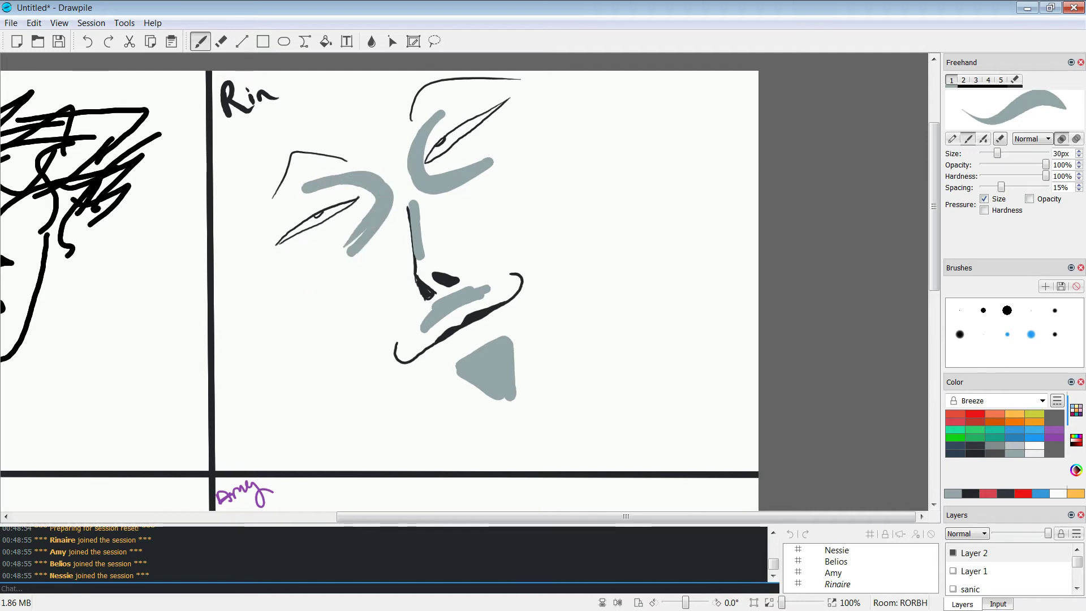
Step: Scribble red patches along the top and left edges of the upper-right panel around the face with the 30 px brush
left_click(956, 421)
mouse_move(537, 85)
left_mouse_down()
mouse_move(546, 105)
mouse_move(569, 113)
mouse_move(560, 94)
left_mouse_up()
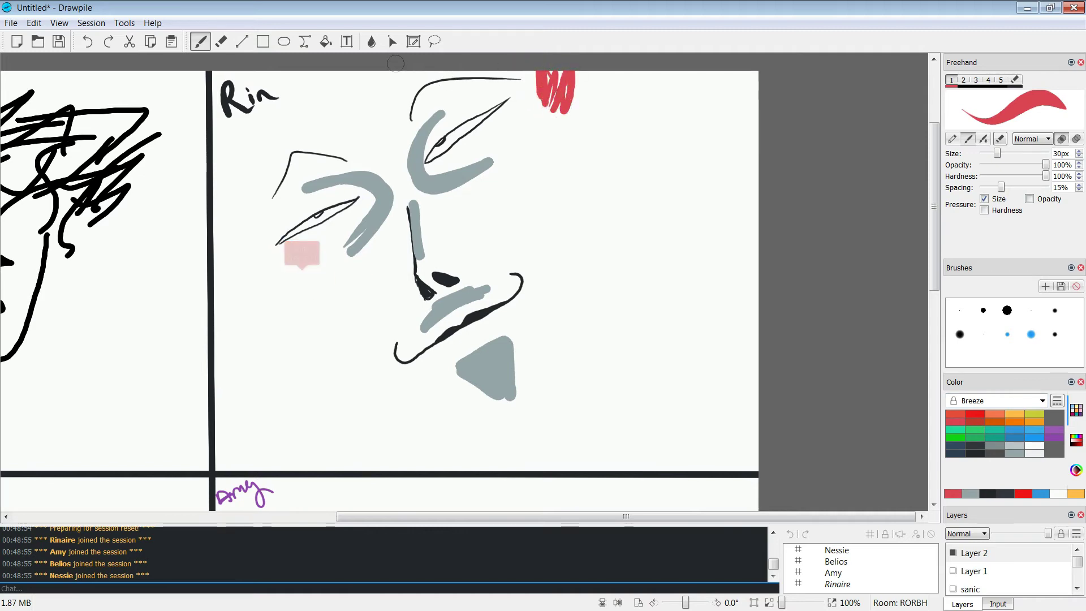
mouse_move(389, 75)
left_mouse_down()
mouse_move(325, 58)
mouse_move(314, 83)
mouse_move(330, 79)
mouse_move(336, 96)
mouse_move(306, 87)
left_mouse_up()
mouse_move(259, 131)
left_mouse_down()
mouse_move(275, 129)
mouse_move(253, 141)
left_mouse_up()
mouse_move(209, 163)
left_mouse_down()
mouse_move(224, 162)
mouse_move(218, 196)
mouse_move(248, 260)
left_mouse_up()
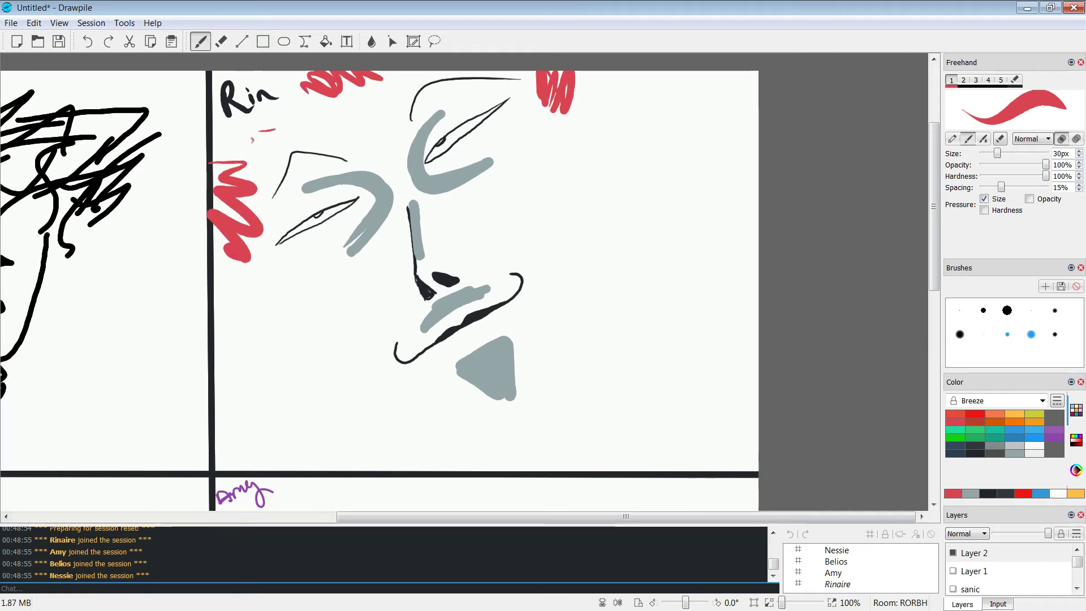
Step: Draw a blue teardrop below the face's upper-right eye on Layer 2 with a 15 px brush
left_click(953, 571)
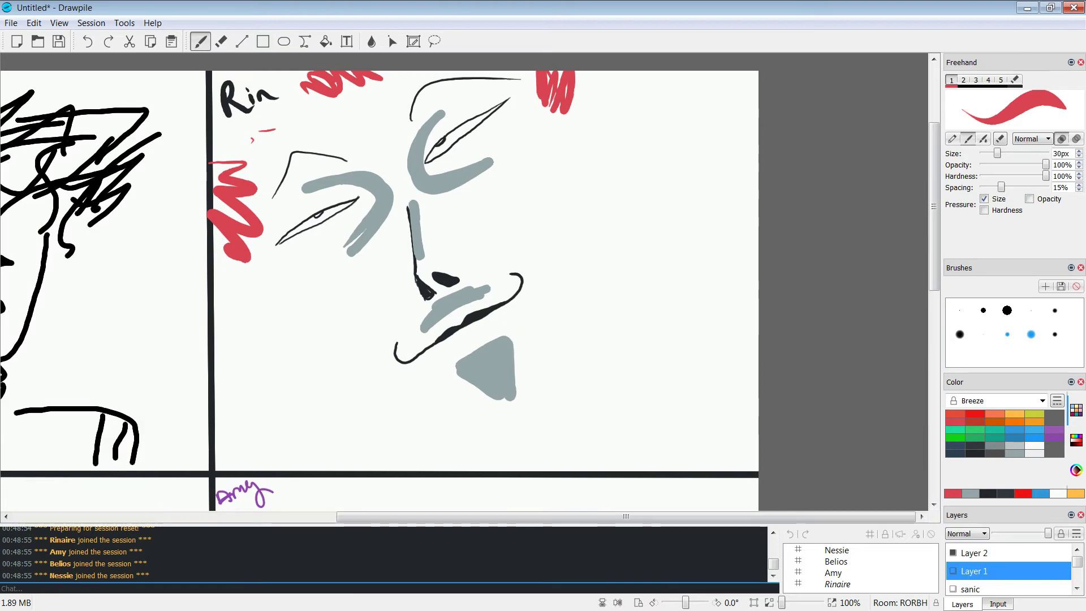
left_click(1034, 437)
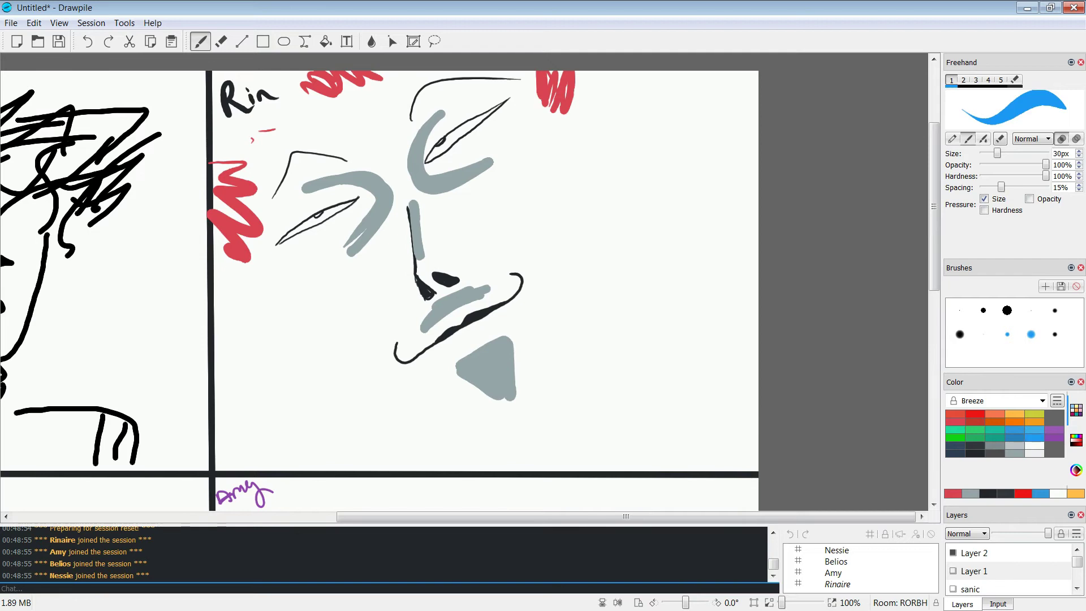
left_click(1008, 552)
left_click_drag(998, 154, 990, 153)
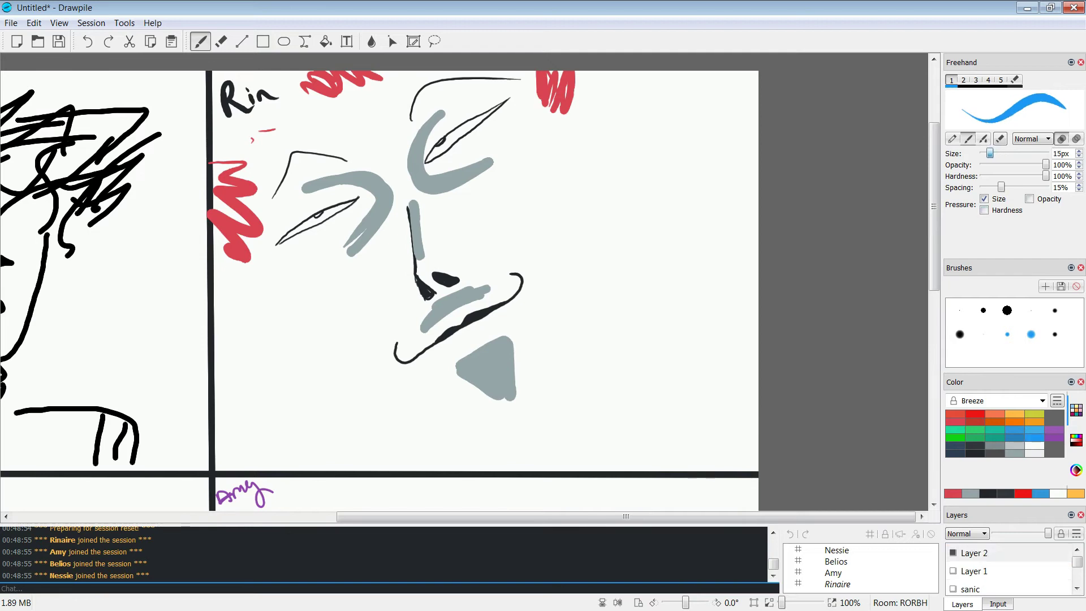
mouse_move(467, 167)
left_mouse_down()
mouse_move(485, 199)
mouse_move(464, 161)
left_mouse_up()
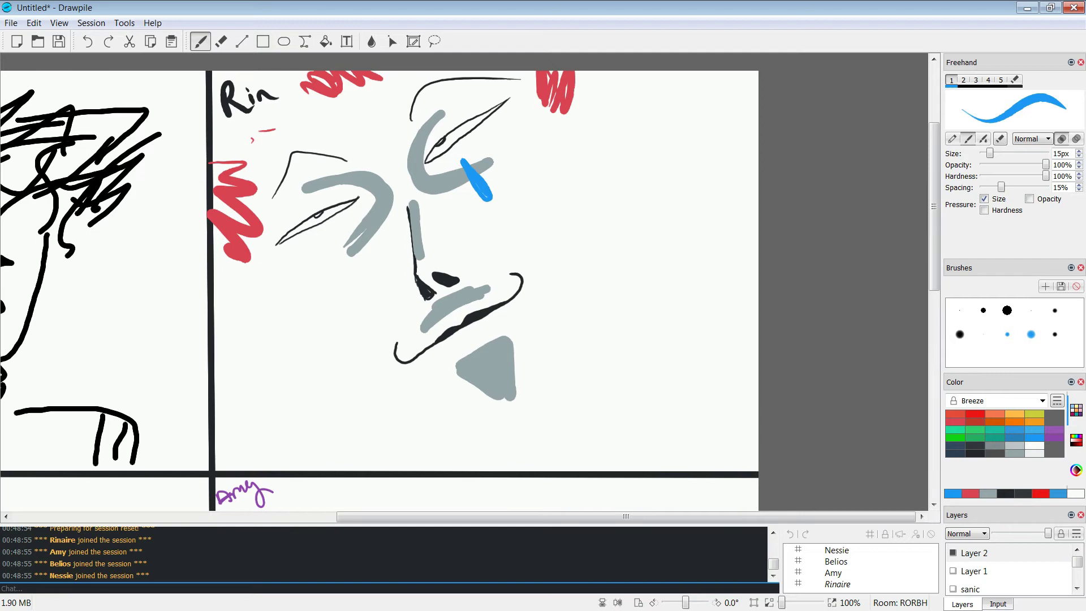
Step: Mix a magenta brush colour with red 218, green 31 and blue 180, discarding the paler pink test stroke
left_click(955, 421)
left_click(1075, 440)
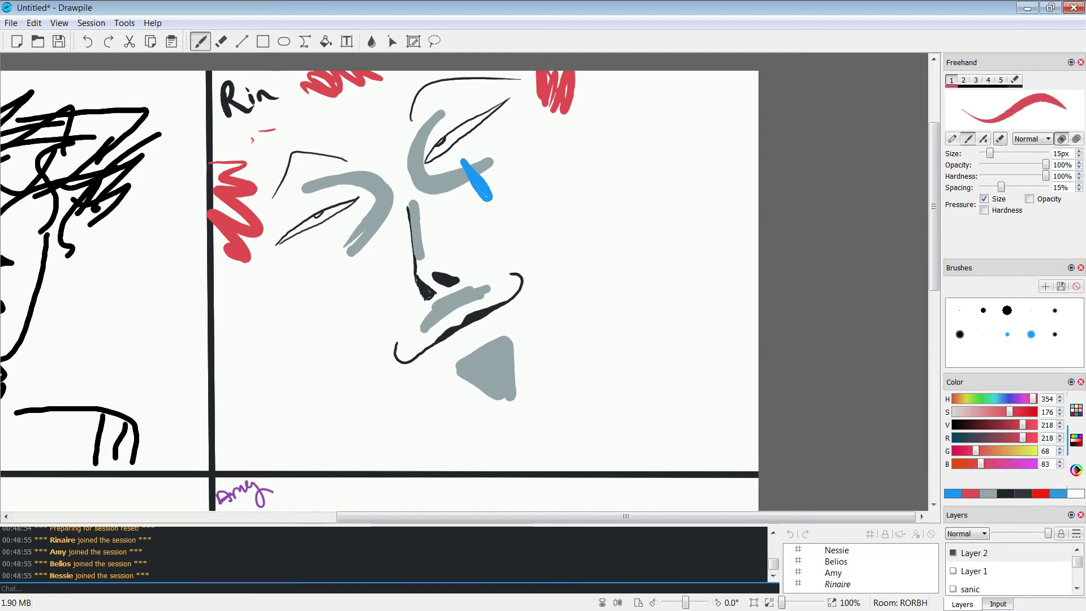
mouse_move(980, 464)
left_mouse_down()
mouse_move(1021, 464)
mouse_move(992, 451)
left_mouse_up()
left_click(1010, 451)
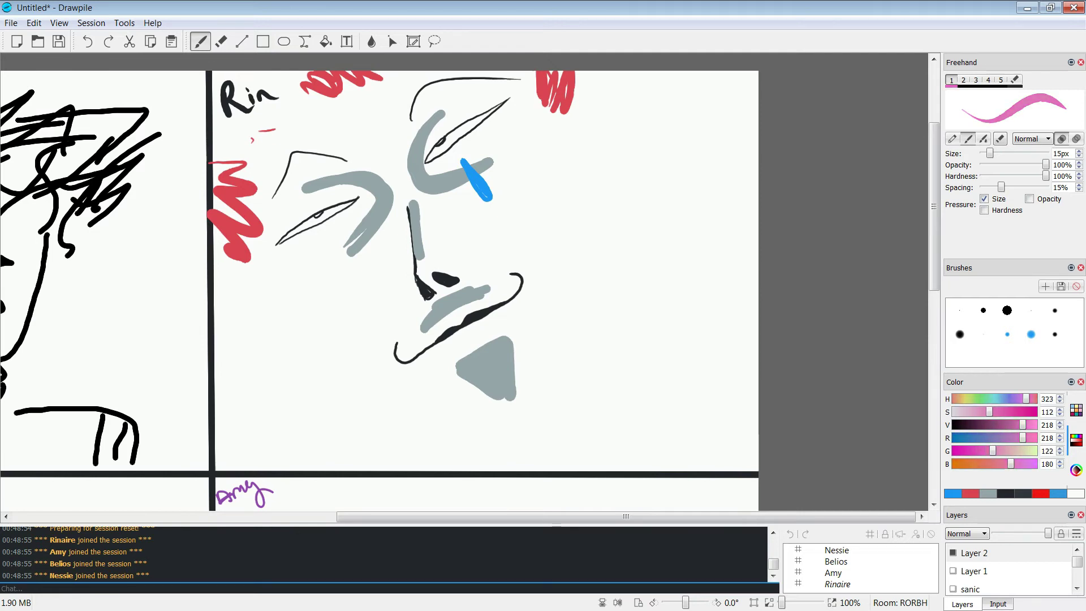
mouse_move(332, 238)
left_mouse_down()
mouse_move(332, 276)
mouse_move(356, 260)
left_mouse_up()
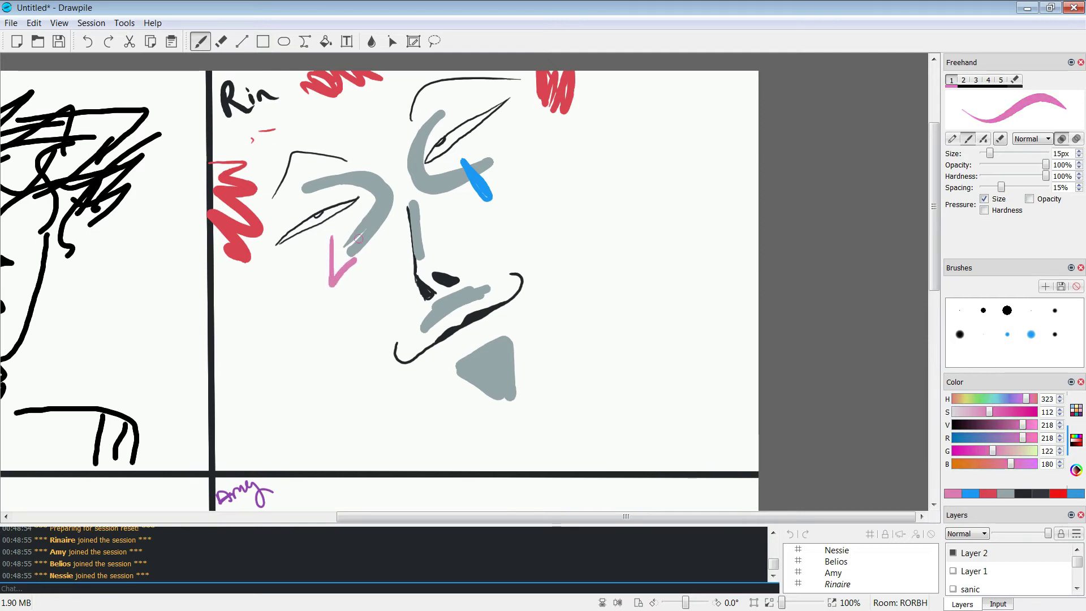
key("ctrl+z")
left_click_drag(993, 450, 965, 451)
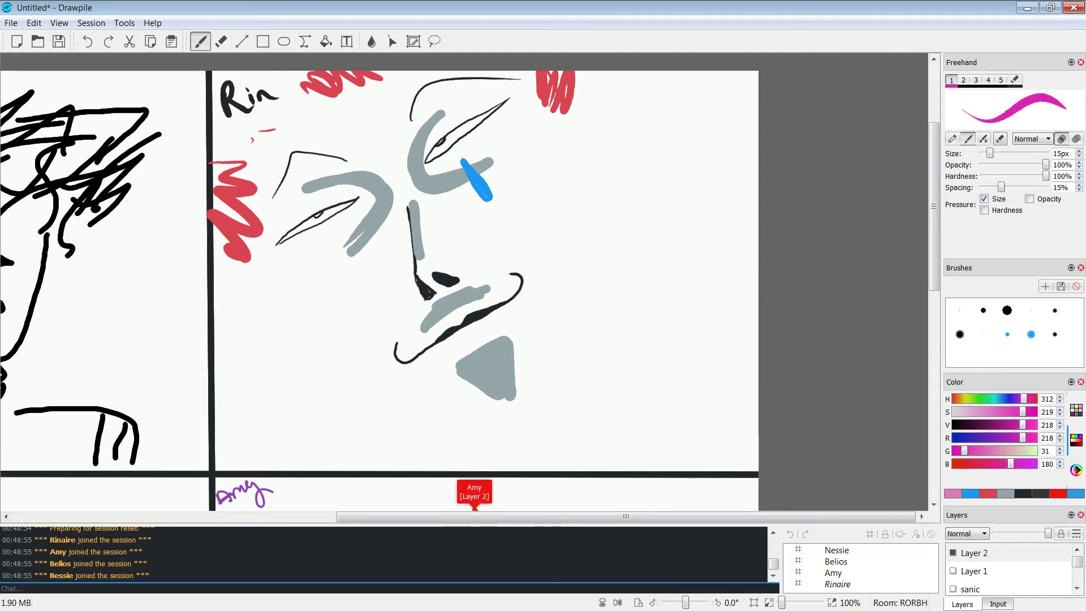
mouse_move(335, 232)
left_mouse_down()
mouse_move(336, 254)
mouse_move(356, 254)
mouse_move(332, 243)
mouse_move(329, 265)
mouse_move(357, 243)
mouse_move(346, 261)
left_mouse_up()
key("ctrl+z")
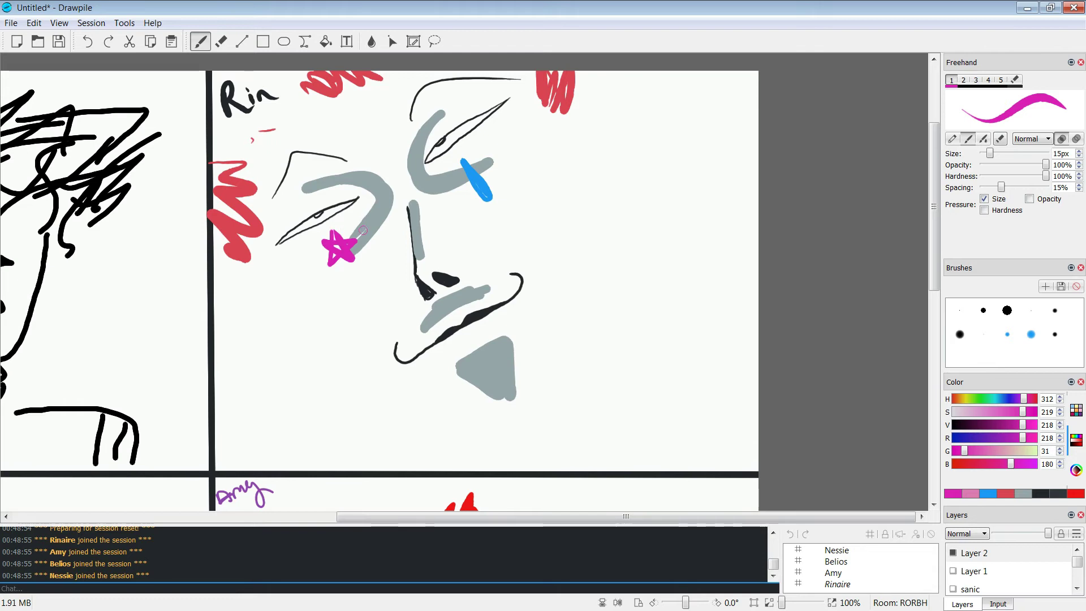
key("ctrl+z")
mouse_move(322, 235)
left_mouse_down()
mouse_move(331, 273)
mouse_move(320, 250)
mouse_move(340, 252)
left_mouse_up()
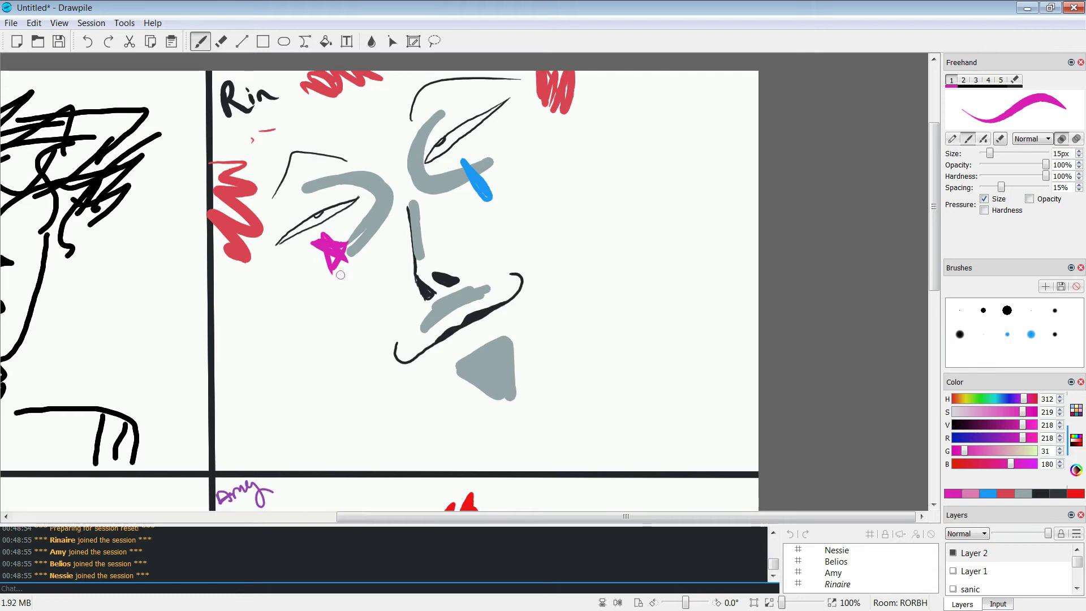
key("ctrl+z")
key("ctrl+z")
key("ctrl+z")
key("ctrl+z")
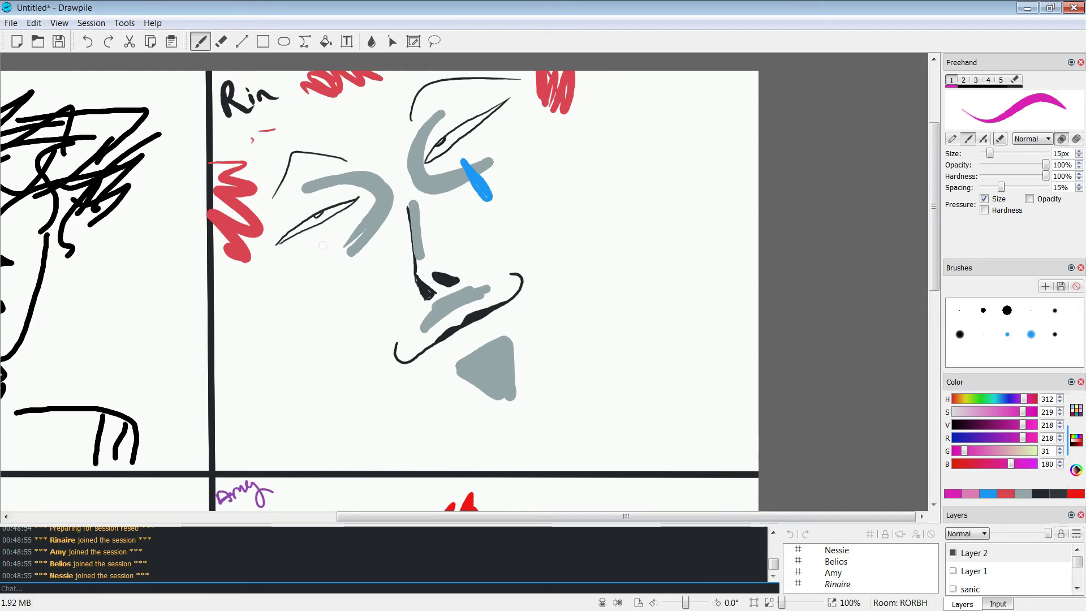
Step: Draw a filled magenta star below the face's left eye with the 15 px brush
mouse_move(321, 239)
left_mouse_down()
mouse_move(311, 263)
mouse_move(327, 262)
mouse_move(331, 278)
mouse_move(351, 260)
mouse_move(322, 237)
left_mouse_up()
left_click_drag(322, 256, 344, 255)
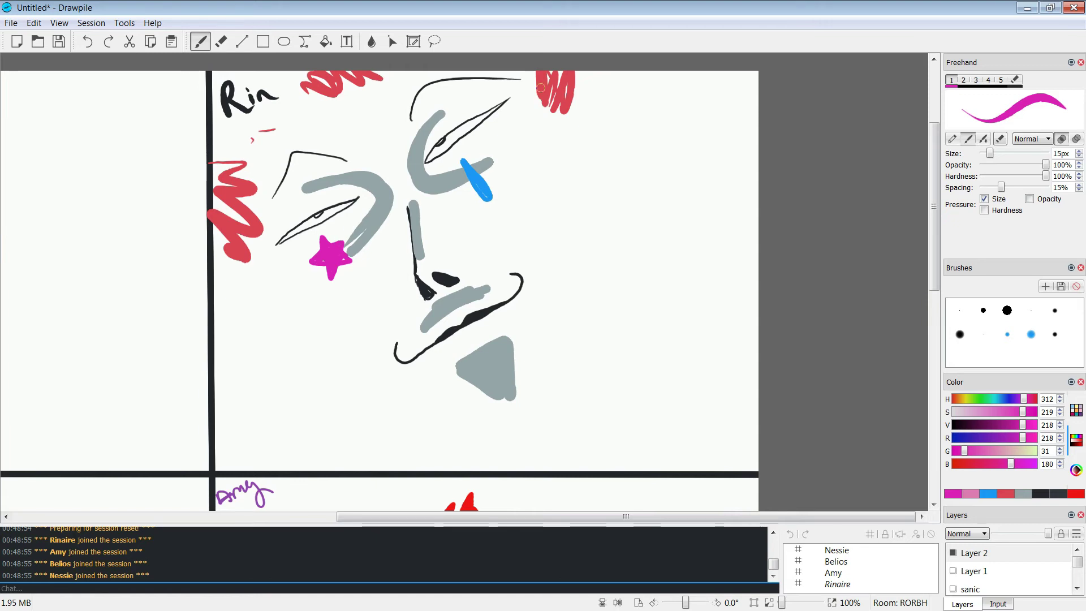
Step: Scribble magenta strokes over the three red patches around the face
left_click_drag(549, 100, 559, 105)
mouse_move(320, 70)
left_mouse_down()
mouse_move(334, 91)
mouse_move(354, 76)
left_mouse_up()
mouse_move(231, 169)
left_mouse_down()
mouse_move(251, 189)
mouse_move(219, 202)
mouse_move(233, 260)
left_mouse_up()
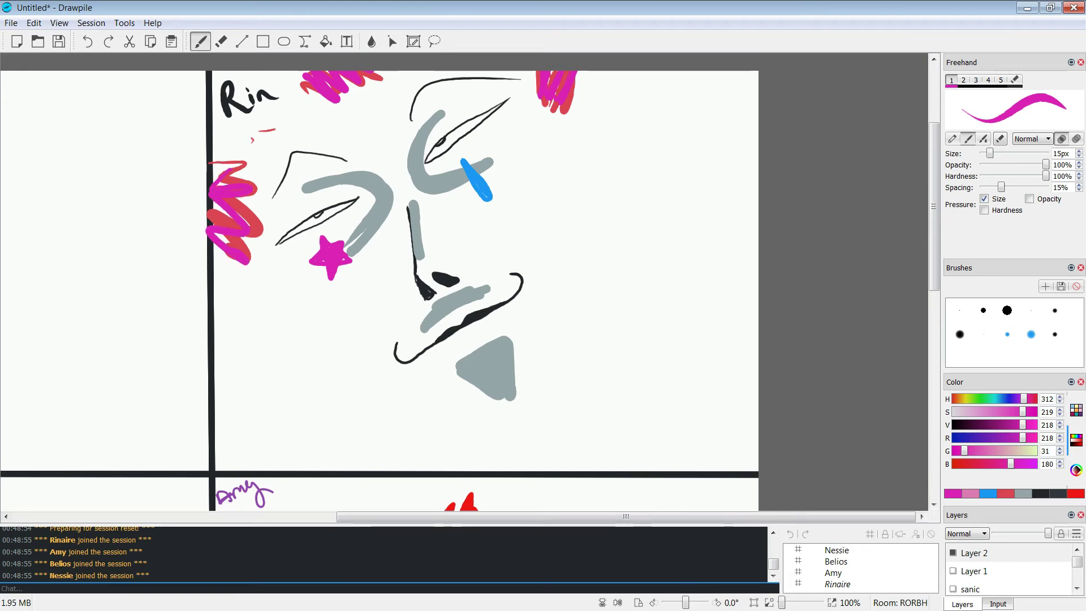
Step: Handwrite "SCHWING" in black, slanting upward beside the tilted face's mouth, with the 15 px brush
left_click(1075, 410)
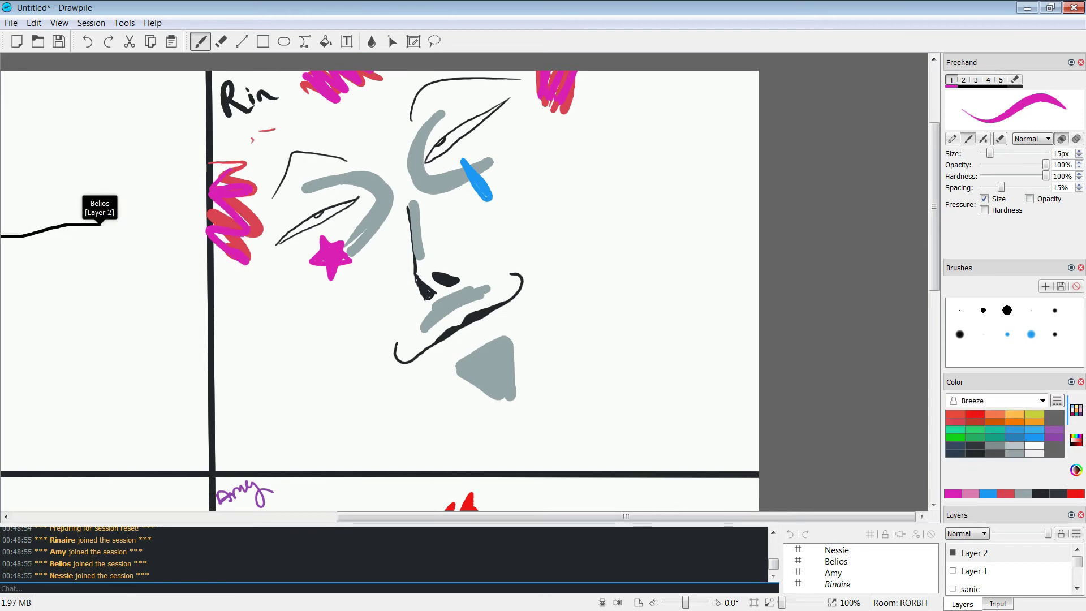
left_click(1040, 493)
mouse_move(622, 283)
left_mouse_down()
mouse_move(599, 323)
mouse_move(649, 296)
mouse_move(660, 270)
left_mouse_up()
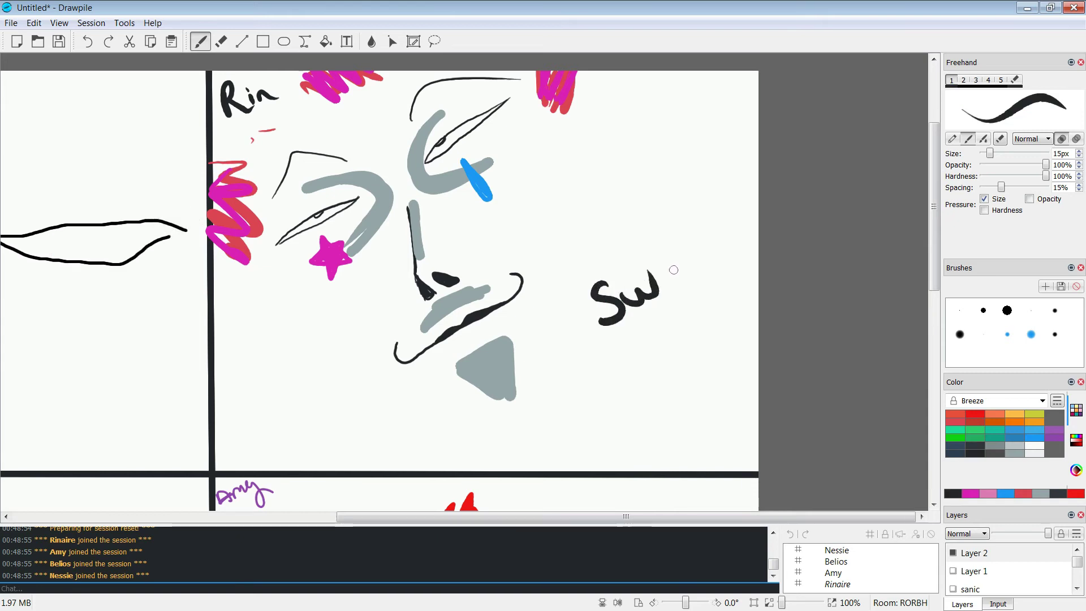
key("ctrl+z")
key("ctrl+z")
mouse_move(583, 321)
left_mouse_down()
mouse_move(568, 356)
mouse_move(625, 337)
mouse_move(703, 273)
mouse_move(737, 276)
left_mouse_up()
mouse_move(604, 301)
left_mouse_down()
mouse_move(599, 339)
mouse_move(616, 338)
left_mouse_up()
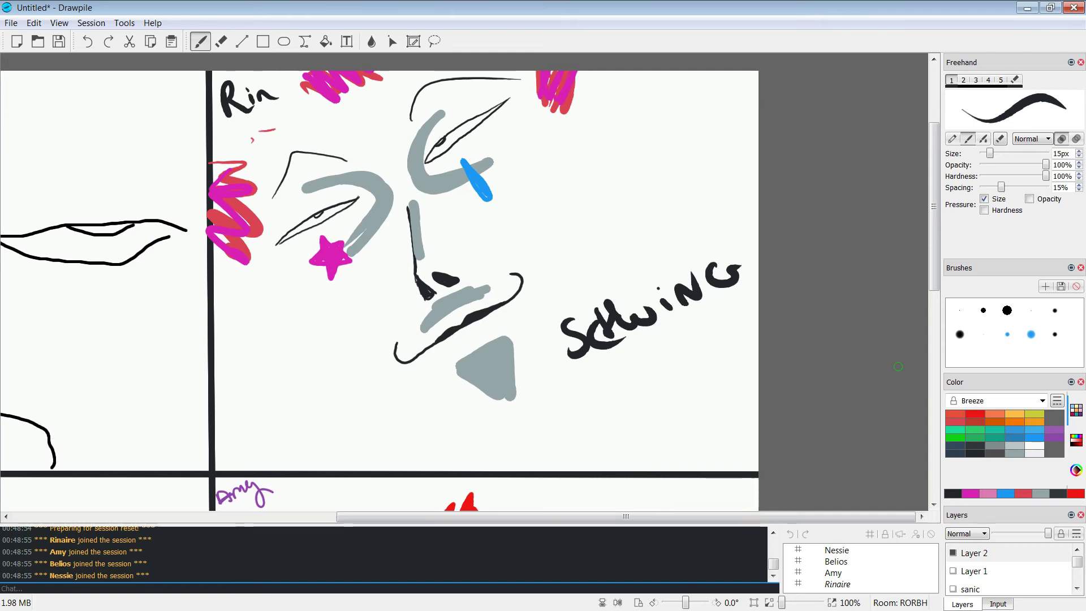
Step: Erase all the grey shading from the tilted face's eyes, nose, upper lip and chin with a 42 px eraser
scroll(898, 365, "down", 5)
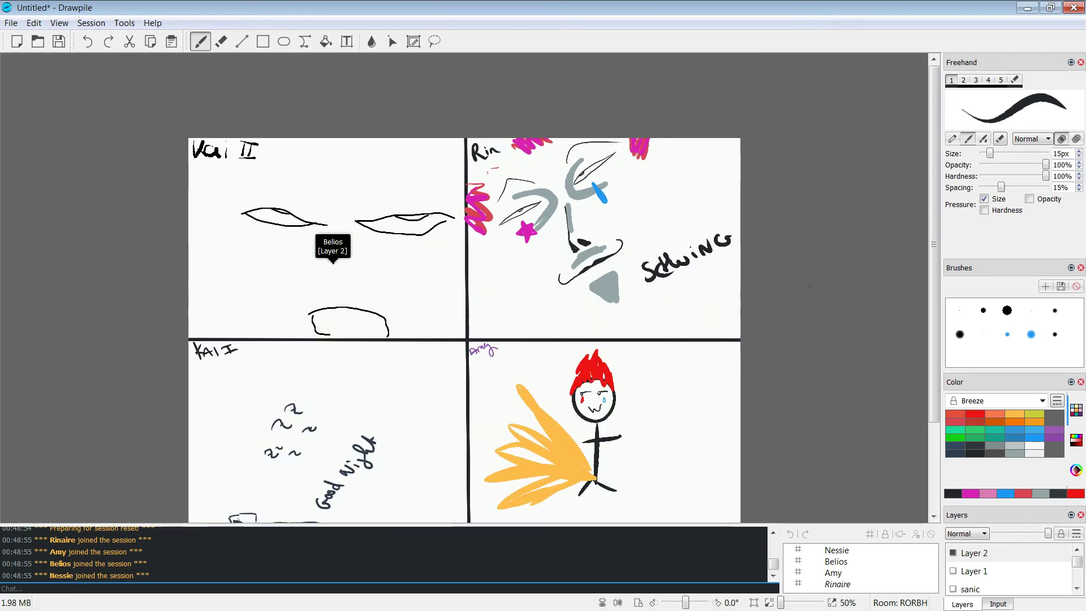
scroll(630, 310, "down", 3)
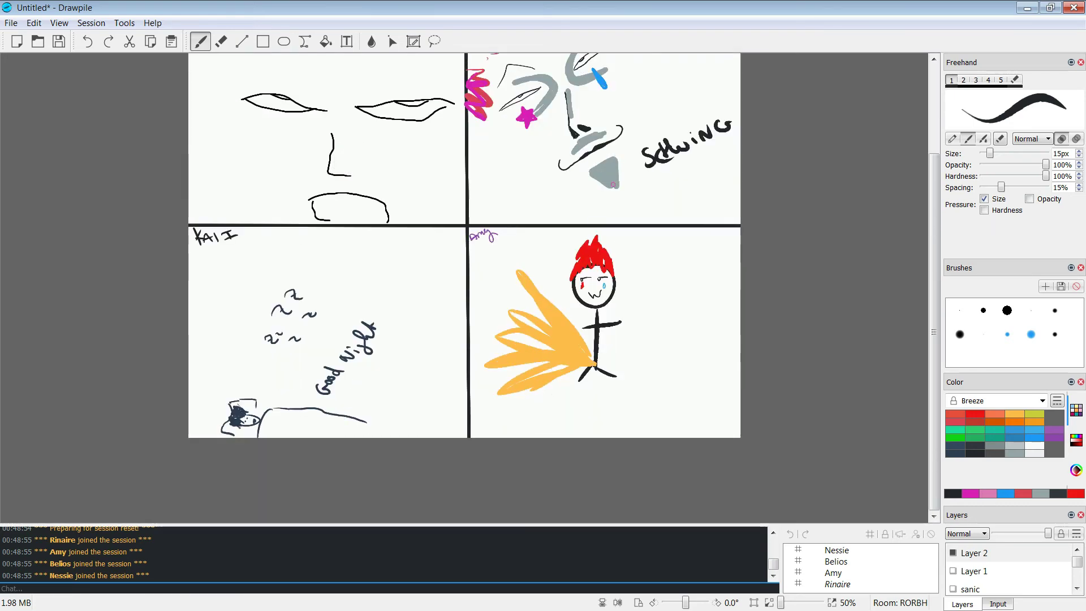
scroll(729, 191, "up", 2)
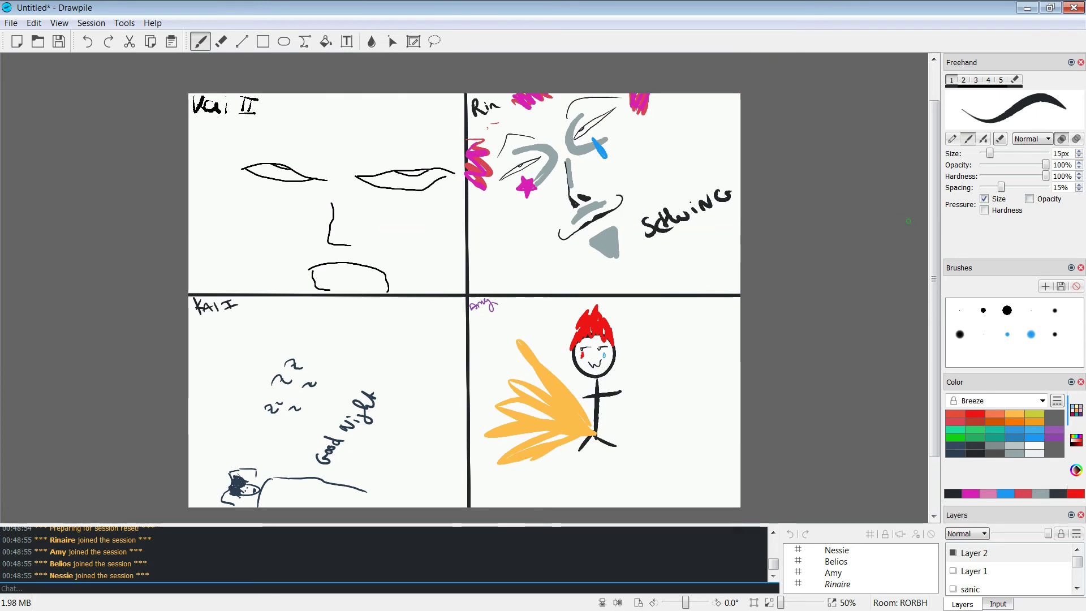
scroll(909, 221, "down", 1)
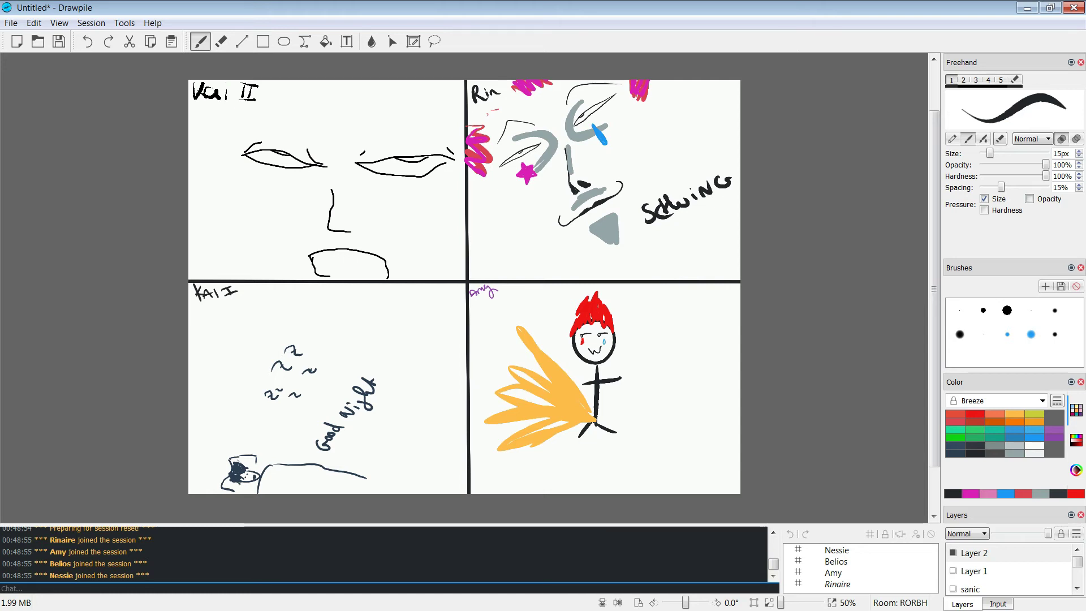
key("e")
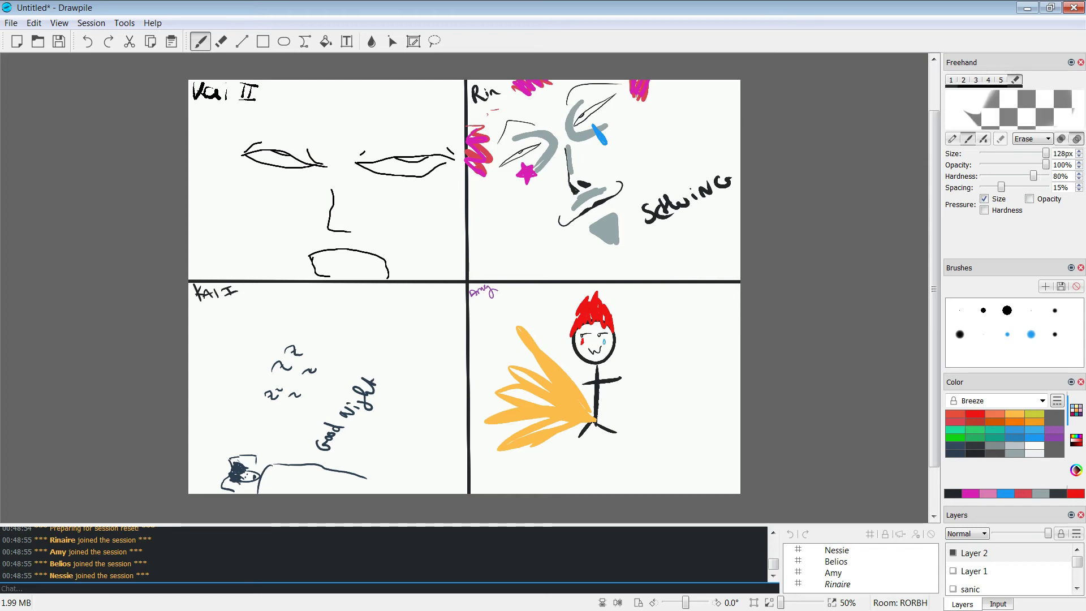
left_click_drag(1046, 153, 1003, 154)
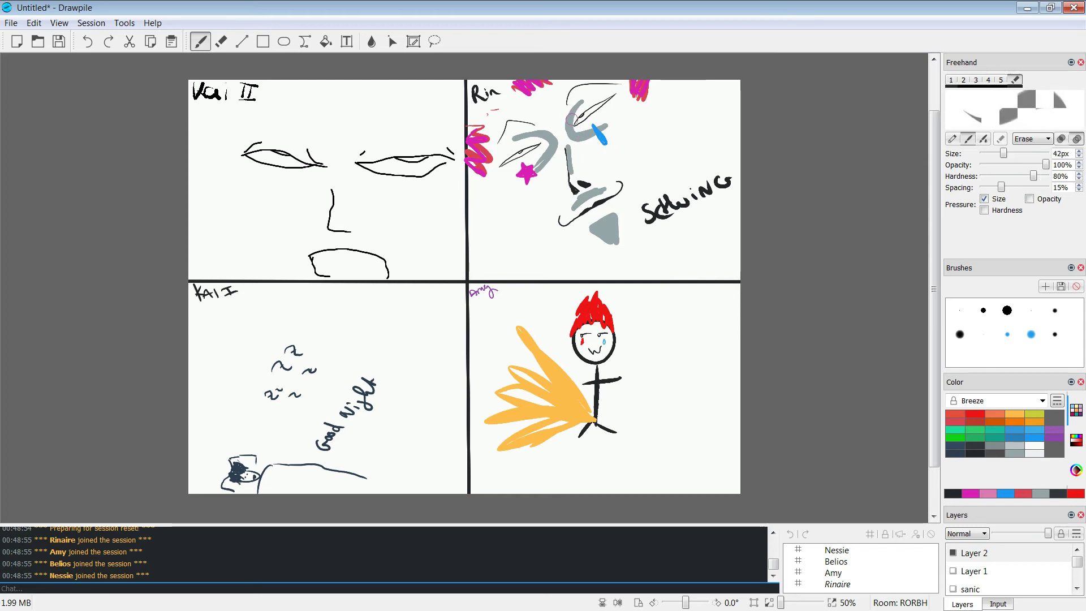
left_click_drag(566, 122, 578, 132)
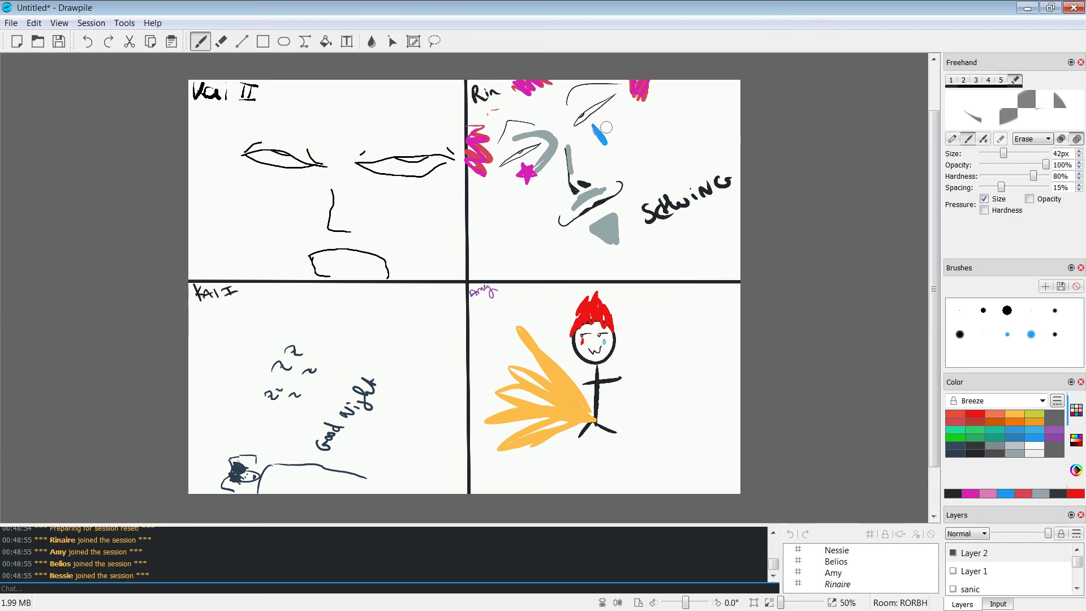
mouse_move(538, 166)
left_mouse_down()
mouse_move(553, 138)
mouse_move(518, 139)
left_mouse_up()
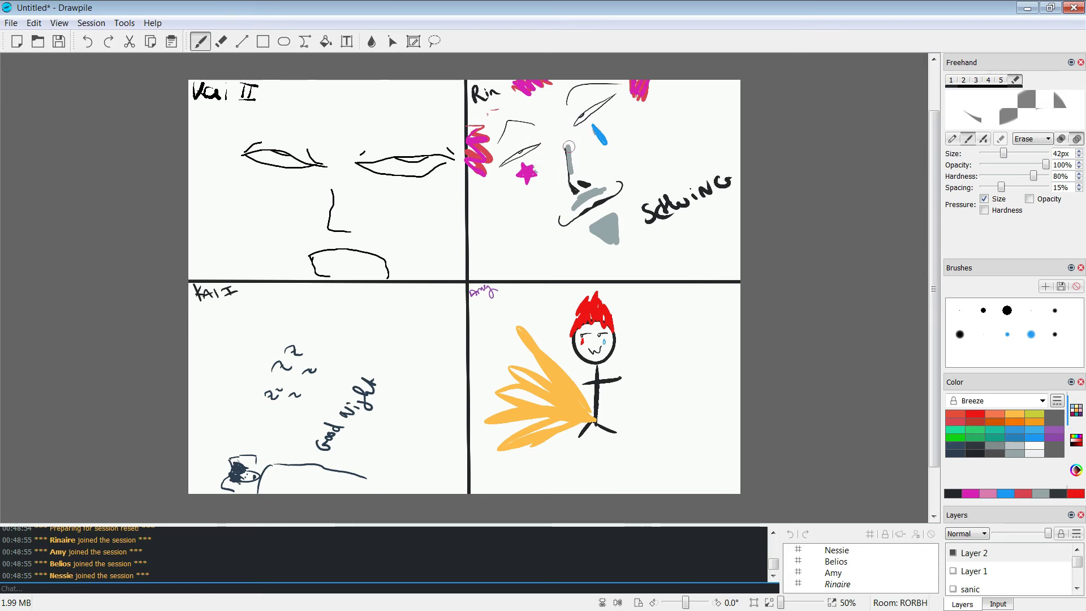
mouse_move(573, 205)
left_mouse_down()
mouse_move(636, 185)
mouse_move(592, 231)
mouse_move(613, 245)
left_mouse_up()
Step: Erase the red and magenta scribbles along the top and left edges of the upper-right panel
left_click_drag(632, 96, 639, 81)
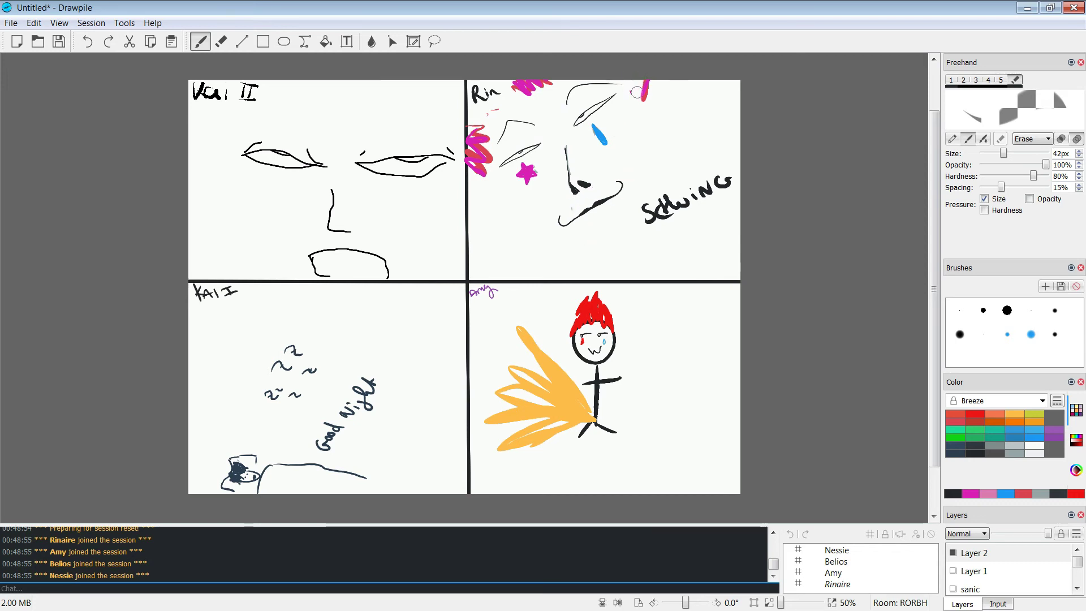
mouse_move(540, 85)
left_mouse_down()
mouse_move(523, 97)
mouse_move(511, 88)
mouse_move(482, 116)
left_mouse_up()
mouse_move(473, 156)
left_mouse_down()
mouse_move(478, 184)
mouse_move(493, 151)
mouse_move(541, 164)
left_mouse_up()
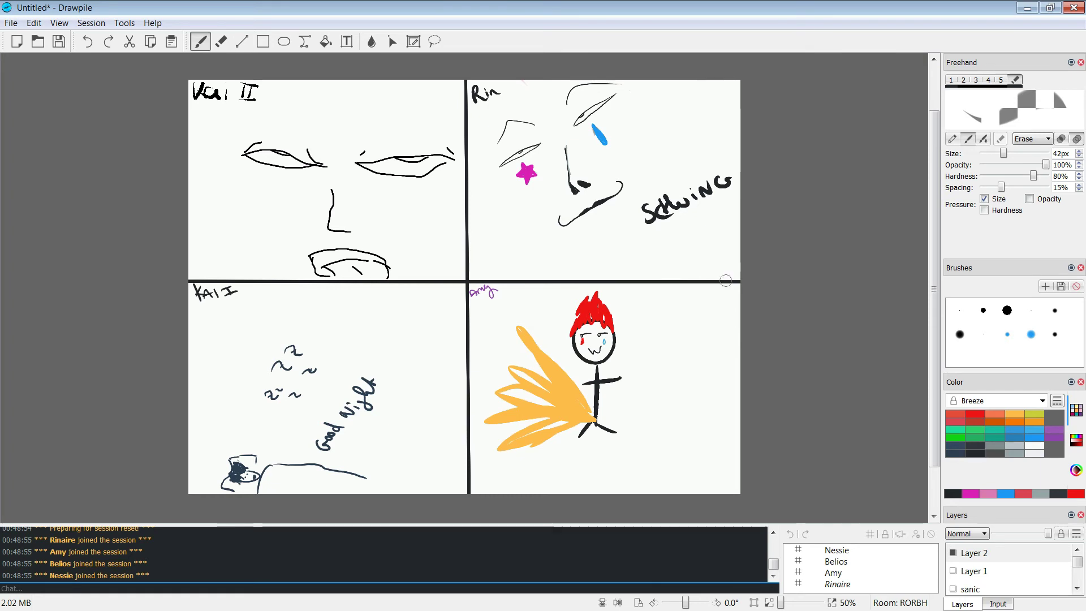
Step: Draw a small angry face with round eyes, slanted brows and an oval mouth beside the stick figure using the 15 px black brush
key("1")
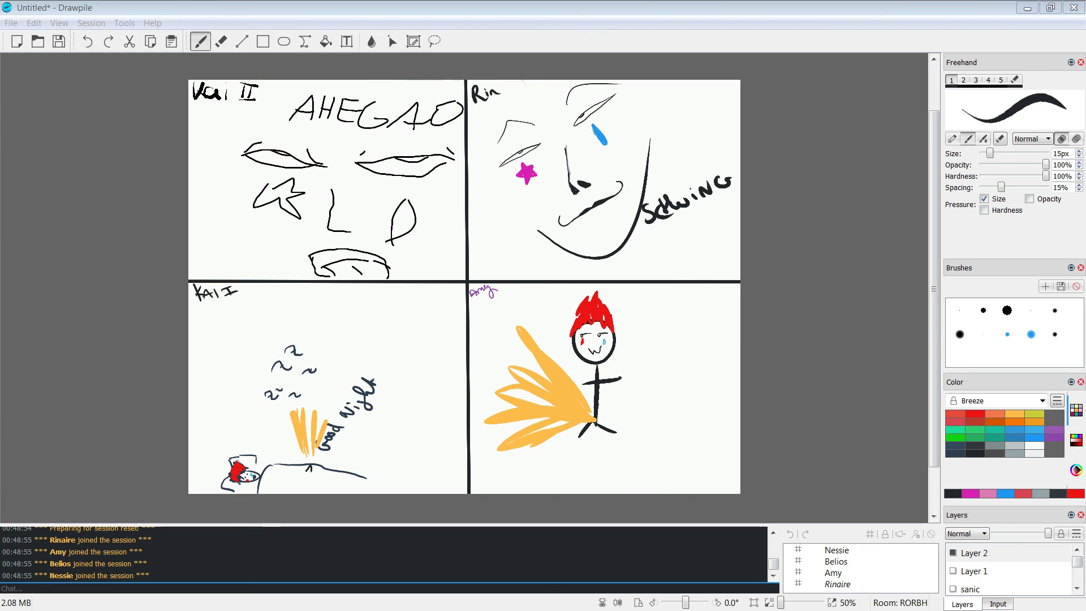
key("alt+Tab")
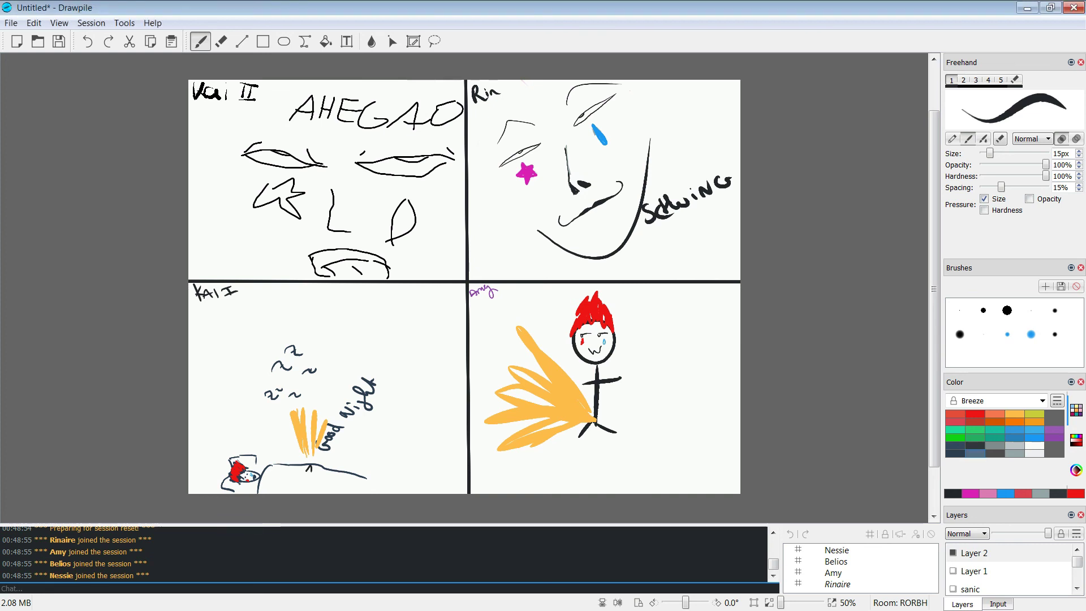
mouse_move(683, 395)
left_mouse_down()
mouse_move(682, 378)
mouse_move(709, 381)
mouse_move(699, 373)
left_mouse_up()
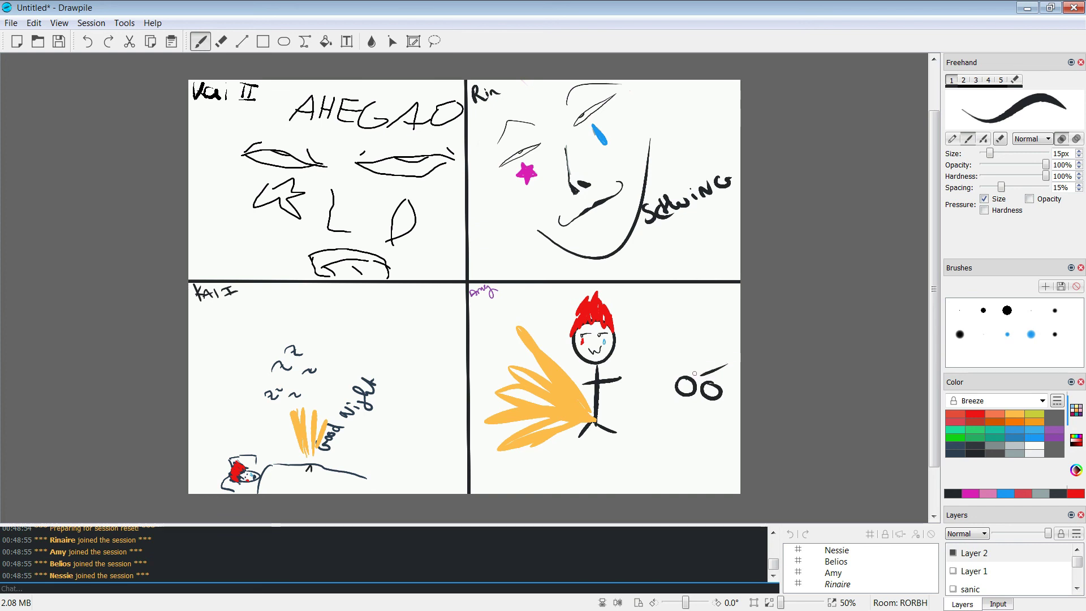
left_click_drag(696, 430, 701, 406)
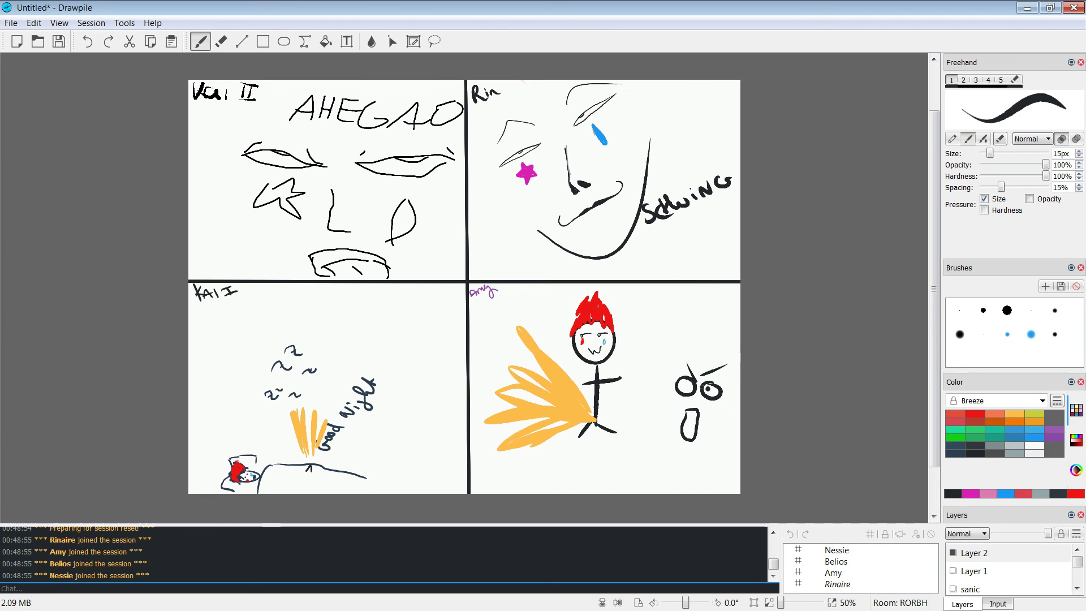